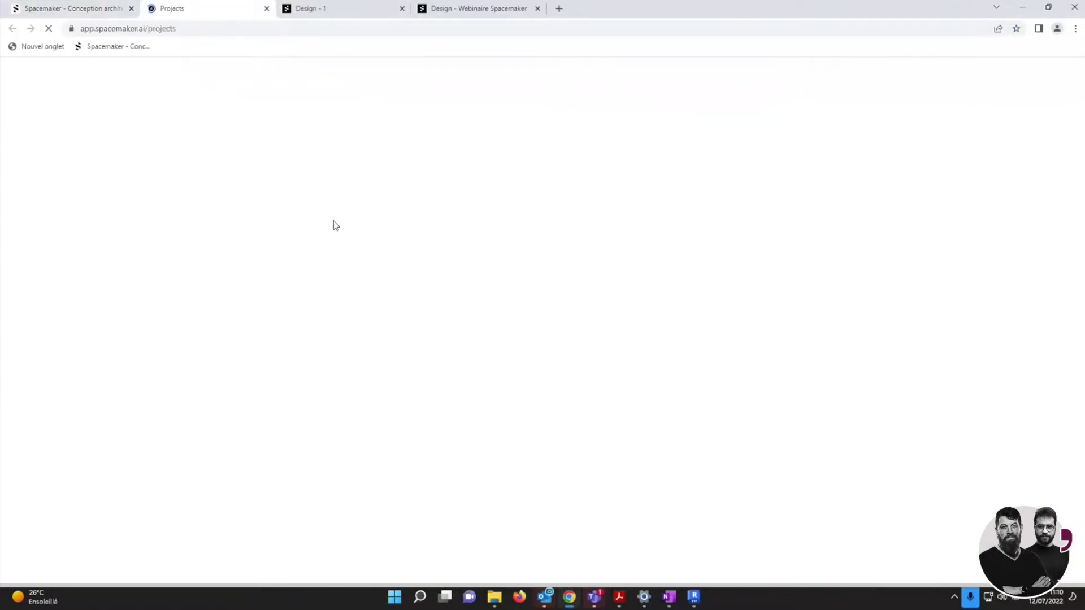
Check which interface languages are available for the account.
{"action": "left_click", "coordinate": [1013, 51]}
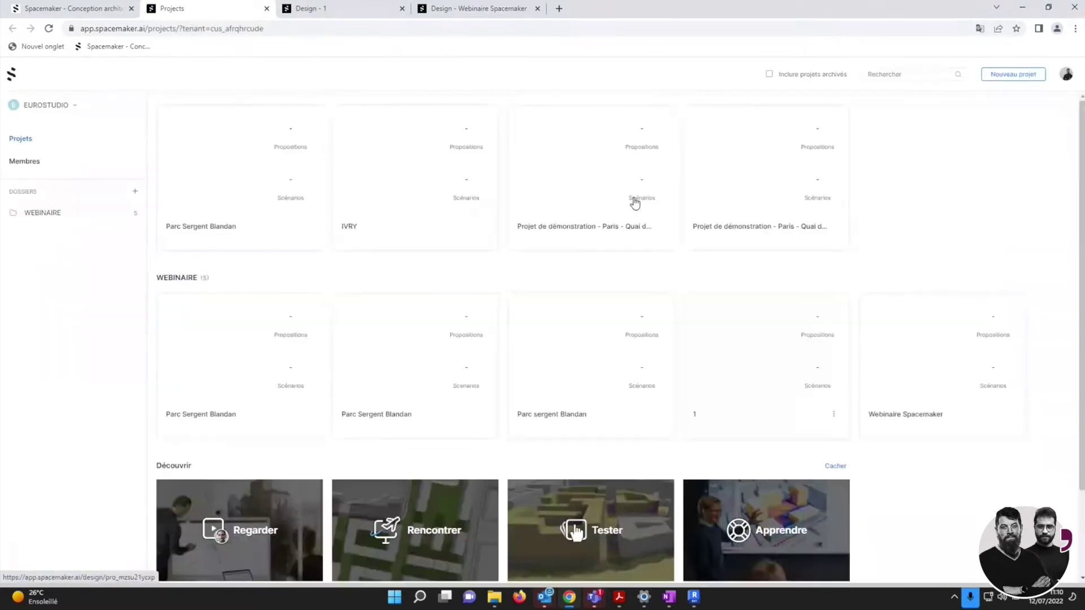
{"action": "left_click", "coordinate": [1066, 74]}
{"action": "mouse_move", "coordinate": [1051, 119]}
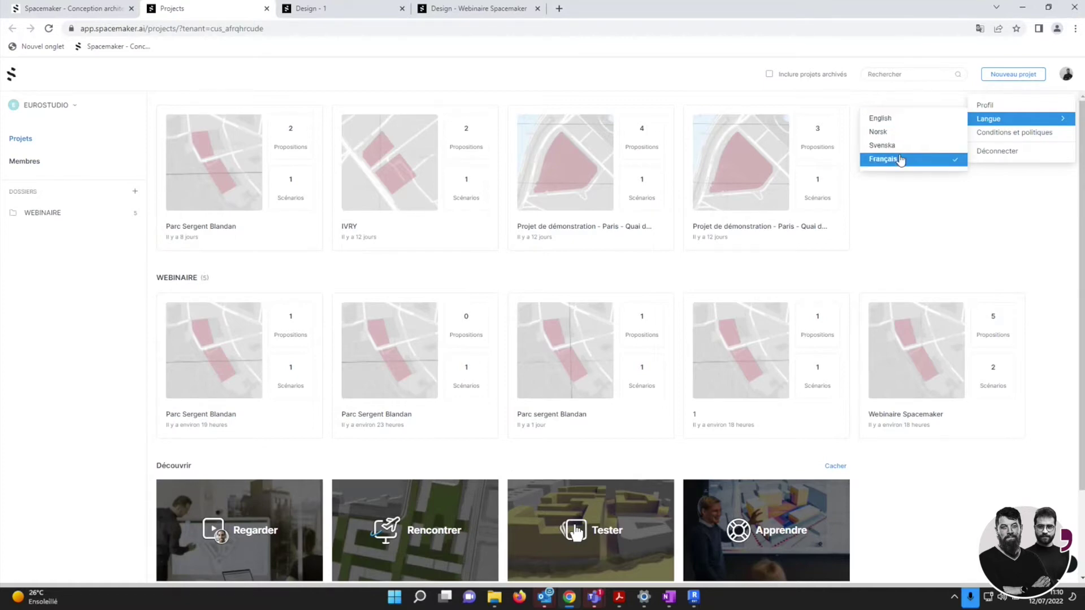
{"action": "left_click", "coordinate": [906, 188]}
Create a new project named "Parc Sergent Blandan" in the WEBINAIRE folder.
{"action": "left_click", "coordinate": [996, 77]}
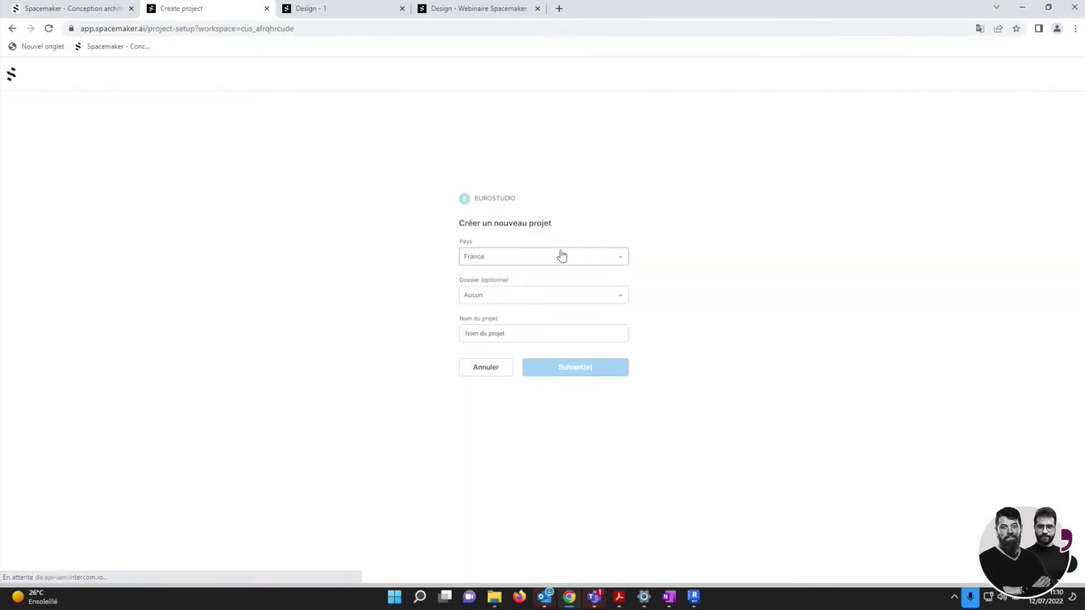
{"action": "left_click", "coordinate": [586, 295]}
{"action": "left_click", "coordinate": [509, 286]}
{"action": "left_click", "coordinate": [509, 334]}
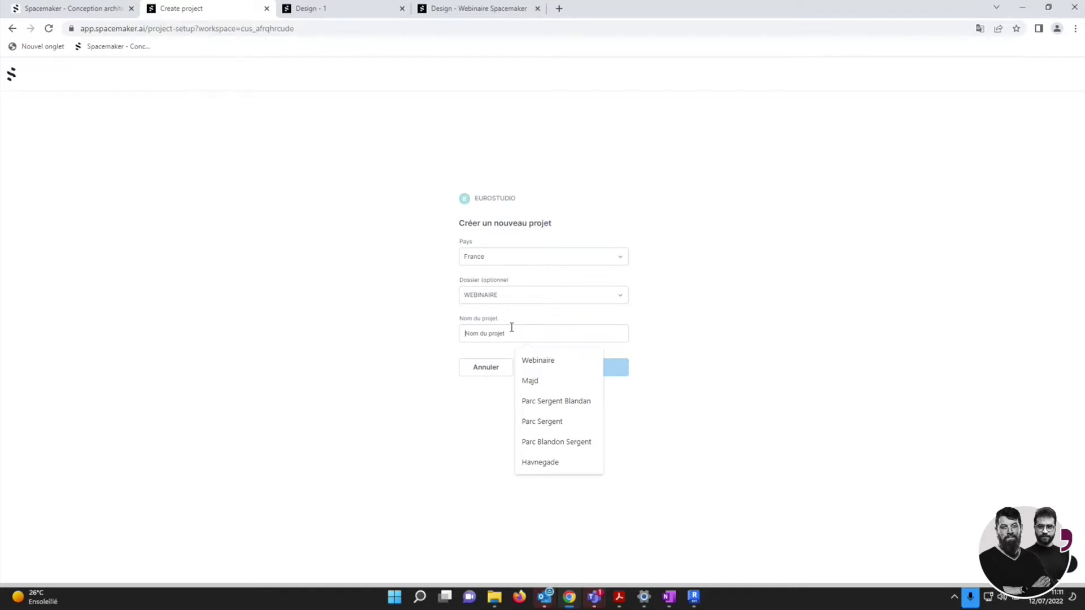
{"action": "type", "text": "Parc Serge"}
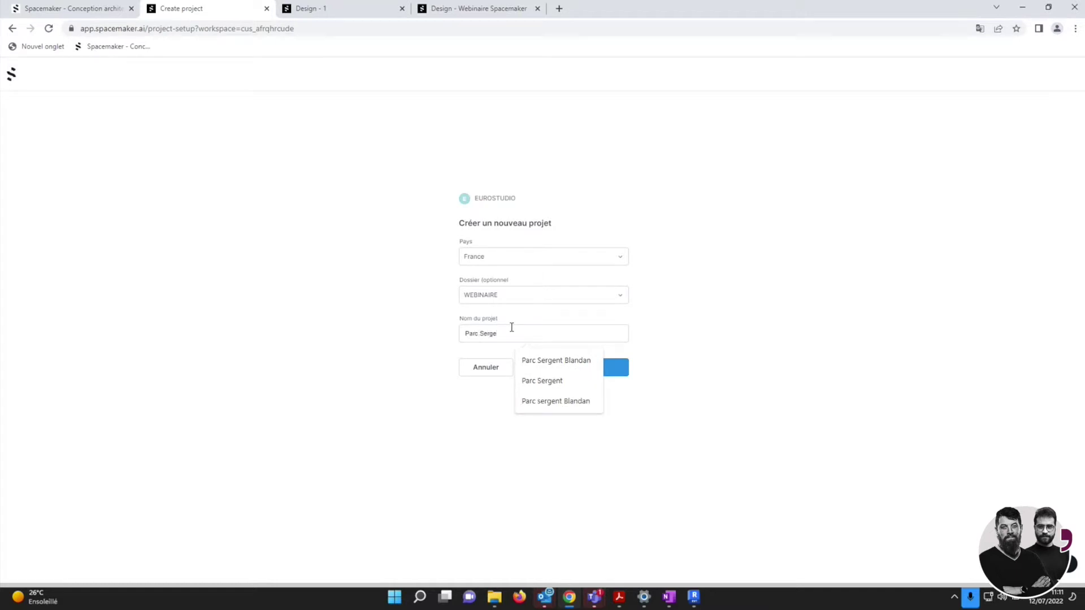
{"action": "left_click", "coordinate": [552, 361]}
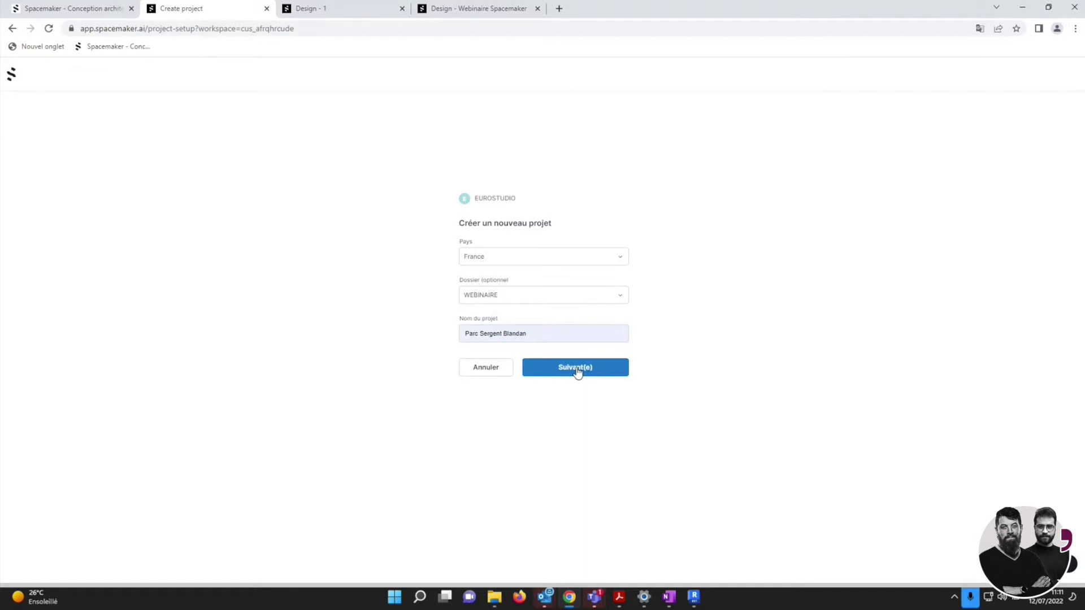
{"action": "left_click", "coordinate": [576, 368]}
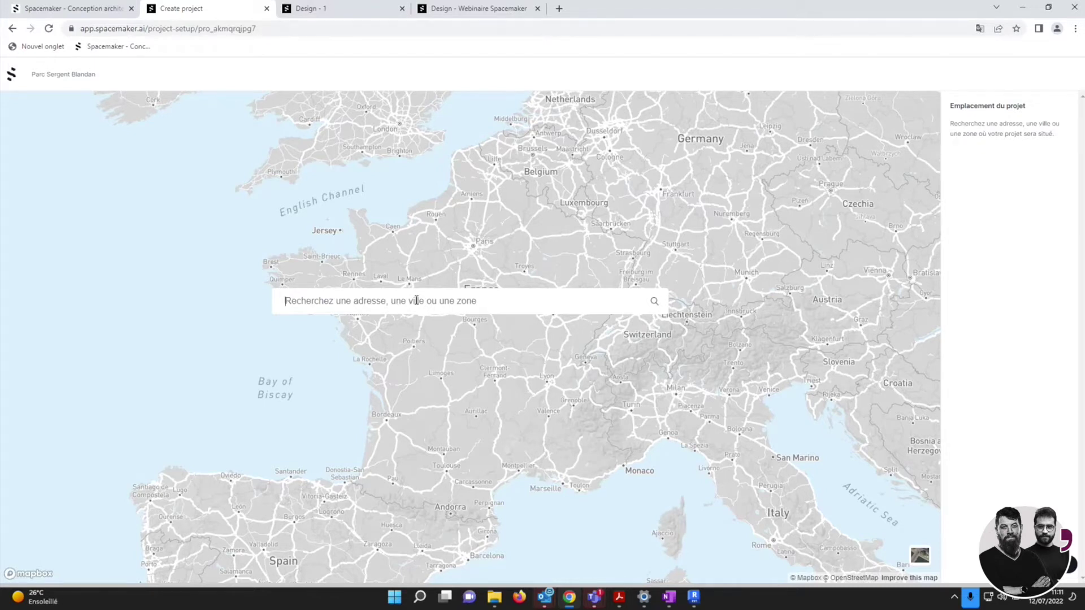
Search for "parc serg" and set the project location to Parc Sergent Blandan, Rue du Repos, Lyon, France.
{"action": "type", "text": "parc "}
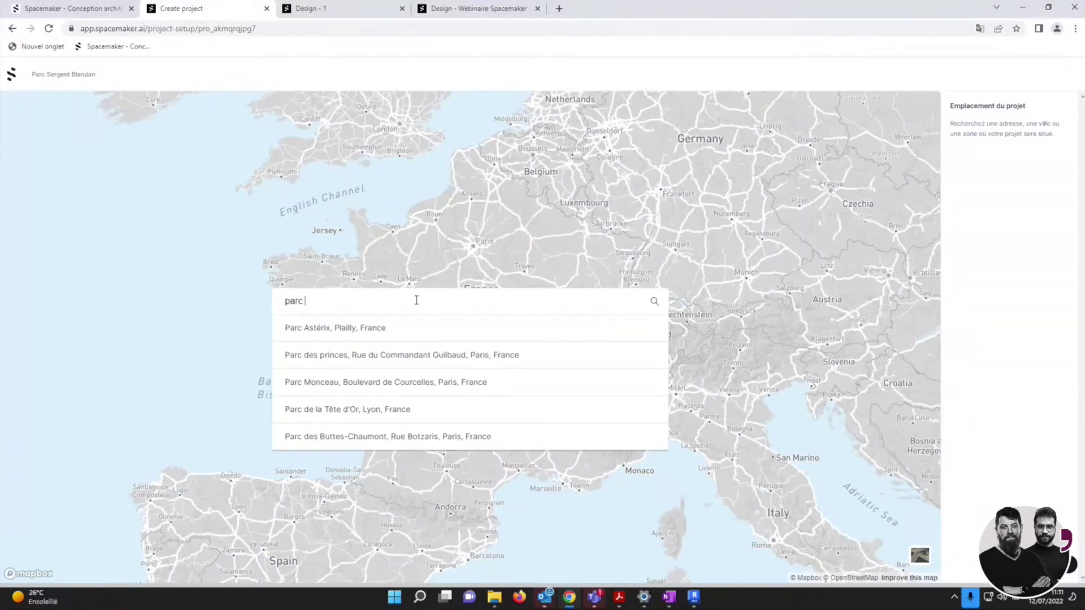
{"action": "type", "text": "serg"}
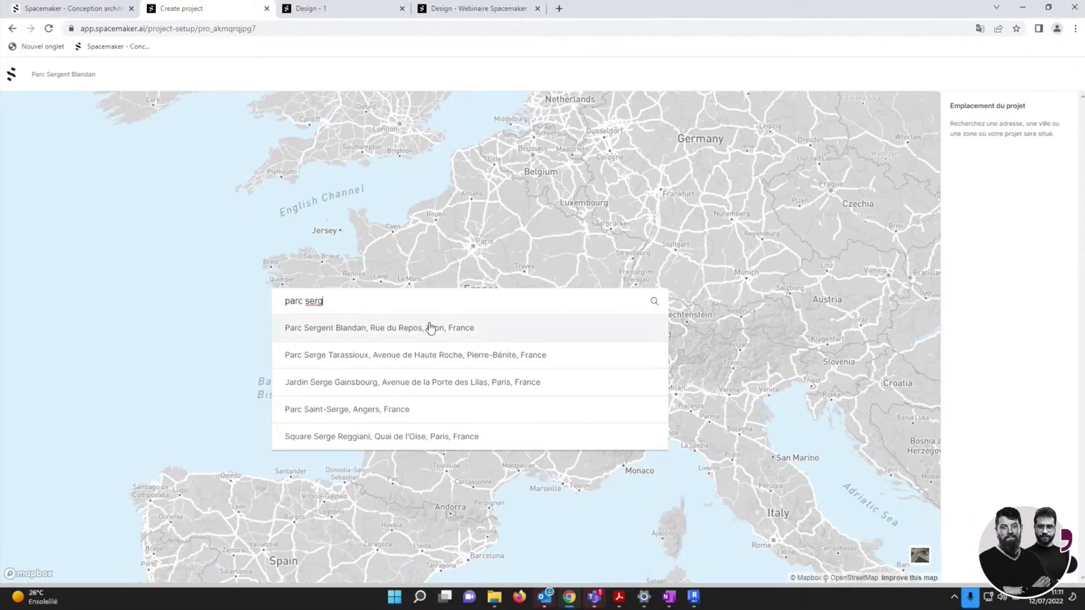
{"action": "left_click", "coordinate": [433, 329]}
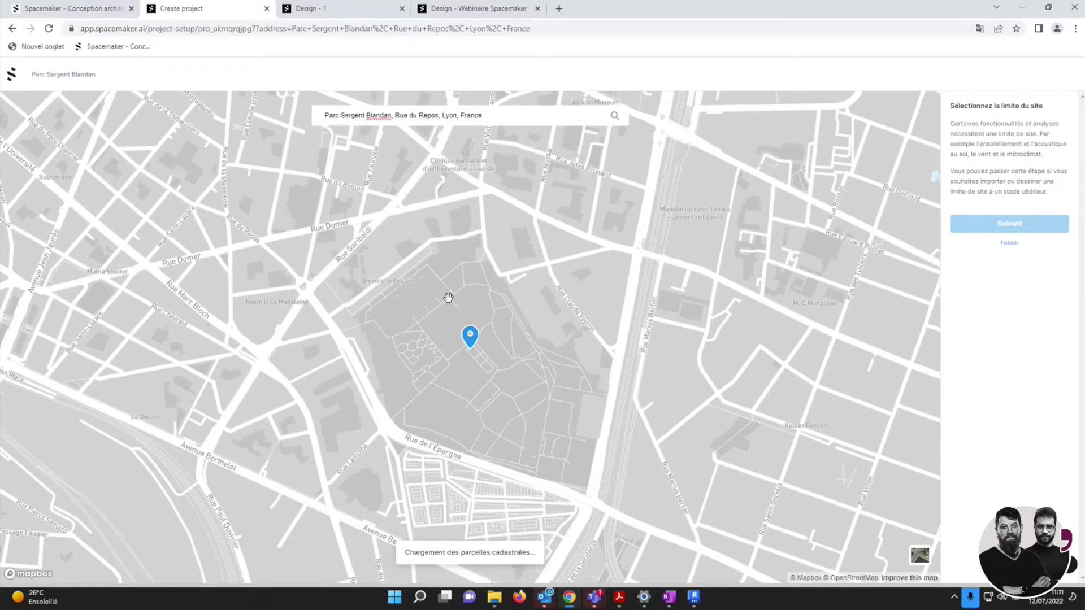
Show the map as satellite imagery and set the site limit to the two cadastral parcels just northeast of the park, either side of the street.
{"action": "left_click", "coordinate": [951, 496]}
{"action": "left_click", "coordinate": [919, 555]}
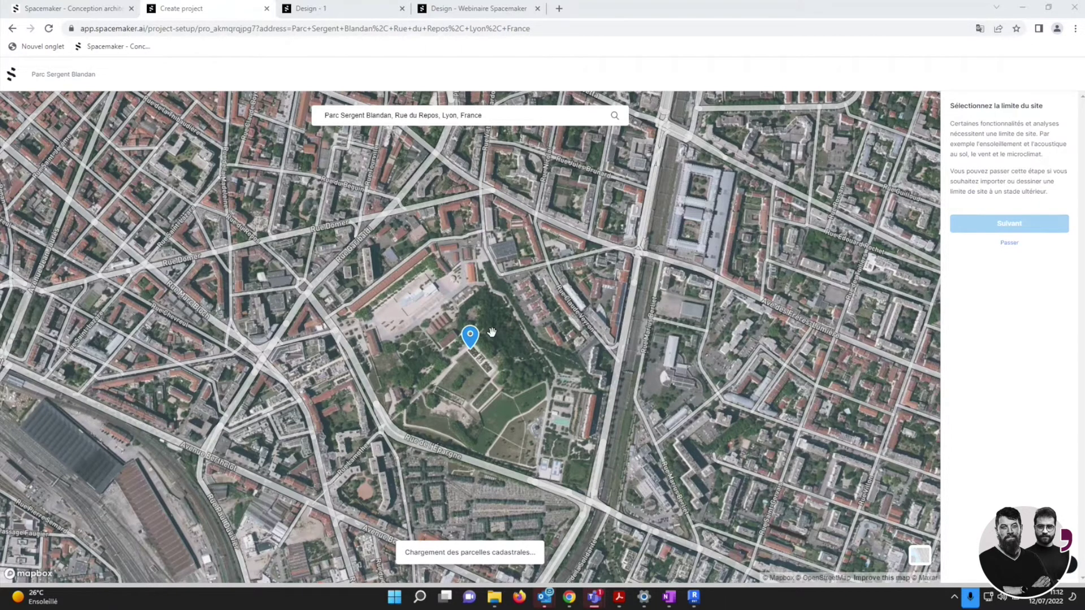
{"action": "scroll", "coordinate": [503, 290], "scroll_direction": "up", "scroll_amount": 3}
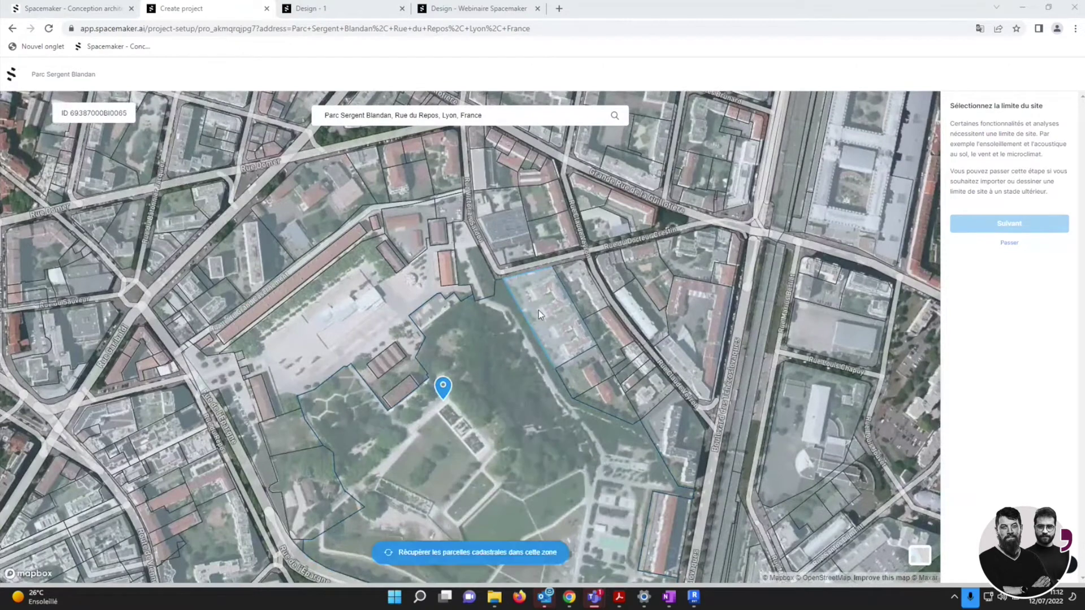
{"action": "left_click", "coordinate": [539, 315]}
{"action": "left_click", "coordinate": [508, 240]}
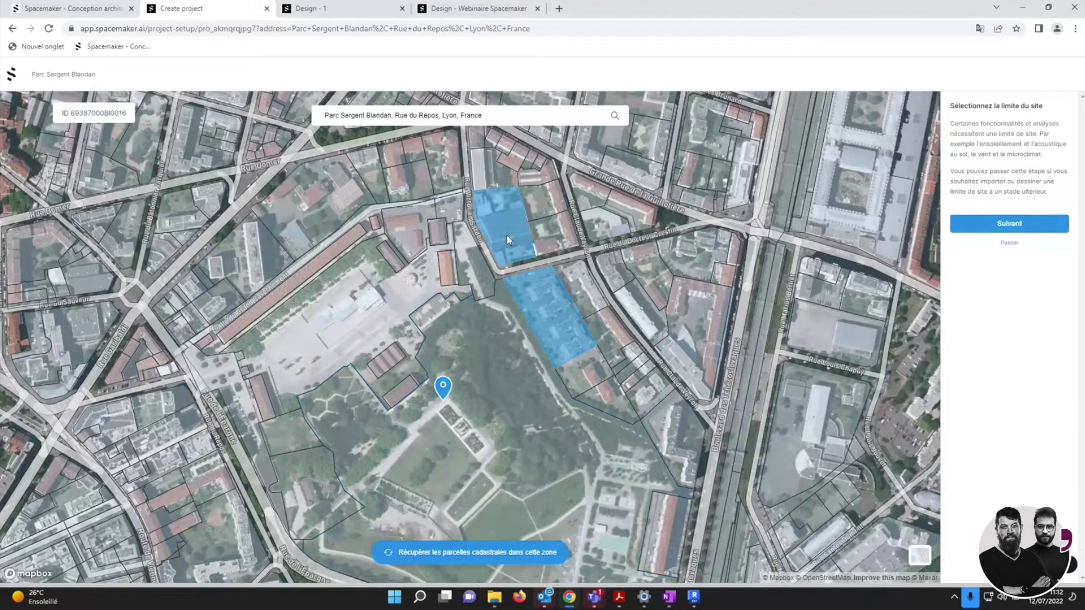
{"action": "left_click", "coordinate": [1006, 226]}
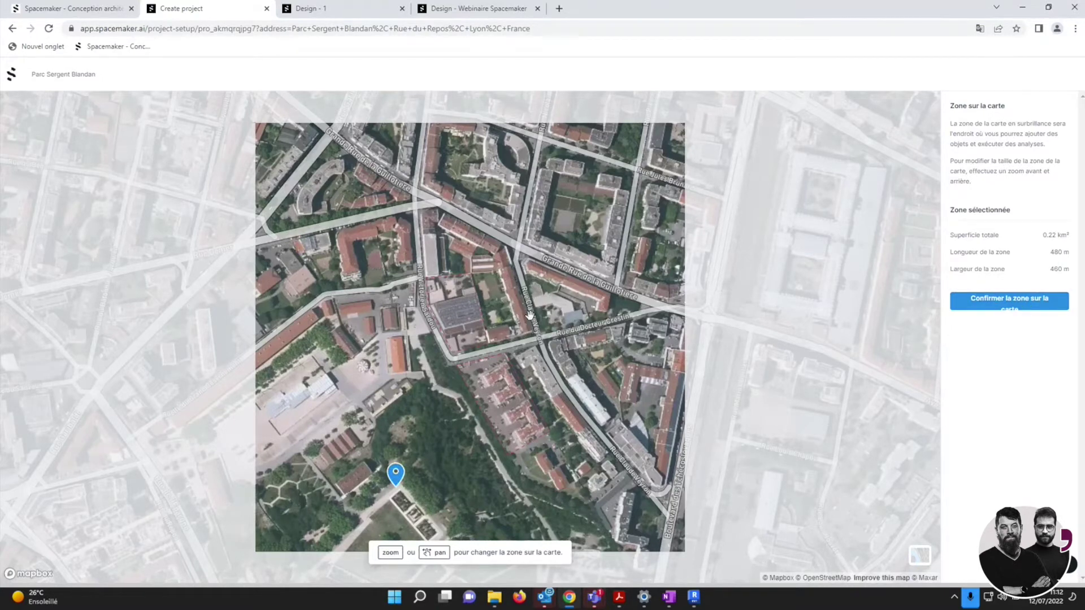
Enlarge the map area to about 1.10 km by 1.05 km and order the preselected parcel, building and road data for it.
{"action": "scroll", "coordinate": [529, 315], "scroll_direction": "down", "scroll_amount": 3}
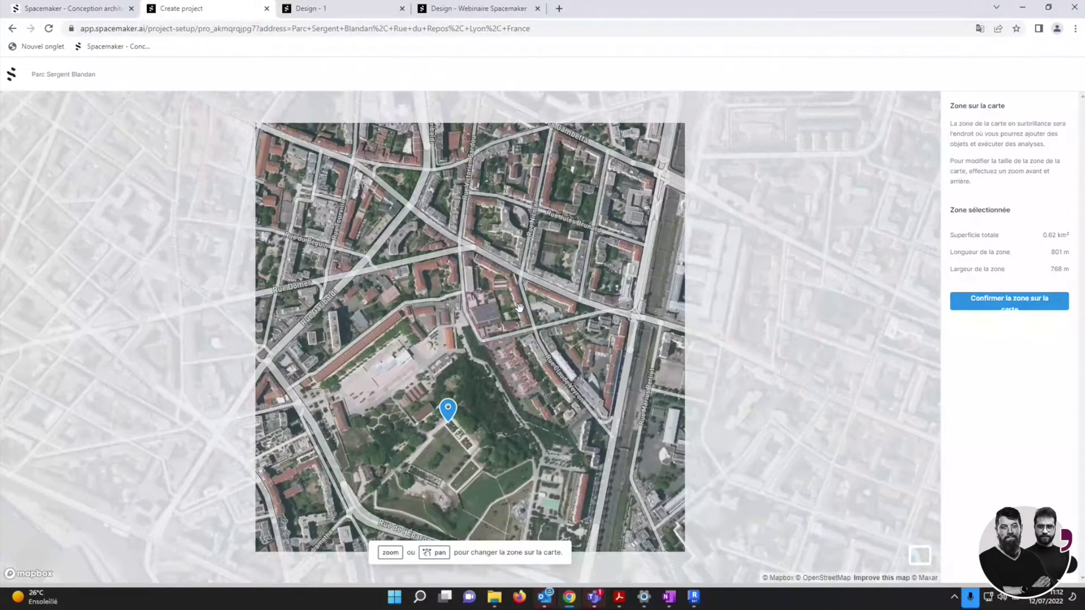
{"action": "scroll", "coordinate": [521, 308], "scroll_direction": "down", "scroll_amount": 2}
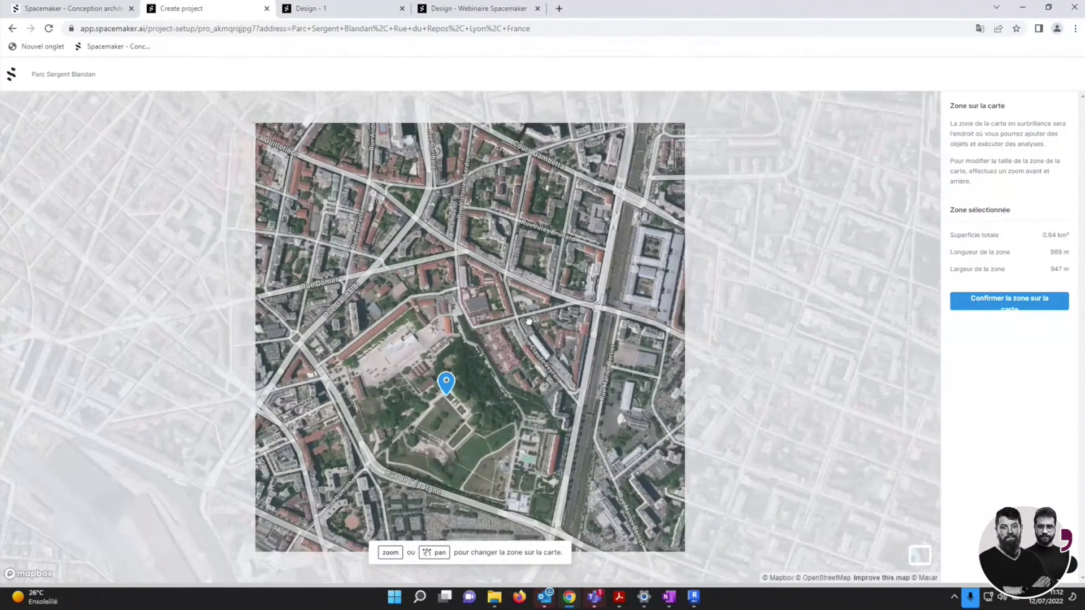
{"action": "scroll", "coordinate": [529, 321], "scroll_direction": "down", "scroll_amount": 2}
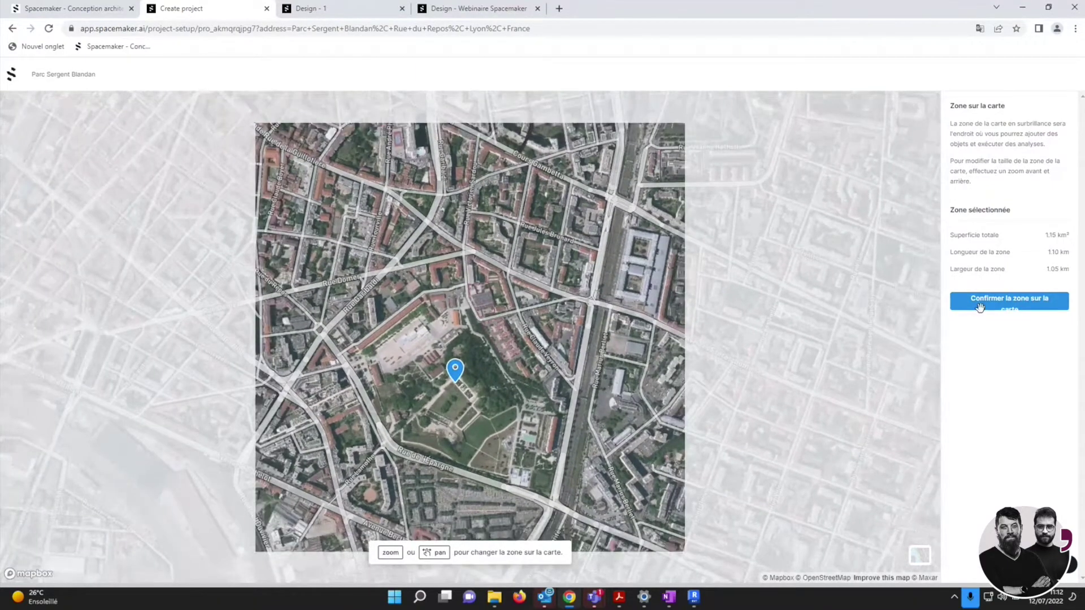
{"action": "left_click", "coordinate": [1020, 305]}
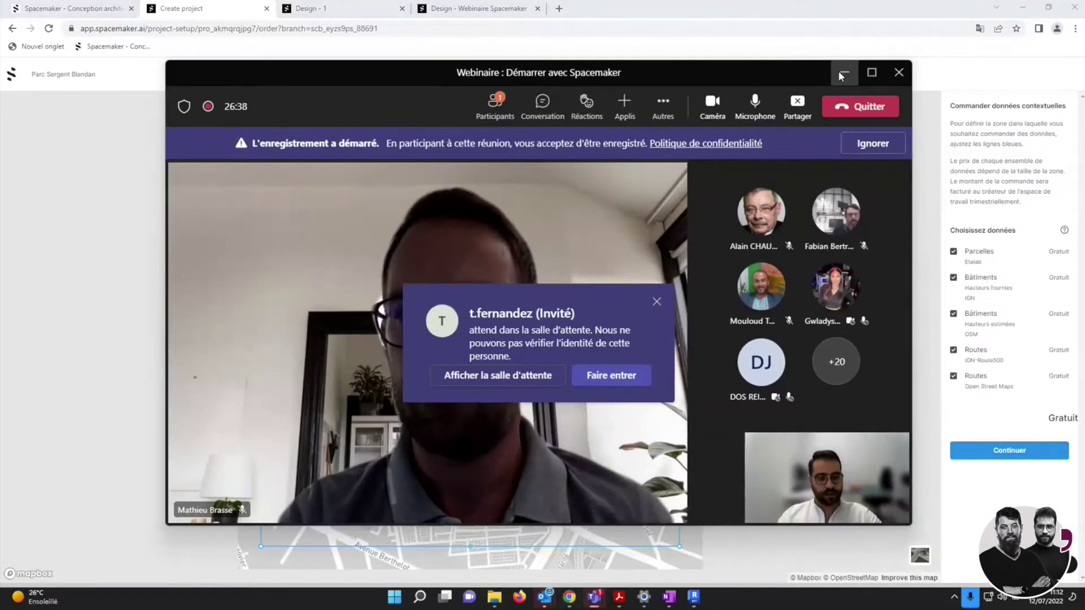
{"action": "left_click", "coordinate": [838, 71]}
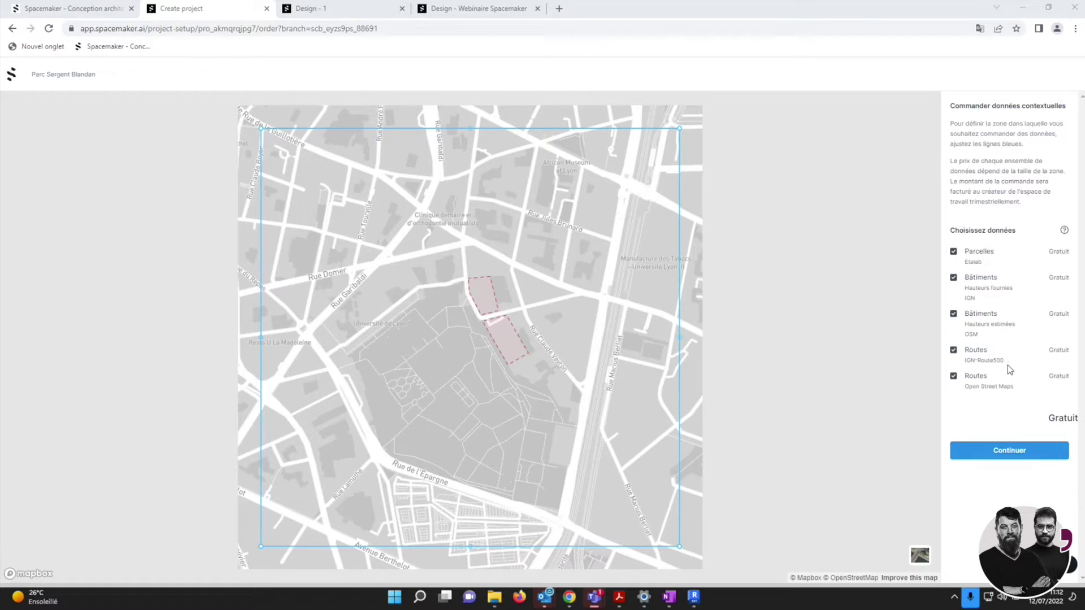
{"action": "left_click", "coordinate": [1010, 453]}
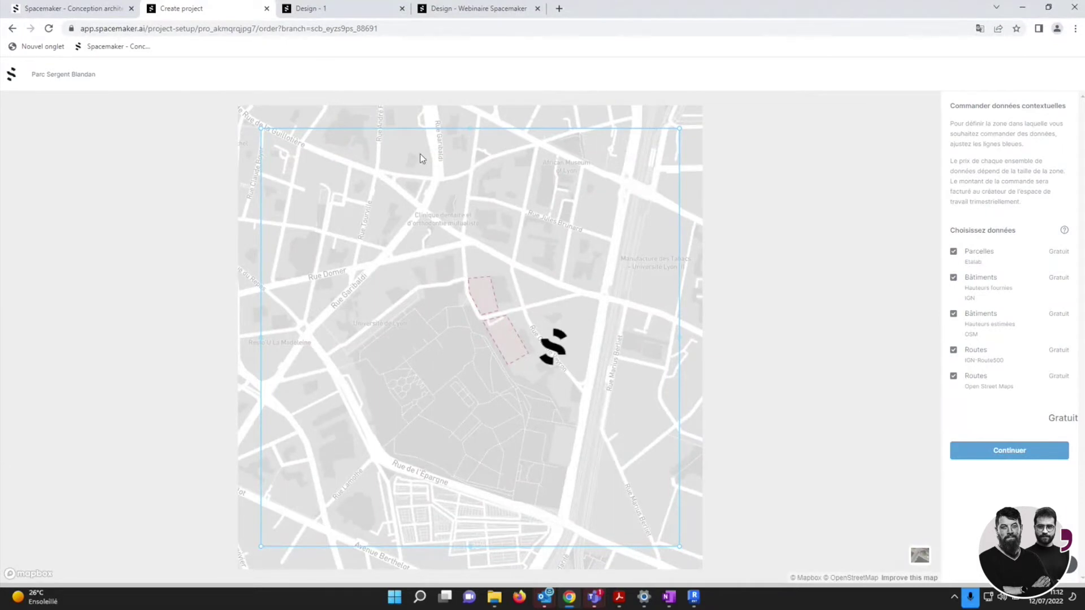
Switch to the already prepared project "1" and examine the 3D terrain, neighbouring buildings and site parcels from several angles.
{"action": "left_click", "coordinate": [324, 5]}
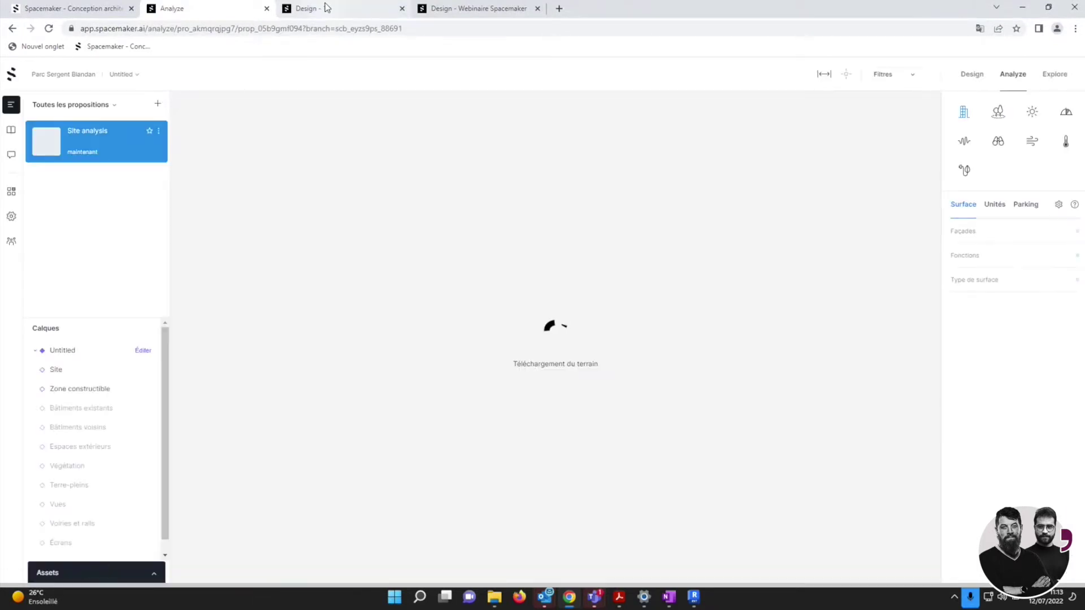
{"action": "right_click_drag", "start_coordinate": [607, 260], "coordinate": [607, 269]}
{"action": "scroll", "coordinate": [515, 275], "scroll_direction": "down", "scroll_amount": 3}
{"action": "scroll", "coordinate": [515, 279], "scroll_direction": "up", "scroll_amount": 2}
{"action": "scroll", "coordinate": [515, 281], "scroll_direction": "up", "scroll_amount": 5}
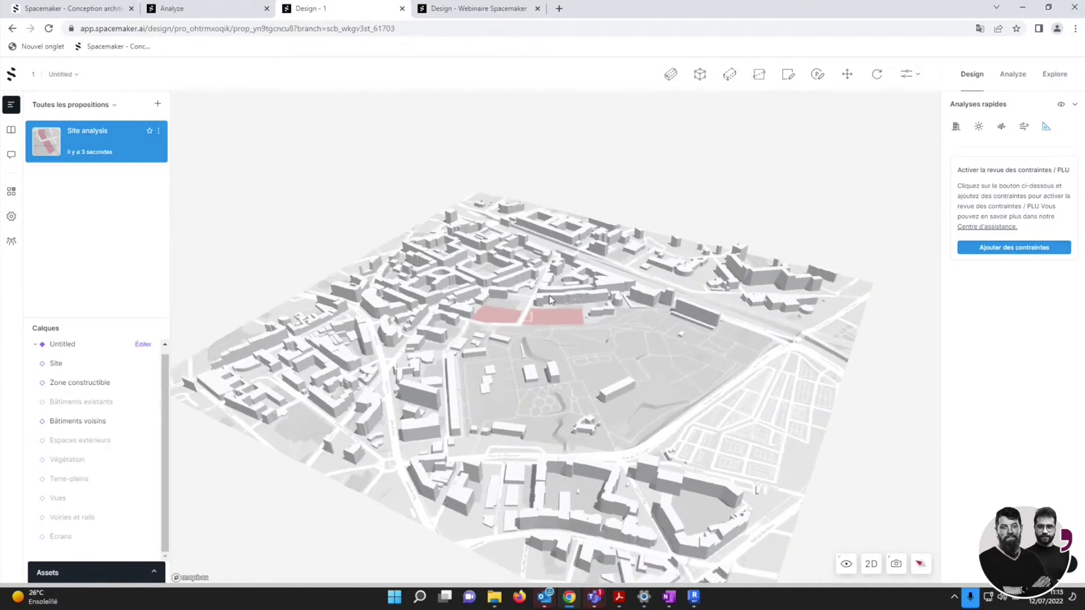
{"action": "scroll", "coordinate": [551, 297], "scroll_direction": "down", "scroll_amount": 3}
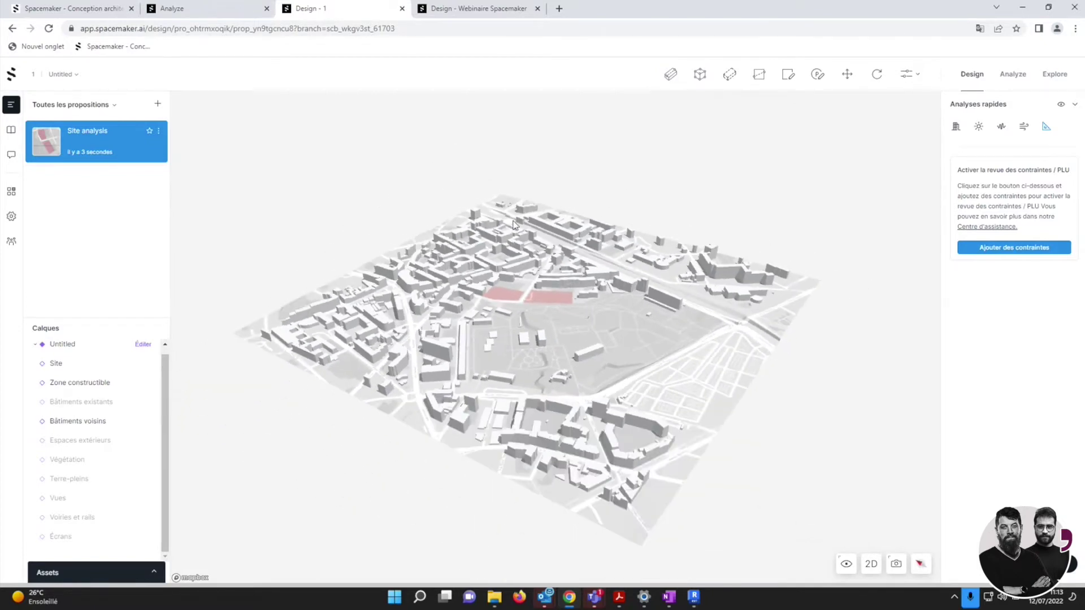
{"action": "right_click_drag", "start_coordinate": [556, 292], "coordinate": [554, 295]}
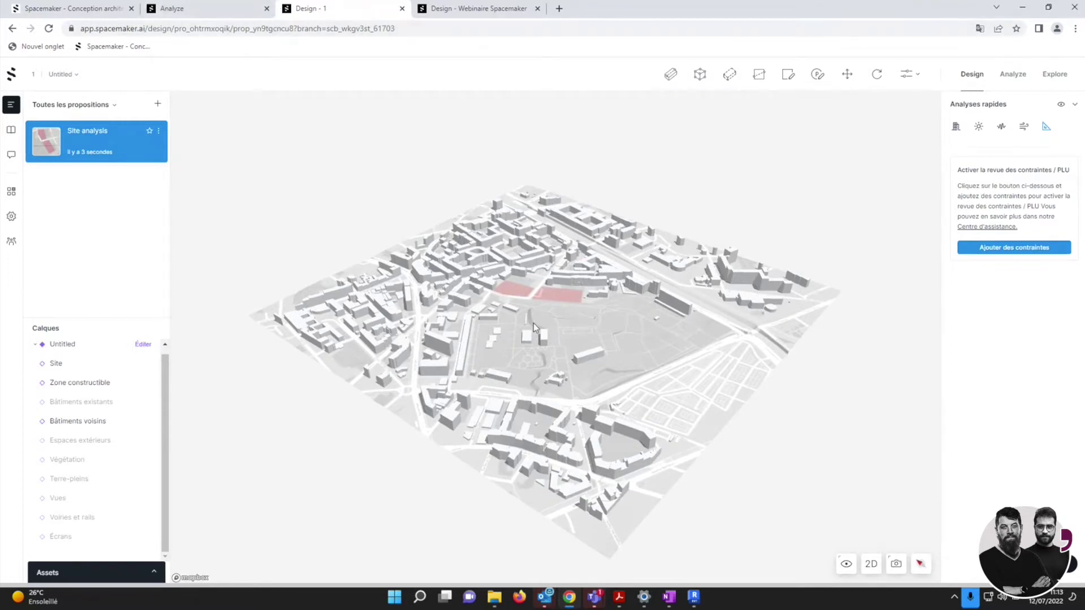
{"action": "scroll", "coordinate": [564, 360], "scroll_direction": "up", "scroll_amount": 2}
{"action": "right_click_drag", "start_coordinate": [562, 356], "coordinate": [560, 348]}
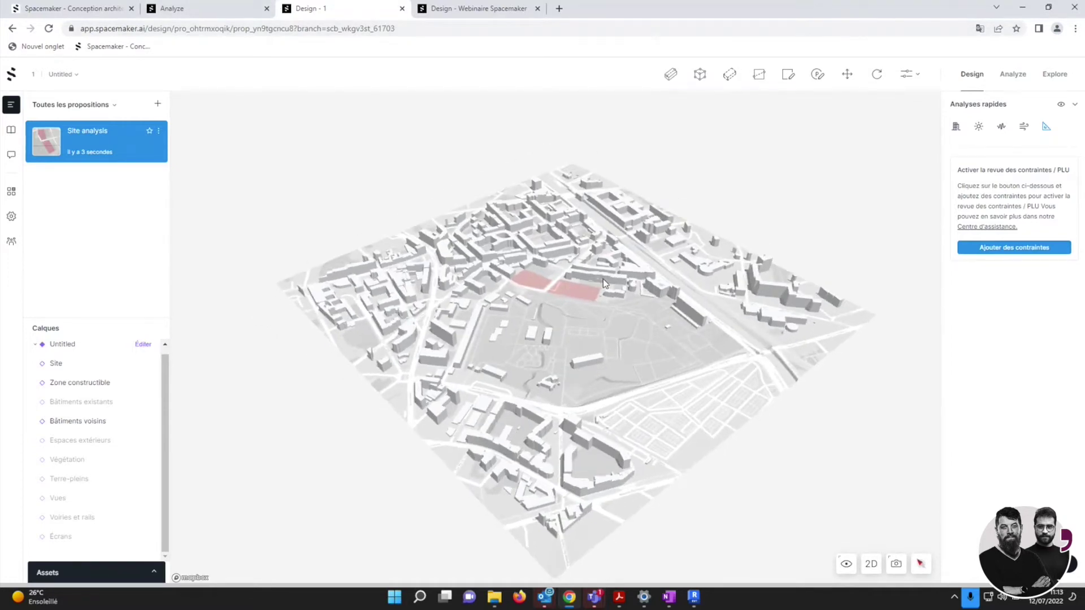
{"action": "scroll", "coordinate": [602, 279], "scroll_direction": "up", "scroll_amount": 5}
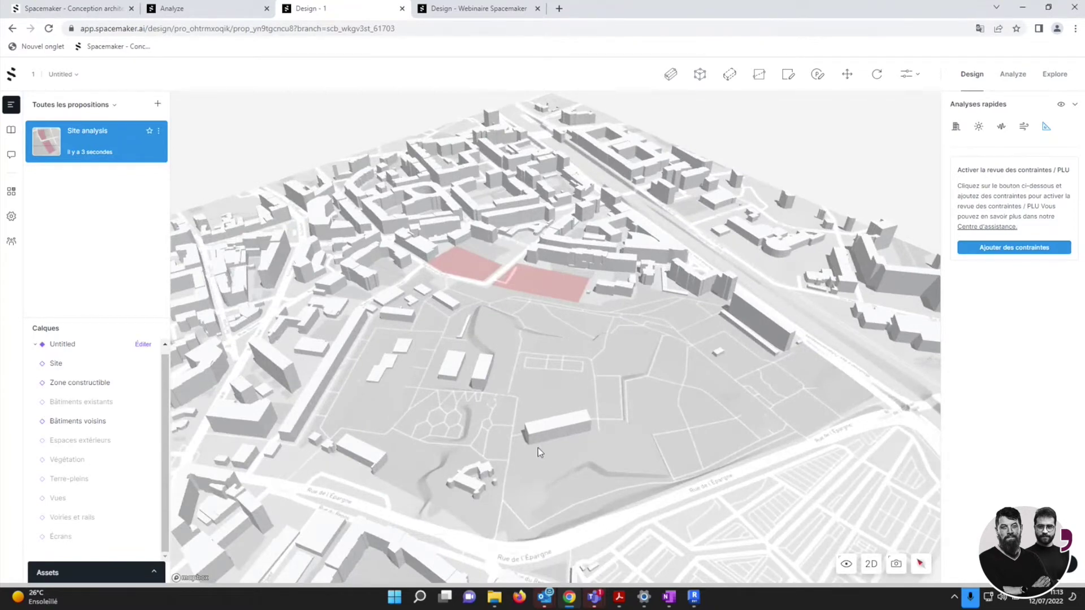
{"action": "scroll", "coordinate": [482, 215], "scroll_direction": "down", "scroll_amount": 3}
{"action": "scroll", "coordinate": [482, 215], "scroll_direction": "down", "scroll_amount": 5}
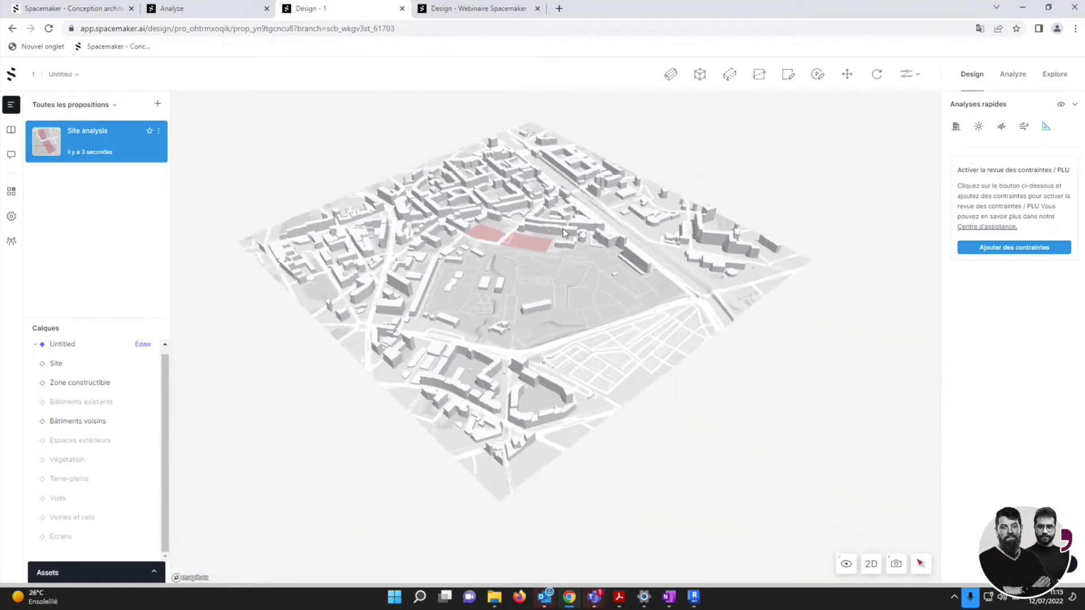
{"action": "scroll", "coordinate": [412, 151], "scroll_direction": "up", "scroll_amount": 2}
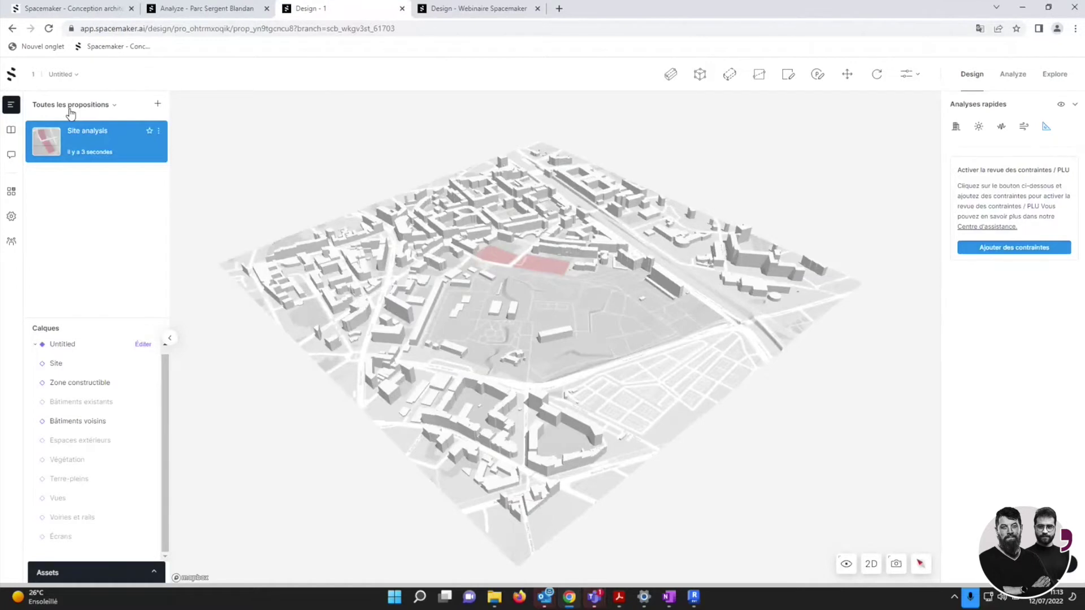
Review the project settings for functions, unit typologies and buildings, including walls and the SHOB, SDP, SHAB and SU area calculations.
{"action": "left_click", "coordinate": [10, 218]}
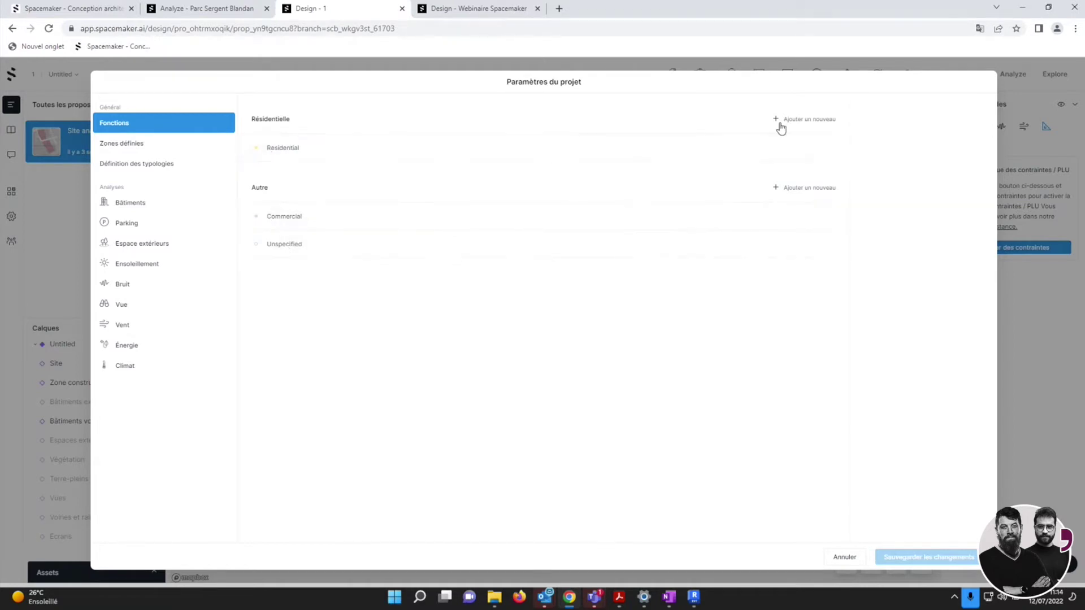
{"action": "left_click", "coordinate": [138, 164]}
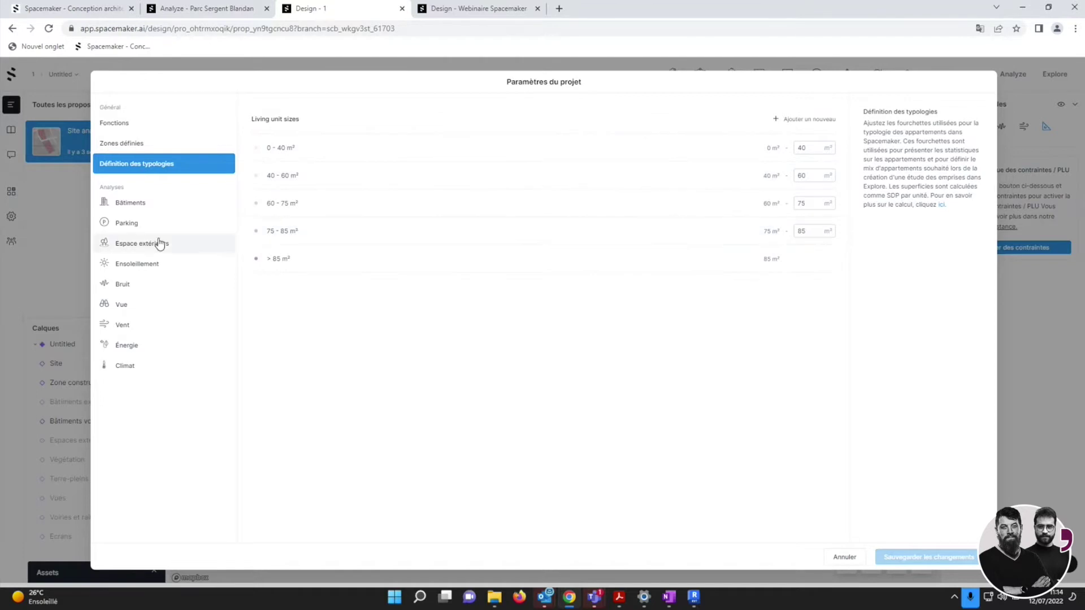
{"action": "left_click", "coordinate": [136, 209]}
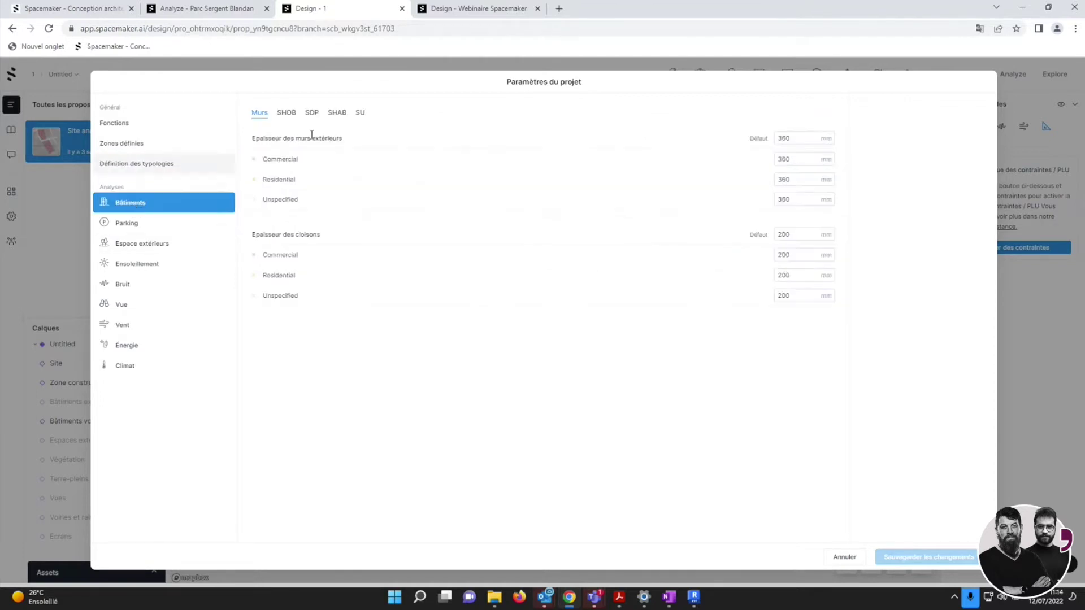
{"action": "left_click", "coordinate": [287, 113]}
{"action": "left_click", "coordinate": [312, 113]}
{"action": "left_click", "coordinate": [338, 113]}
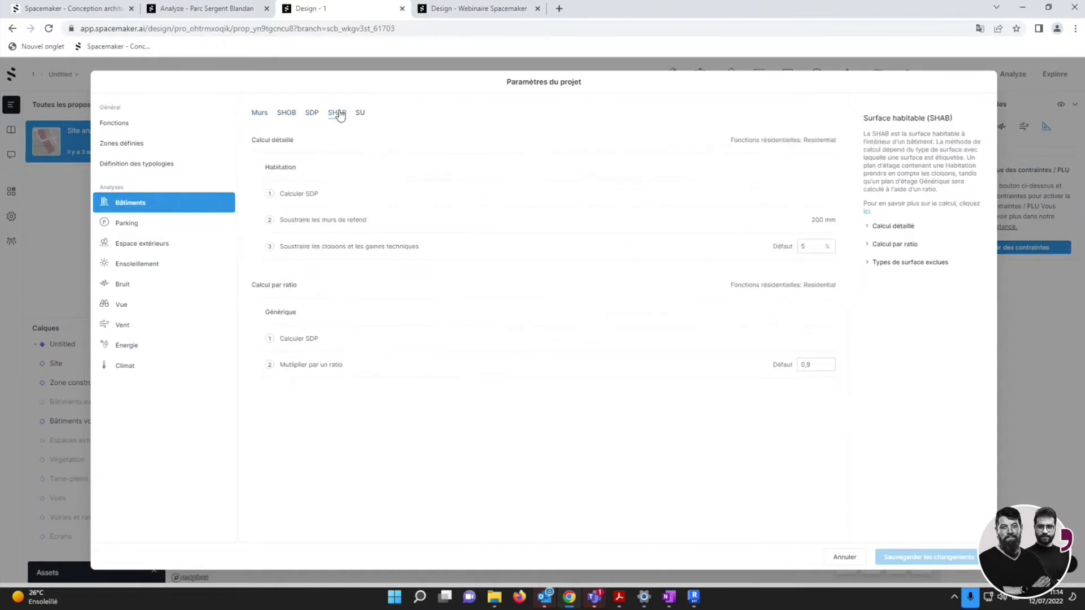
{"action": "left_click", "coordinate": [360, 113]}
{"action": "left_click", "coordinate": [287, 113]}
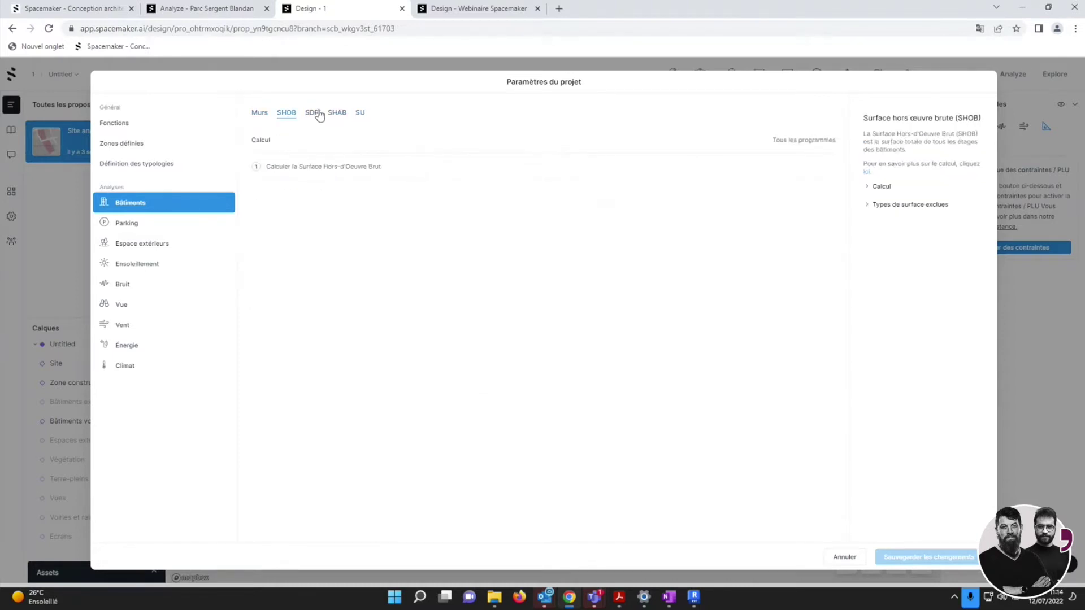
{"action": "left_click", "coordinate": [312, 113]}
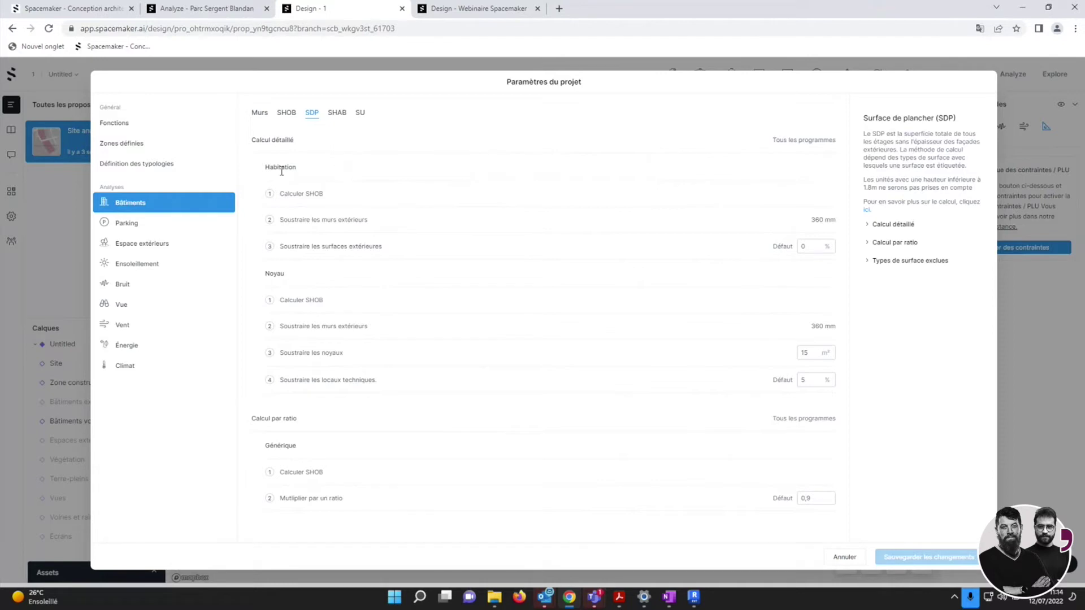
Review the project settings for parking, outdoor spaces and sunlight, and close them without saving changes.
{"action": "left_click", "coordinate": [139, 229]}
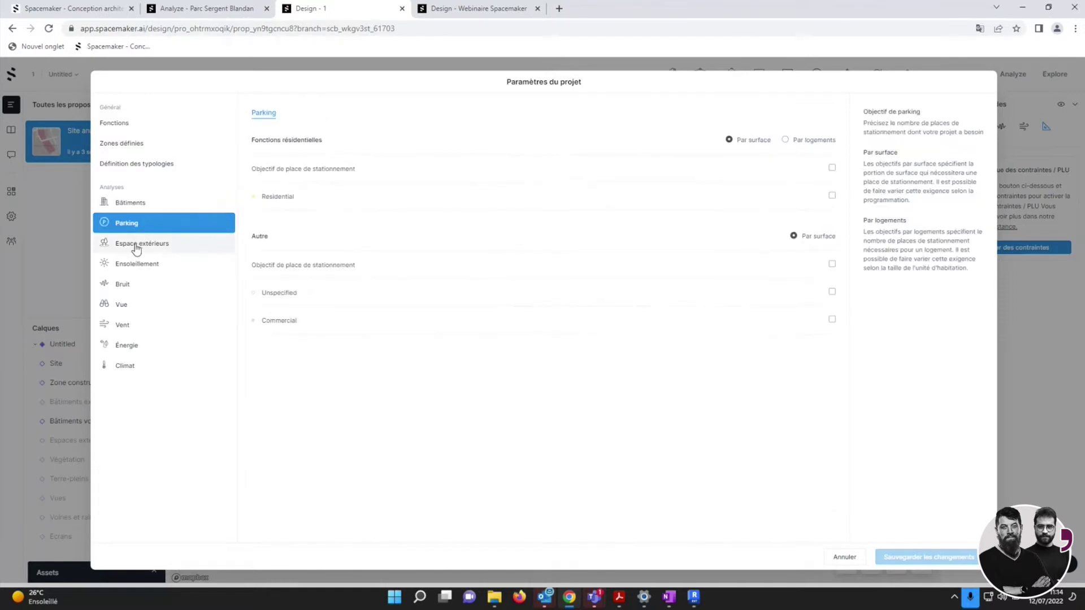
{"action": "left_click", "coordinate": [136, 246]}
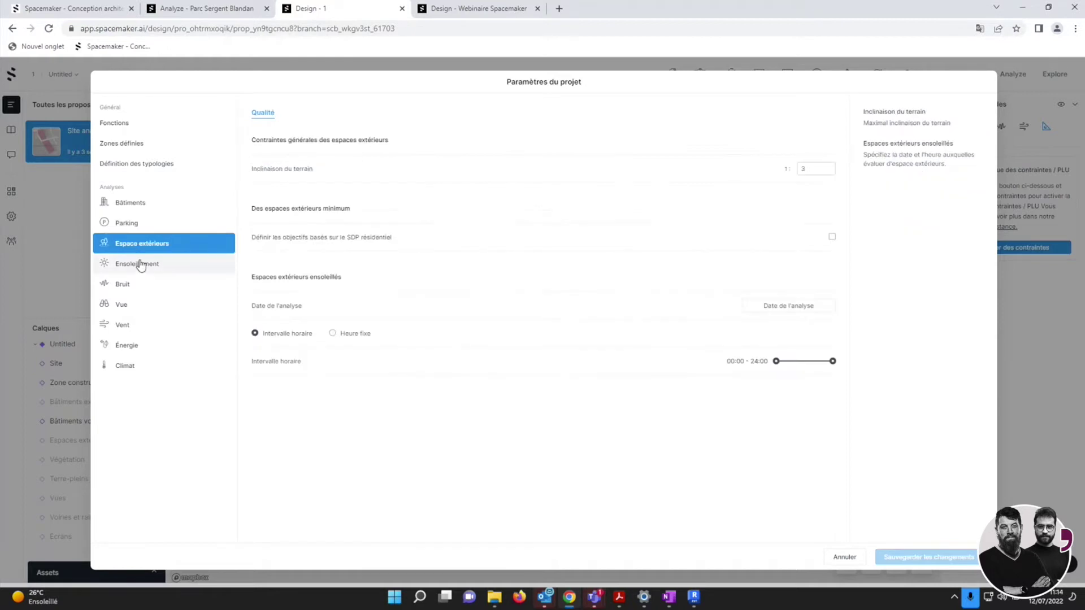
{"action": "left_click", "coordinate": [140, 263]}
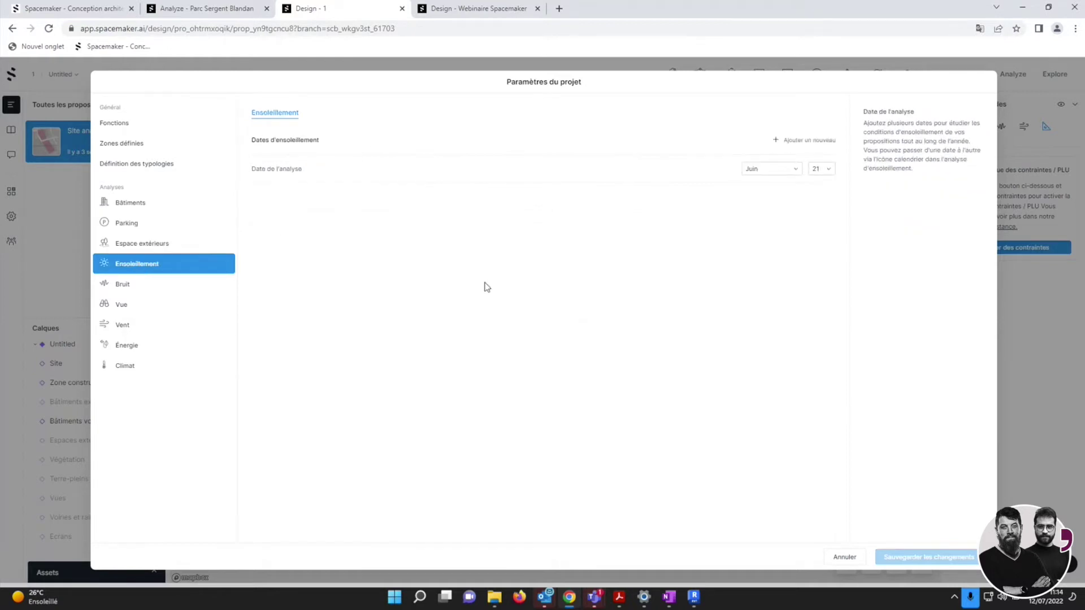
{"action": "left_click", "coordinate": [847, 557]}
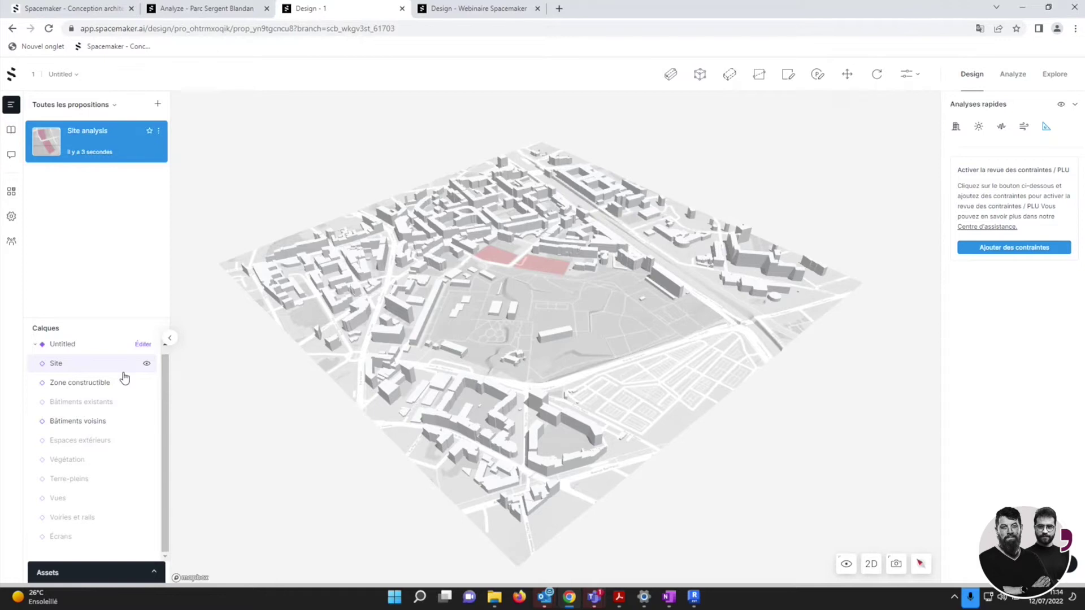
Start editing the Untitled site base of the Site analysis proposal and examine the two site parcels up close.
{"action": "left_click", "coordinate": [143, 346]}
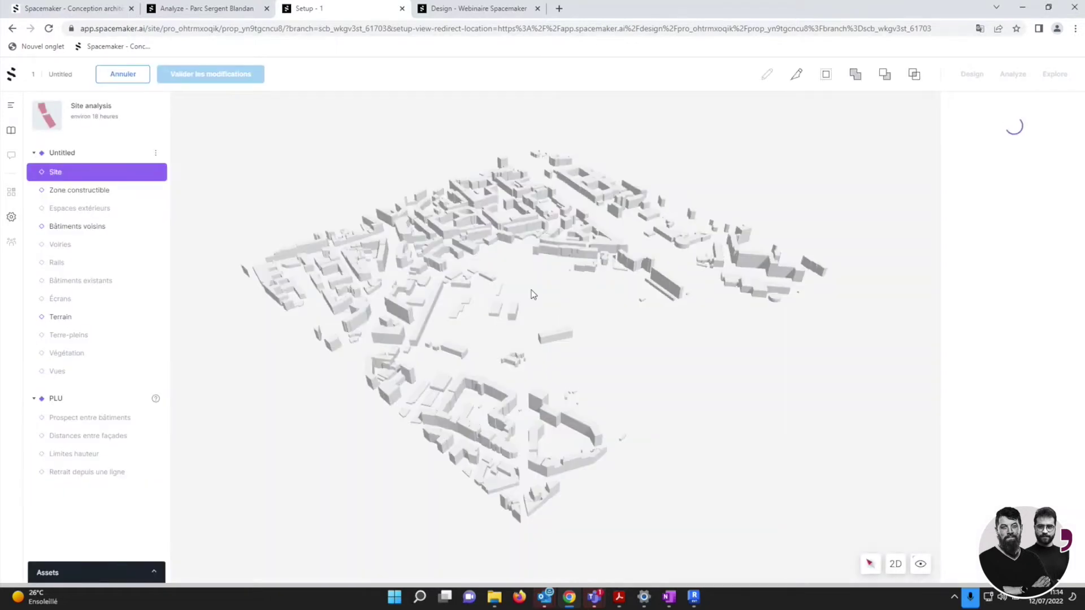
{"action": "scroll", "coordinate": [531, 241], "scroll_direction": "up", "scroll_amount": 5}
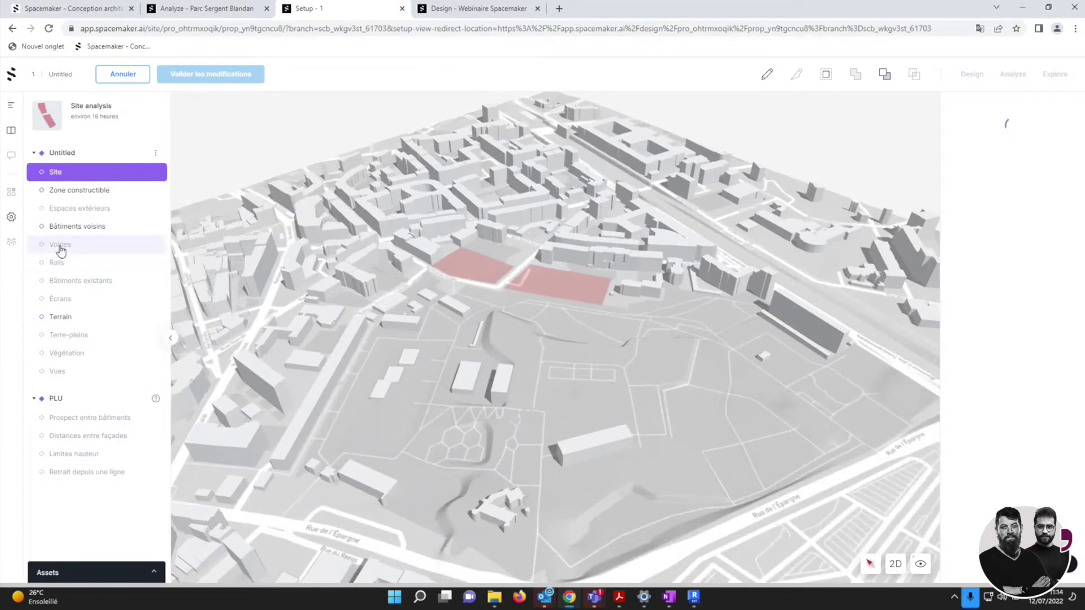
{"action": "scroll", "coordinate": [473, 235], "scroll_direction": "up", "scroll_amount": 5}
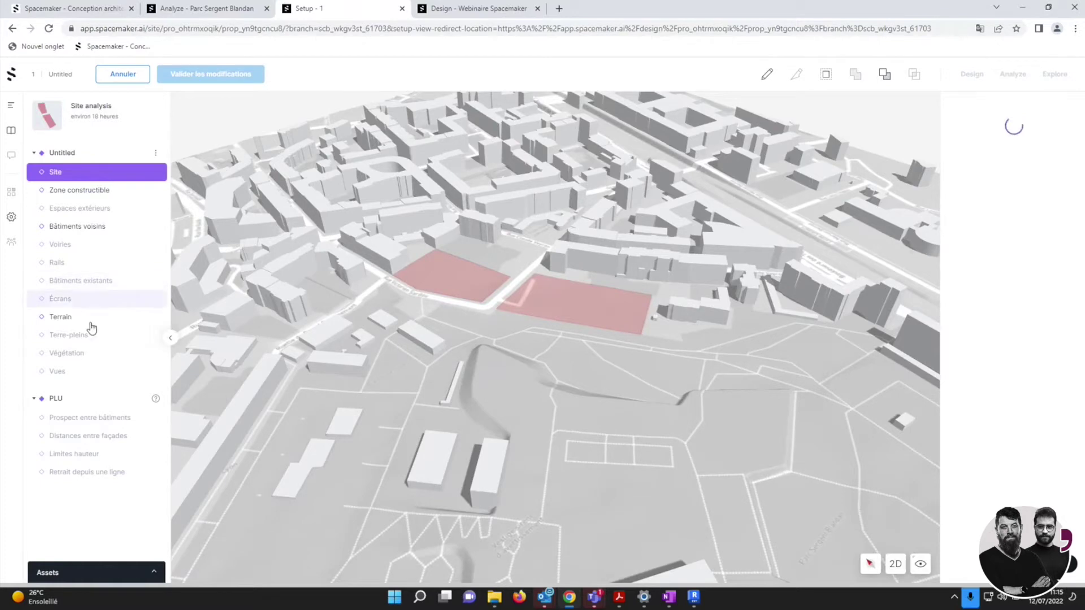
{"action": "right_click_drag", "start_coordinate": [538, 325], "coordinate": [602, 352]}
{"action": "scroll", "coordinate": [633, 347], "scroll_direction": "up", "scroll_amount": 4}
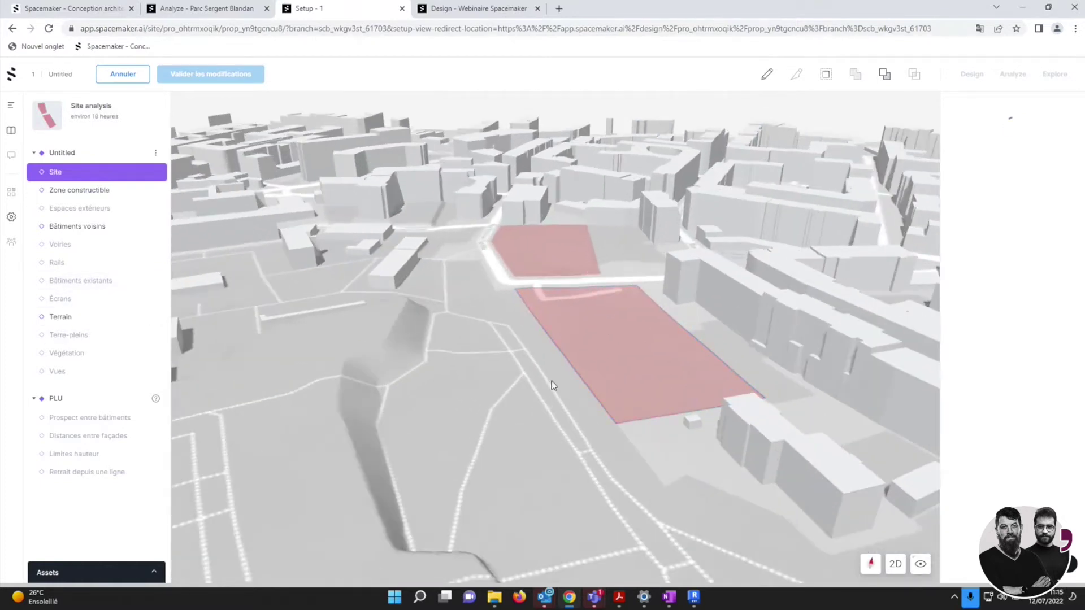
{"action": "scroll", "coordinate": [605, 422], "scroll_direction": "up", "scroll_amount": 3}
{"action": "scroll", "coordinate": [541, 330], "scroll_direction": "down", "scroll_amount": 5}
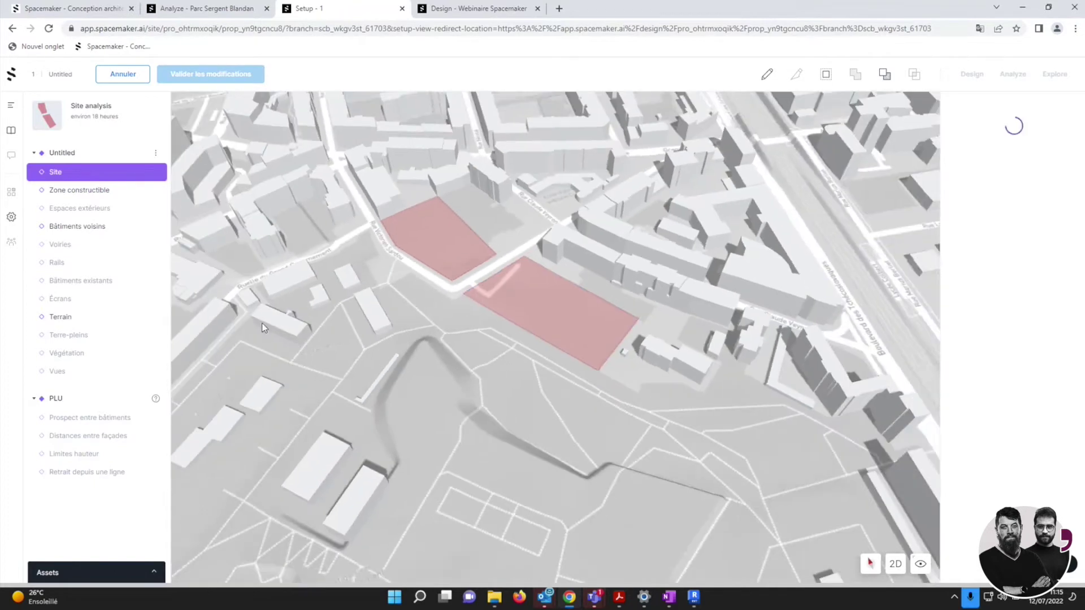
Check the site parcels and their surroundings against satellite terrain imagery, and return the terrain to the plan display.
{"action": "left_click", "coordinate": [919, 563]}
{"action": "left_click", "coordinate": [916, 538]}
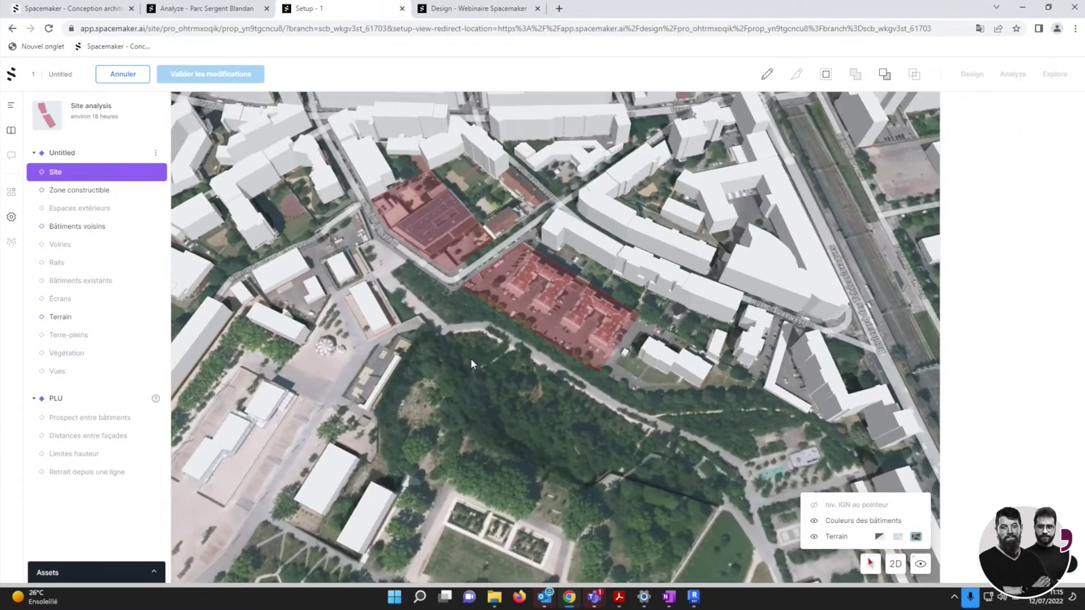
{"action": "scroll", "coordinate": [471, 358], "scroll_direction": "down", "scroll_amount": 2}
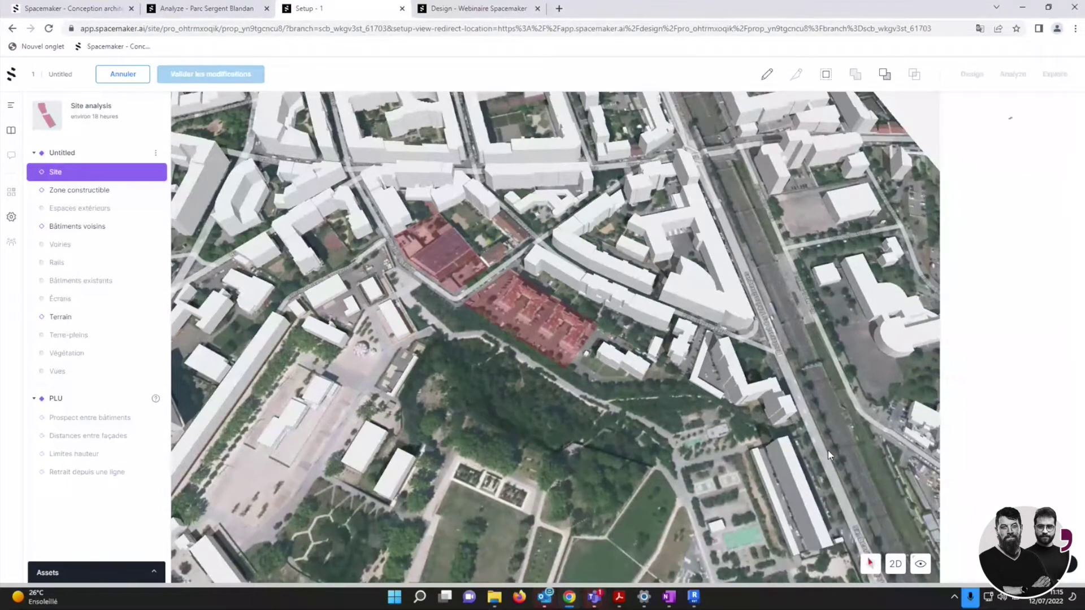
{"action": "left_click", "coordinate": [61, 377]}
{"action": "right_click_drag", "start_coordinate": [807, 529], "coordinate": [795, 493]}
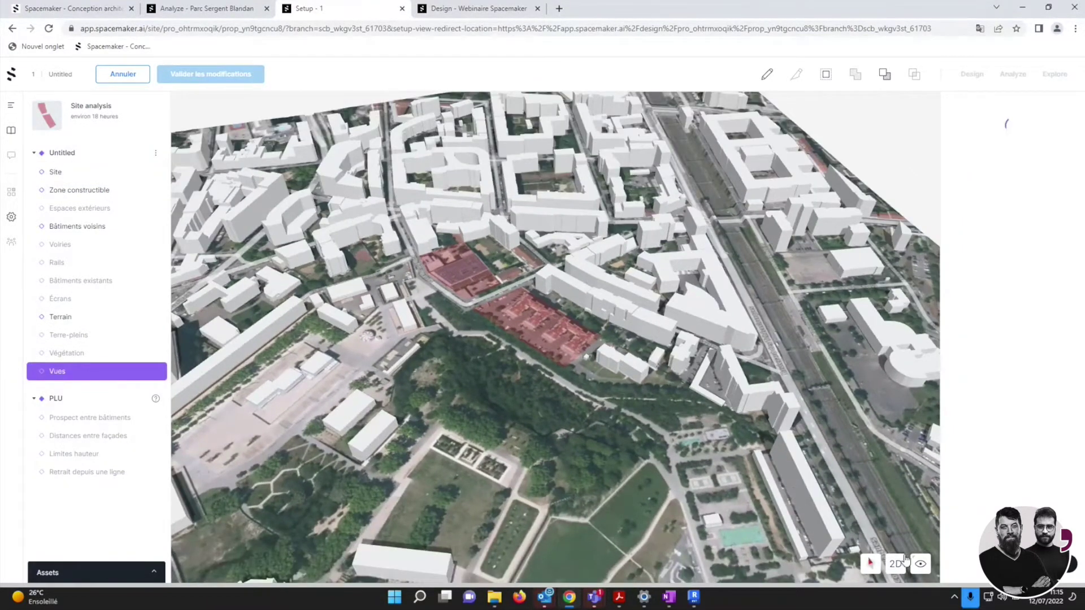
{"action": "mouse_move", "coordinate": [920, 564]}
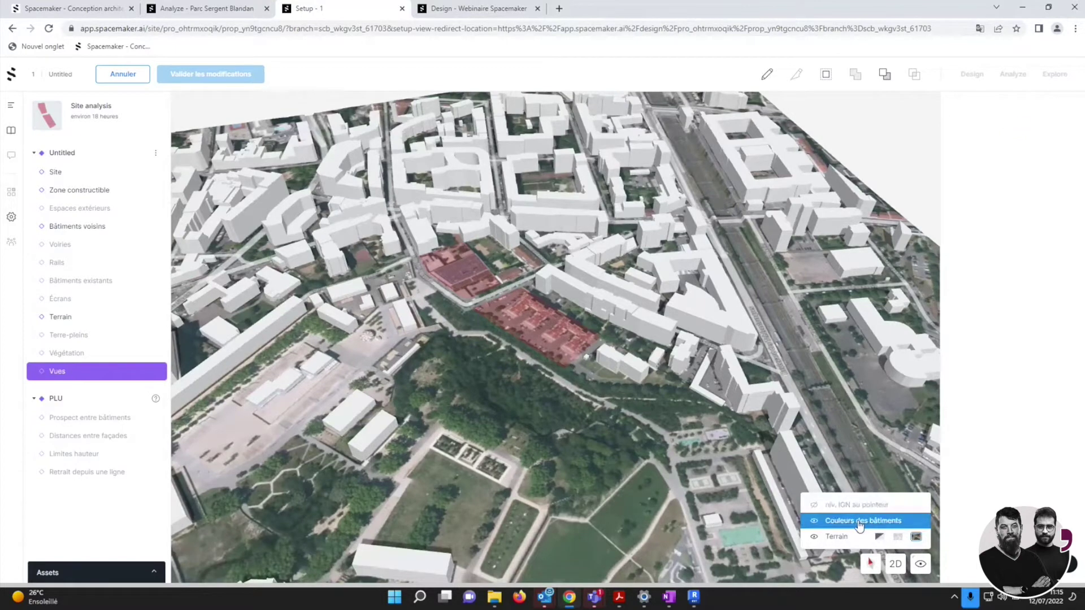
{"action": "left_click", "coordinate": [897, 536]}
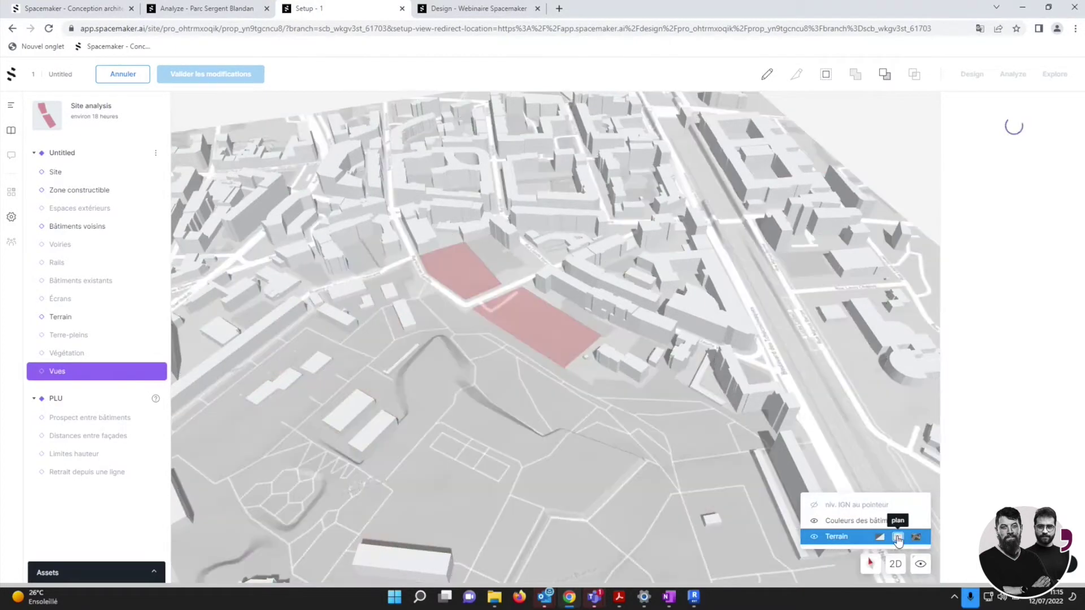
{"action": "scroll", "coordinate": [566, 415], "scroll_direction": "down", "scroll_amount": 5}
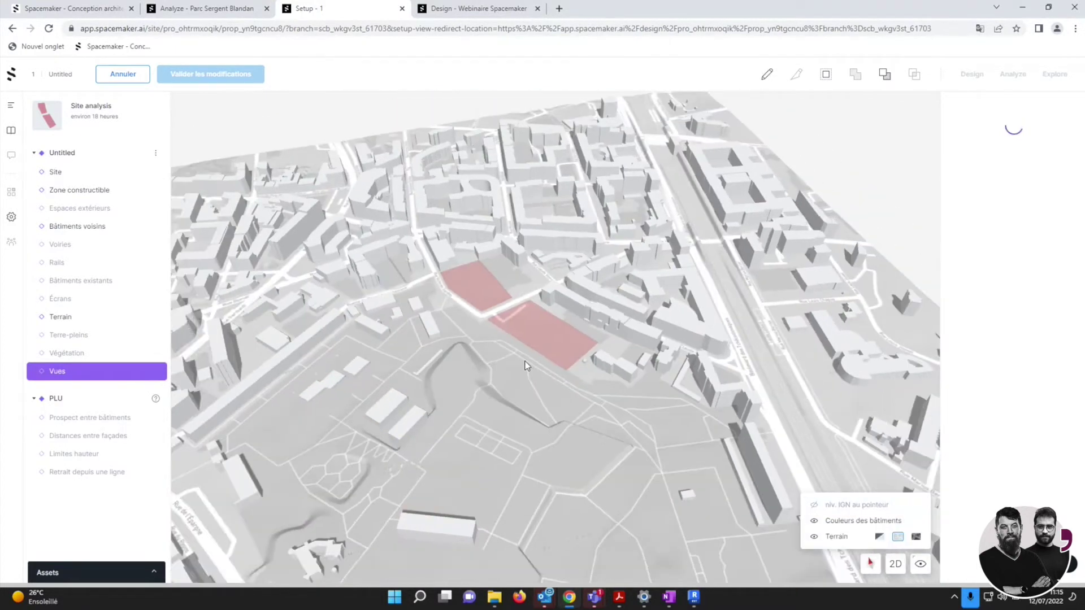
{"action": "scroll", "coordinate": [509, 355], "scroll_direction": "down", "scroll_amount": 1}
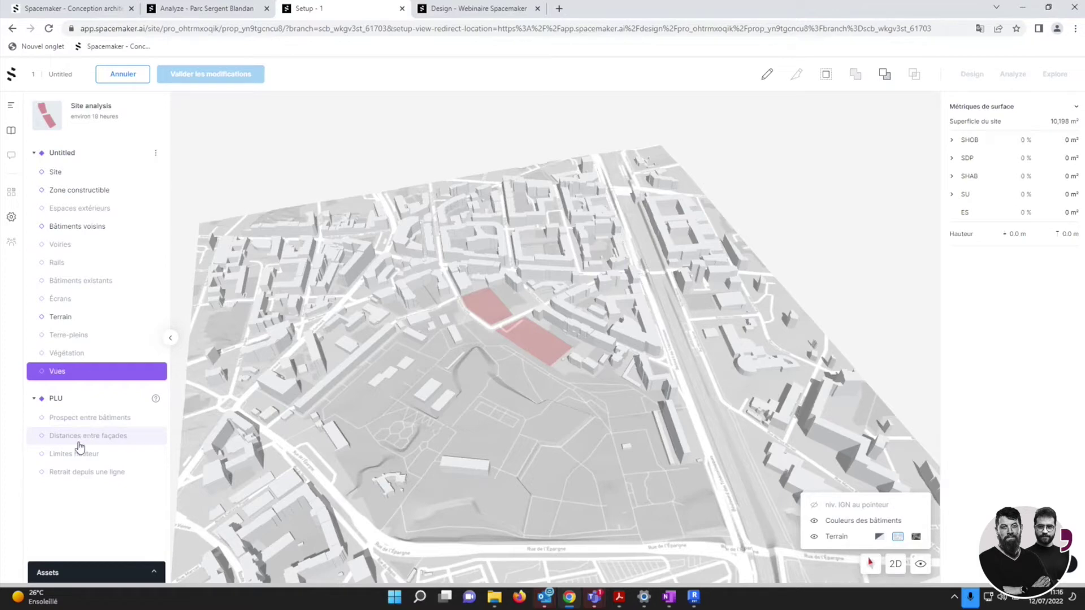
Draw a PLU height limit (Limites hauteur) in plan view around the four corners of the larger southeastern parcel.
{"action": "left_click", "coordinate": [82, 455]}
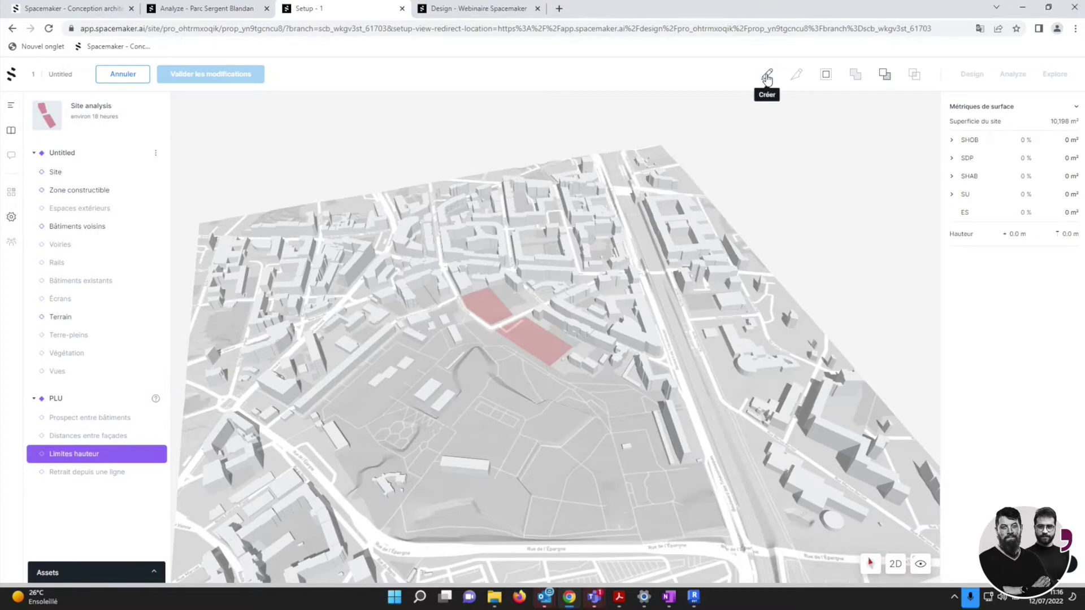
{"action": "scroll", "coordinate": [528, 322], "scroll_direction": "up", "scroll_amount": 4}
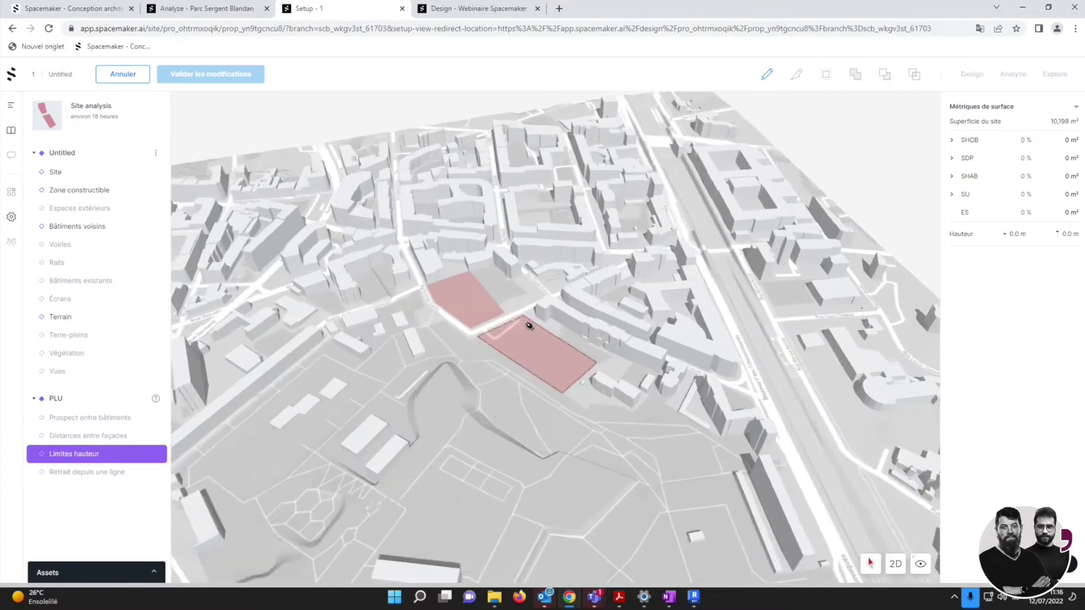
{"action": "scroll", "coordinate": [529, 326], "scroll_direction": "up", "scroll_amount": 3}
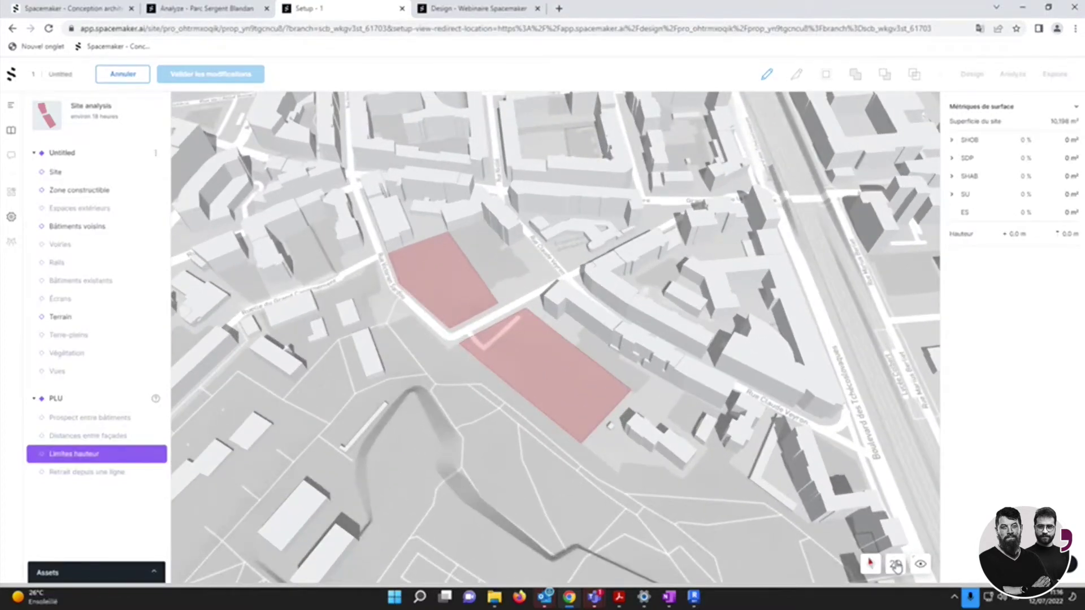
{"action": "left_click", "coordinate": [895, 565]}
{"action": "scroll", "coordinate": [552, 337], "scroll_direction": "up", "scroll_amount": 5}
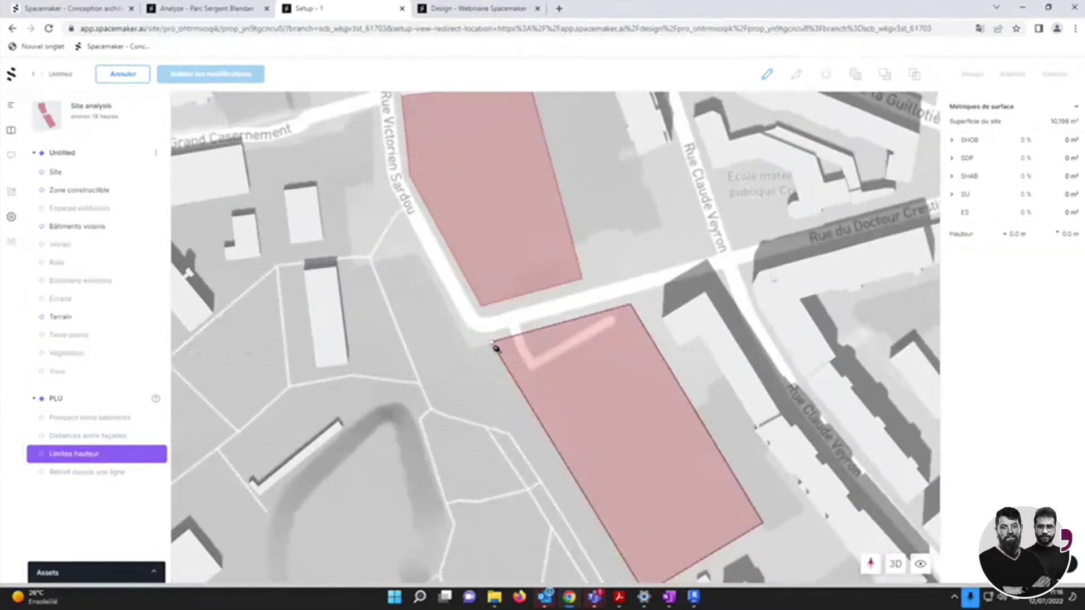
{"action": "left_click", "coordinate": [492, 342]}
{"action": "left_click", "coordinate": [631, 305]}
{"action": "scroll", "coordinate": [728, 401], "scroll_direction": "down", "scroll_amount": 1}
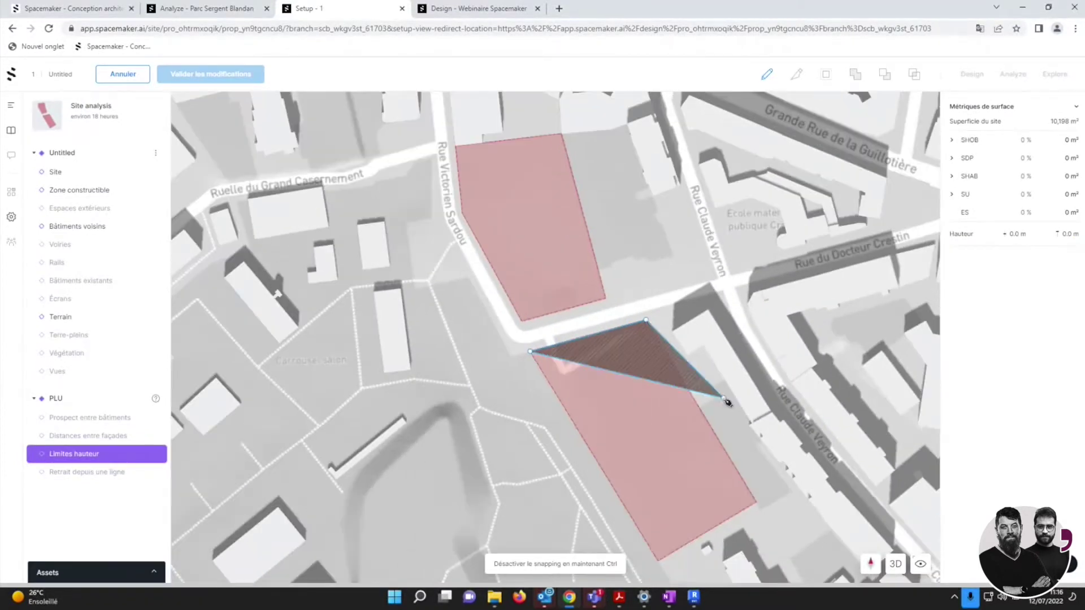
{"action": "scroll", "coordinate": [749, 505], "scroll_direction": "up", "scroll_amount": 2}
{"action": "left_click", "coordinate": [757, 506]}
{"action": "scroll", "coordinate": [708, 431], "scroll_direction": "down", "scroll_amount": 4}
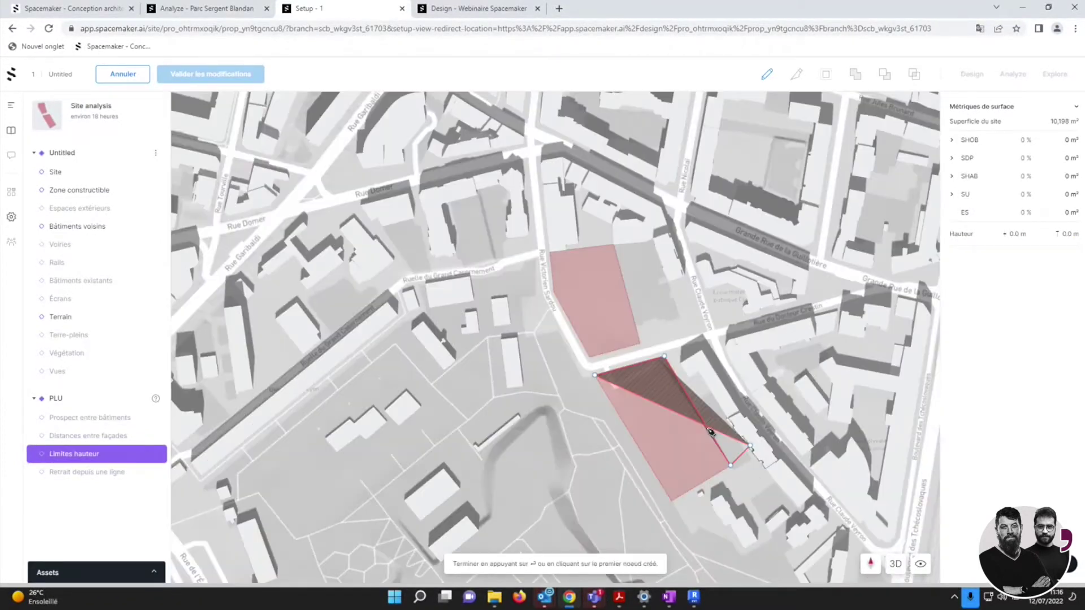
{"action": "scroll", "coordinate": [682, 484], "scroll_direction": "up", "scroll_amount": 3}
{"action": "left_click", "coordinate": [664, 513]}
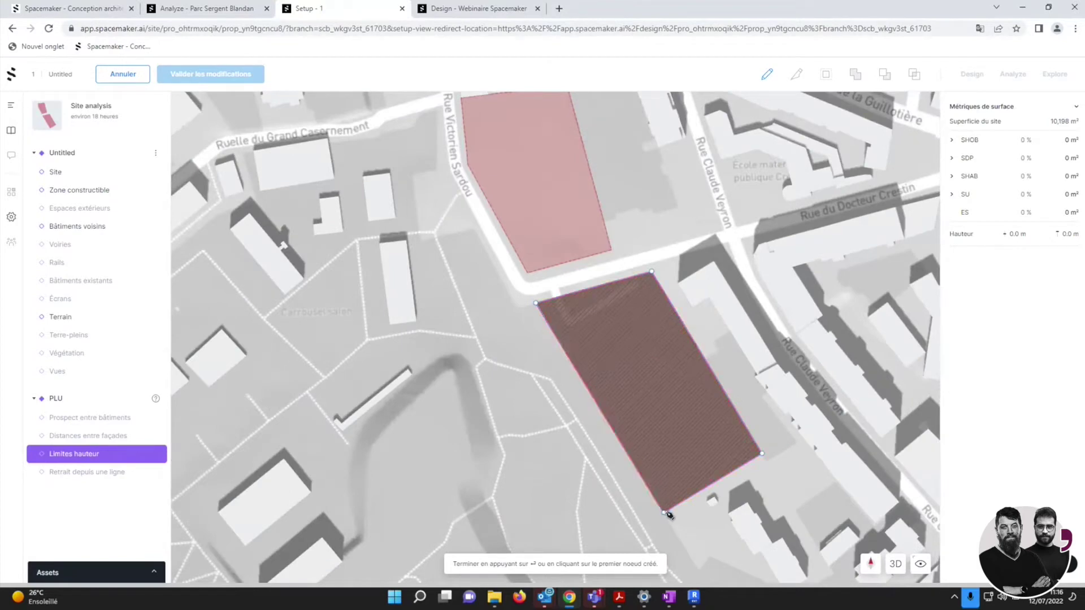
{"action": "left_click", "coordinate": [536, 303]}
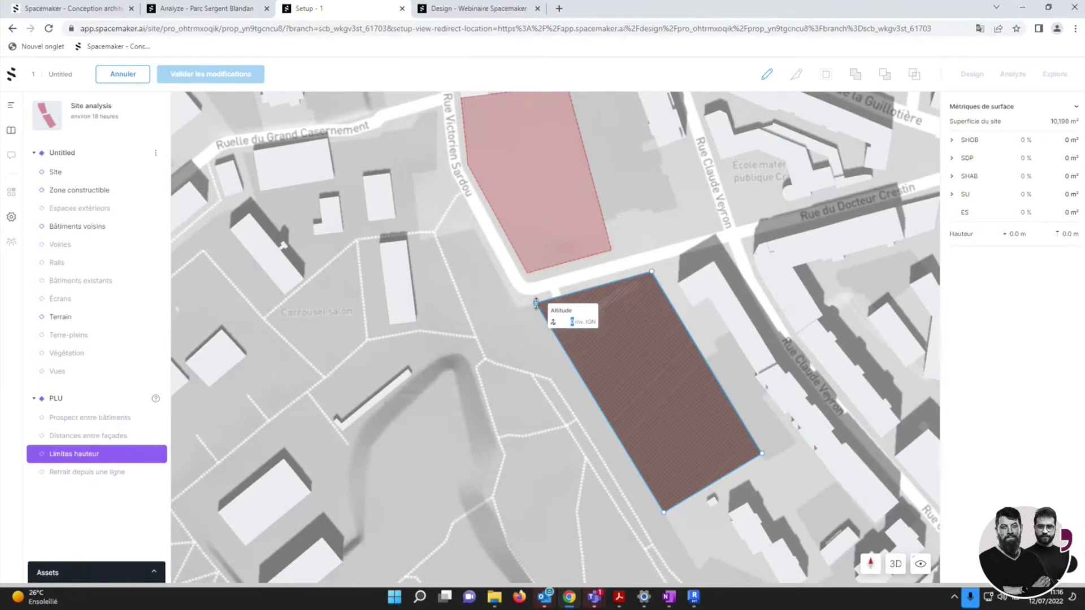
Set the height limit's altitude to 189 niv. IGN and show the model in 3D.
{"action": "left_click", "coordinate": [537, 306]}
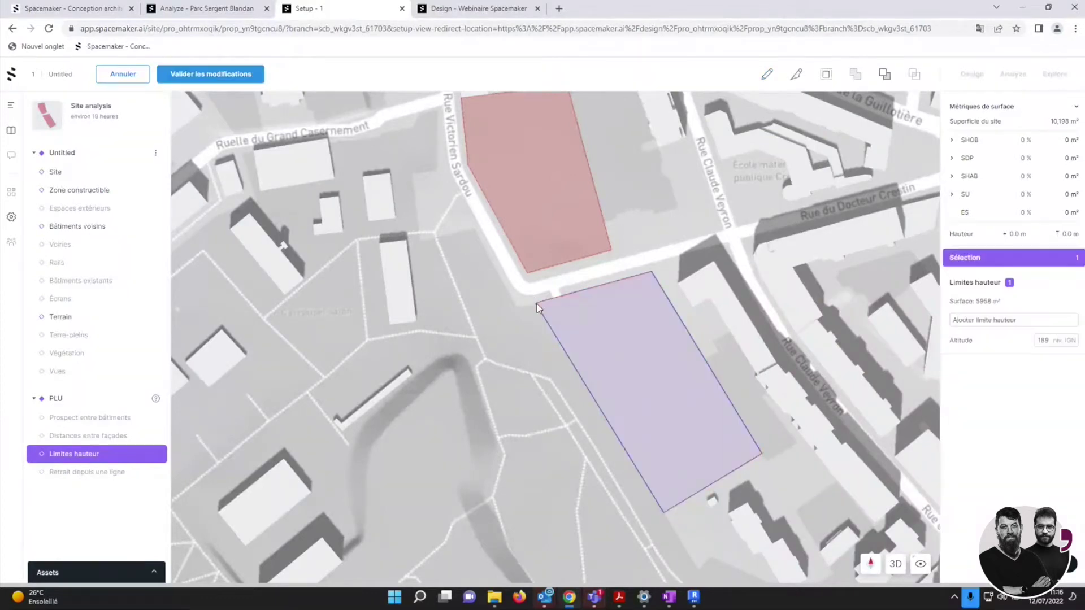
{"action": "left_click", "coordinate": [895, 564]}
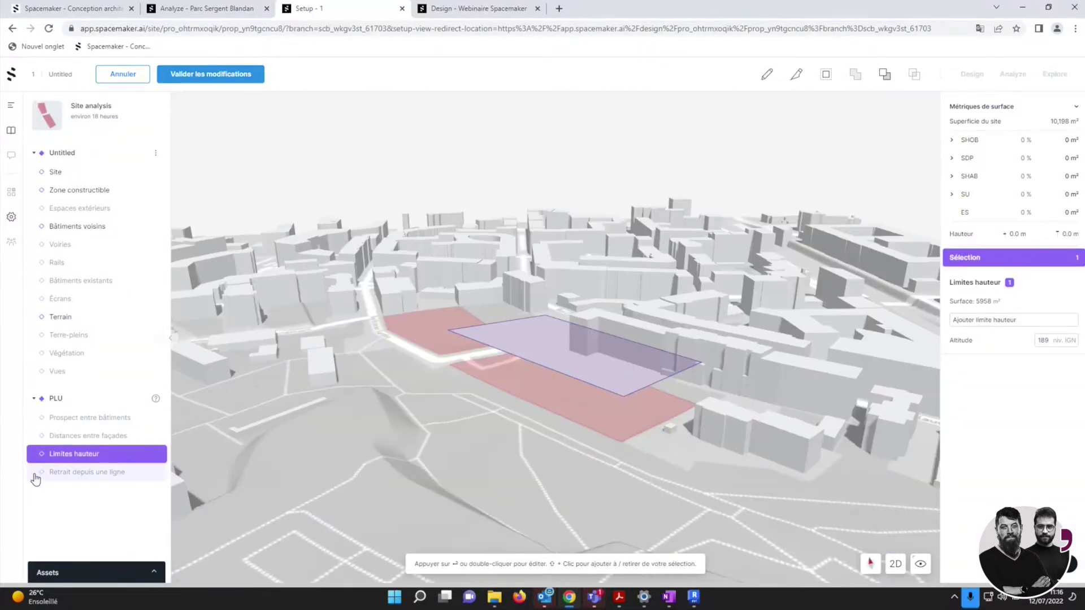
Draw a PLU line setback (Retrait depuis une ligne) along the full southwestern edge of the larger southeastern parcel.
{"action": "left_click", "coordinate": [71, 473]}
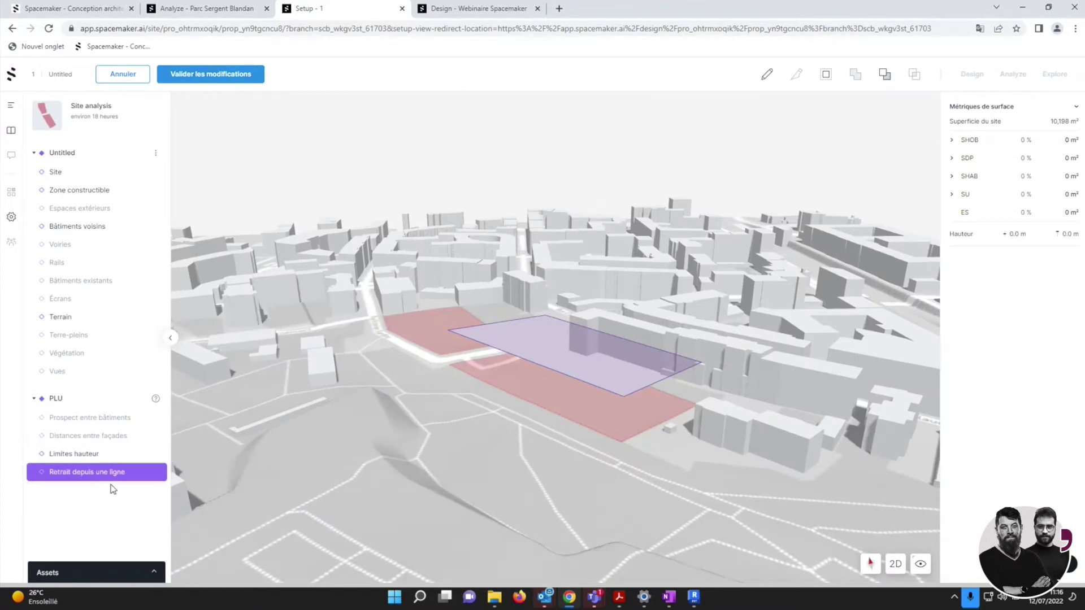
{"action": "left_click", "coordinate": [766, 74]}
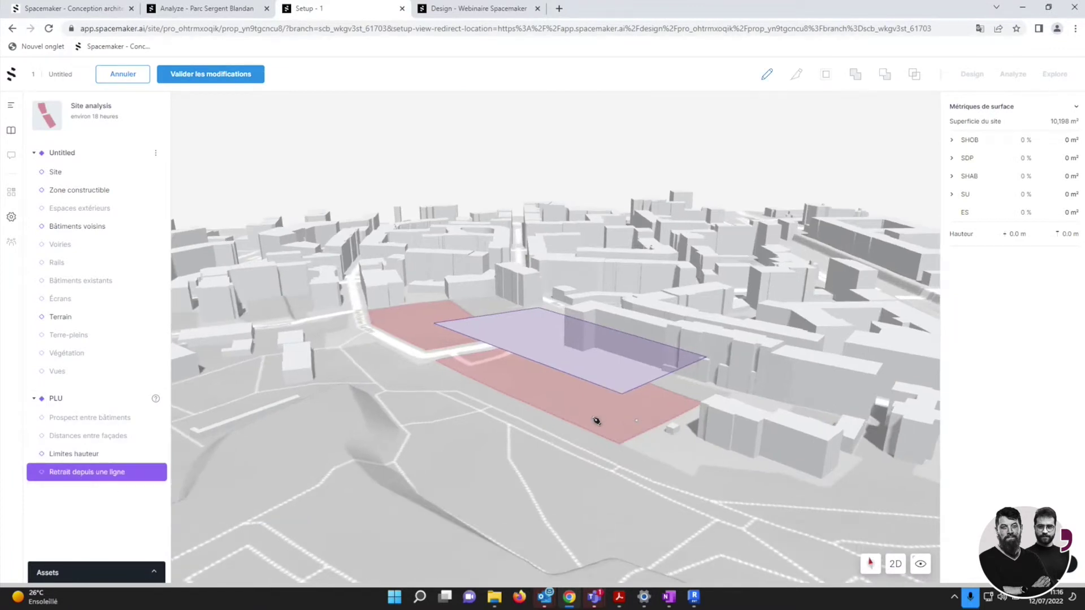
{"action": "left_click", "coordinate": [419, 355]}
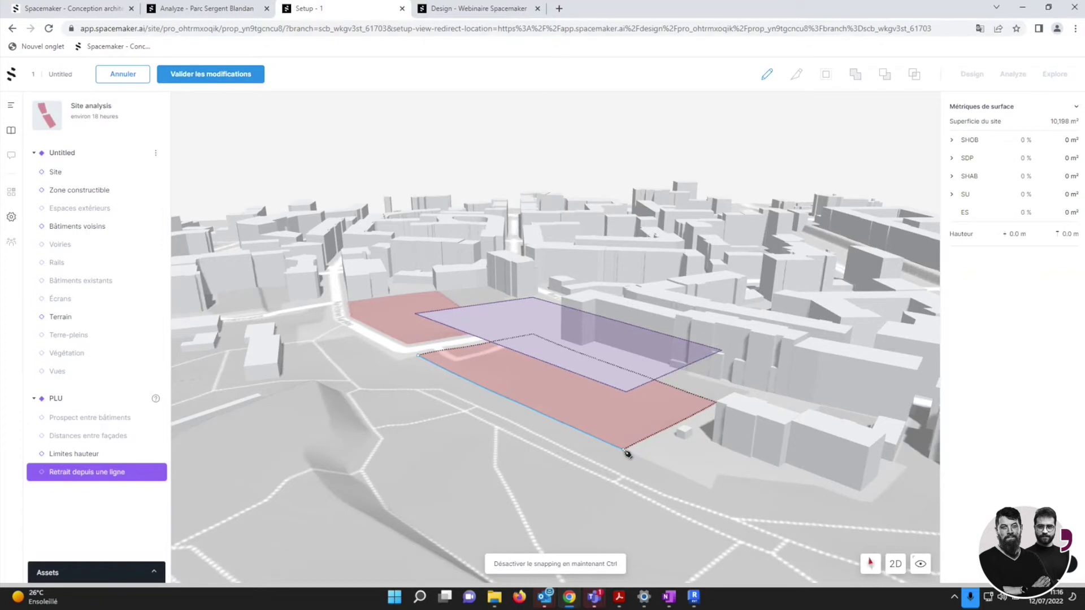
{"action": "left_click", "coordinate": [625, 450]}
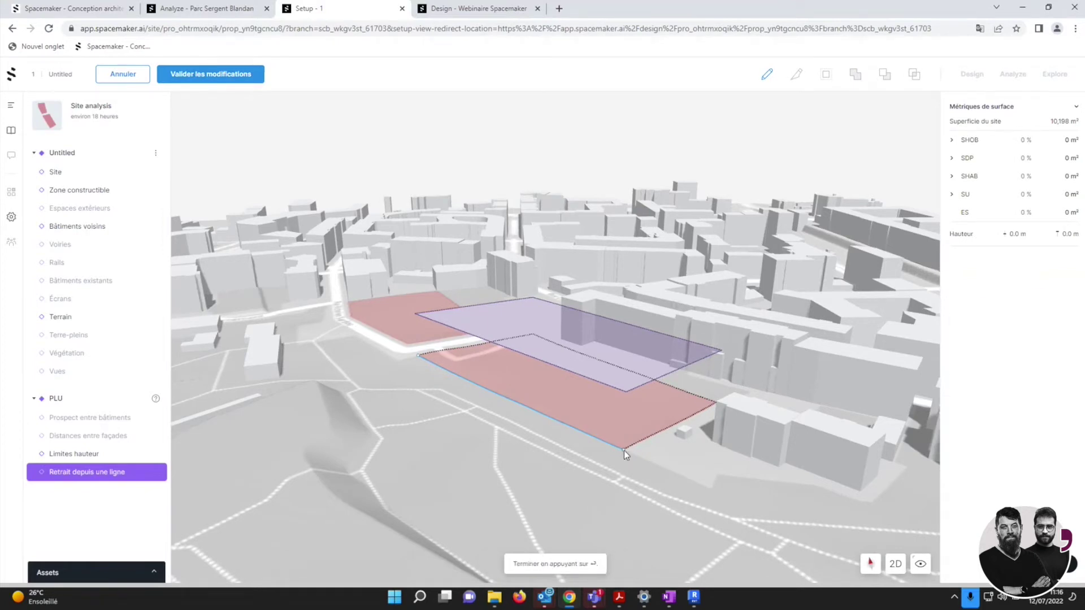
{"action": "key", "text": "Return"}
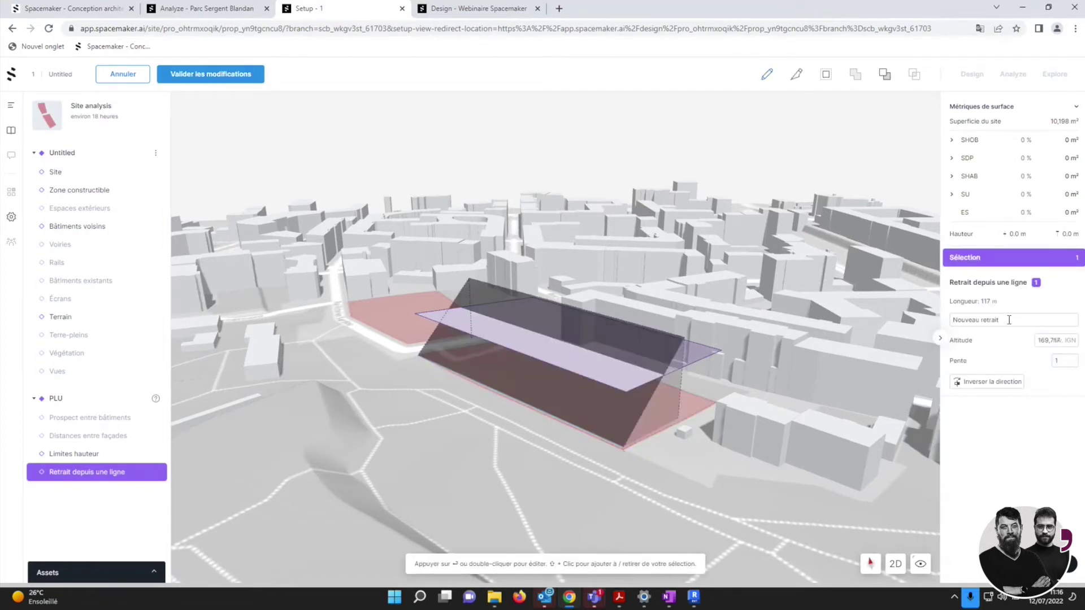
Set the line setback's altitude to 173 niv. IGN and its slope (Pente) to 2.
{"action": "left_click", "coordinate": [1057, 340]}
{"action": "type", "text": "173"}
{"action": "key", "text": "Return"}
{"action": "left_click", "coordinate": [1062, 361]}
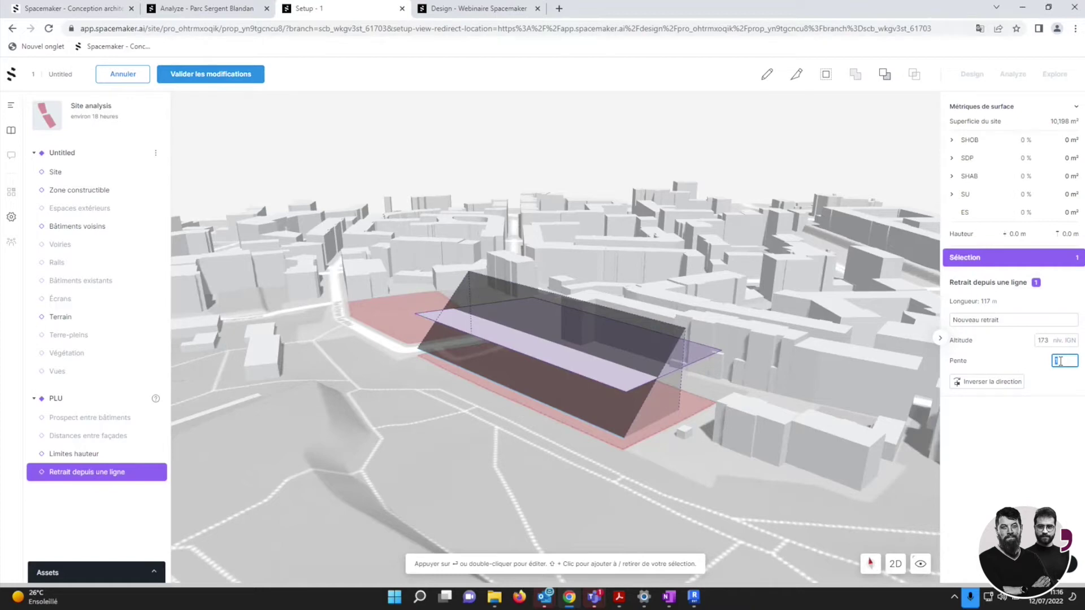
{"action": "type", "text": "2"}
{"action": "key", "text": "Return"}
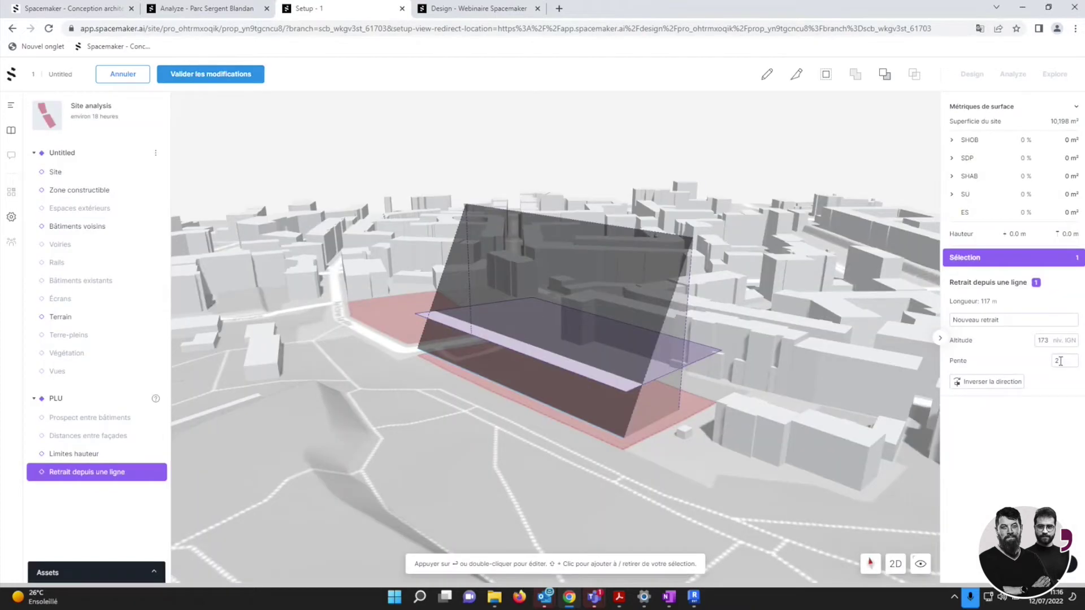
Try the setback plane in the reversed direction, restore its orientation, and inspect it together with the height limit from above.
{"action": "left_click", "coordinate": [1001, 388]}
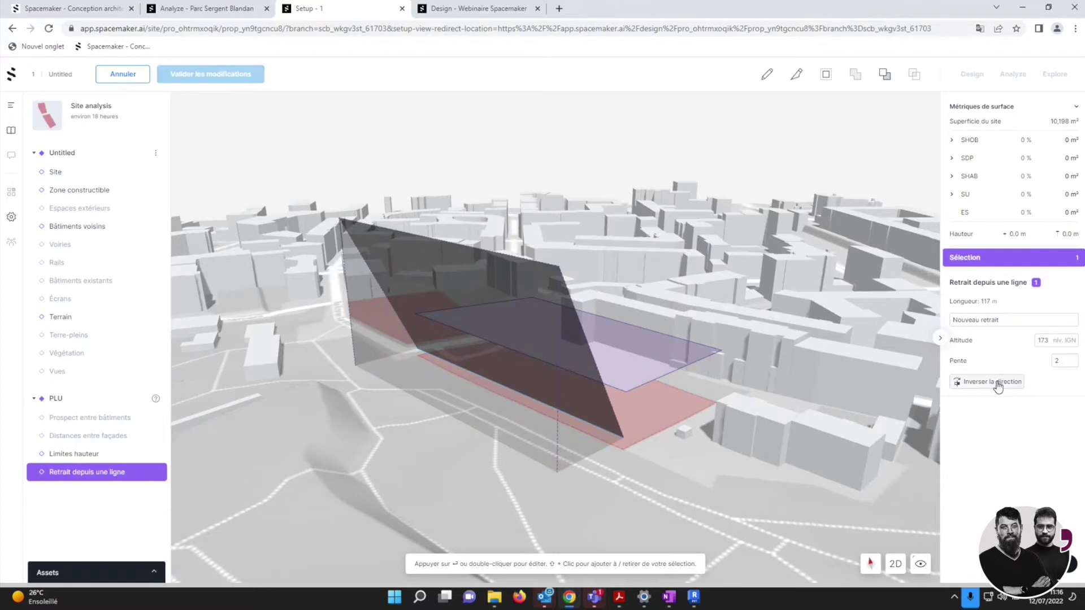
{"action": "left_click", "coordinate": [999, 387]}
{"action": "scroll", "coordinate": [523, 256], "scroll_direction": "down", "scroll_amount": 2}
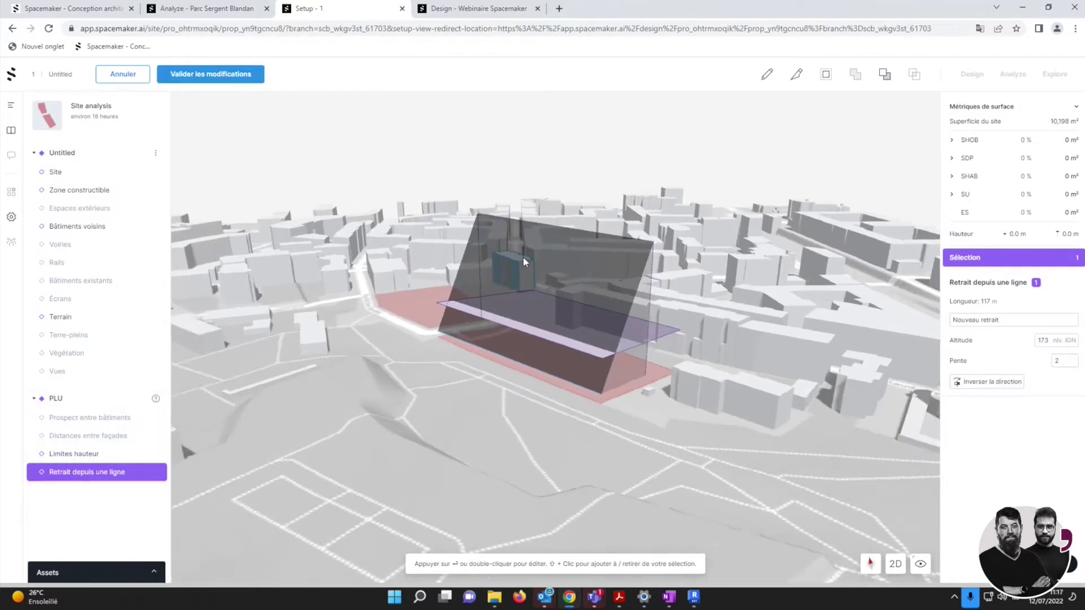
{"action": "right_click_drag", "start_coordinate": [524, 257], "coordinate": [629, 229]}
{"action": "scroll", "coordinate": [629, 229], "scroll_direction": "down", "scroll_amount": 2}
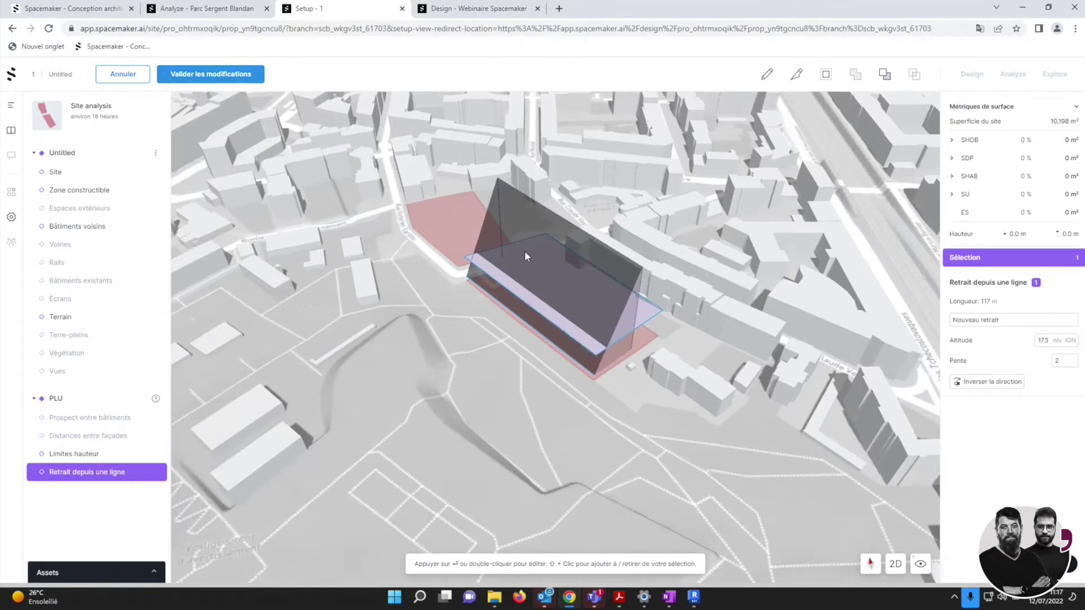
Check the options for validating the PLU modifications, and dismiss them without applying anything.
{"action": "left_click", "coordinate": [200, 81]}
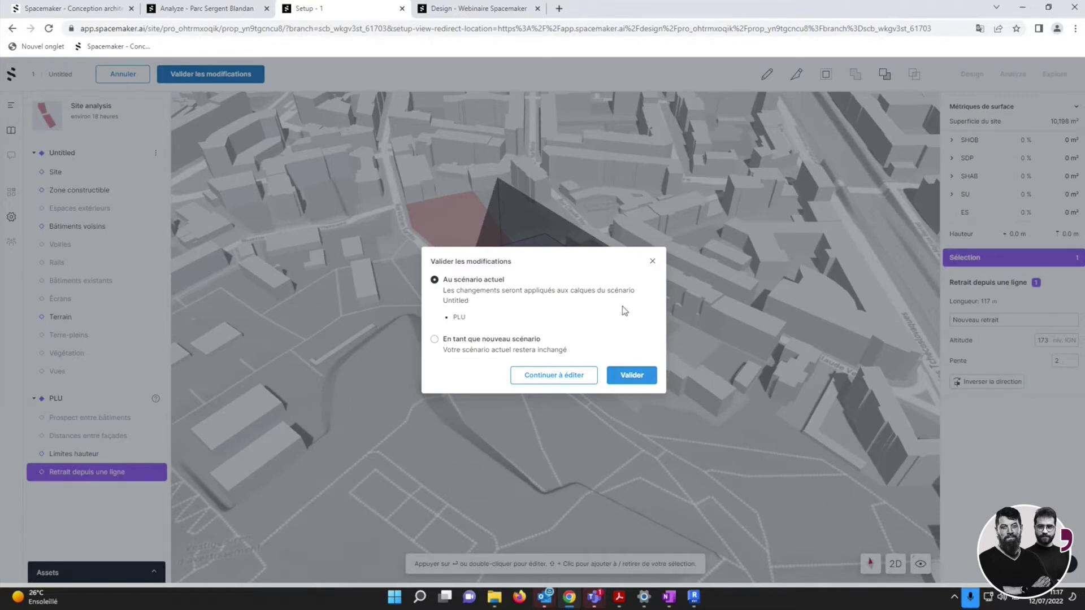
{"action": "left_click", "coordinate": [653, 263]}
Switch to the Webinaire Spacemaker project and examine the Terrain vierge proposal's parcels, tree belt, park and surrounding city in 3D.
{"action": "left_click", "coordinate": [479, 9]}
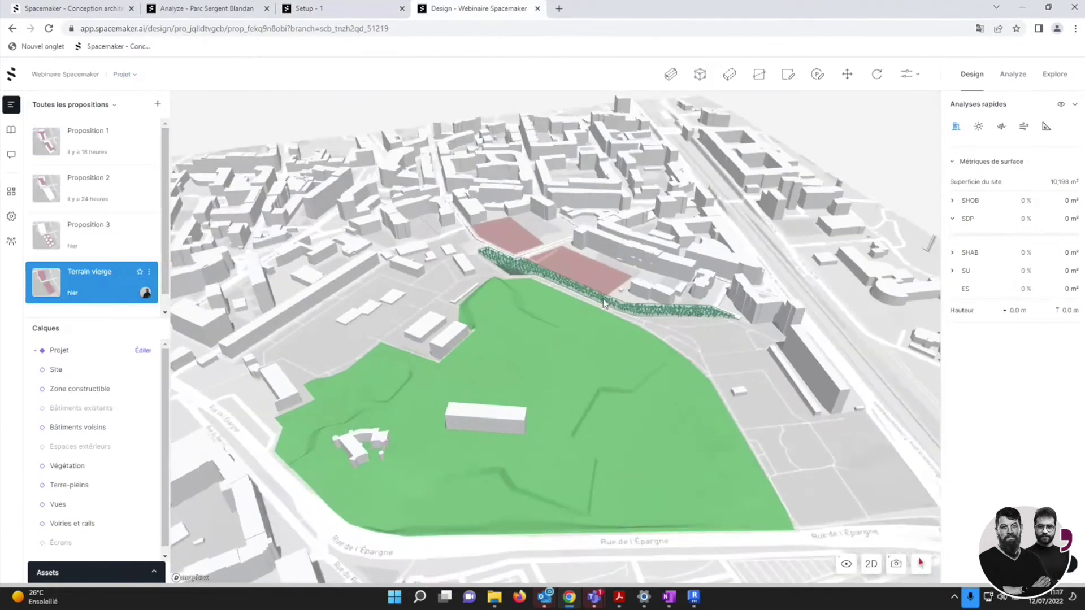
{"action": "scroll", "coordinate": [587, 266], "scroll_direction": "up", "scroll_amount": 5}
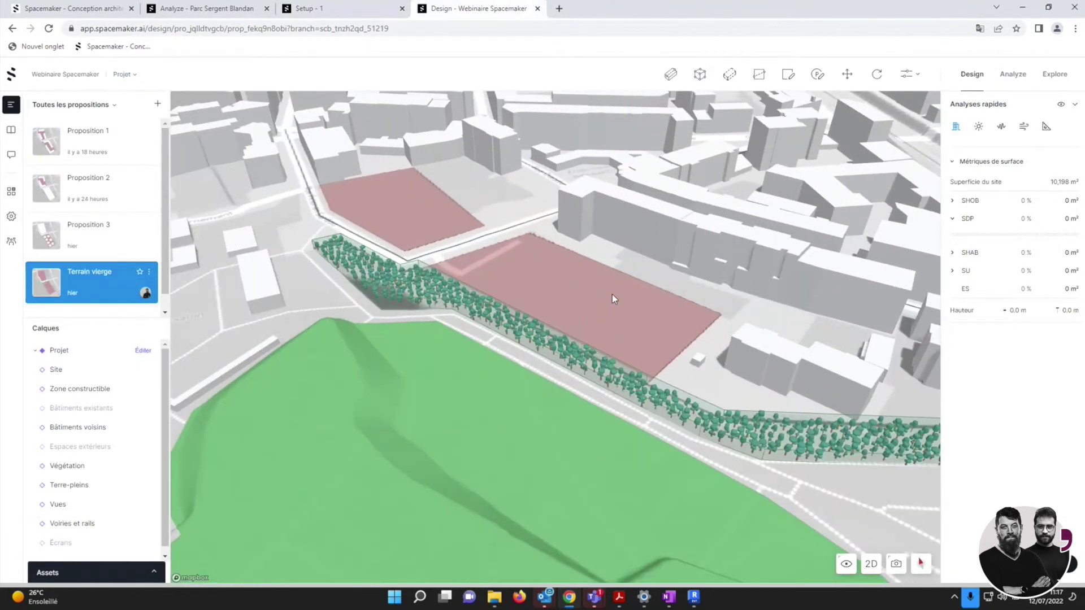
{"action": "scroll", "coordinate": [612, 294], "scroll_direction": "up", "scroll_amount": 3}
{"action": "right_click_drag", "start_coordinate": [664, 317], "coordinate": [618, 331]}
{"action": "scroll", "coordinate": [618, 332], "scroll_direction": "down", "scroll_amount": 10}
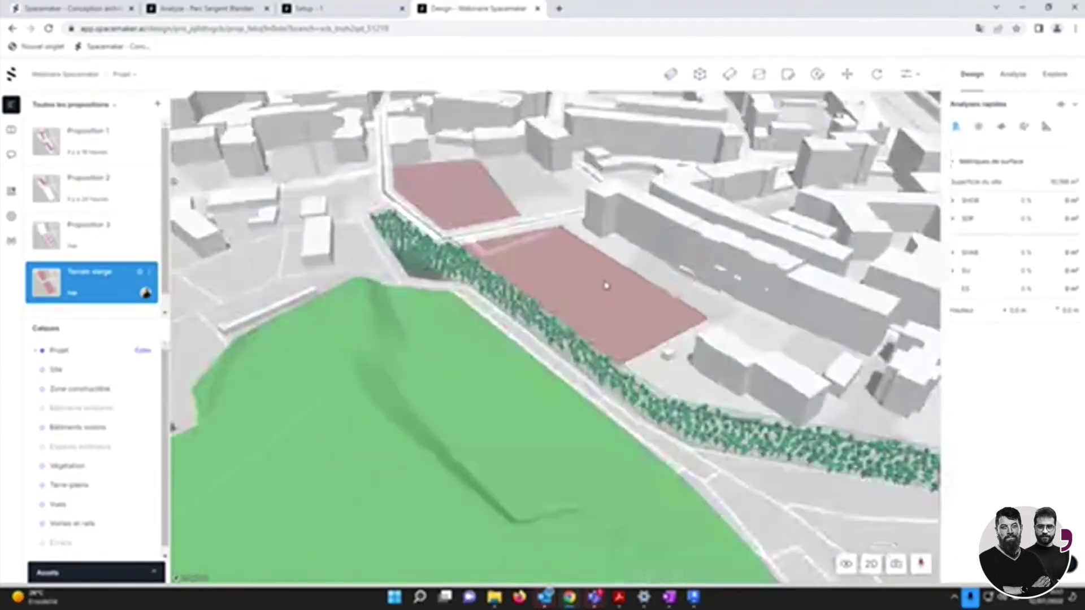
{"action": "scroll", "coordinate": [568, 294], "scroll_direction": "down", "scroll_amount": 5}
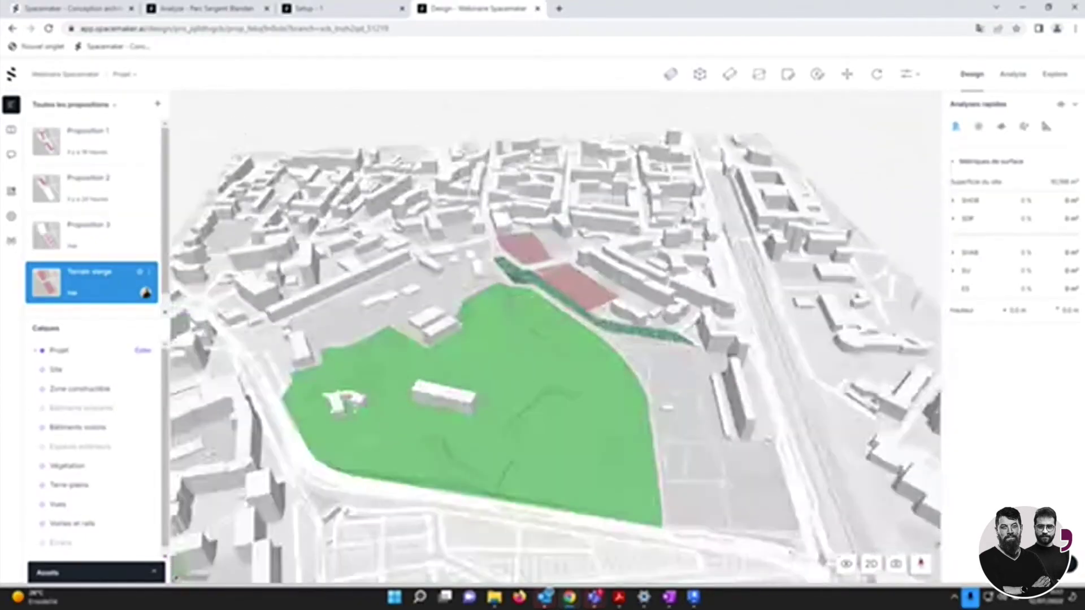
{"action": "scroll", "coordinate": [571, 255], "scroll_direction": "up", "scroll_amount": 5}
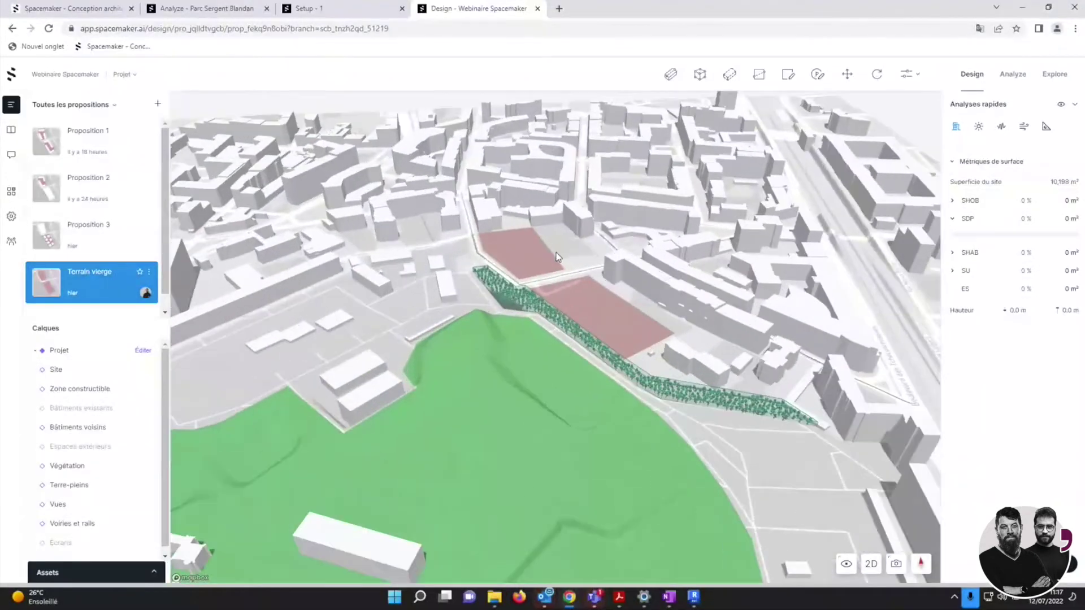
{"action": "scroll", "coordinate": [546, 310], "scroll_direction": "down", "scroll_amount": 5}
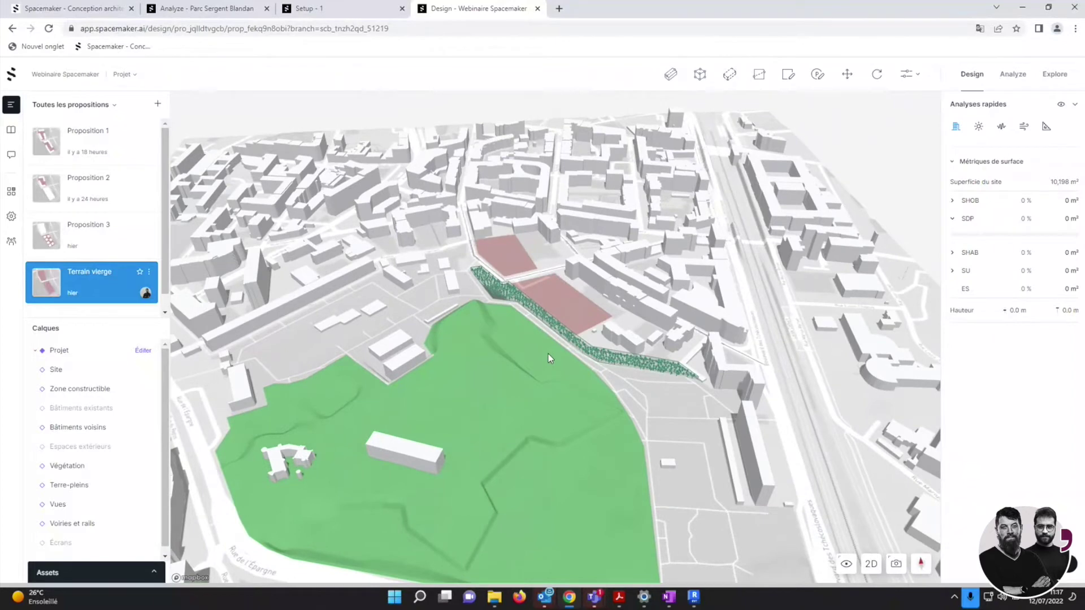
{"action": "scroll", "coordinate": [547, 338], "scroll_direction": "down", "scroll_amount": 4}
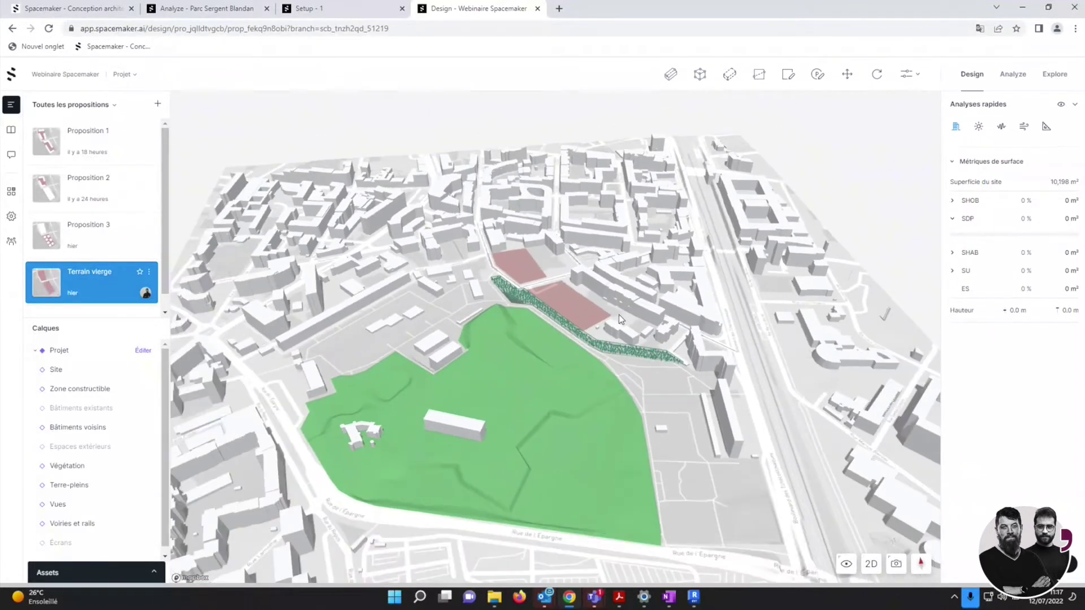
{"action": "scroll", "coordinate": [582, 349], "scroll_direction": "down", "scroll_amount": 3}
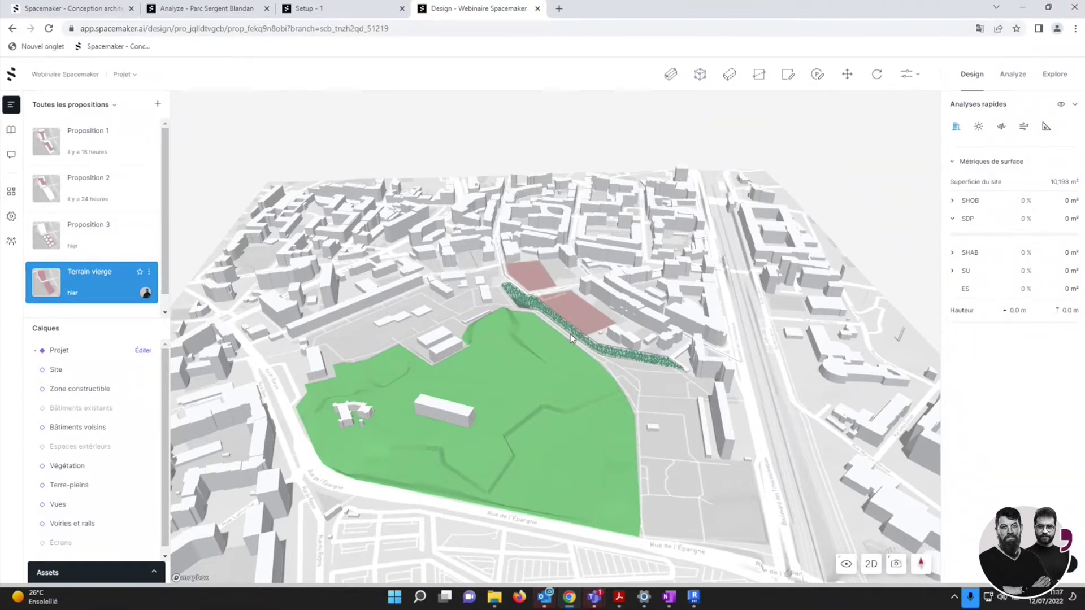
{"action": "scroll", "coordinate": [594, 284], "scroll_direction": "down", "scroll_amount": 5}
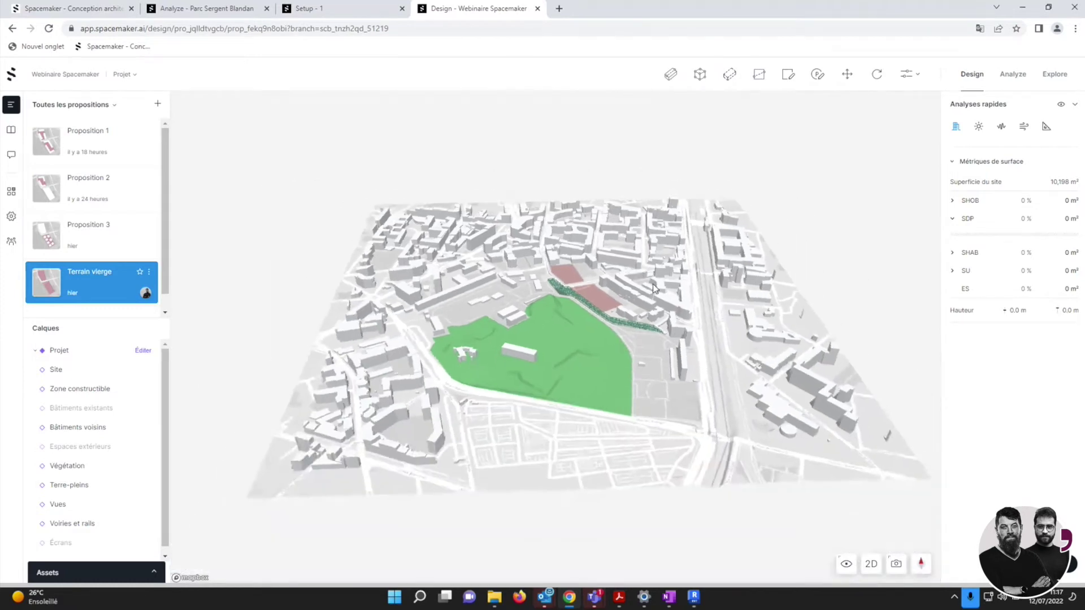
{"action": "right_click_drag", "start_coordinate": [652, 285], "coordinate": [609, 284]}
{"action": "right_click_drag", "start_coordinate": [678, 341], "coordinate": [769, 337]}
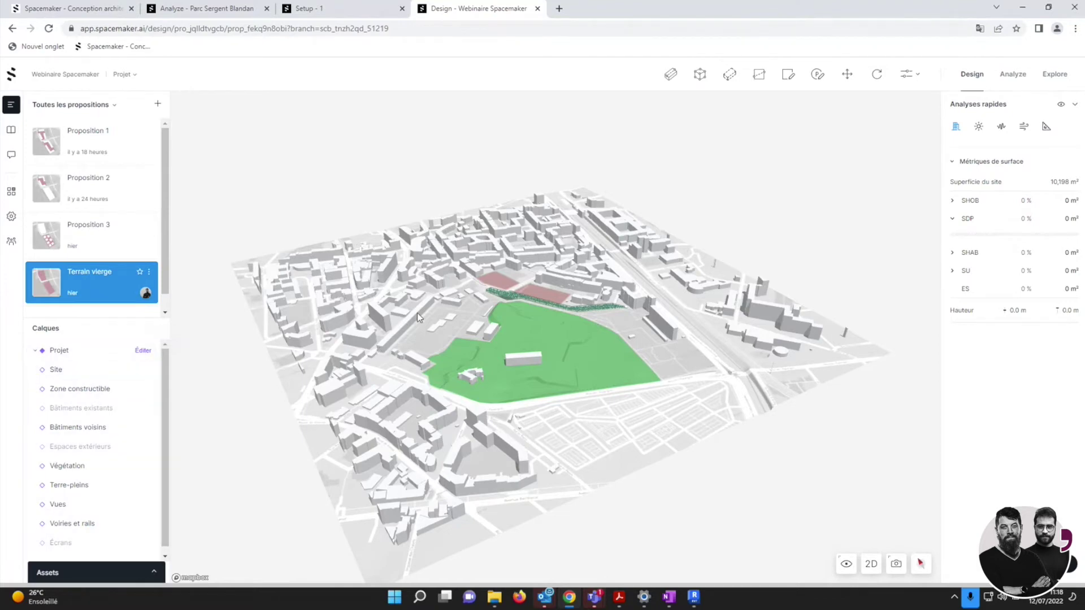
{"action": "right_click_drag", "start_coordinate": [579, 316], "coordinate": [574, 318]}
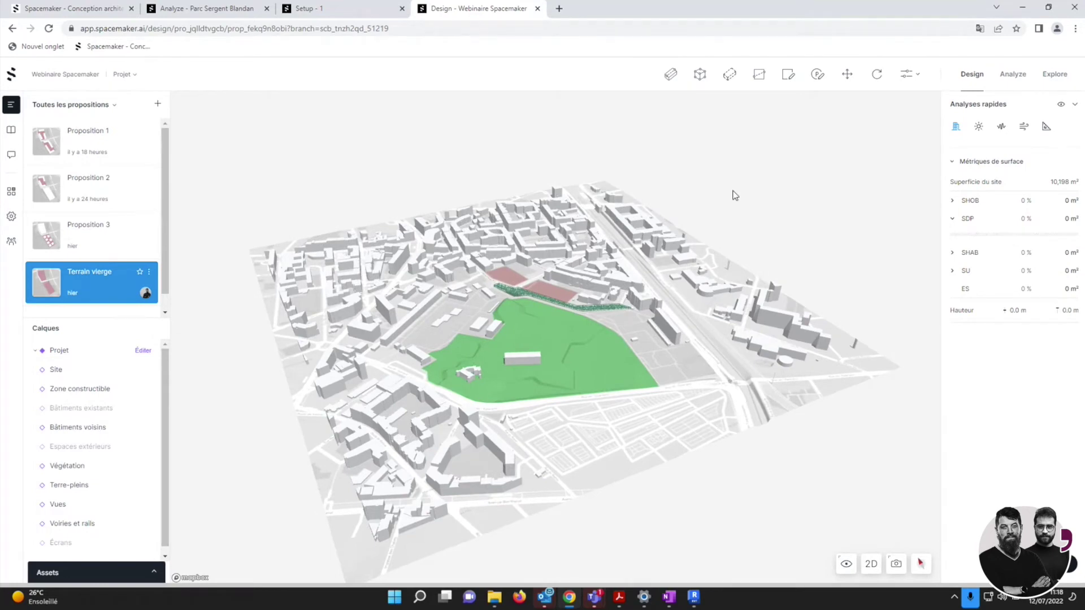
Start an Explore study for the Terrain vierge proposal with the study type Etude des emprises.
{"action": "left_click", "coordinate": [1058, 77]}
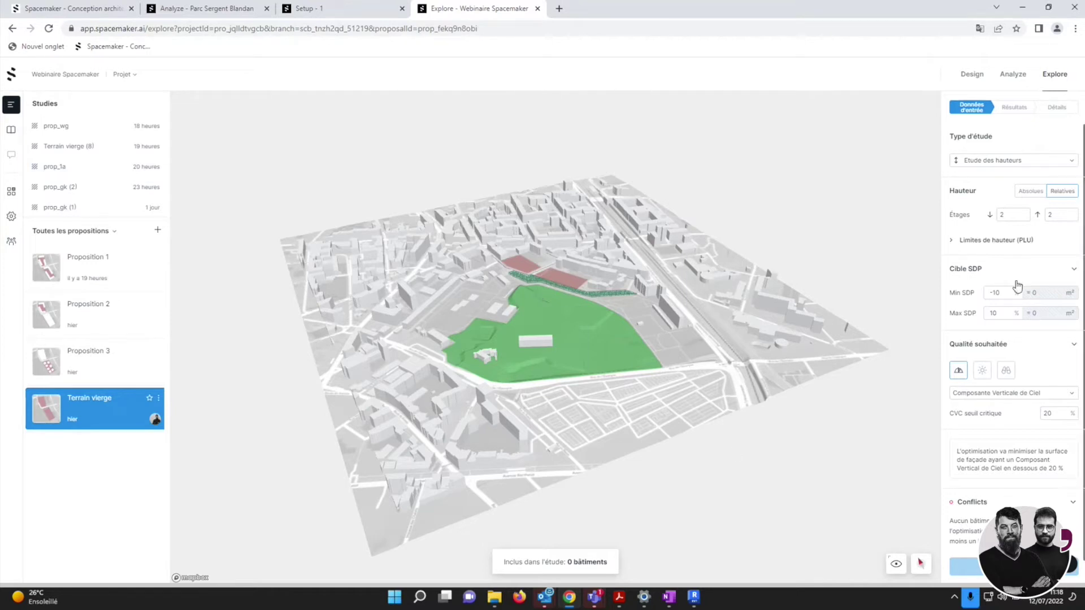
{"action": "left_click", "coordinate": [988, 161]}
{"action": "left_click", "coordinate": [991, 173]}
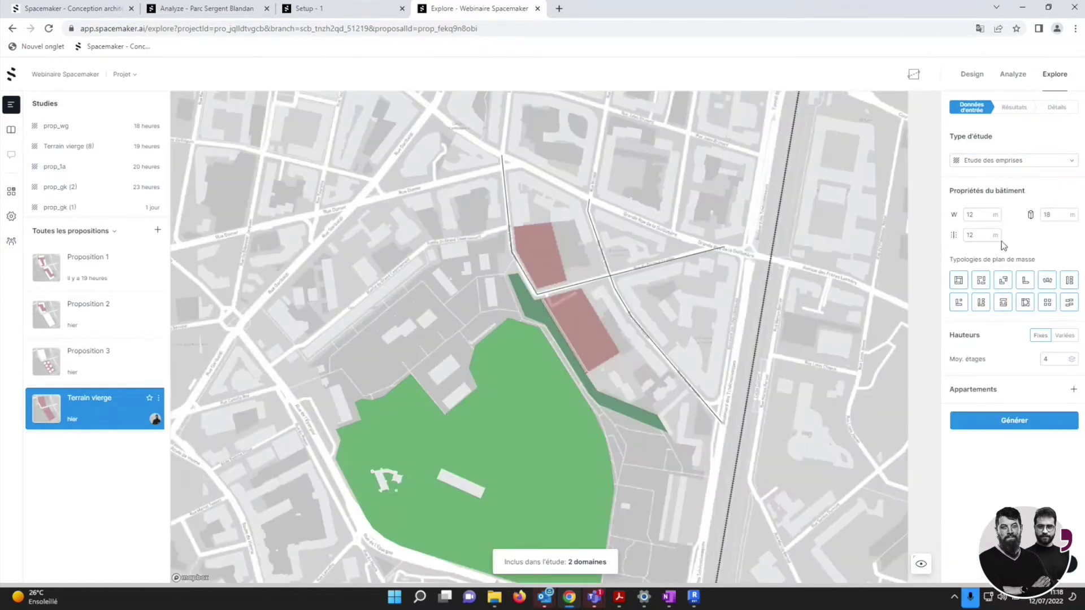
Set the study's building width to 14 m and the spacing value below it to 5 m.
{"action": "double_click", "coordinate": [977, 215]}
{"action": "type", "text": "14"}
{"action": "left_click", "coordinate": [1019, 234]}
{"action": "double_click", "coordinate": [970, 235]}
{"action": "type", "text": "5"}
{"action": "left_click", "coordinate": [1054, 247]}
Exclude the last two massing typologies from the study and check the two included parcels on the plan.
{"action": "left_click", "coordinate": [1068, 305]}
{"action": "left_click", "coordinate": [1047, 305]}
{"action": "scroll", "coordinate": [603, 281], "scroll_direction": "up", "scroll_amount": 3}
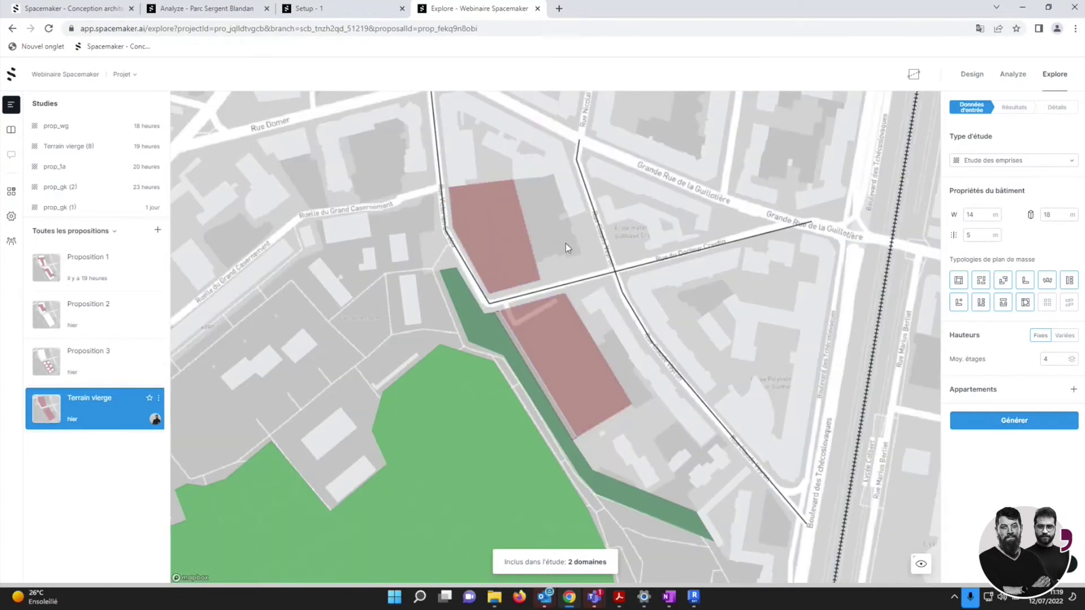
{"action": "scroll", "coordinate": [621, 327], "scroll_direction": "down", "scroll_amount": 2}
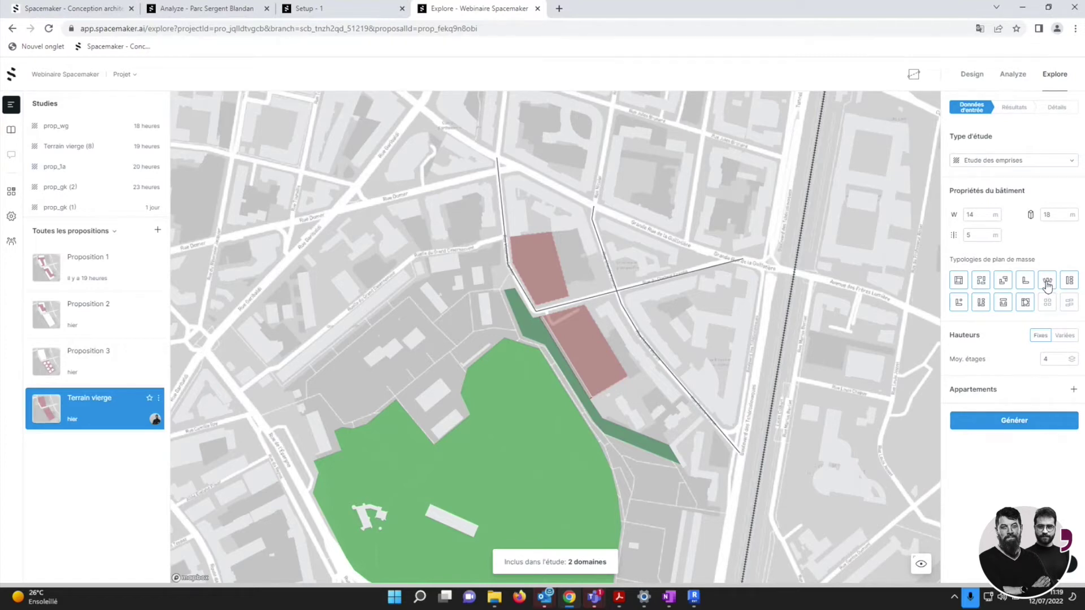
Switch the building heights to Variées with a minimum of 3 floors, and generate the study's layouts.
{"action": "left_click", "coordinate": [1071, 339]}
{"action": "left_click_drag", "start_coordinate": [1012, 360], "coordinate": [1000, 363]}
{"action": "type", "text": "3"}
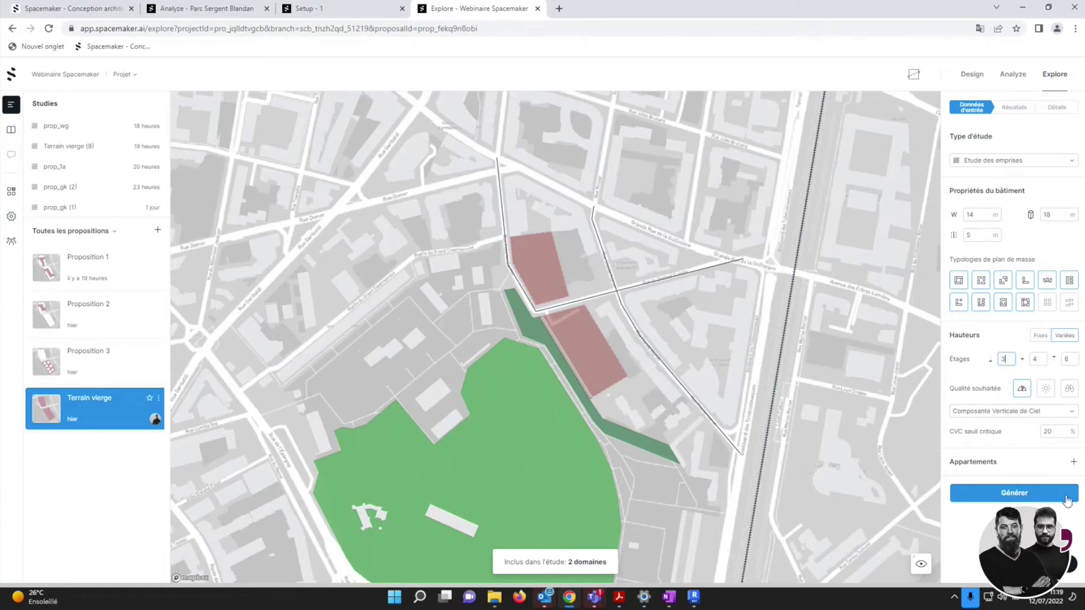
{"action": "left_click", "coordinate": [1023, 487]}
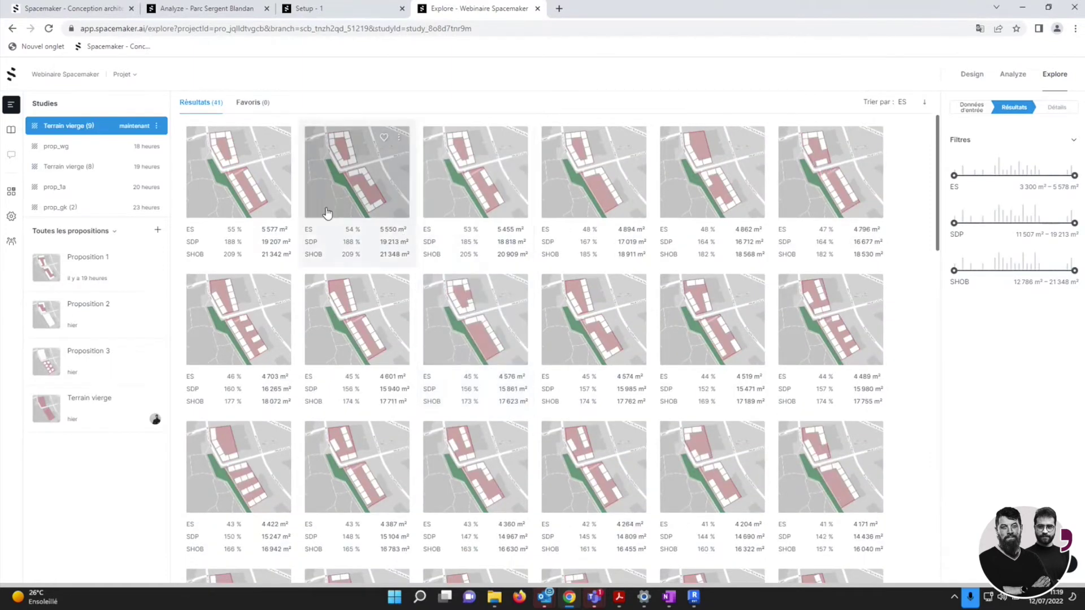
Preview several of the generated high-footprint layouts in 3D and compare their surface metrics with the other results.
{"action": "left_click", "coordinate": [361, 211]}
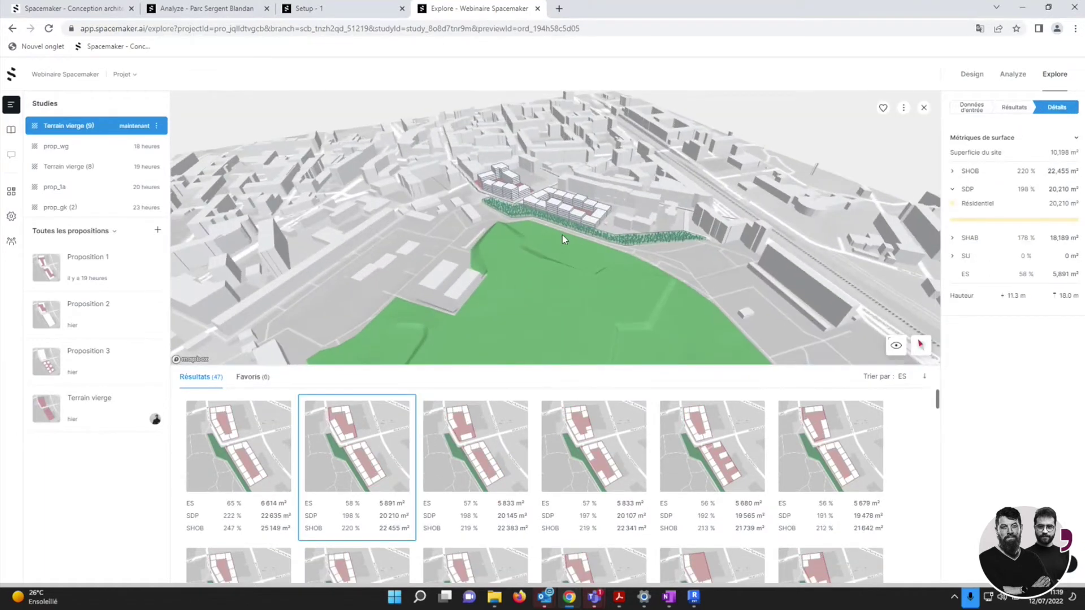
{"action": "left_click", "coordinate": [586, 470]}
{"action": "left_click", "coordinate": [475, 452]}
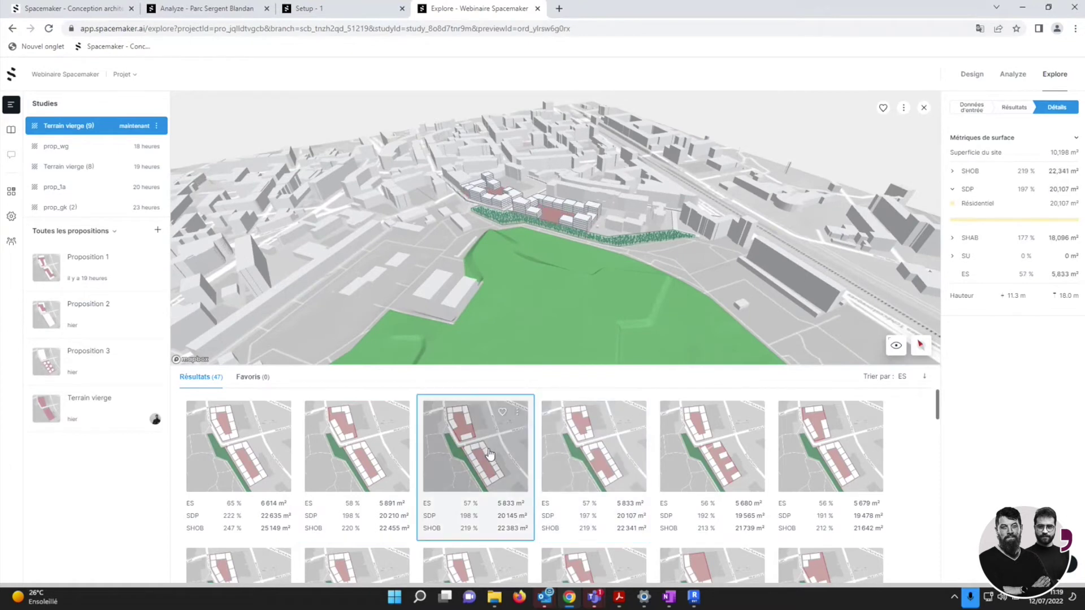
{"action": "left_click", "coordinate": [848, 461]}
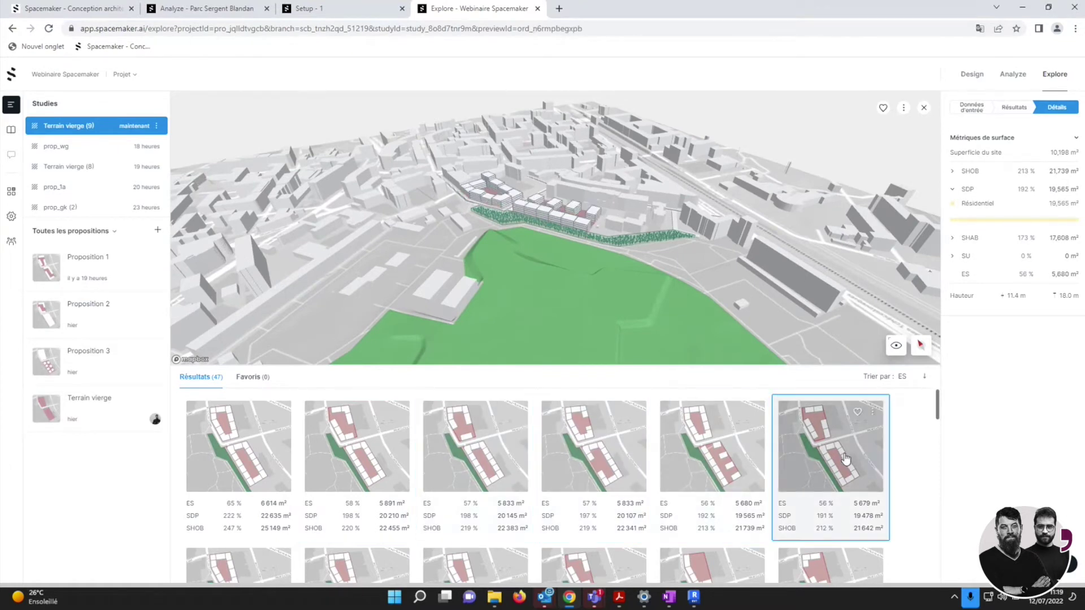
{"action": "scroll", "coordinate": [725, 438], "scroll_direction": "down", "scroll_amount": 2}
{"action": "scroll", "coordinate": [725, 439], "scroll_direction": "up", "scroll_amount": 2}
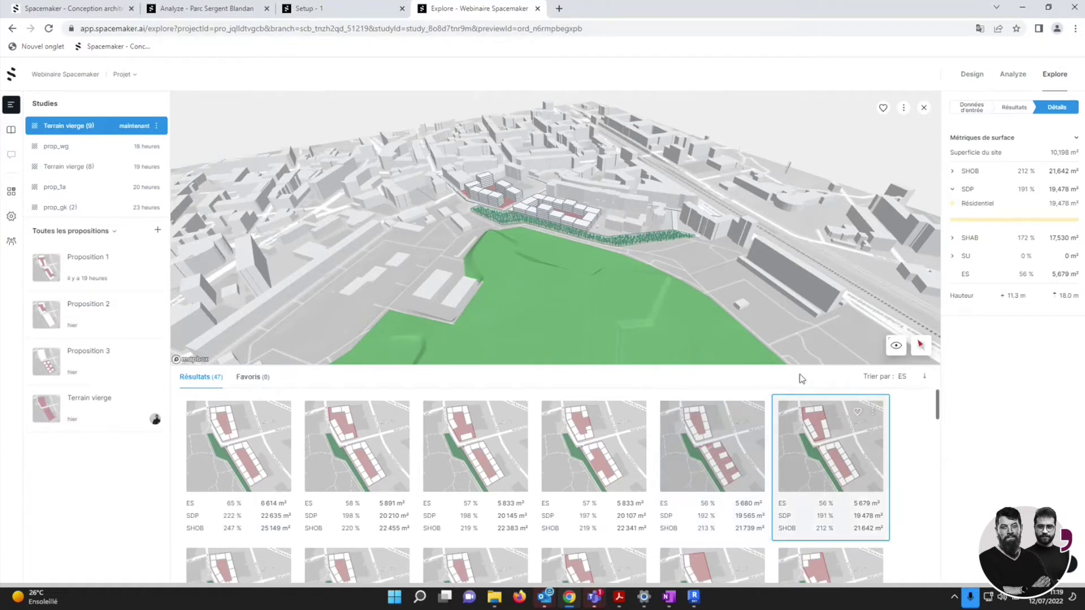
{"action": "scroll", "coordinate": [645, 395], "scroll_direction": "down", "scroll_amount": 2}
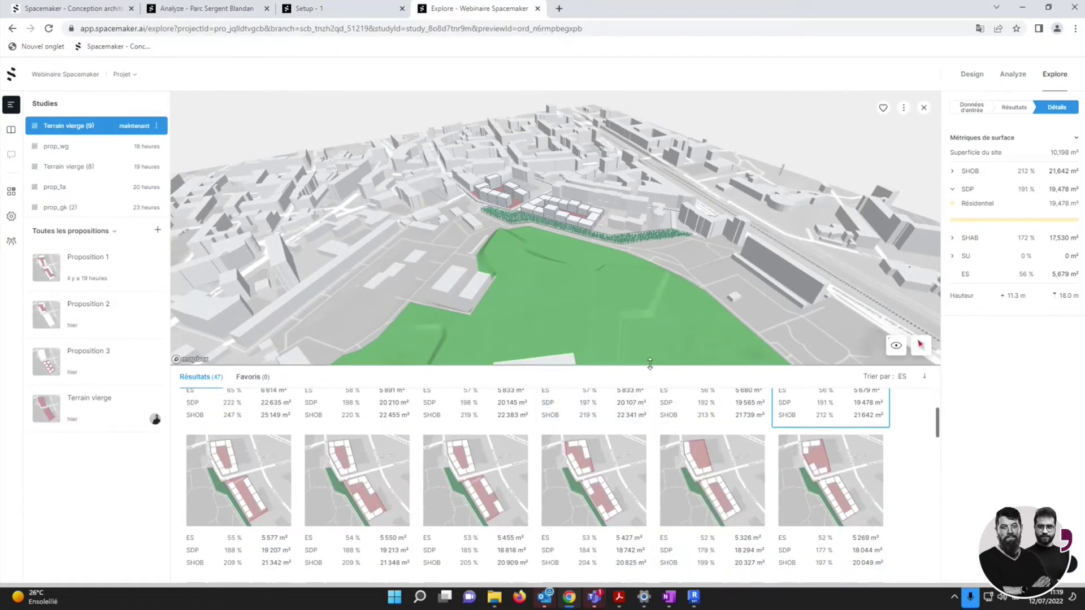
Filter the study results to layouts with a minimum SDP of about 19,135 m².
{"action": "left_click_drag", "start_coordinate": [650, 366], "coordinate": [650, 286]}
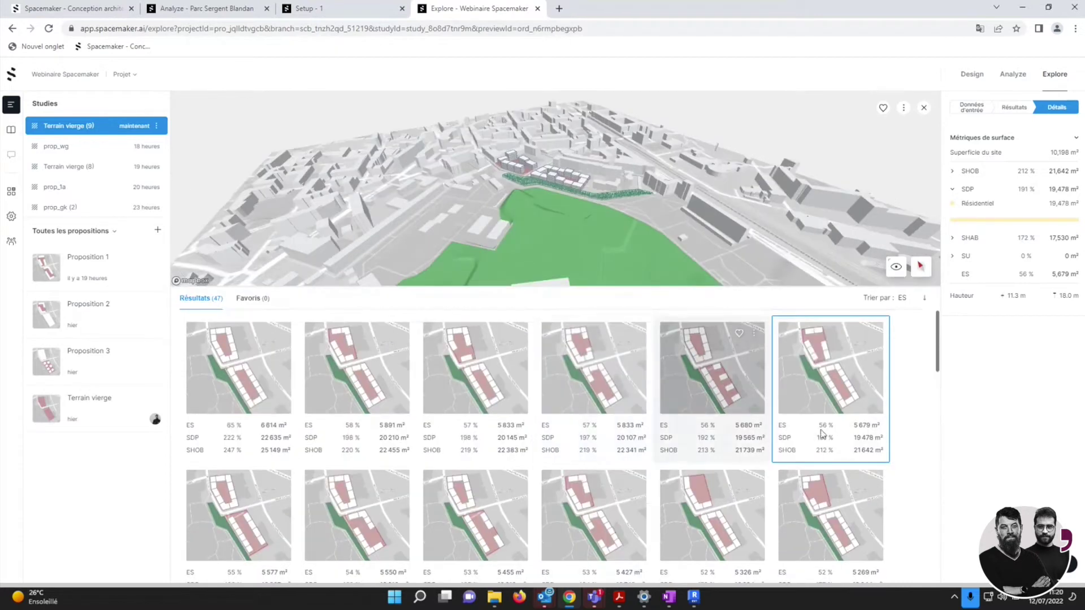
{"action": "left_click", "coordinate": [1010, 108]}
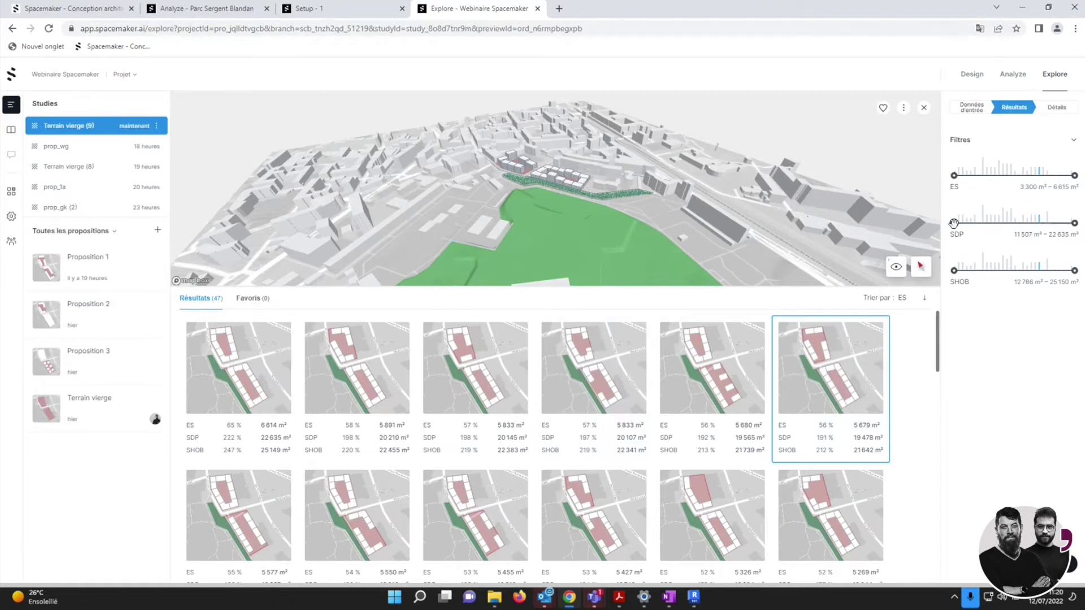
{"action": "left_click_drag", "start_coordinate": [954, 223], "coordinate": [1036, 223]}
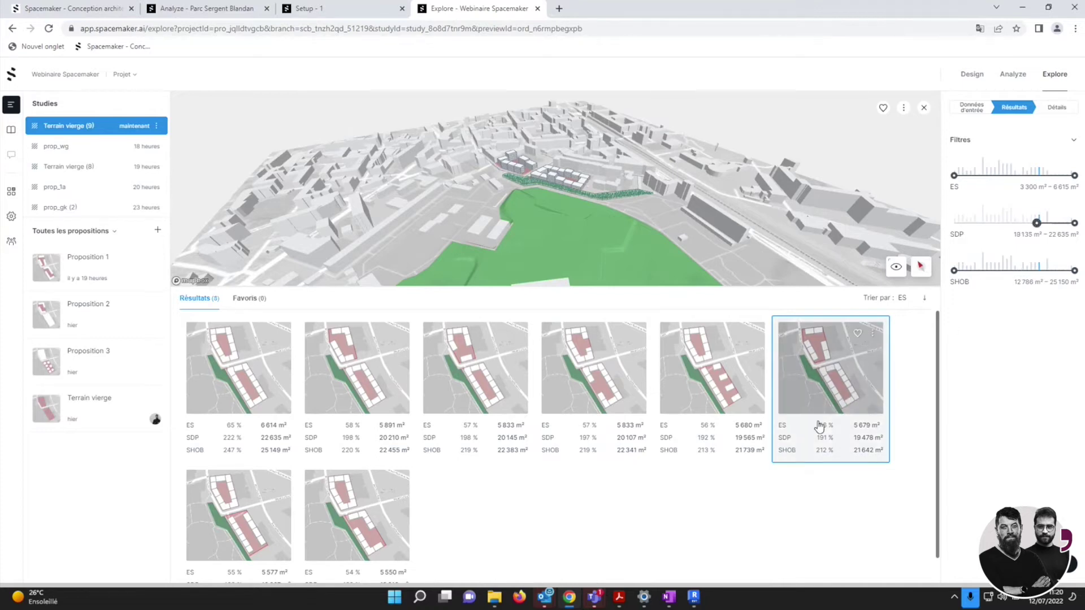
Inspect the previewed layout up close in 3D and reuse it as the study's input data.
{"action": "scroll", "coordinate": [560, 188], "scroll_direction": "up", "scroll_amount": 5}
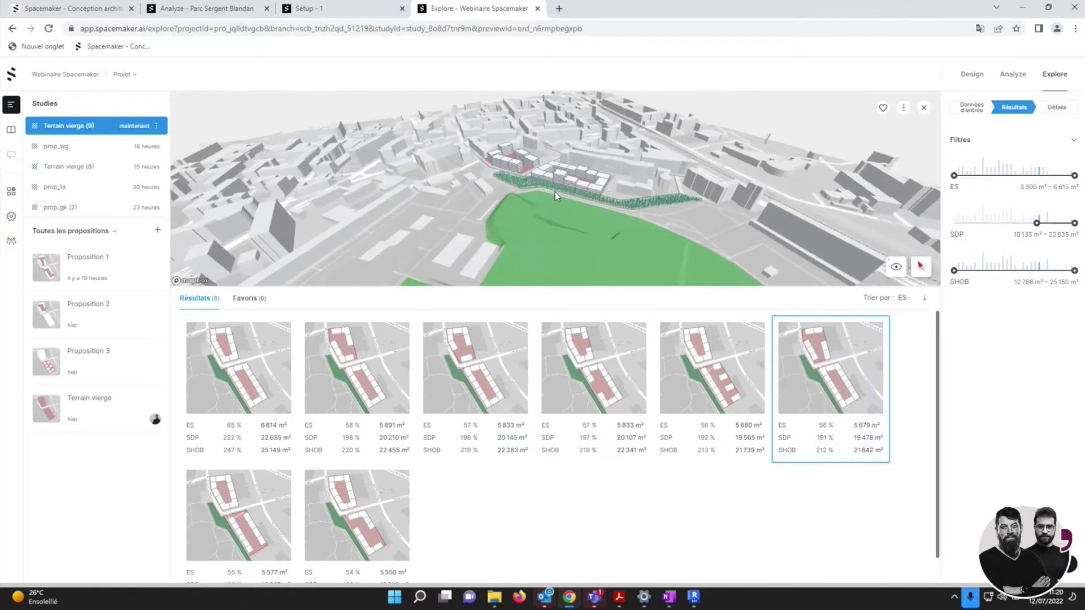
{"action": "scroll", "coordinate": [551, 170], "scroll_direction": "down", "scroll_amount": 3}
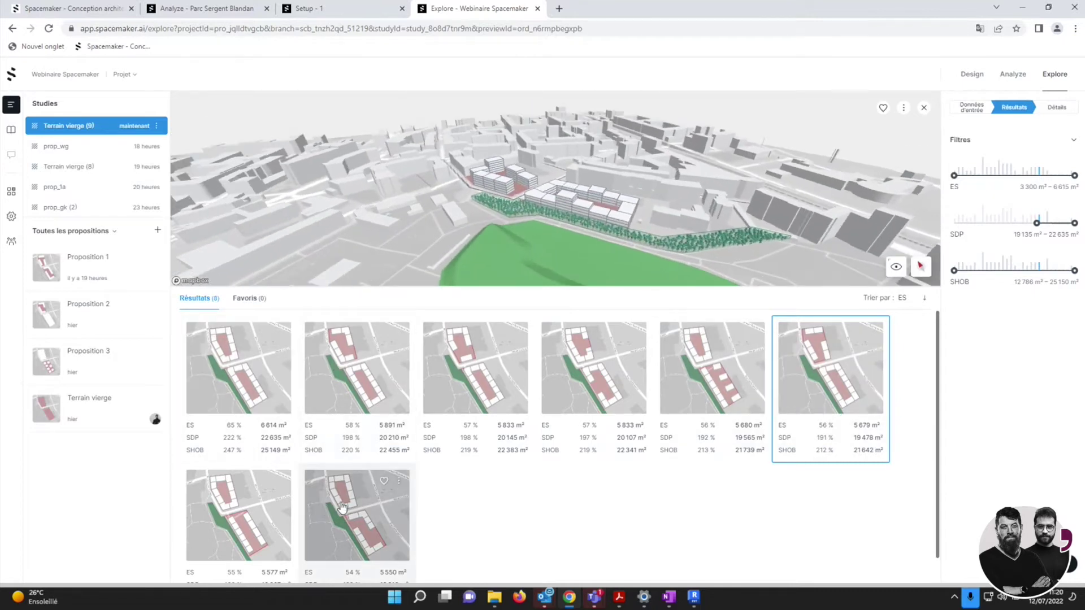
{"action": "scroll", "coordinate": [592, 208], "scroll_direction": "up", "scroll_amount": 3}
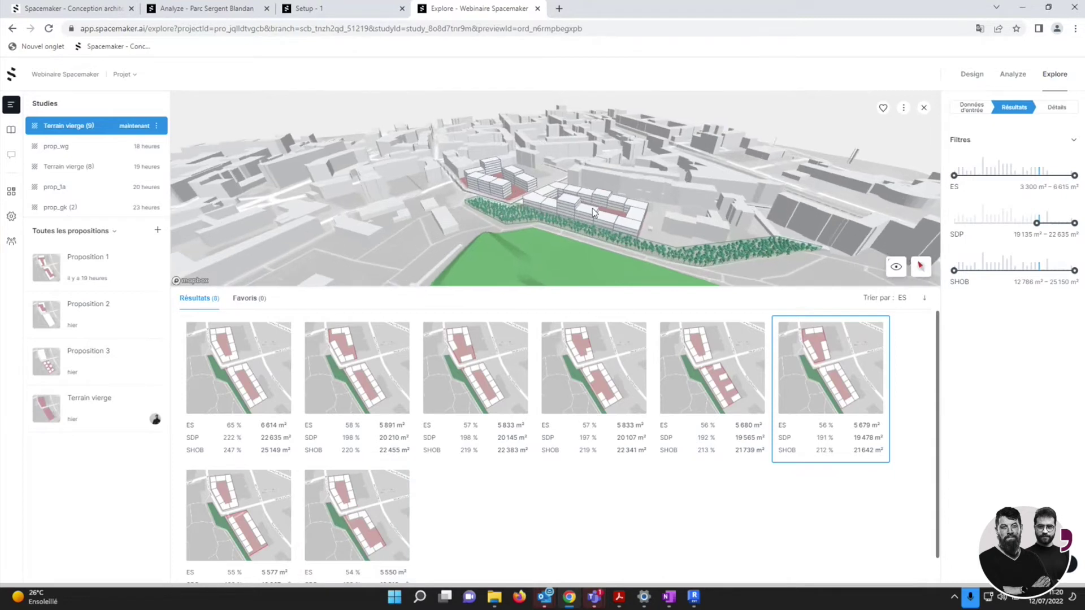
{"action": "scroll", "coordinate": [470, 174], "scroll_direction": "up", "scroll_amount": 2}
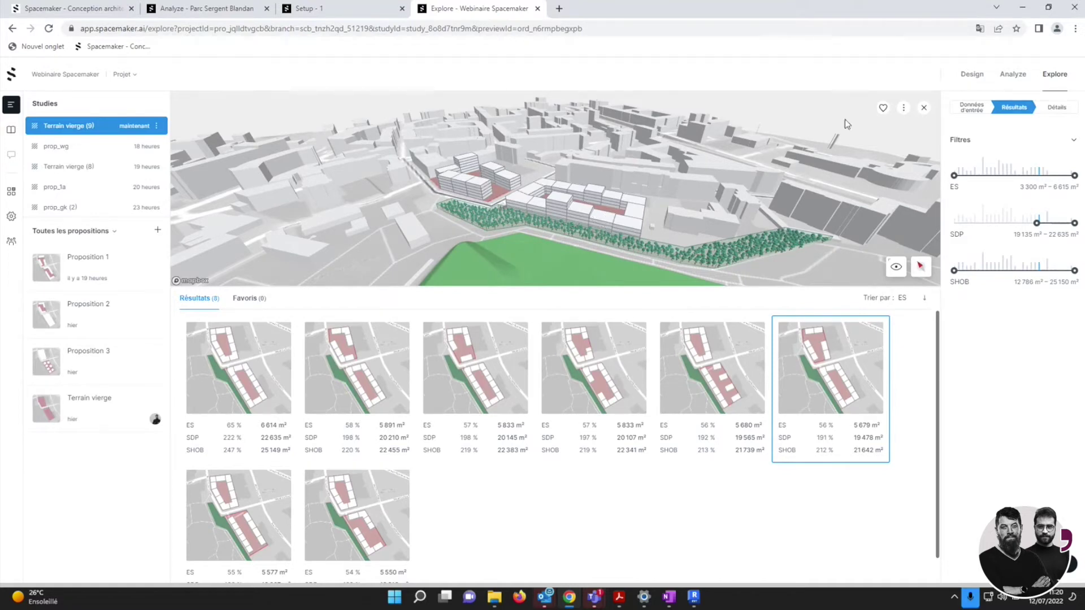
{"action": "left_click", "coordinate": [904, 108]}
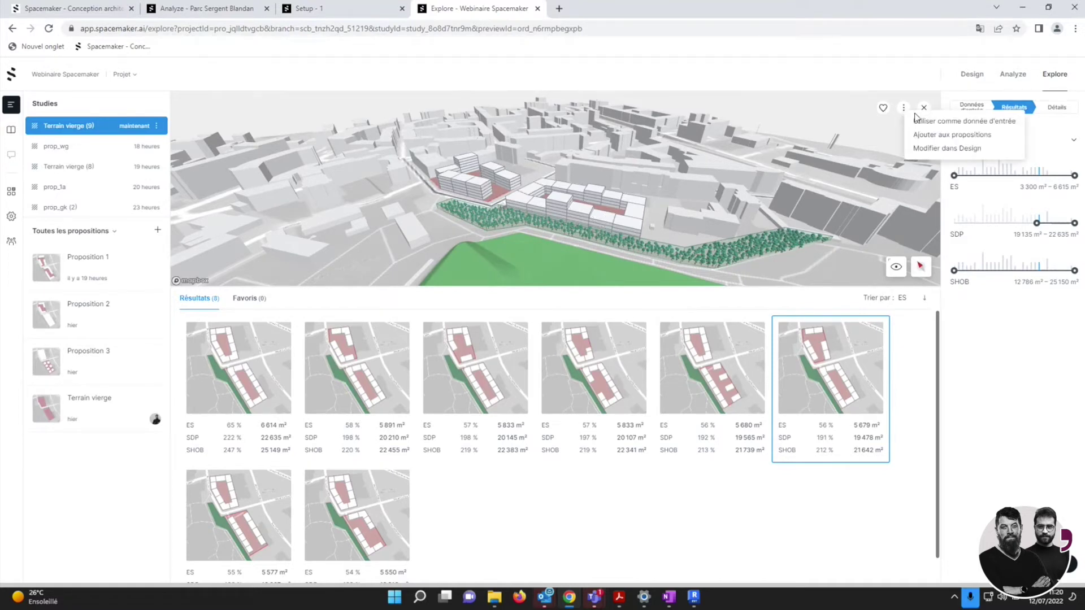
{"action": "left_click", "coordinate": [958, 121]}
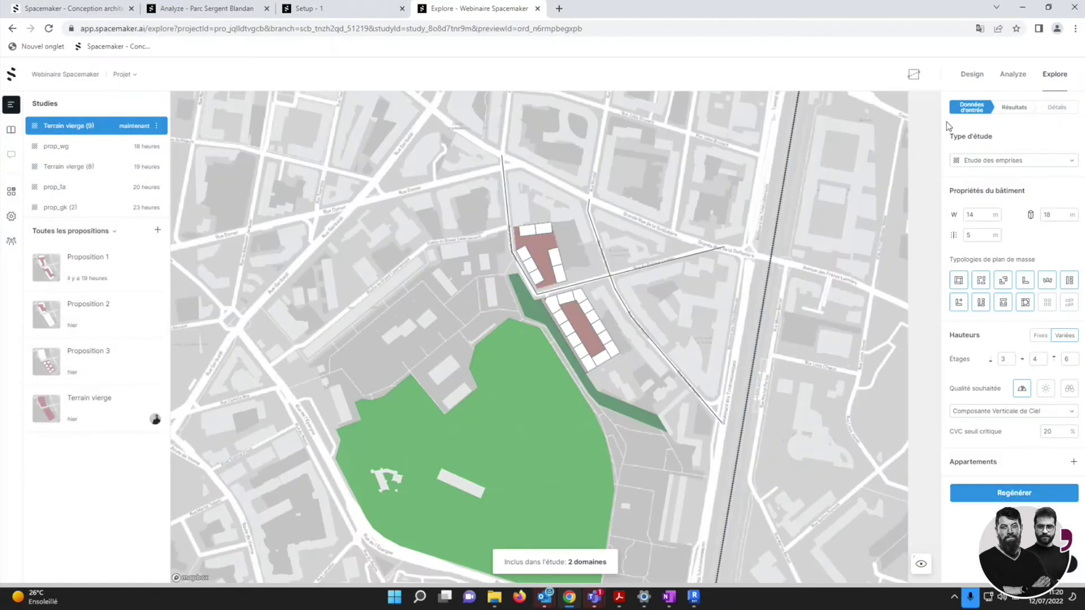
Exclude the northern parcel from the study and regenerate layouts for the southern parcel only.
{"action": "left_click", "coordinate": [546, 258]}
{"action": "left_click", "coordinate": [650, 259]}
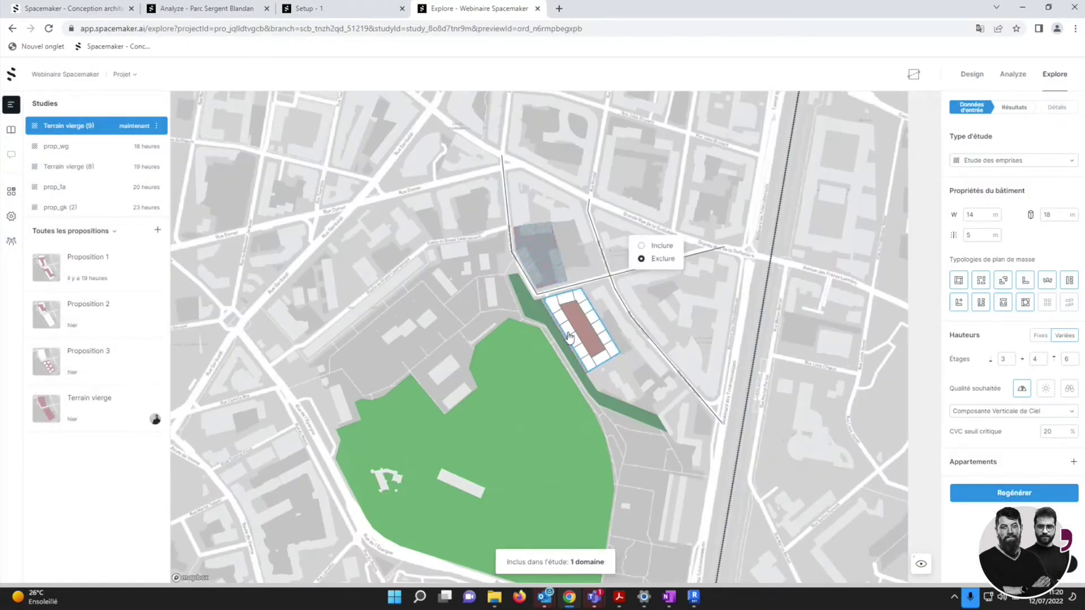
{"action": "left_click", "coordinate": [680, 309]}
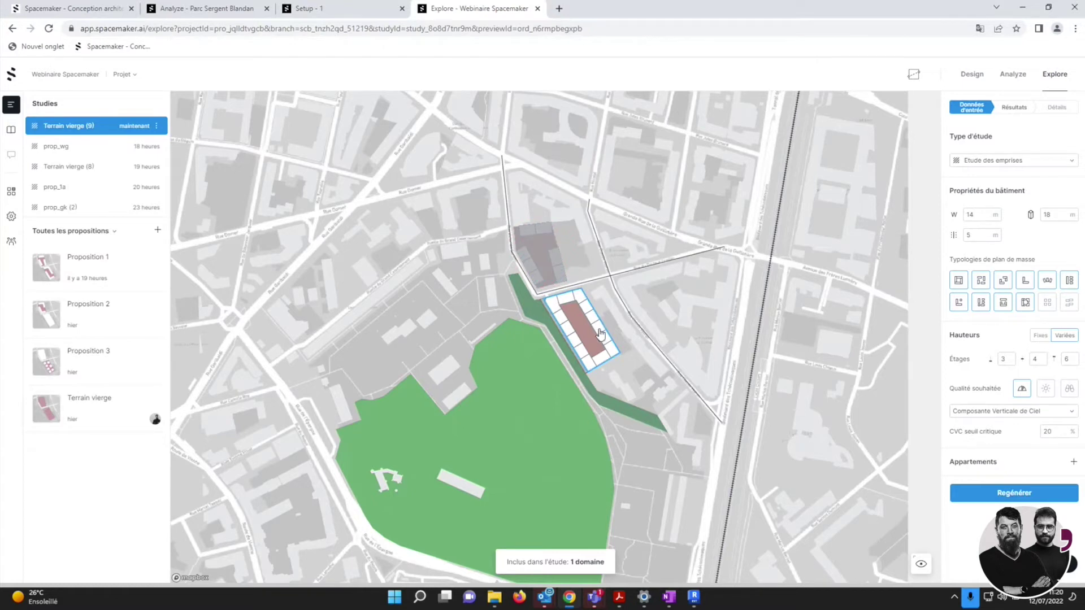
{"action": "left_click", "coordinate": [982, 215]}
{"action": "left_click_drag", "start_coordinate": [972, 214], "coordinate": [967, 214]}
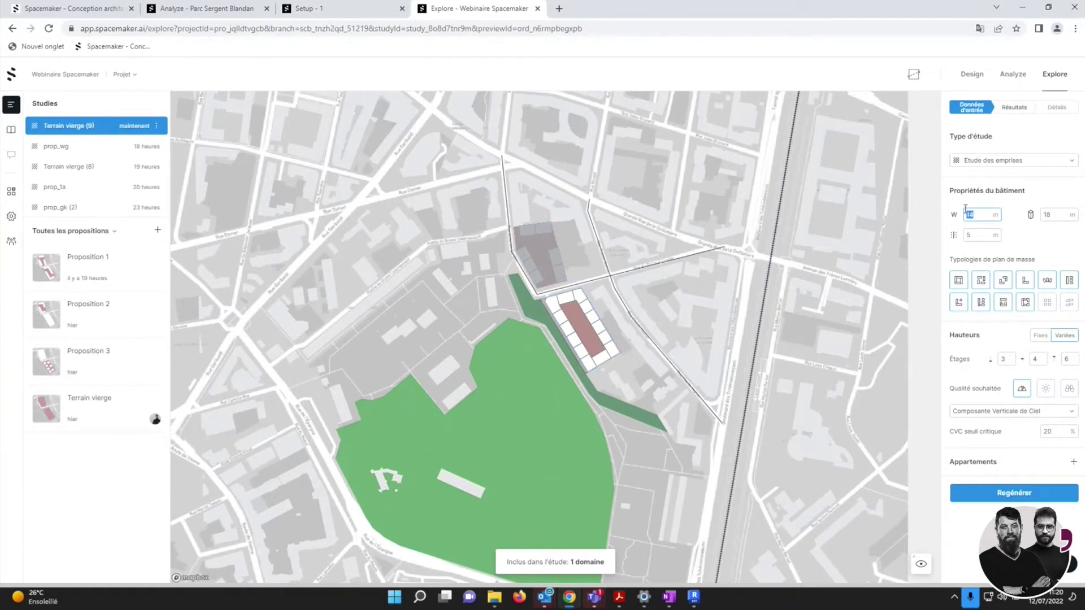
{"action": "left_click", "coordinate": [1042, 283]}
{"action": "left_click", "coordinate": [1015, 493]}
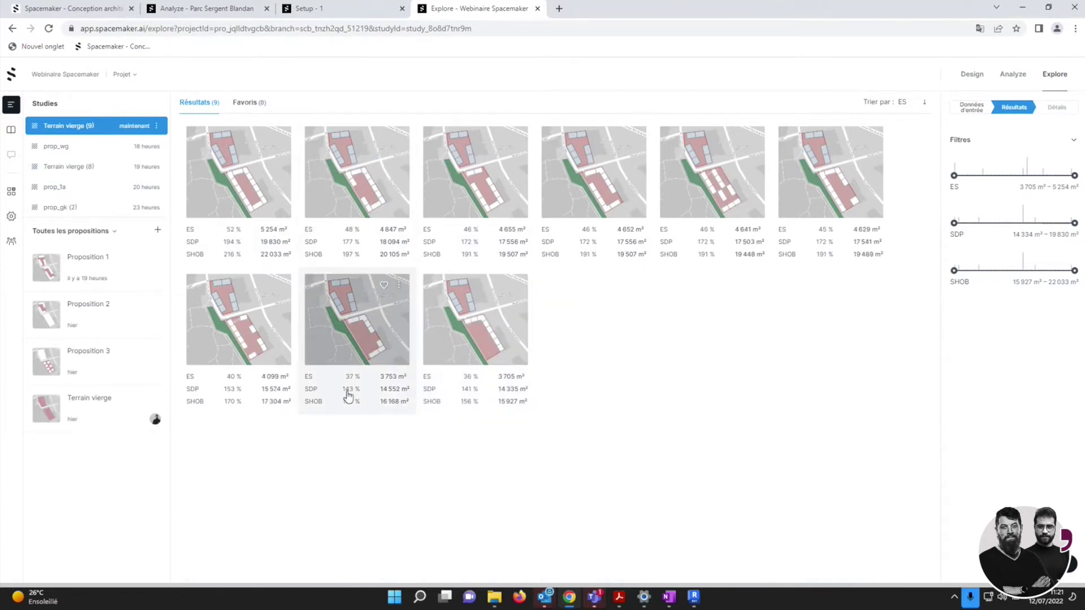
Preview the fourth regenerated layout in 3D and send it to Design for editing.
{"action": "left_click", "coordinate": [585, 194]}
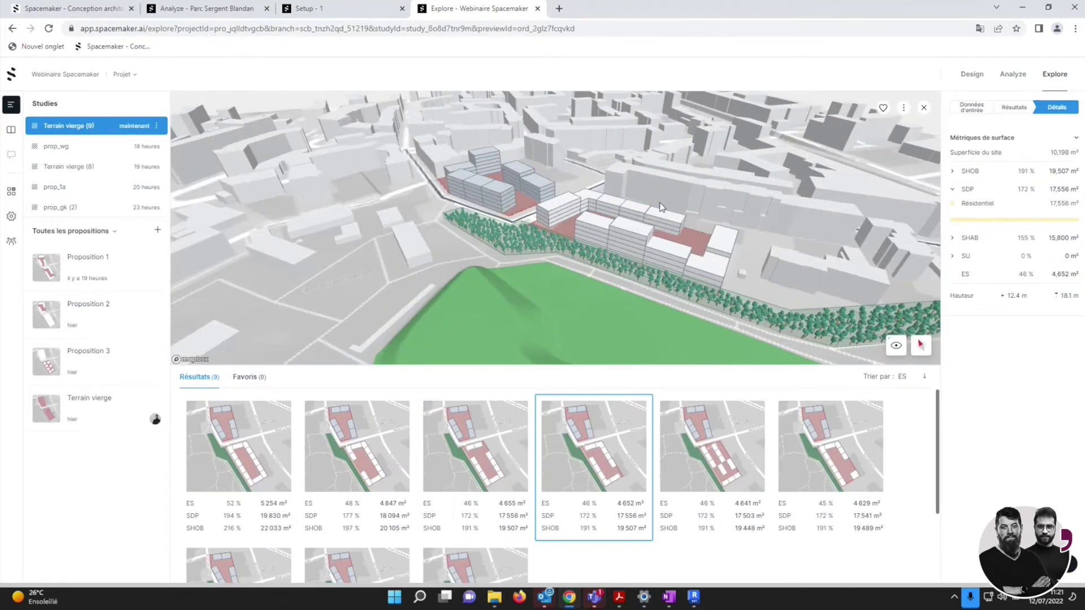
{"action": "scroll", "coordinate": [660, 202], "scroll_direction": "up", "scroll_amount": 1}
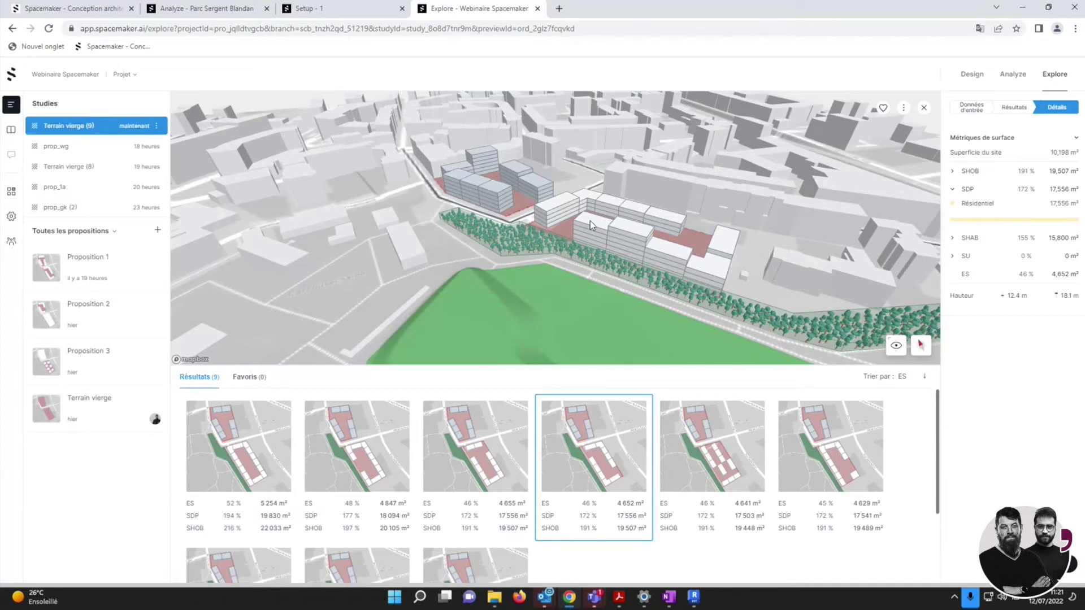
{"action": "left_click", "coordinate": [903, 108]}
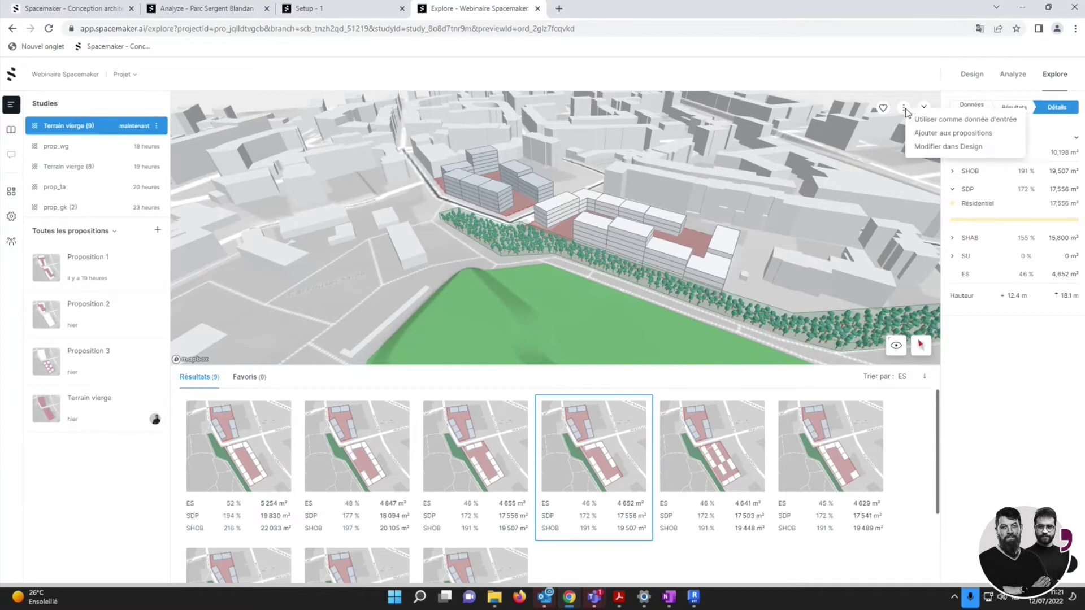
{"action": "left_click", "coordinate": [934, 147]}
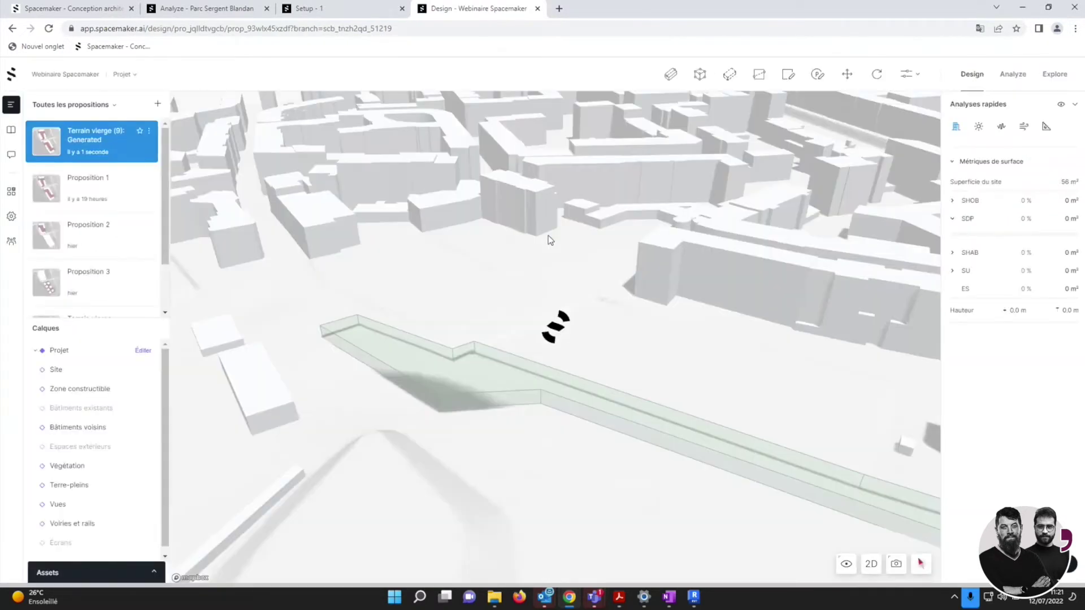
{"action": "scroll", "coordinate": [485, 291], "scroll_direction": "down", "scroll_amount": 5}
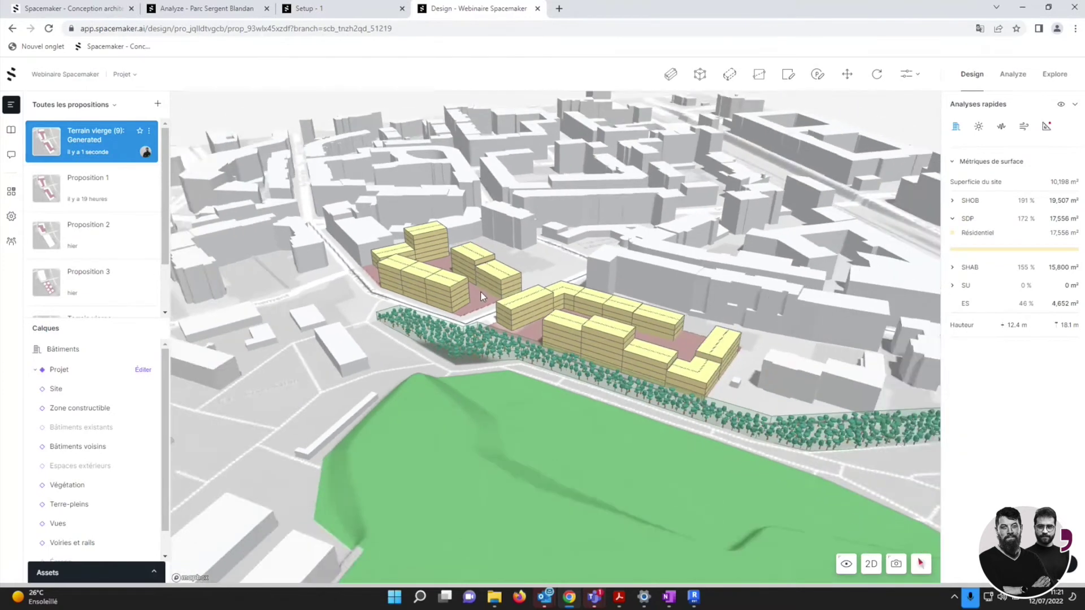
Check the editing commands available for a building and the file formats accepted for asset import.
{"action": "right_click", "coordinate": [576, 306]}
{"action": "scroll", "coordinate": [450, 240], "scroll_direction": "up", "scroll_amount": 2}
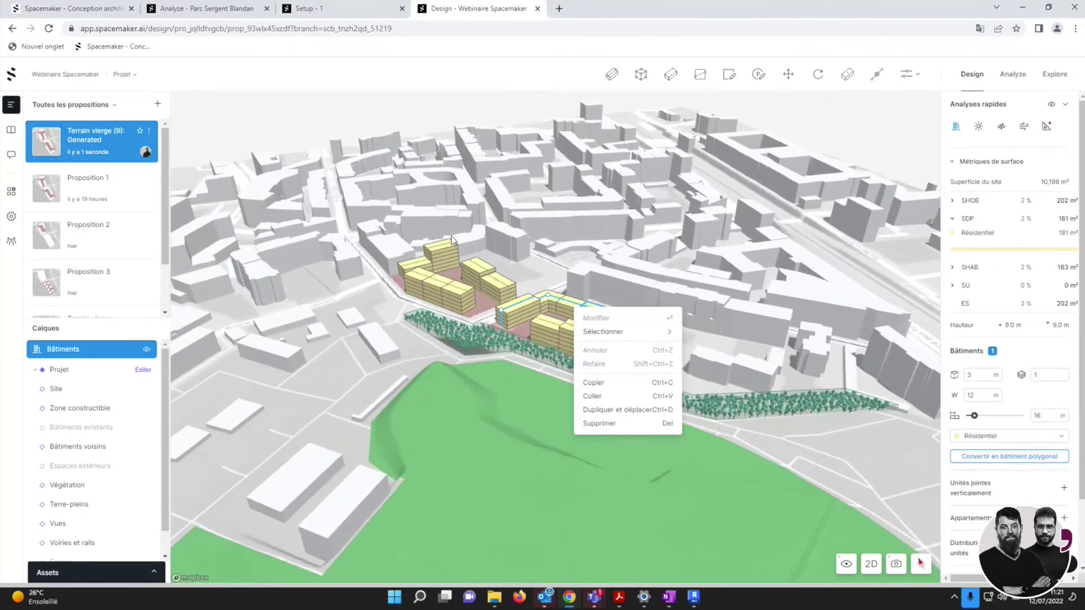
{"action": "left_click", "coordinate": [537, 233]}
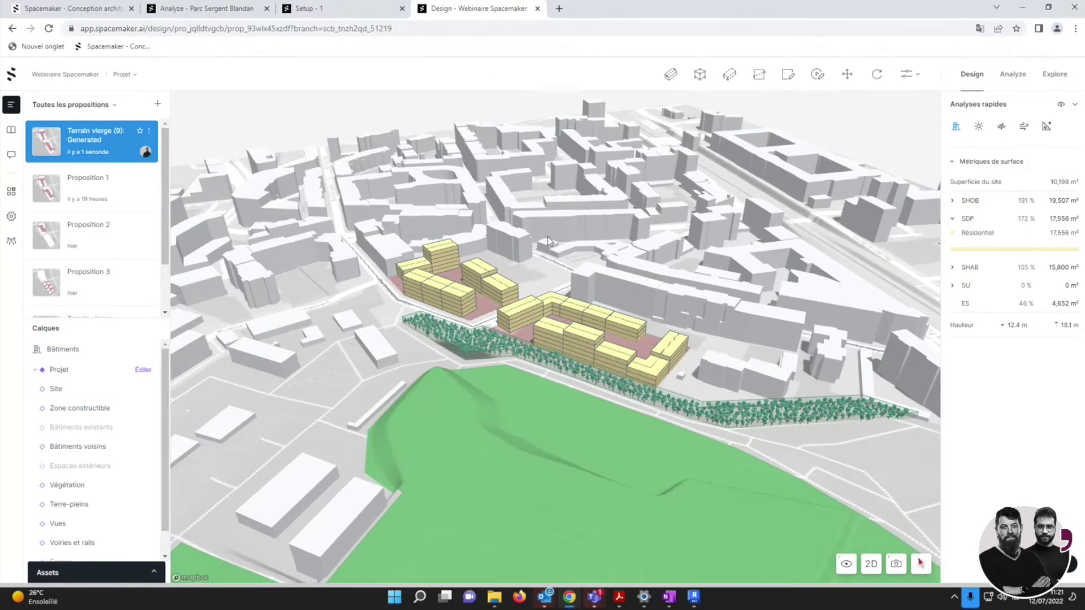
{"action": "scroll", "coordinate": [514, 243], "scroll_direction": "up", "scroll_amount": 2}
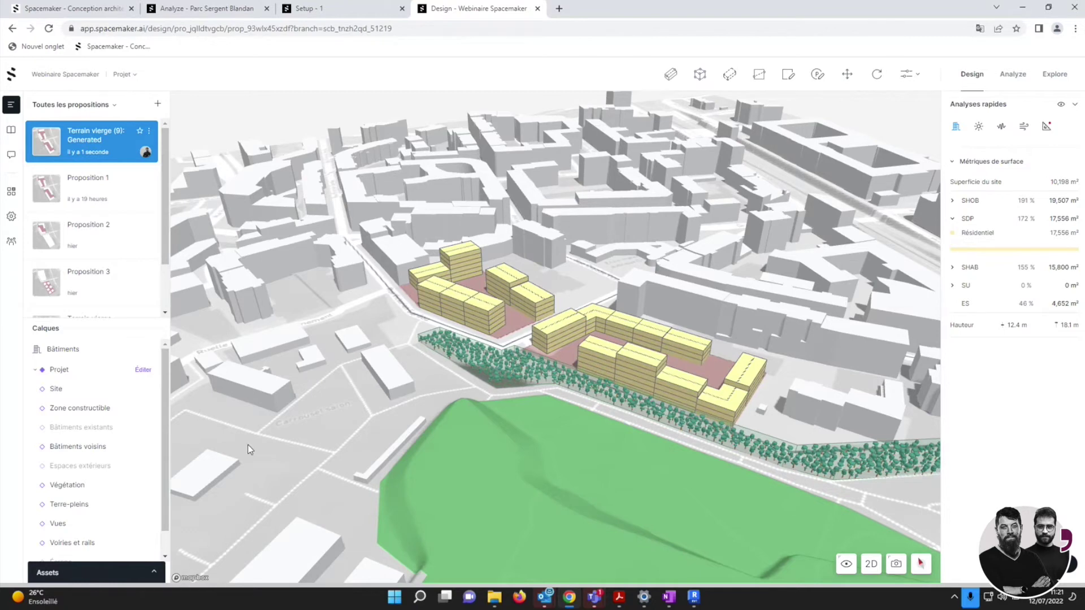
{"action": "left_click", "coordinate": [154, 573]}
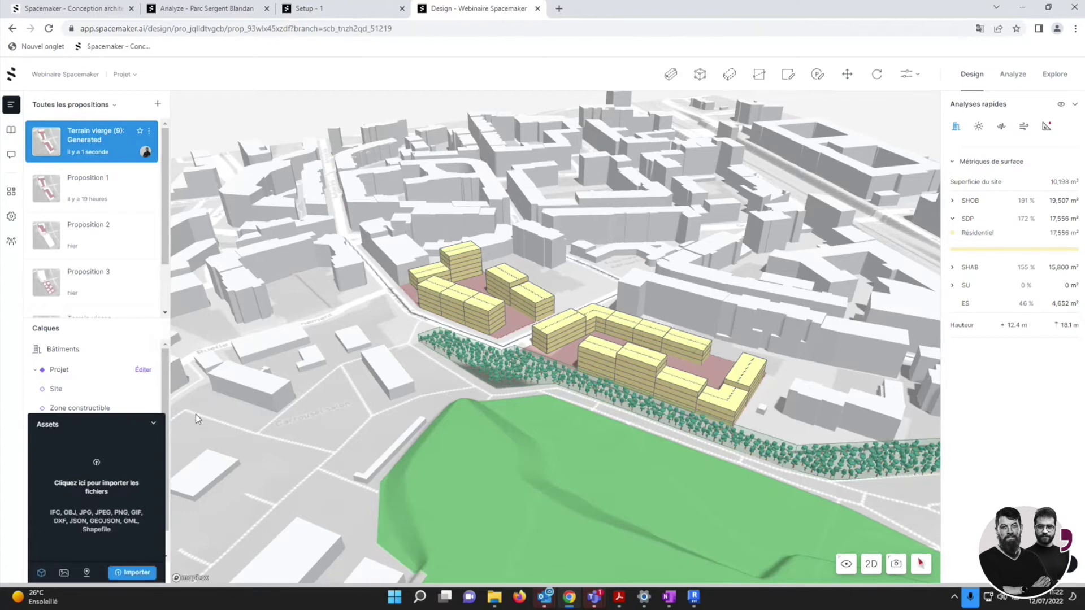
{"action": "left_click", "coordinate": [154, 426]}
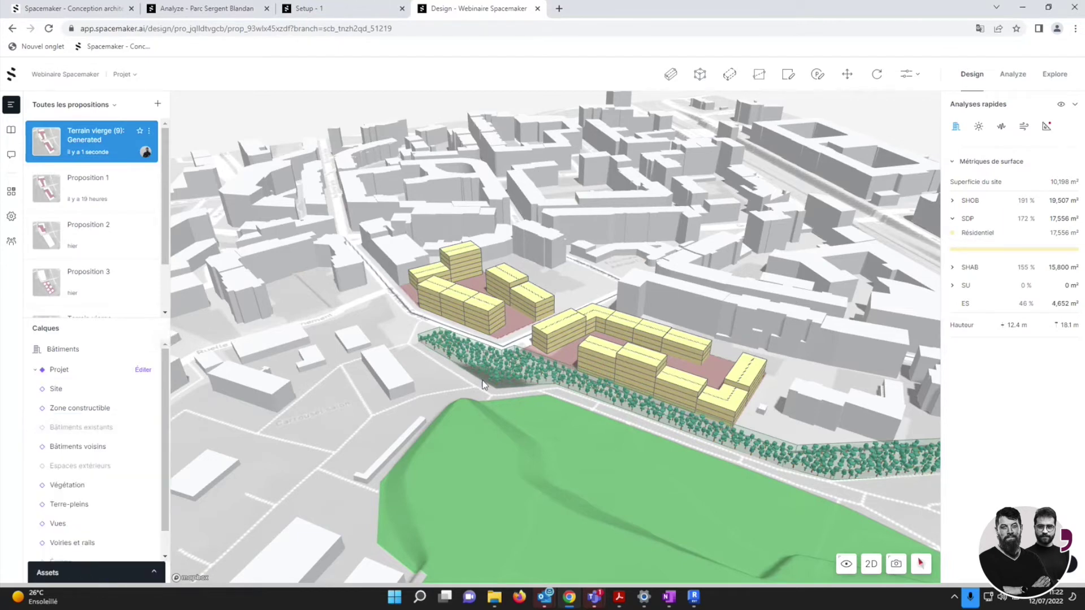
Examine the generated proposal's building volumes and stepped heights on both parcels from several angles.
{"action": "right_click_drag", "start_coordinate": [576, 382], "coordinate": [527, 354]}
{"action": "scroll", "coordinate": [526, 354], "scroll_direction": "down", "scroll_amount": 4}
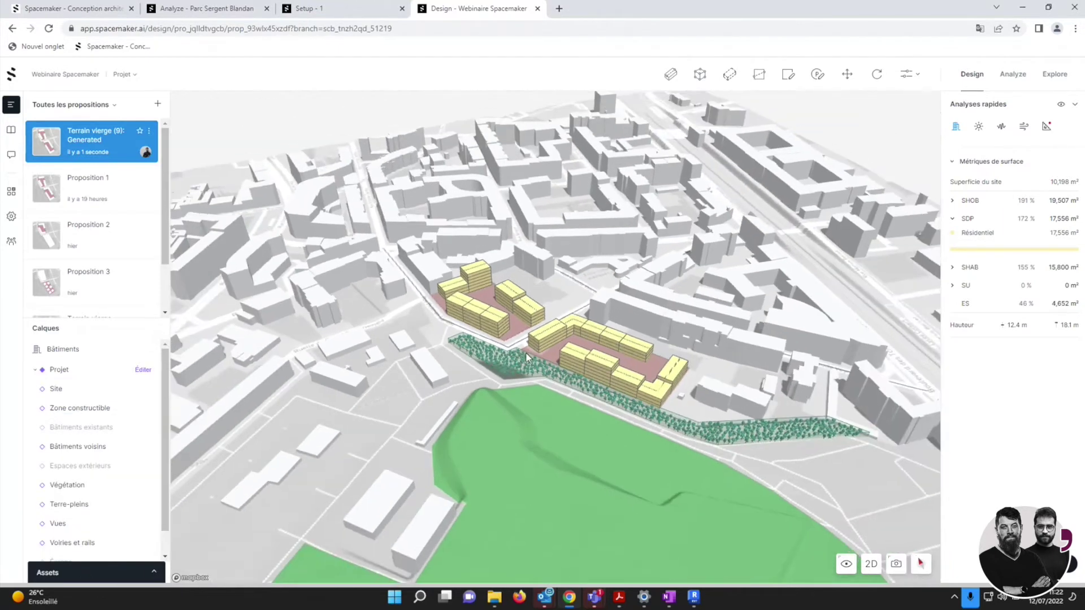
{"action": "scroll", "coordinate": [526, 357], "scroll_direction": "up", "scroll_amount": 5}
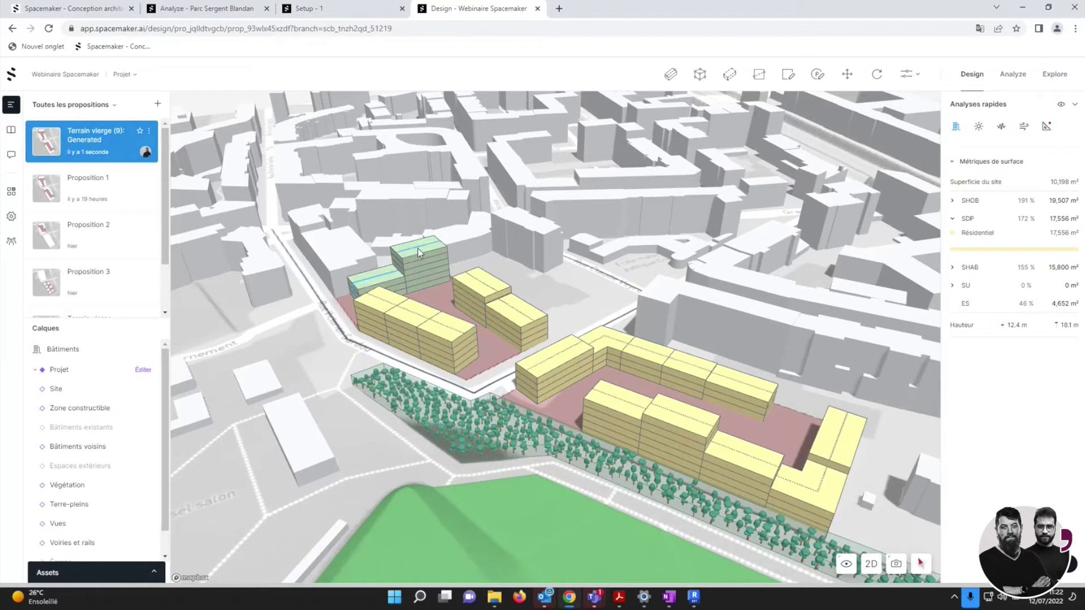
{"action": "scroll", "coordinate": [643, 289], "scroll_direction": "down", "scroll_amount": 3}
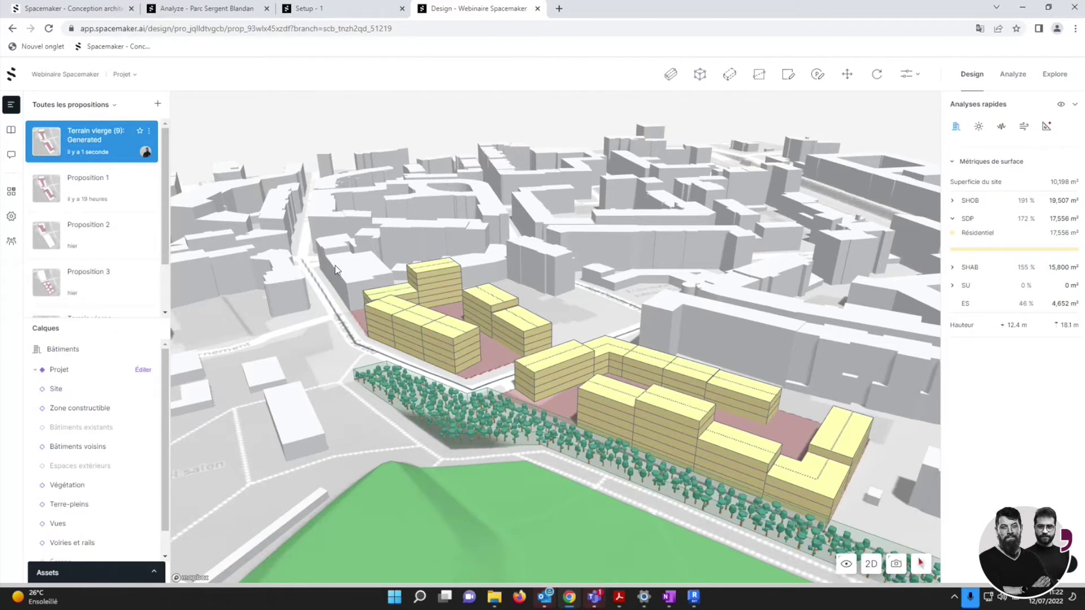
{"action": "right_click_drag", "start_coordinate": [336, 270], "coordinate": [490, 283]}
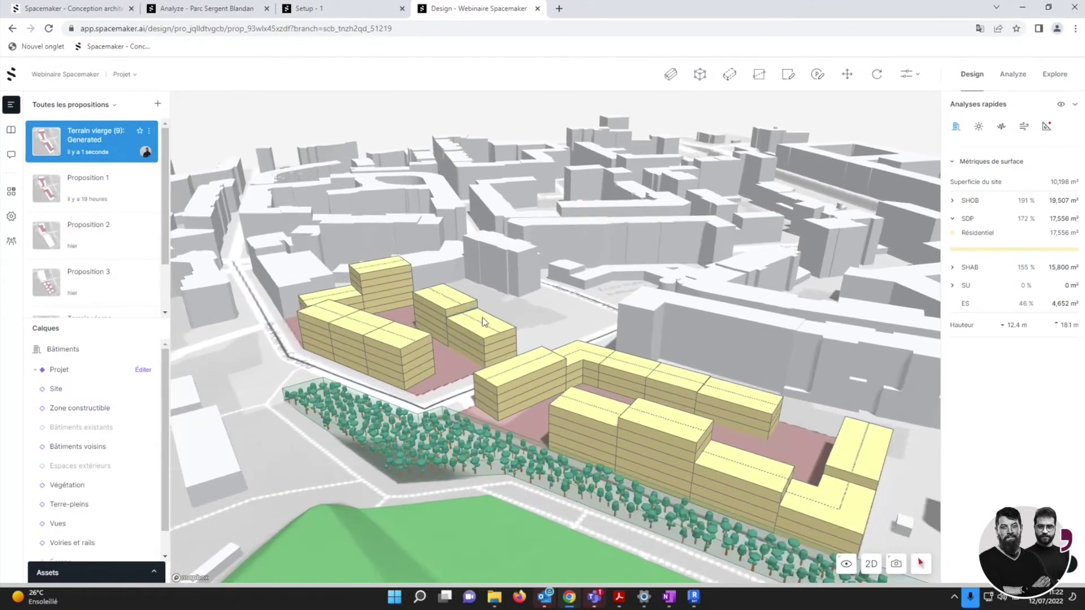
{"action": "left_click", "coordinate": [448, 305]}
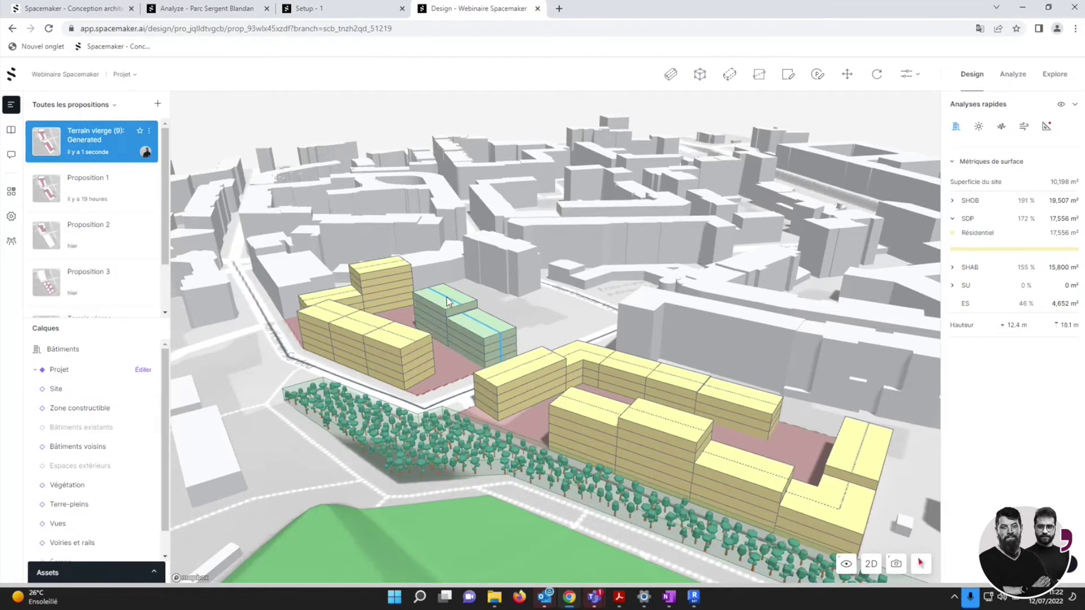
{"action": "right_click_drag", "start_coordinate": [511, 304], "coordinate": [527, 303]}
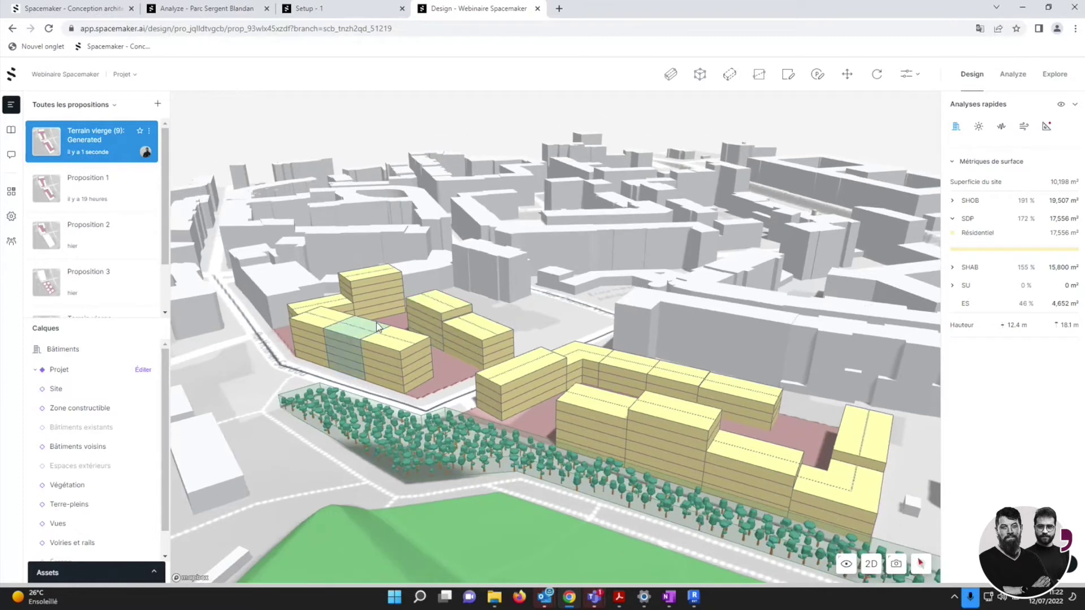
{"action": "left_click", "coordinate": [327, 323]}
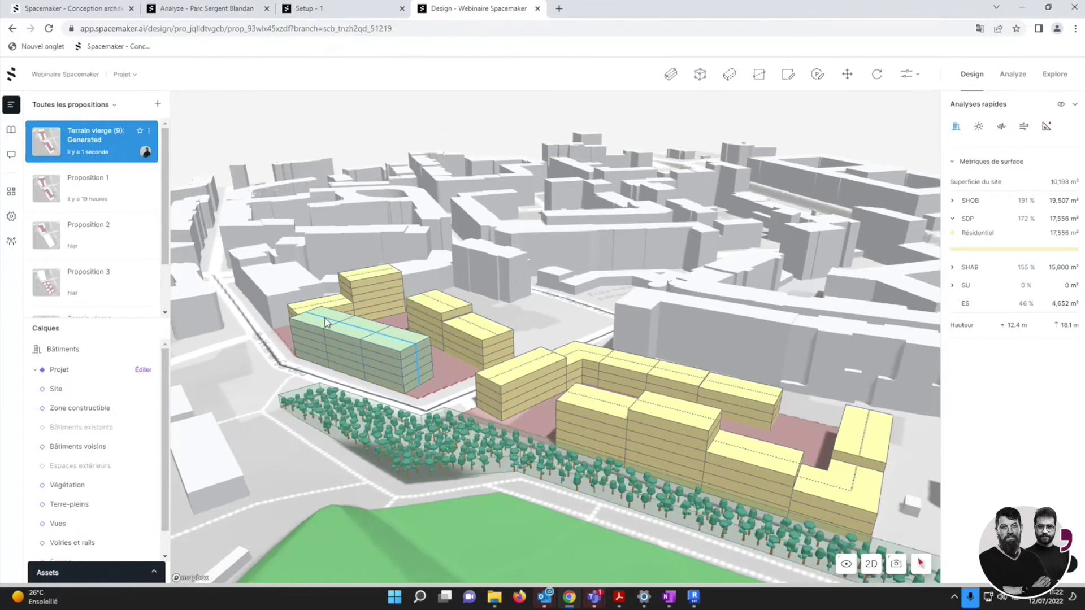
{"action": "left_click", "coordinate": [340, 394]}
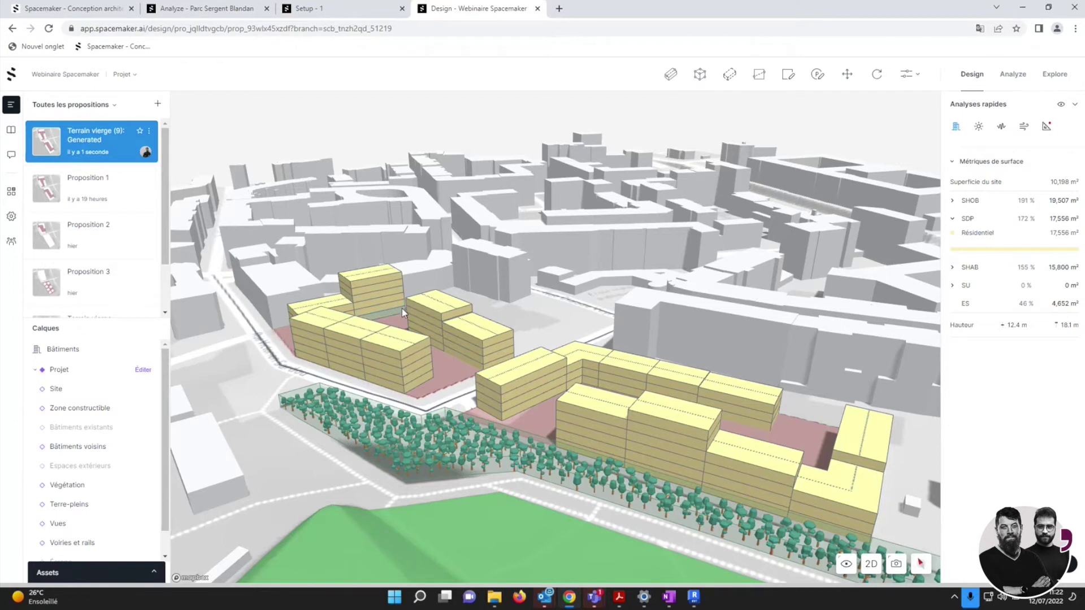
Inspect the properties of a single top-floor unit in the northern parcel's park-side building.
{"action": "scroll", "coordinate": [405, 311], "scroll_direction": "up", "scroll_amount": 3}
{"action": "right_click_drag", "start_coordinate": [368, 360], "coordinate": [317, 359]}
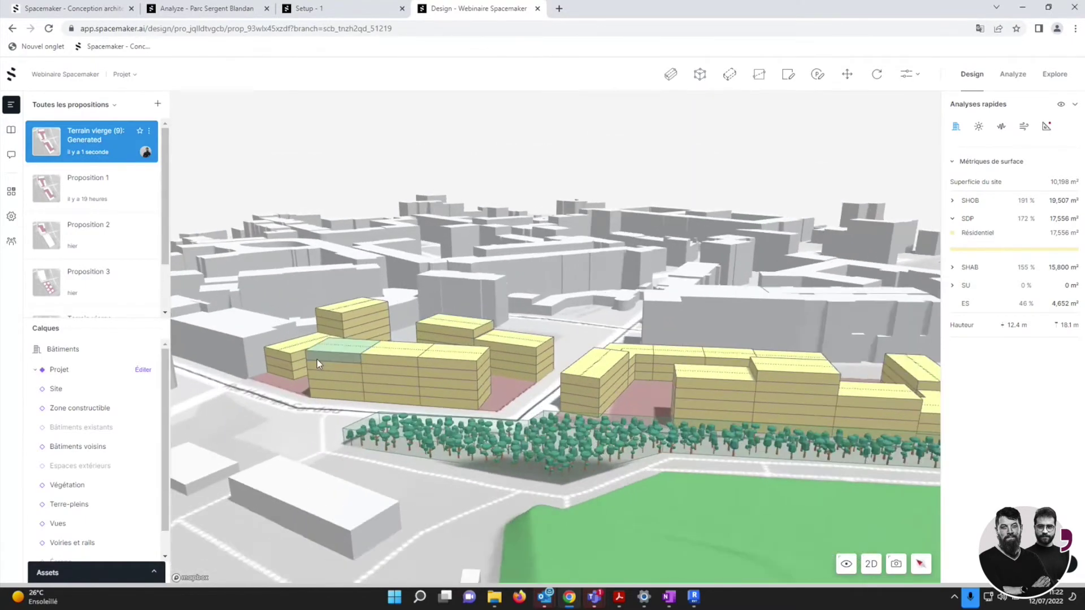
{"action": "scroll", "coordinate": [339, 363], "scroll_direction": "up", "scroll_amount": 2}
{"action": "left_click", "coordinate": [353, 355]}
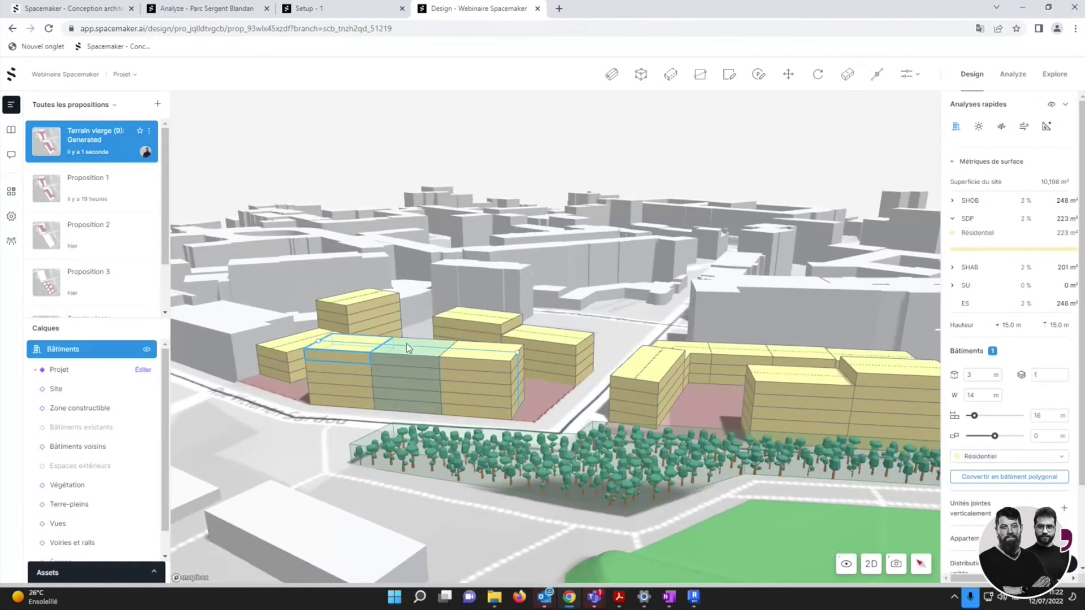
{"action": "scroll", "coordinate": [667, 269], "scroll_direction": "down", "scroll_amount": 3}
{"action": "right_click_drag", "start_coordinate": [667, 269], "coordinate": [474, 333]}
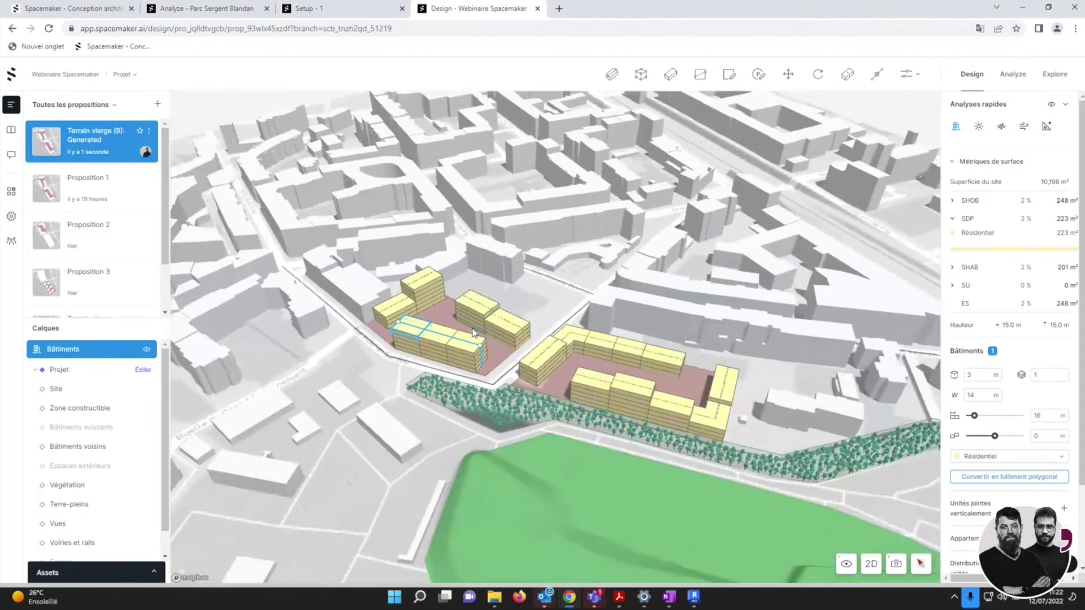
{"action": "left_click", "coordinate": [558, 287]}
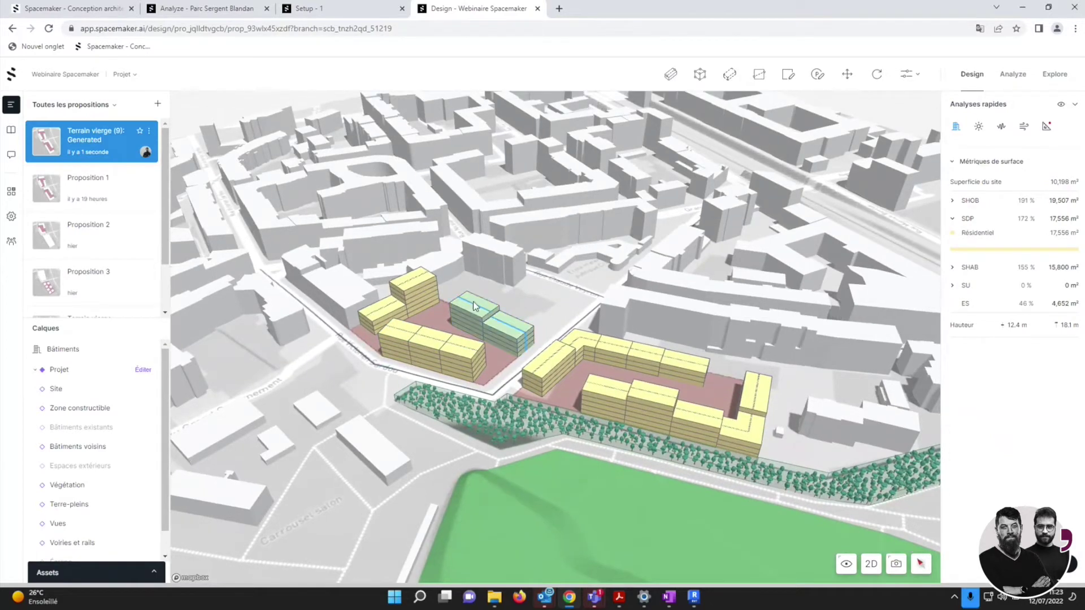
Delete the top-floor end unit of the park-side building along Rue Victorien Sardou, at the end away from the street junction.
{"action": "scroll", "coordinate": [500, 304], "scroll_direction": "up", "scroll_amount": 3}
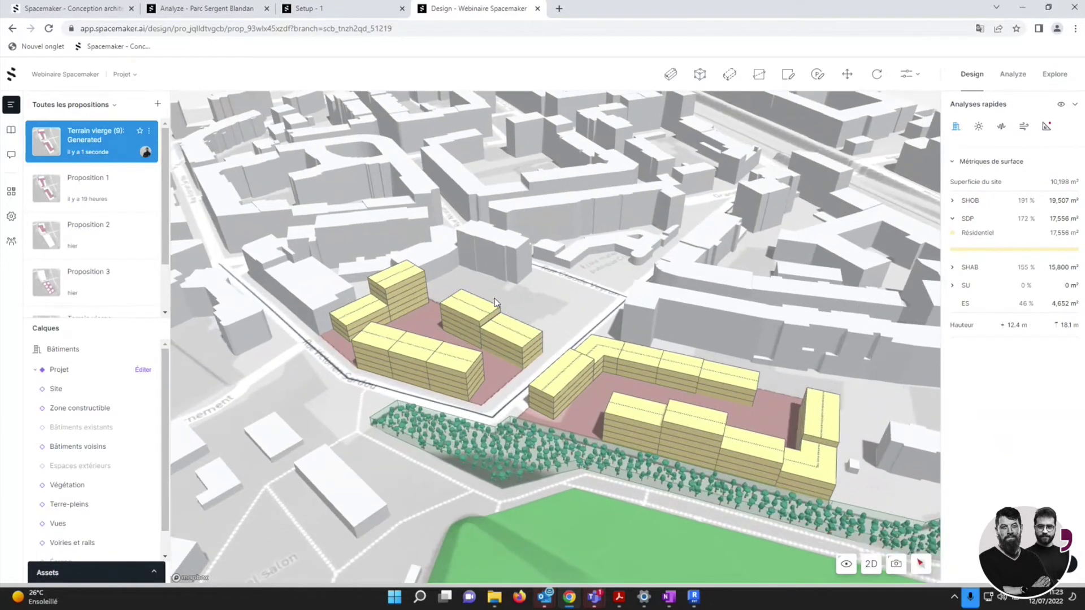
{"action": "scroll", "coordinate": [494, 300], "scroll_direction": "down", "scroll_amount": 2}
{"action": "scroll", "coordinate": [390, 355], "scroll_direction": "up", "scroll_amount": 3}
{"action": "mouse_move", "coordinate": [391, 355]}
{"action": "left_mouse_down"}
{"action": "mouse_move", "coordinate": [384, 373]}
{"action": "mouse_move", "coordinate": [395, 354]}
{"action": "left_mouse_up"}
{"action": "left_click", "coordinate": [395, 350]}
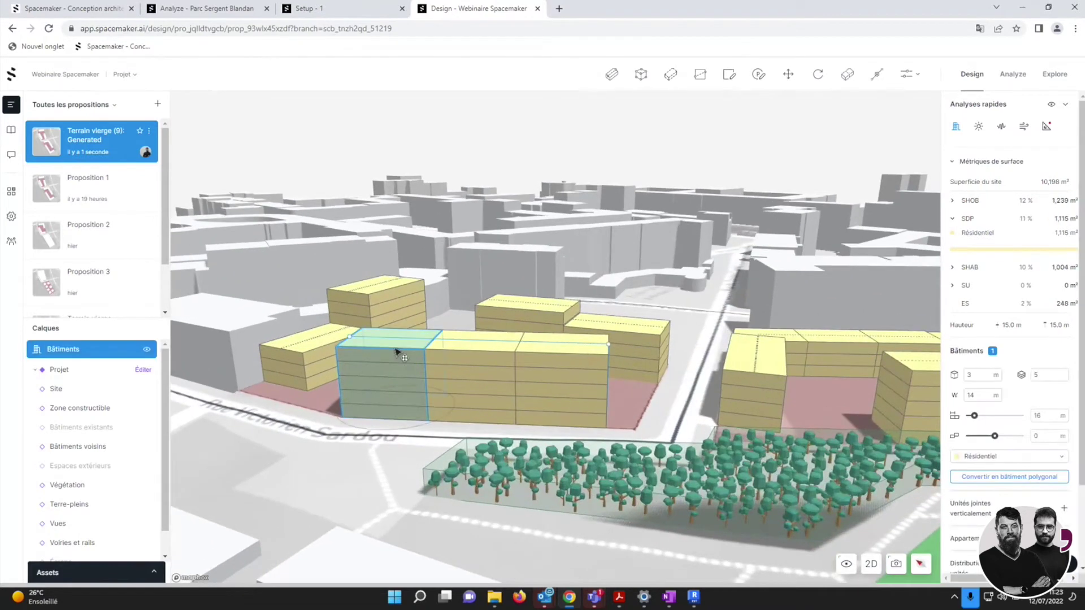
{"action": "left_click", "coordinate": [408, 354]}
{"action": "key", "text": "Delete"}
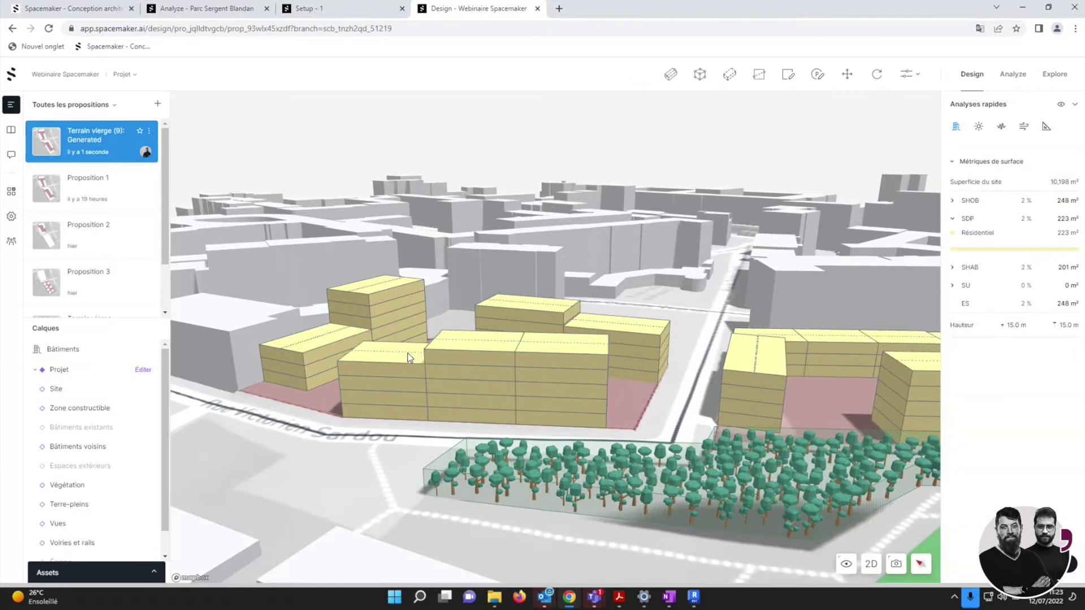
In plan view, lengthen the larger parcel's L-shaped rear building by moving its free end toward the adjacent end building.
{"action": "scroll", "coordinate": [396, 361], "scroll_direction": "down", "scroll_amount": 1}
{"action": "scroll", "coordinate": [396, 360], "scroll_direction": "down", "scroll_amount": 3}
{"action": "right_click_drag", "start_coordinate": [641, 370], "coordinate": [653, 418]}
{"action": "left_click", "coordinate": [870, 563]}
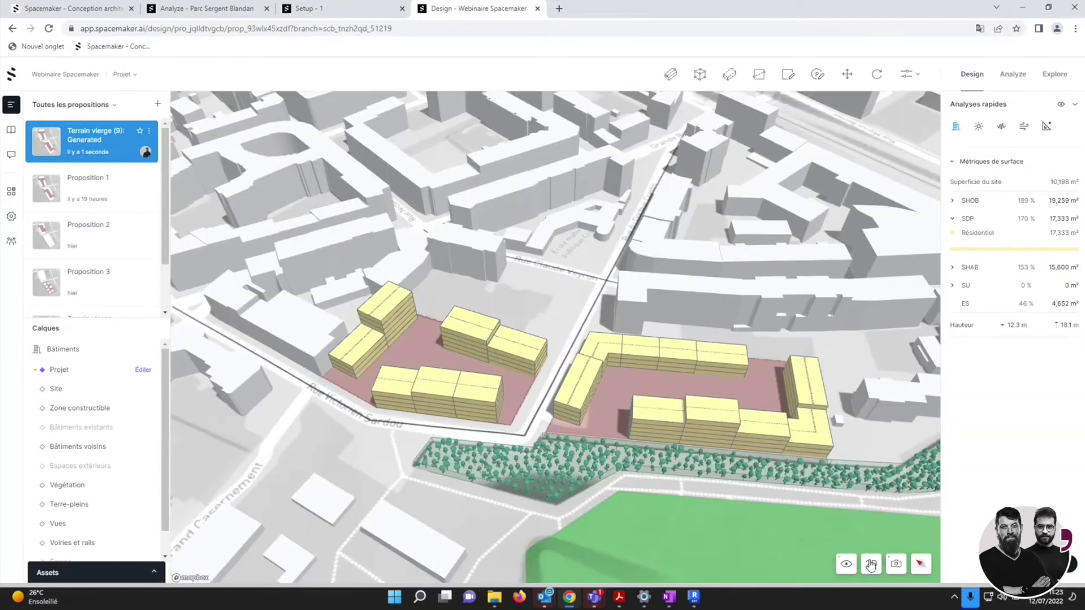
{"action": "scroll", "coordinate": [758, 296], "scroll_direction": "up", "scroll_amount": 5}
{"action": "left_click", "coordinate": [758, 297]}
{"action": "left_click_drag", "start_coordinate": [774, 295], "coordinate": [821, 300]}
{"action": "left_click", "coordinate": [870, 563]}
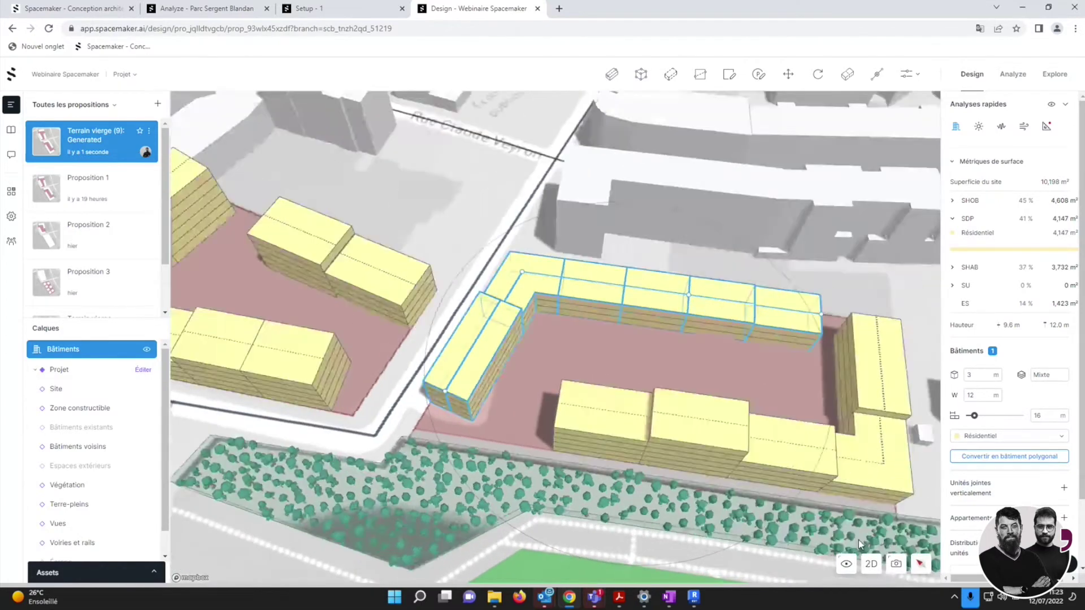
Set the middle segment of the L-shaped building's long wing to 5 floors.
{"action": "scroll", "coordinate": [692, 404], "scroll_direction": "down", "scroll_amount": 3}
{"action": "right_click_drag", "start_coordinate": [565, 460], "coordinate": [626, 296]}
{"action": "scroll", "coordinate": [599, 322], "scroll_direction": "up", "scroll_amount": 2}
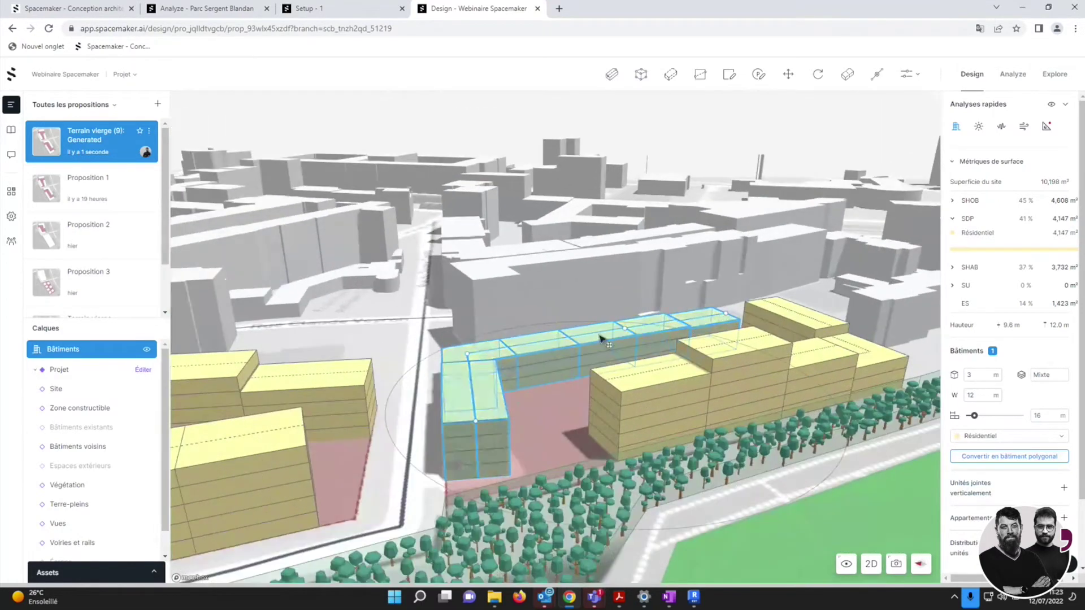
{"action": "left_click", "coordinate": [598, 341]}
{"action": "left_click", "coordinate": [1047, 375]}
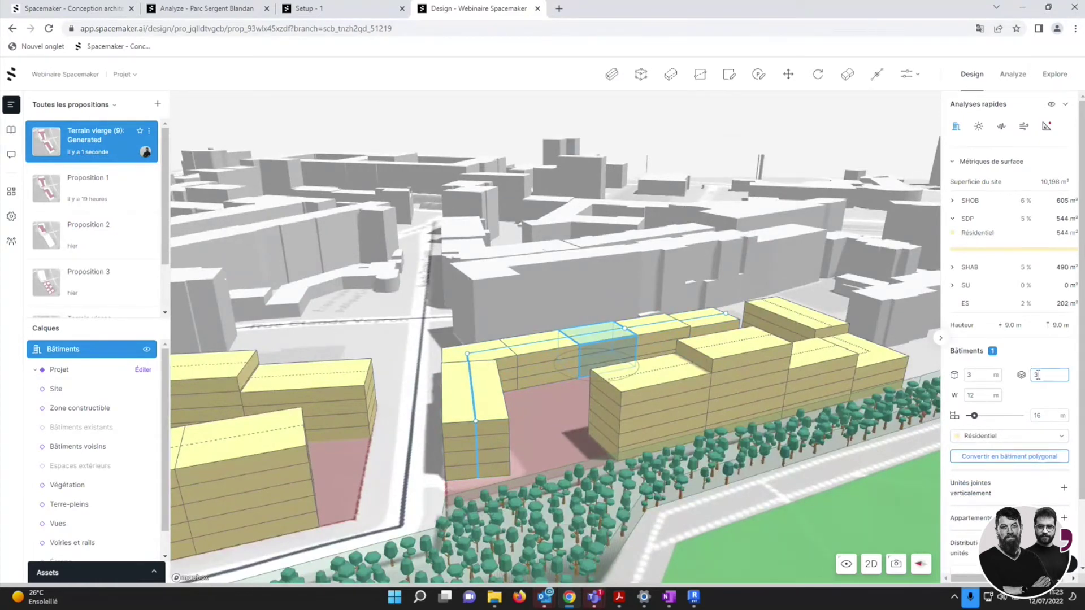
{"action": "type", "text": "5"}
{"action": "key", "text": "Return"}
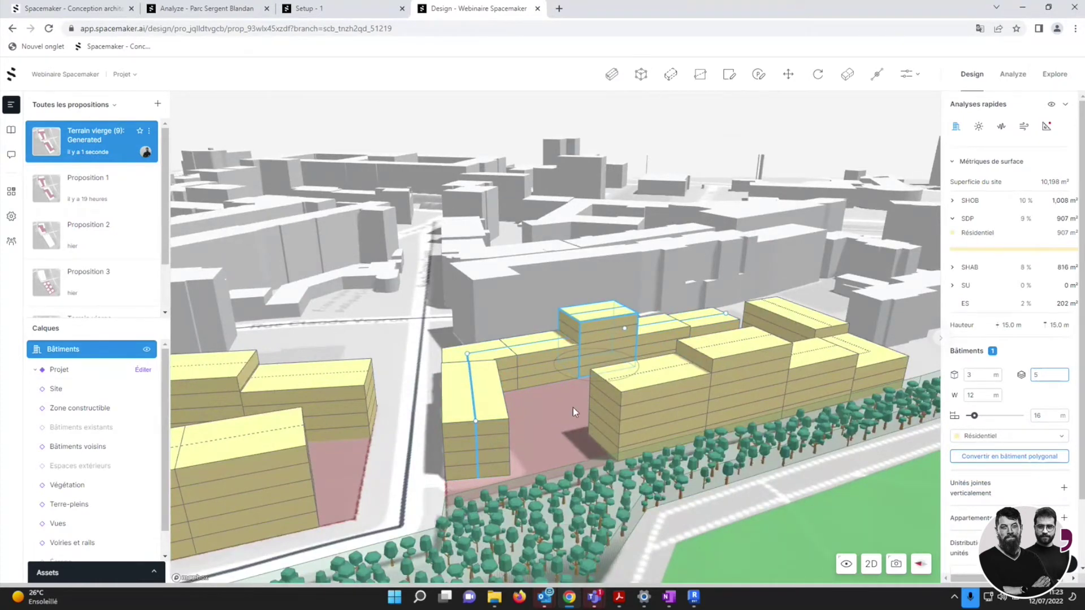
Set the corner segment of the L-shaped building to 4 floors.
{"action": "left_click", "coordinate": [501, 353]}
{"action": "left_click", "coordinate": [1033, 376]}
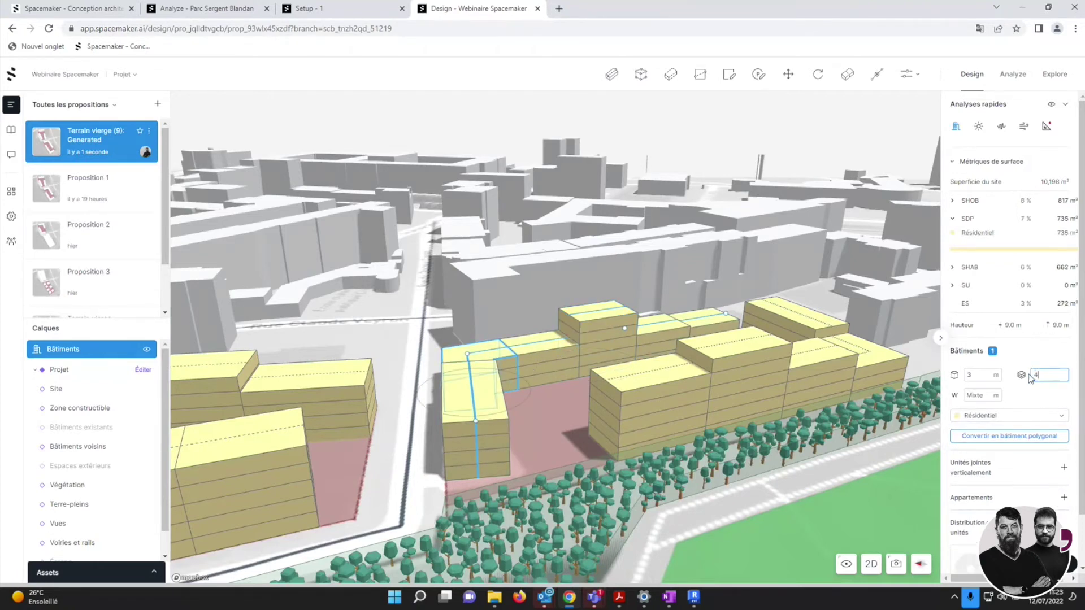
{"action": "type", "text": "4"}
{"action": "key", "text": "Return"}
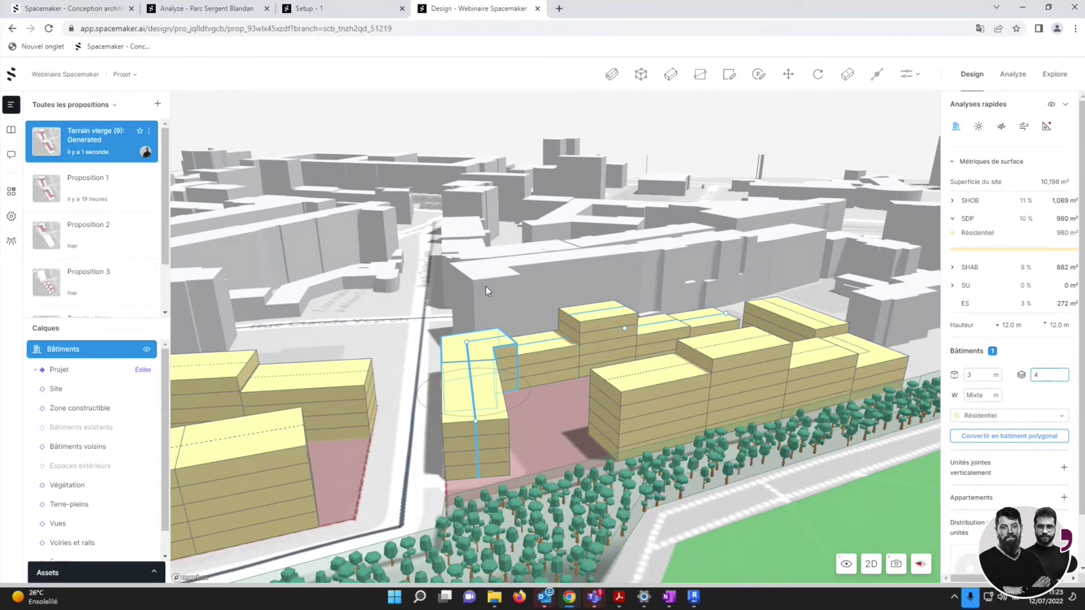
{"action": "left_click", "coordinate": [537, 262]}
Examine the edited building heights on both parcels against the tree belt and the neighbouring blocks.
{"action": "scroll", "coordinate": [525, 296], "scroll_direction": "down", "scroll_amount": 3}
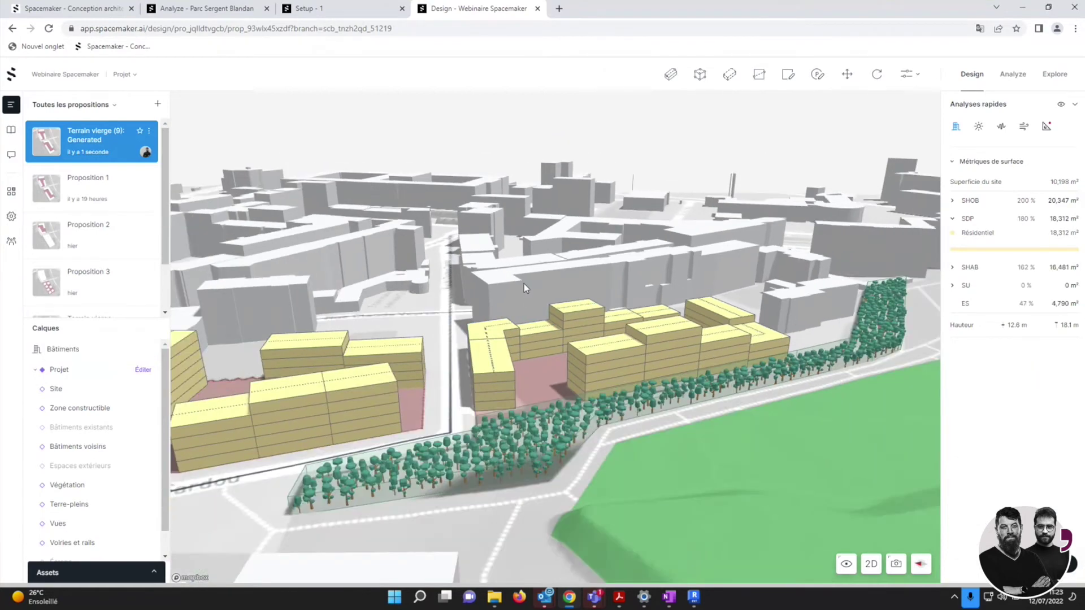
{"action": "scroll", "coordinate": [583, 351], "scroll_direction": "down", "scroll_amount": 2}
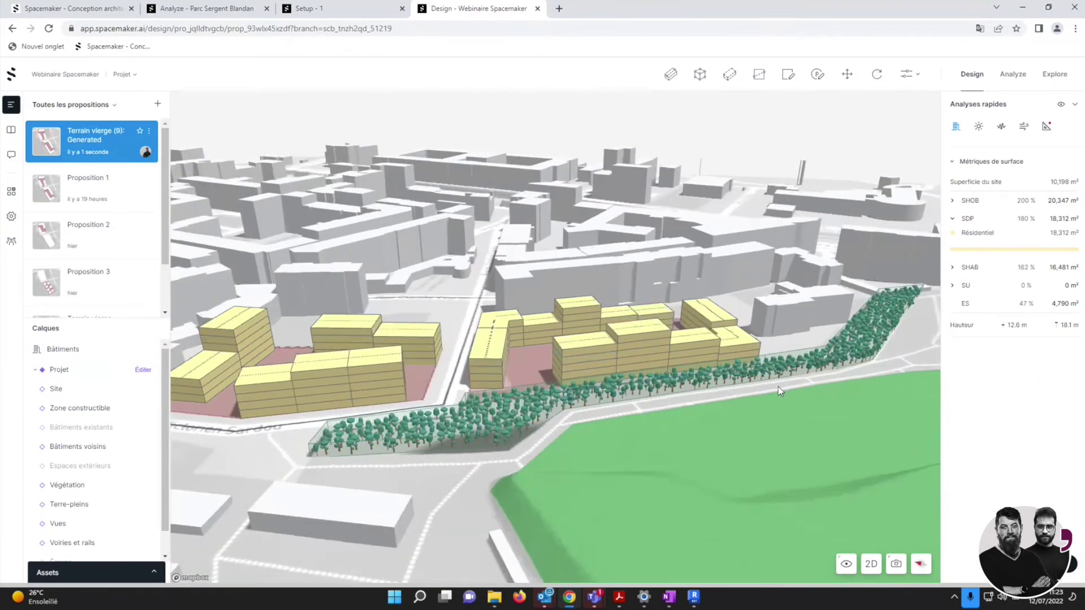
{"action": "left_click", "coordinate": [726, 327]}
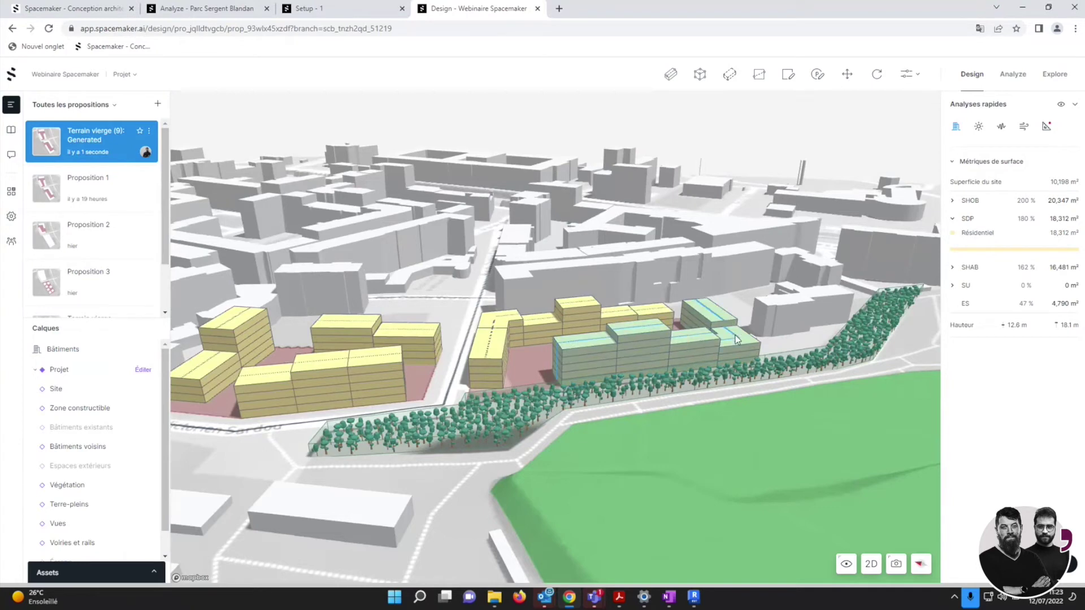
{"action": "right_click_drag", "start_coordinate": [792, 329], "coordinate": [787, 346]}
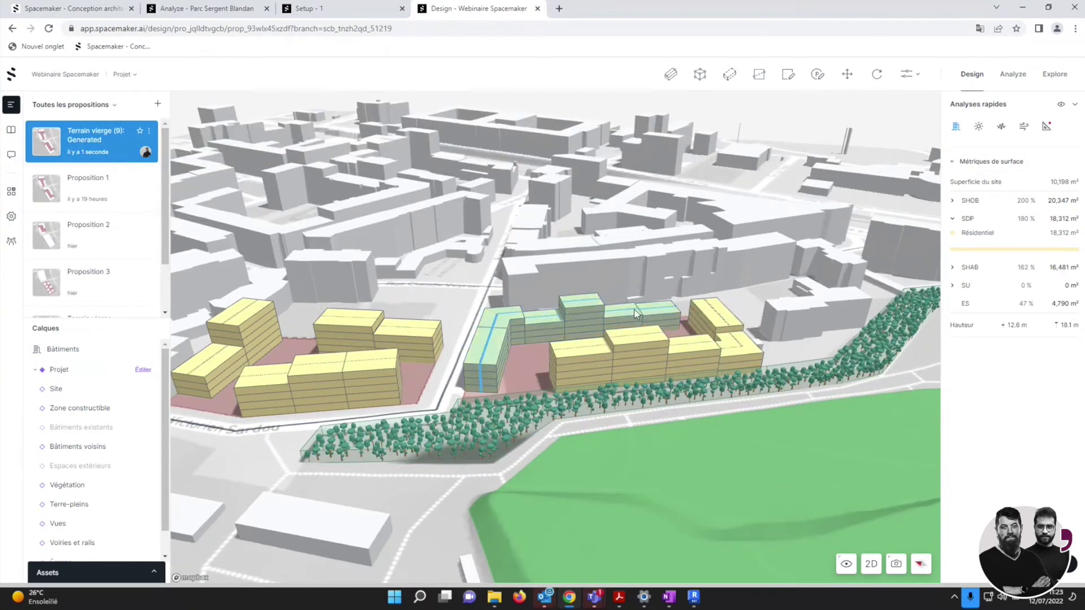
{"action": "scroll", "coordinate": [633, 323], "scroll_direction": "up", "scroll_amount": 2}
{"action": "scroll", "coordinate": [632, 319], "scroll_direction": "up", "scroll_amount": 1}
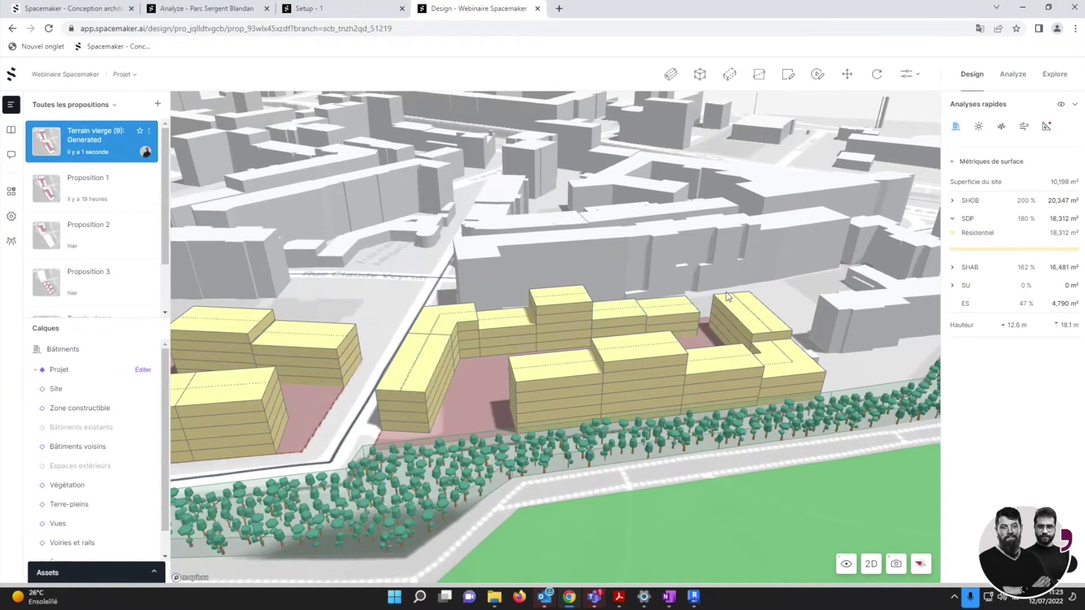
{"action": "scroll", "coordinate": [732, 294], "scroll_direction": "down", "scroll_amount": 3}
{"action": "scroll", "coordinate": [561, 342], "scroll_direction": "up", "scroll_amount": 4}
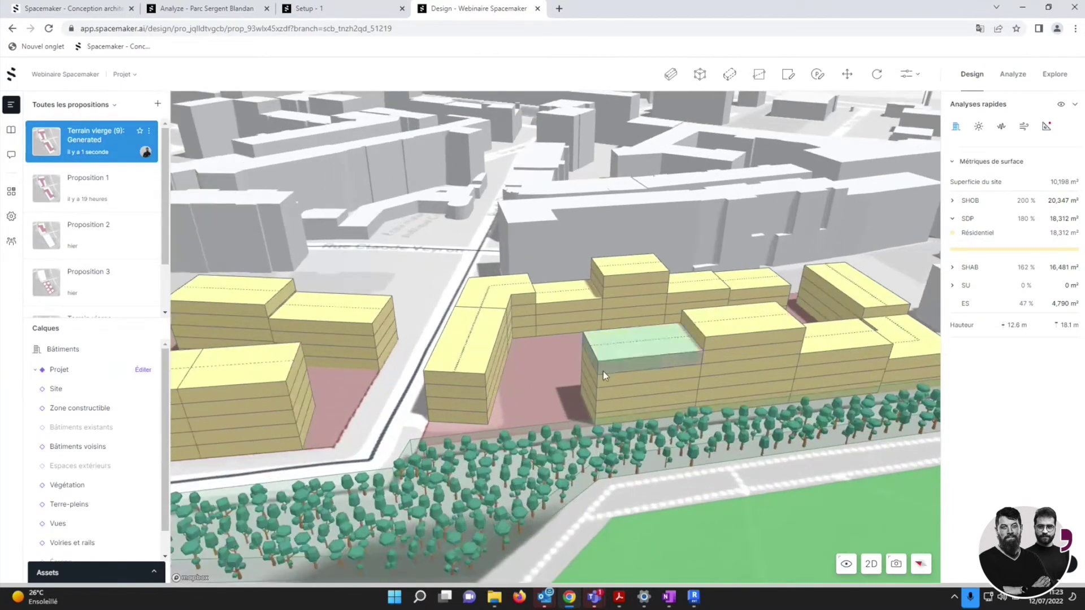
{"action": "scroll", "coordinate": [653, 328], "scroll_direction": "down", "scroll_amount": 5}
{"action": "scroll", "coordinate": [651, 316], "scroll_direction": "down", "scroll_amount": 1}
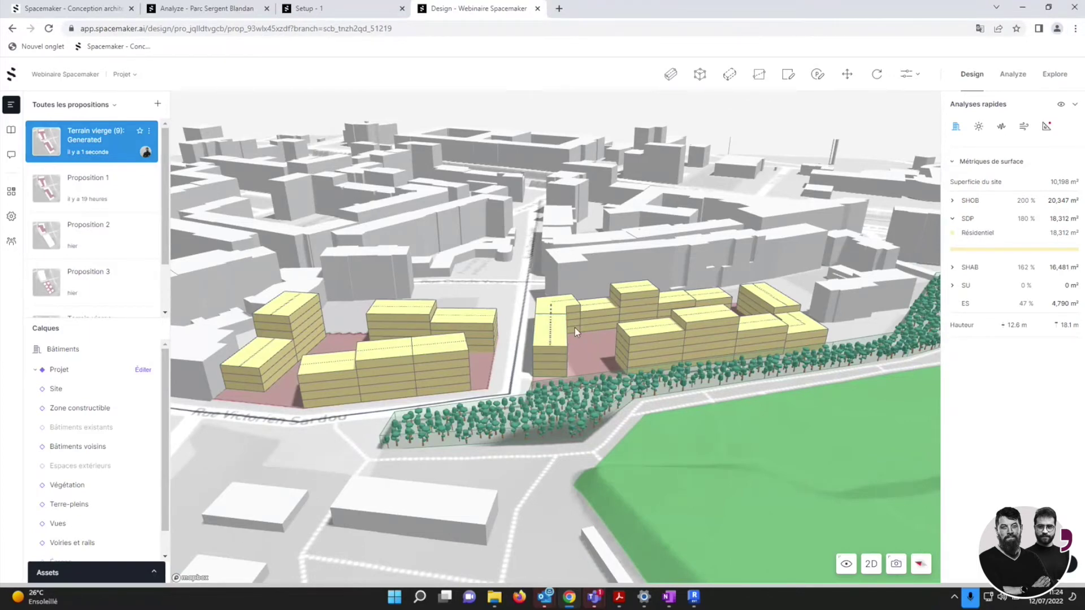
Assign the Bureau function to all three buildings on the smaller parcel along Rue Victorien Sardou.
{"action": "right_click_drag", "start_coordinate": [559, 259], "coordinate": [486, 269]}
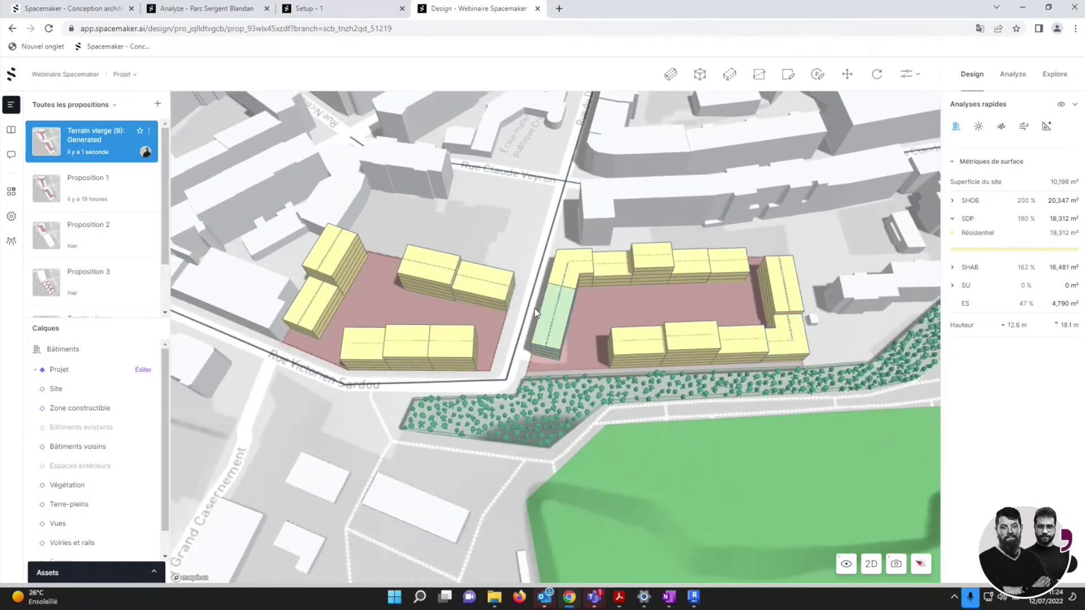
{"action": "left_click", "coordinate": [469, 280]}
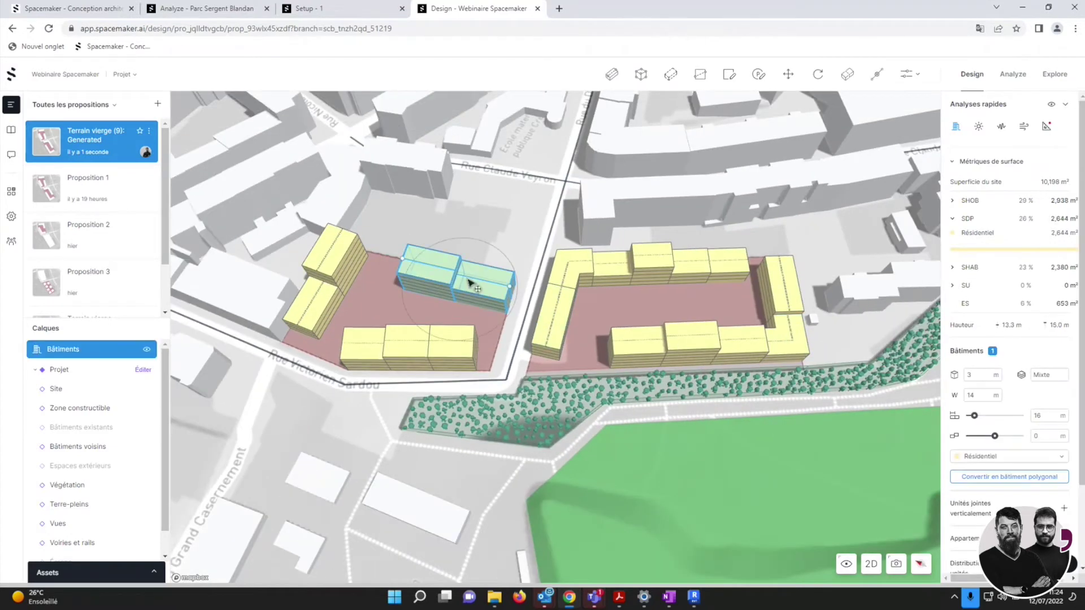
{"action": "left_click", "coordinate": [411, 339], "text": "shift"}
{"action": "left_click", "coordinate": [323, 277], "text": "shift"}
{"action": "left_click", "coordinate": [1006, 456]}
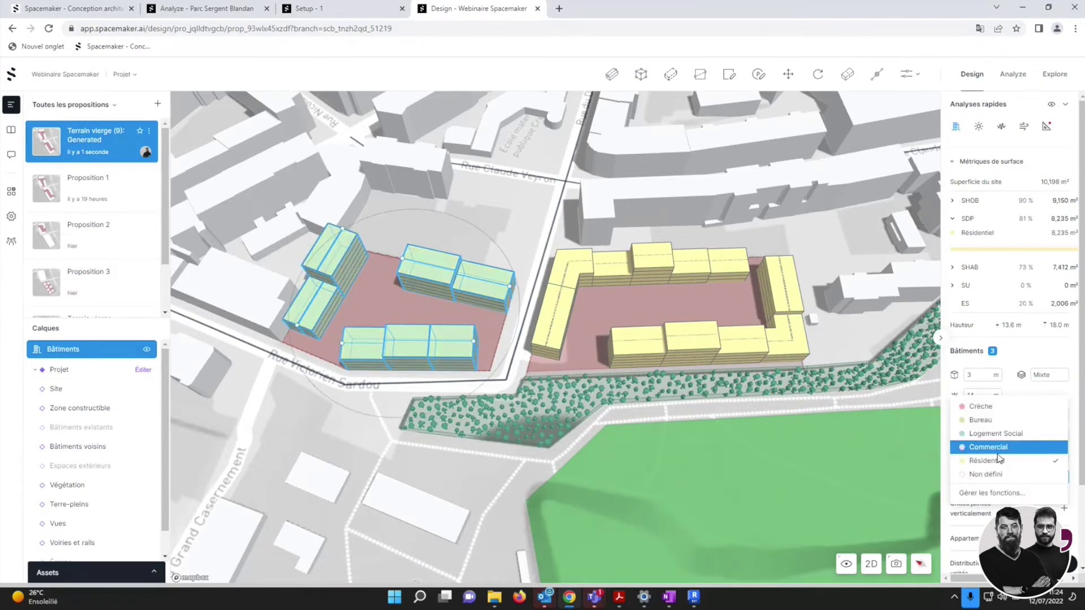
{"action": "left_click", "coordinate": [987, 425]}
{"action": "left_click", "coordinate": [512, 422]}
Assign the Logement Social function to the larger parcel's L-shaped rear building.
{"action": "right_click_drag", "start_coordinate": [512, 422], "coordinate": [491, 364]}
{"action": "scroll", "coordinate": [464, 298], "scroll_direction": "up", "scroll_amount": 5}
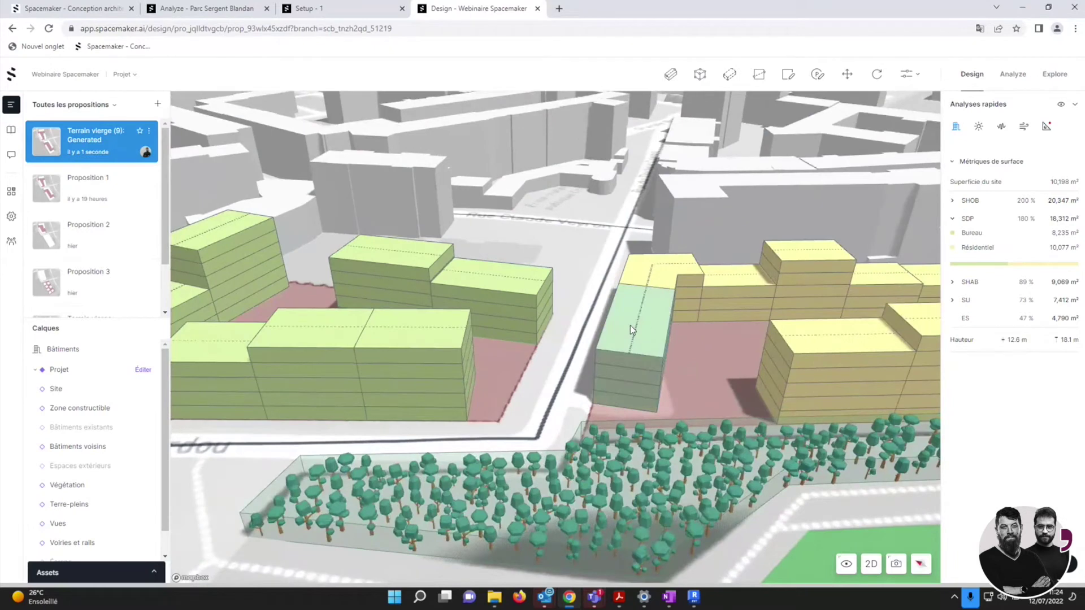
{"action": "left_click", "coordinate": [640, 321]}
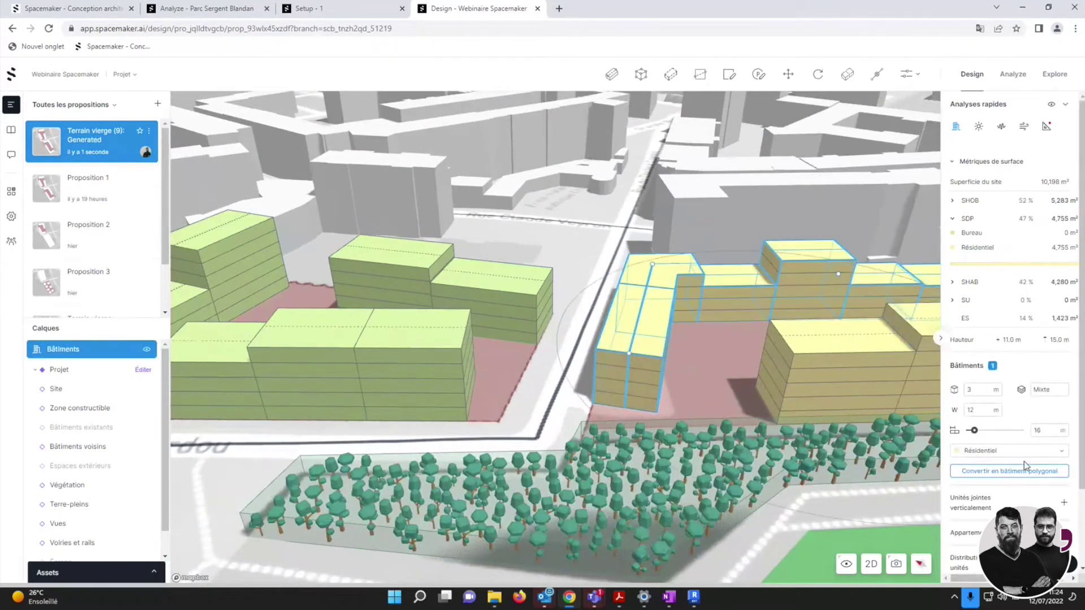
{"action": "left_click", "coordinate": [1024, 462]}
{"action": "left_click", "coordinate": [994, 428]}
{"action": "scroll", "coordinate": [554, 382], "scroll_direction": "down", "scroll_amount": 5}
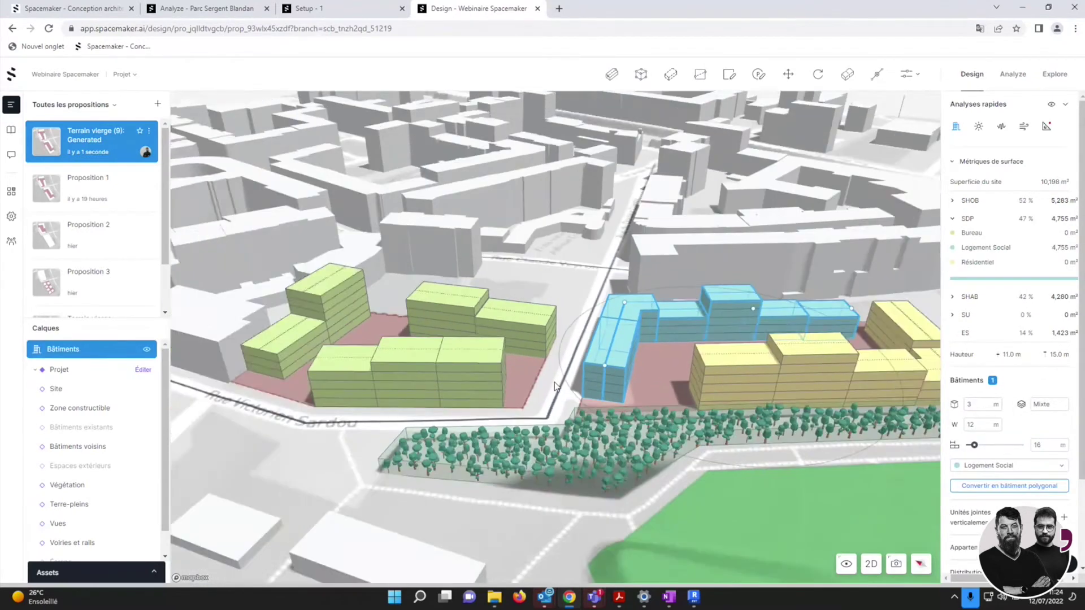
Check the building functions defined in the project settings, starting from the larger parcel's park-side building, and leave without saving changes.
{"action": "left_click", "coordinate": [745, 416]}
{"action": "left_click", "coordinate": [765, 352]}
{"action": "left_click", "coordinate": [1045, 404]}
{"action": "left_click", "coordinate": [990, 471]}
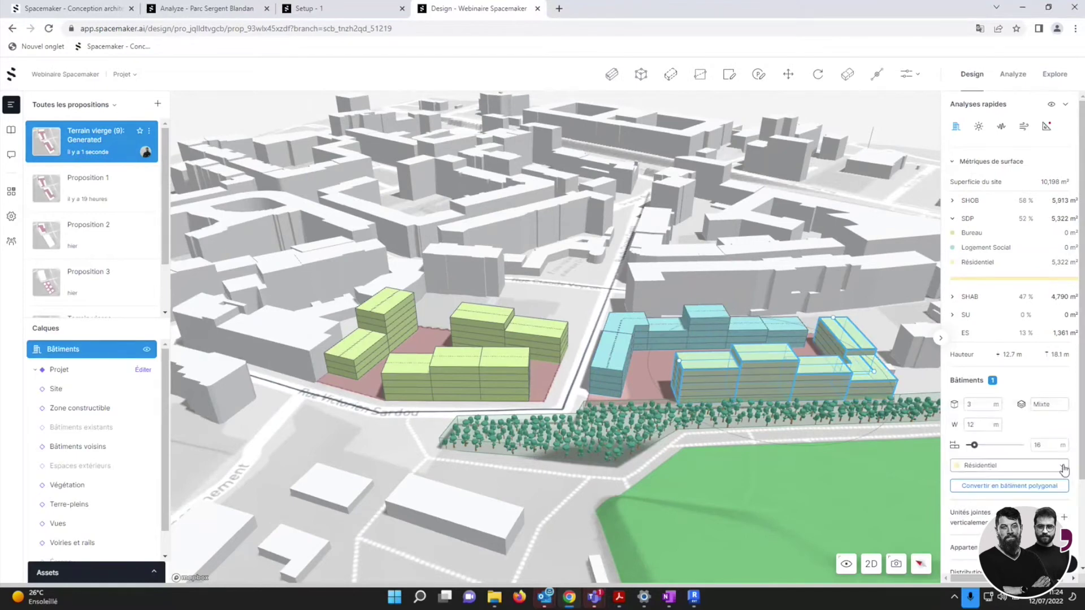
{"action": "left_click", "coordinate": [1064, 468]}
{"action": "left_click", "coordinate": [1011, 502]}
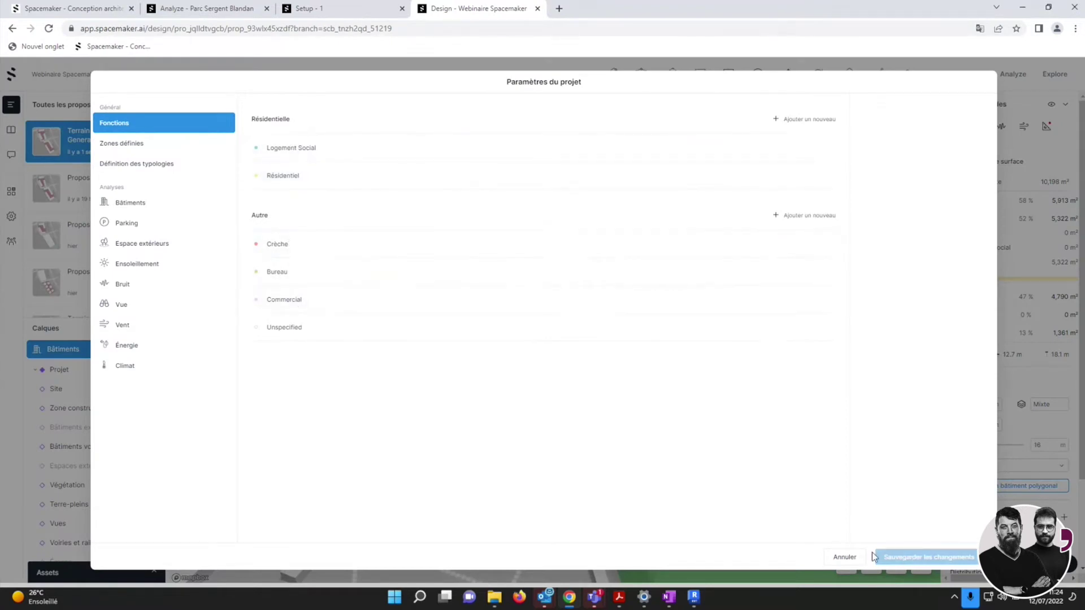
{"action": "left_click", "coordinate": [843, 557]}
{"action": "scroll", "coordinate": [573, 289], "scroll_direction": "up", "scroll_amount": 3}
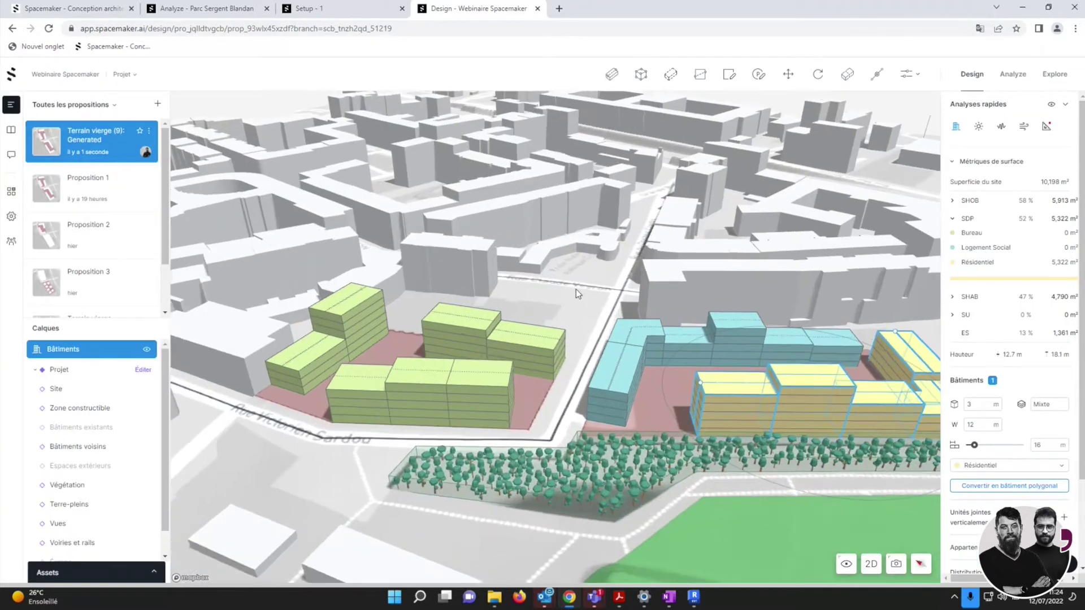
{"action": "left_click", "coordinate": [575, 289]}
Set a 4 m floor height for street-side ground-floor units in the three office buildings and the L-shaped social housing building.
{"action": "scroll", "coordinate": [552, 382], "scroll_direction": "up", "scroll_amount": 5}
{"action": "scroll", "coordinate": [562, 378], "scroll_direction": "up", "scroll_amount": 2}
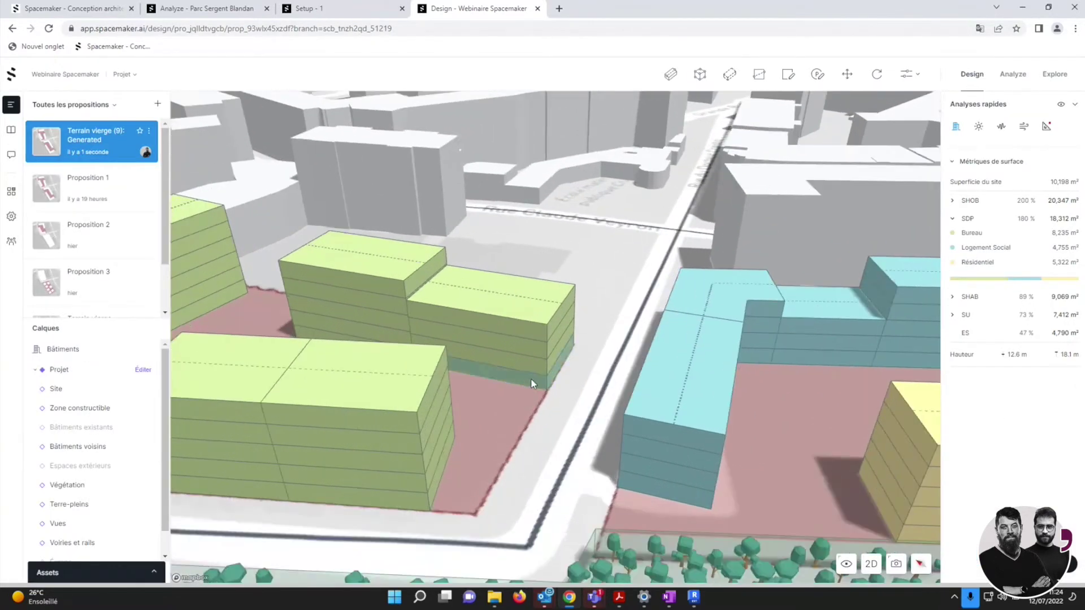
{"action": "scroll", "coordinate": [588, 367], "scroll_direction": "up", "scroll_amount": 3}
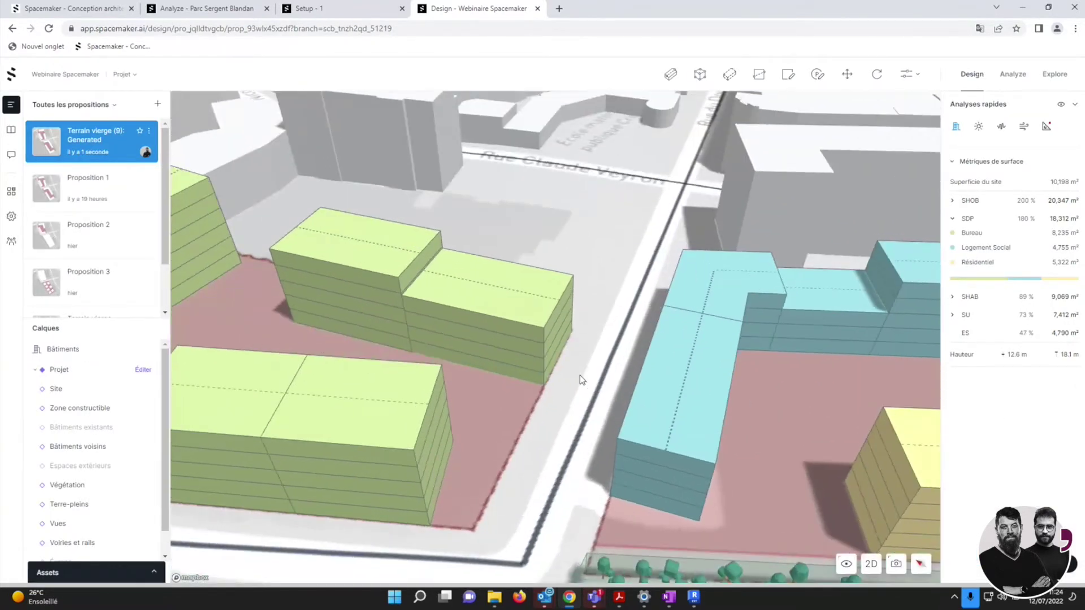
{"action": "left_click", "coordinate": [542, 383]}
{"action": "scroll", "coordinate": [620, 361], "scroll_direction": "down", "scroll_amount": 2}
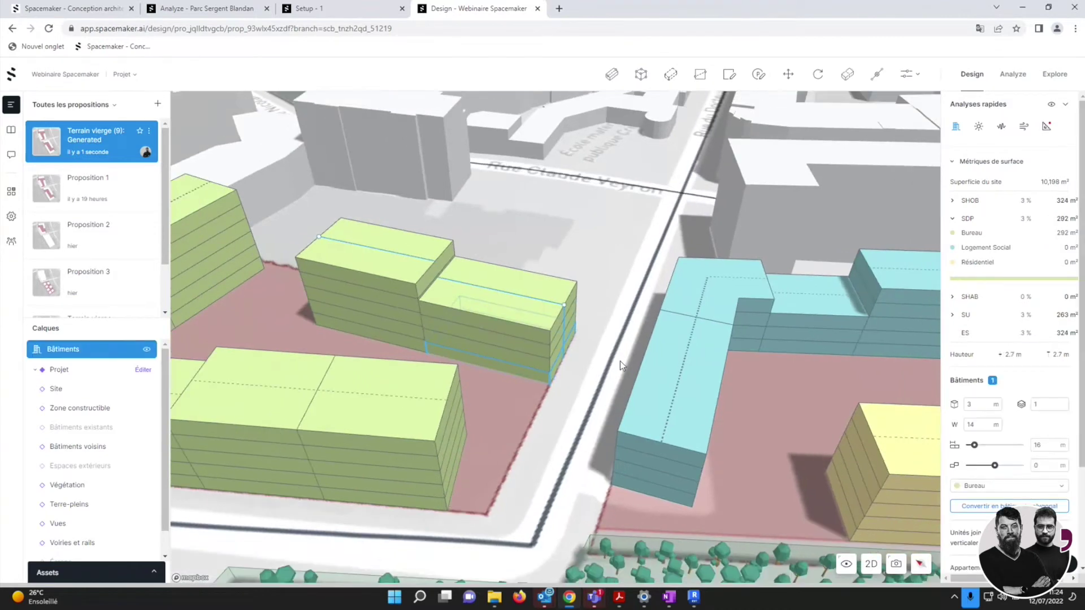
{"action": "scroll", "coordinate": [520, 415], "scroll_direction": "down", "scroll_amount": 3}
{"action": "left_click", "coordinate": [395, 443], "text": "shift"}
{"action": "scroll", "coordinate": [693, 372], "scroll_direction": "down", "scroll_amount": 3}
{"action": "scroll", "coordinate": [357, 375], "scroll_direction": "up", "scroll_amount": 3}
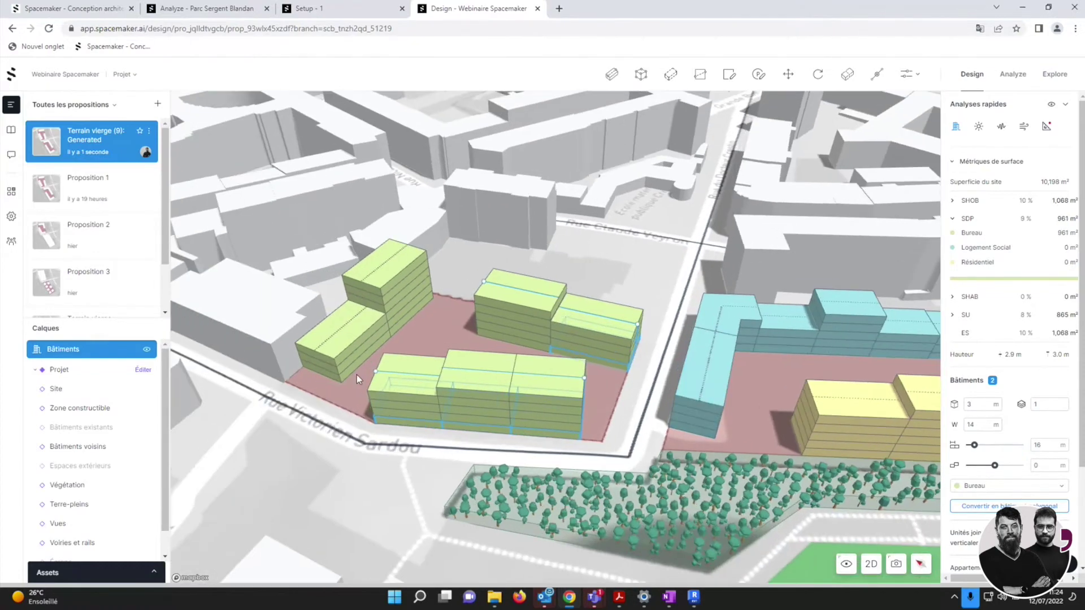
{"action": "left_click", "coordinate": [345, 378], "text": "shift"}
{"action": "scroll", "coordinate": [310, 369], "scroll_direction": "down", "scroll_amount": 2}
{"action": "scroll", "coordinate": [310, 368], "scroll_direction": "down", "scroll_amount": 2}
{"action": "right_click_drag", "start_coordinate": [320, 371], "coordinate": [602, 384]}
{"action": "left_click", "coordinate": [604, 383], "text": "shift"}
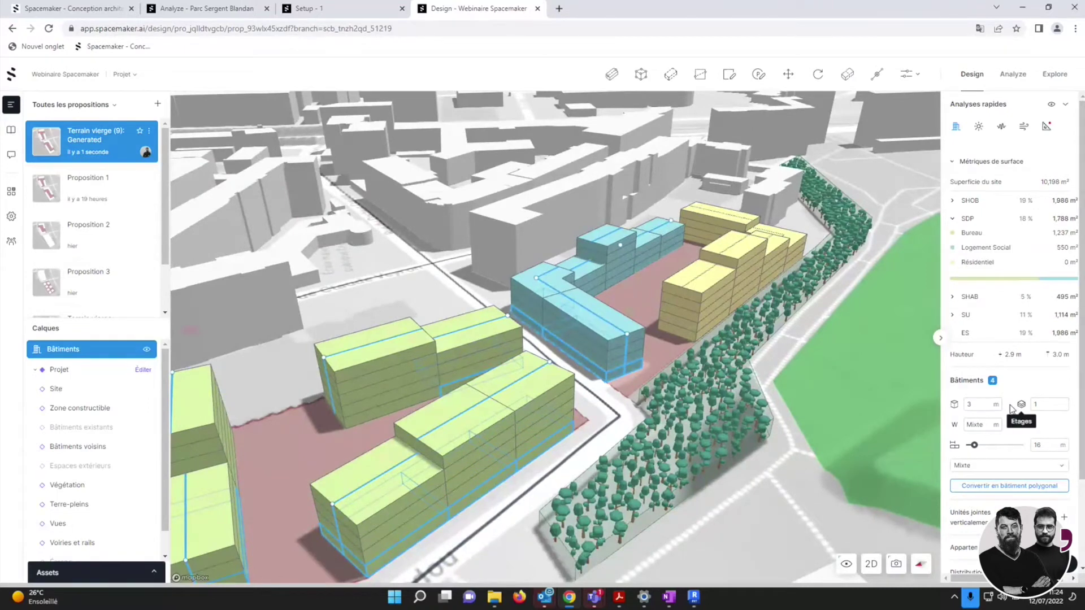
{"action": "left_click", "coordinate": [980, 405]}
{"action": "type", "text": "4"}
Assign the Commercial function to the selected ground-floor units of the four buildings.
{"action": "left_click", "coordinate": [995, 465]}
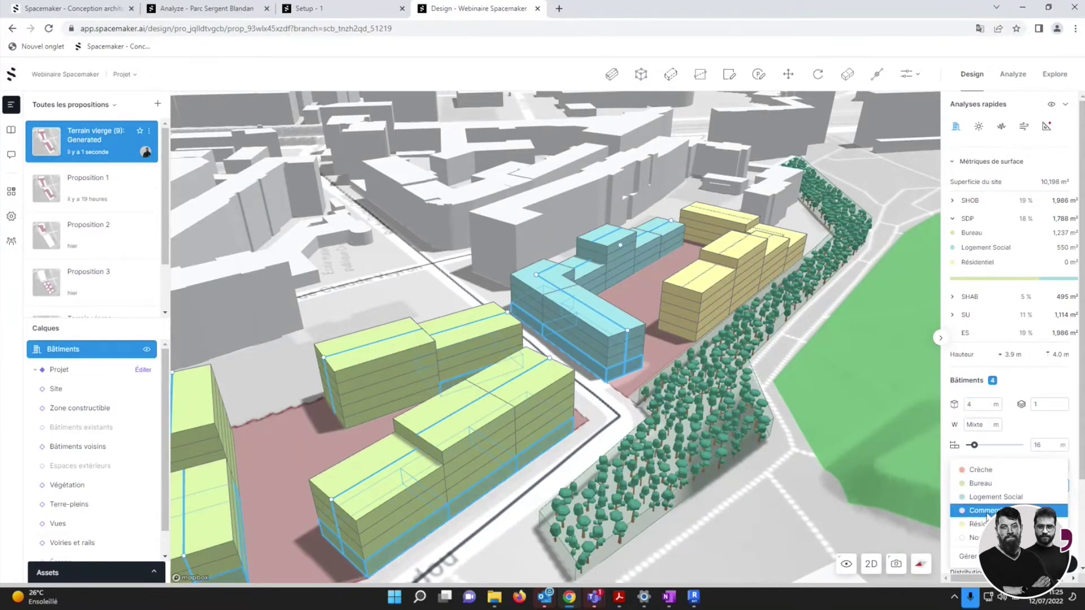
{"action": "left_click", "coordinate": [987, 514]}
{"action": "left_click", "coordinate": [681, 391]}
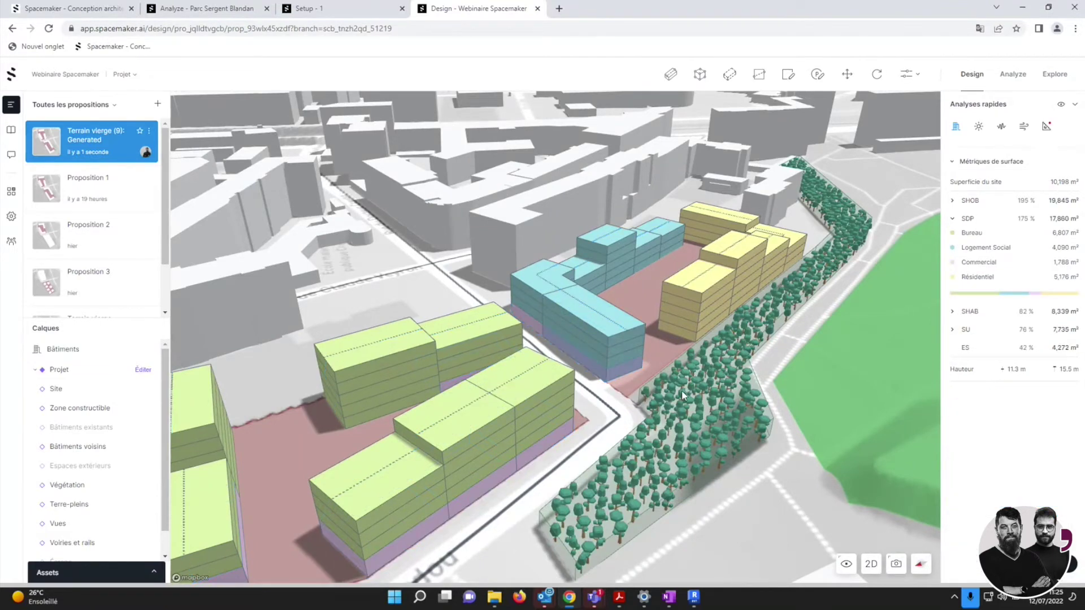
{"action": "right_click_drag", "start_coordinate": [681, 391], "coordinate": [547, 314]}
{"action": "scroll", "coordinate": [546, 313], "scroll_direction": "down", "scroll_amount": 5}
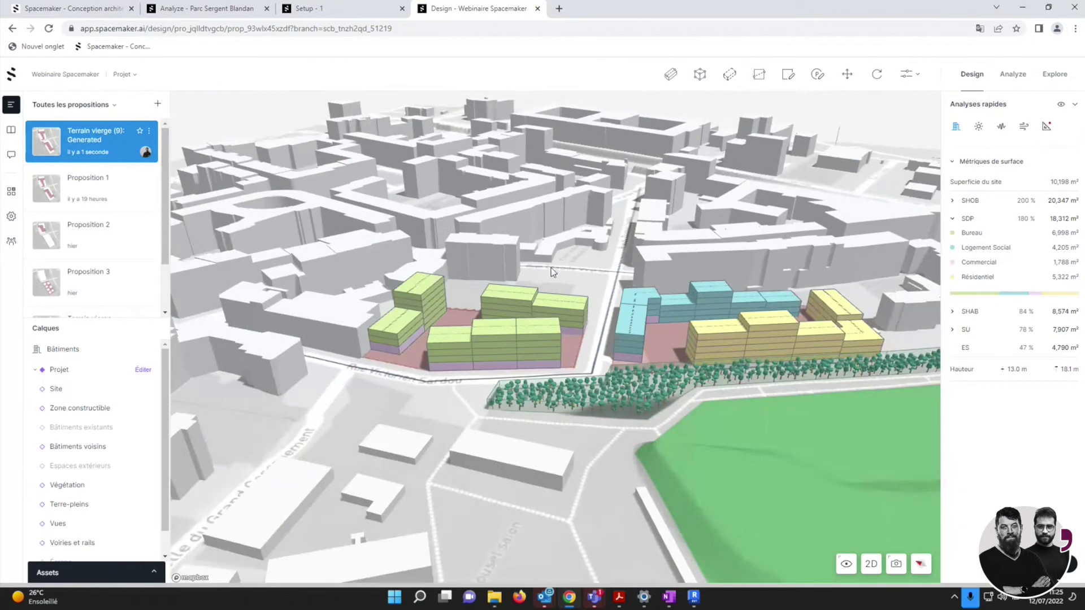
{"action": "scroll", "coordinate": [571, 275], "scroll_direction": "up", "scroll_amount": 5}
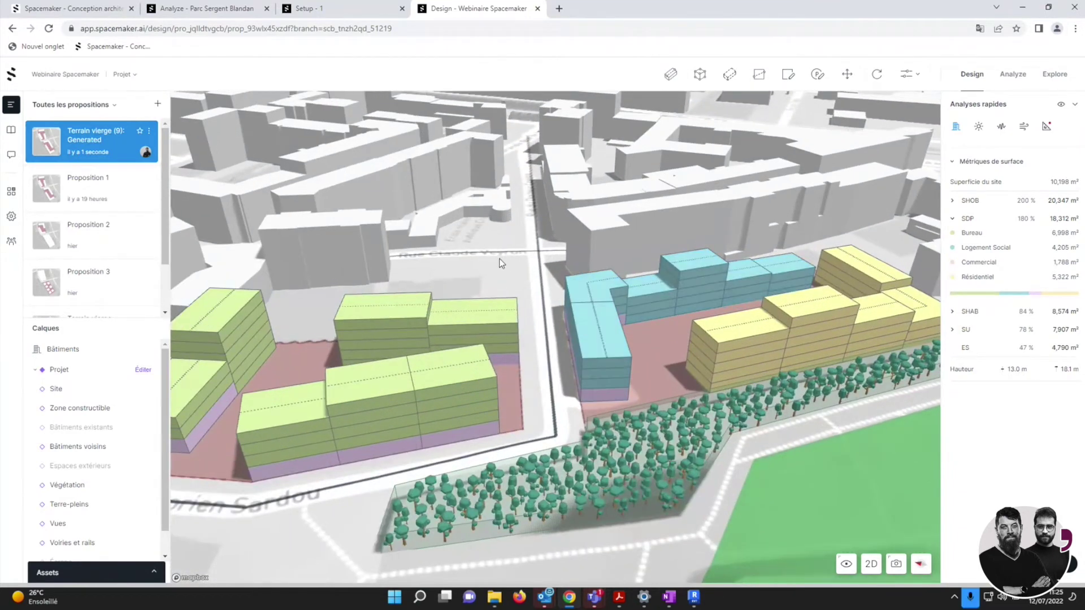
Examine the project's SDP breakdown by function, checking the shares for Logement Social and Bureau.
{"action": "scroll", "coordinate": [480, 287], "scroll_direction": "down", "scroll_amount": 5}
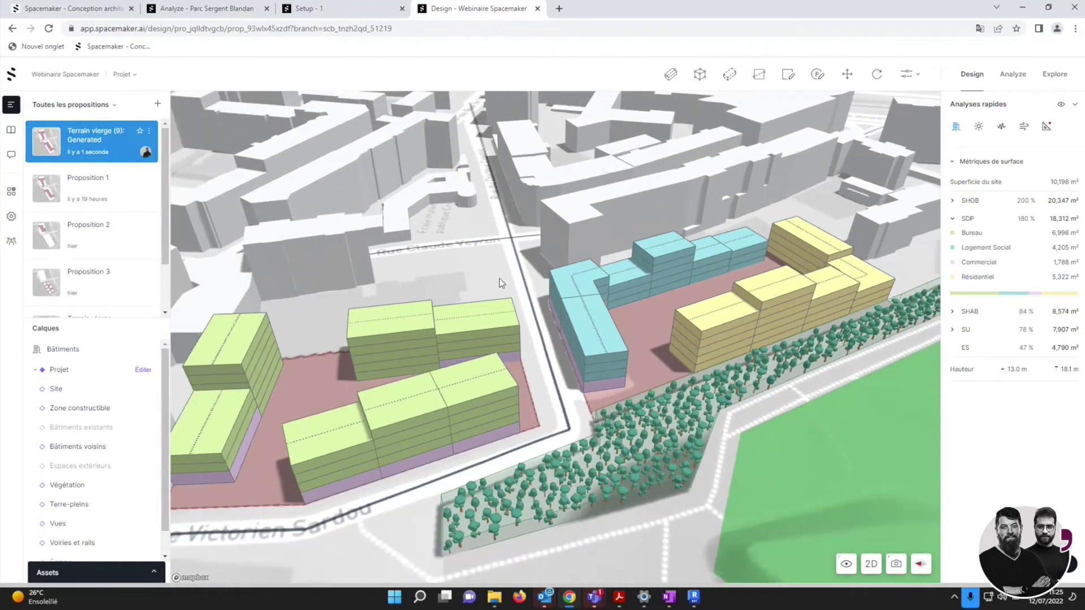
{"action": "scroll", "coordinate": [489, 277], "scroll_direction": "up", "scroll_amount": 4}
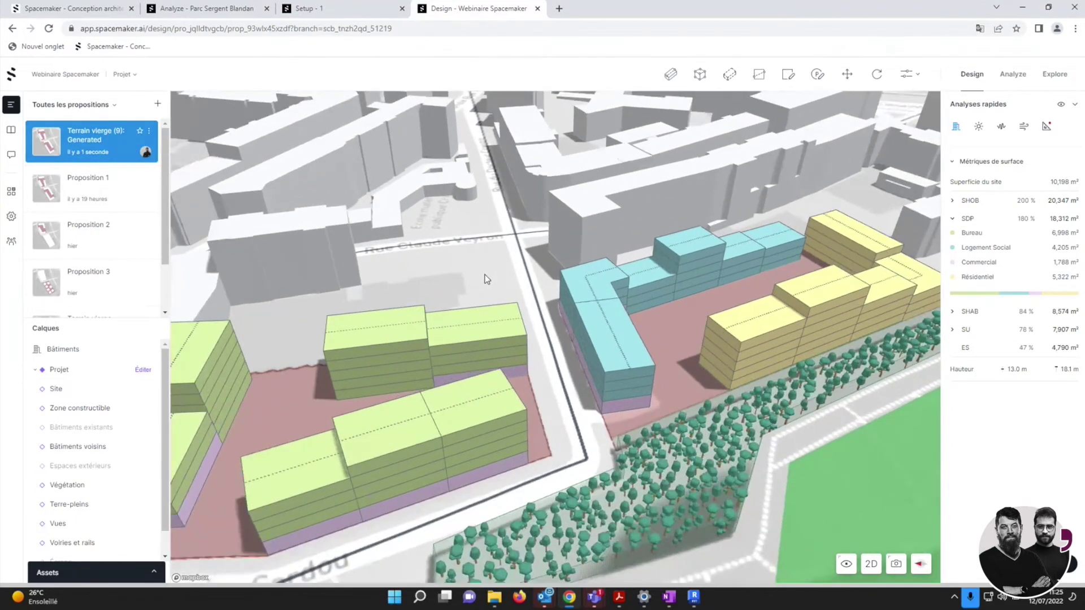
{"action": "scroll", "coordinate": [467, 292], "scroll_direction": "up", "scroll_amount": 3}
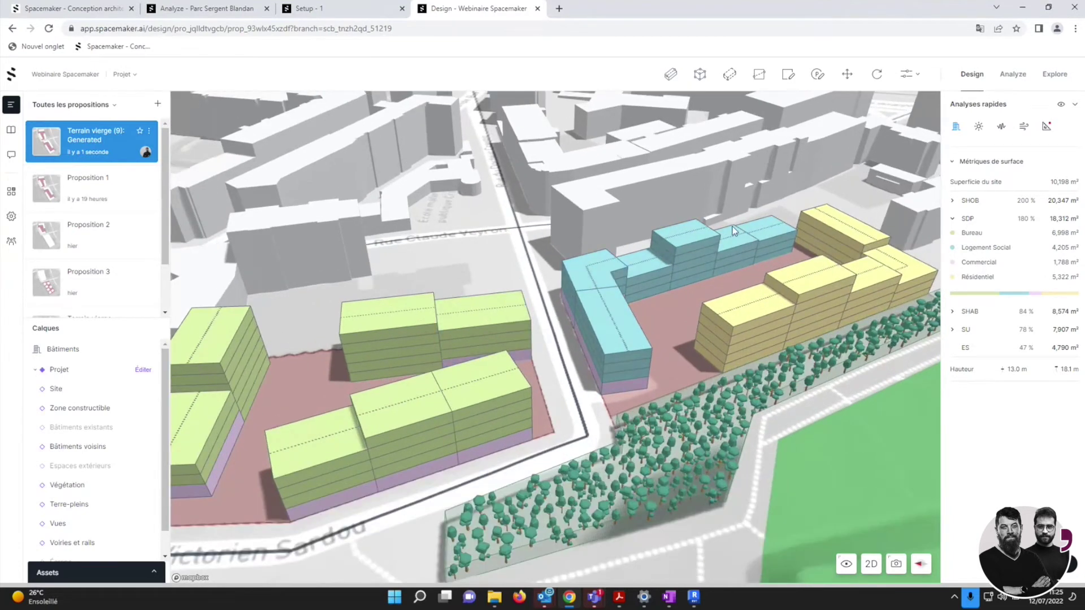
{"action": "scroll", "coordinate": [629, 390], "scroll_direction": "up", "scroll_amount": 2}
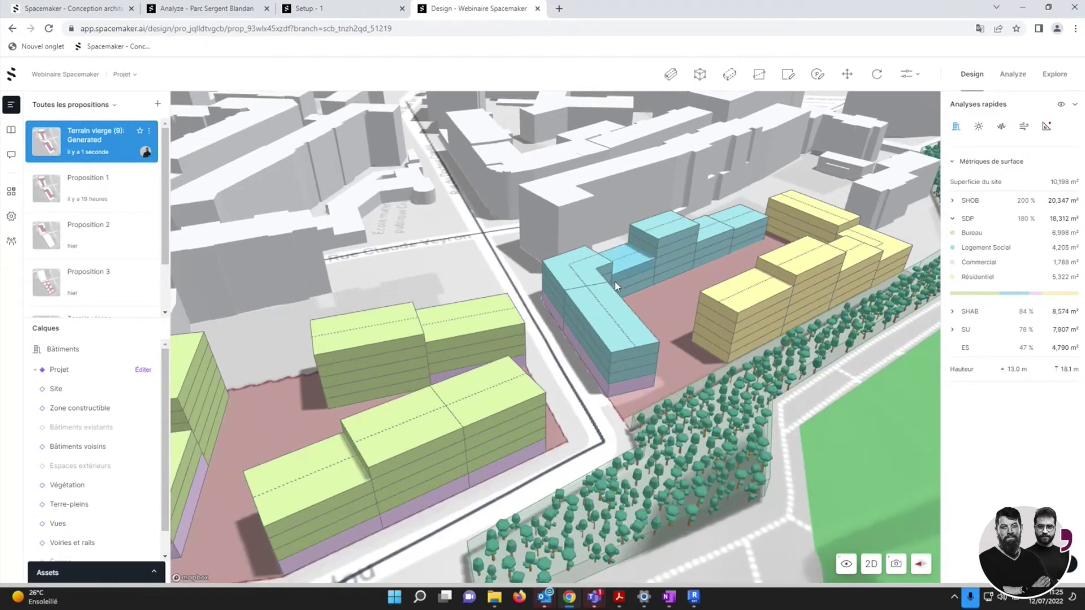
{"action": "scroll", "coordinate": [614, 281], "scroll_direction": "up", "scroll_amount": 1}
{"action": "mouse_move", "coordinate": [1048, 251]}
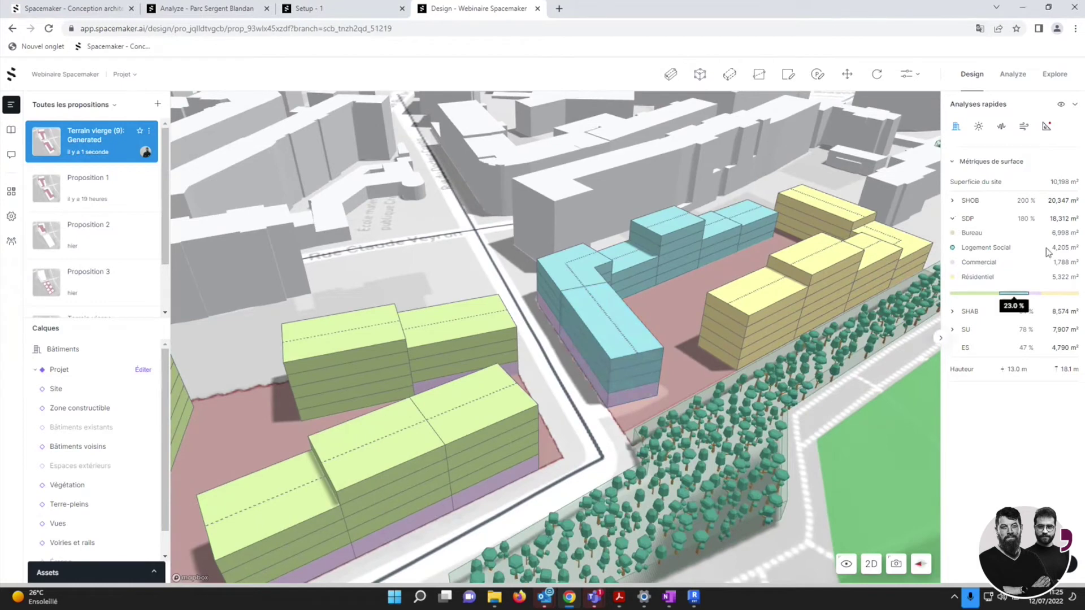
{"action": "mouse_move", "coordinate": [957, 229]}
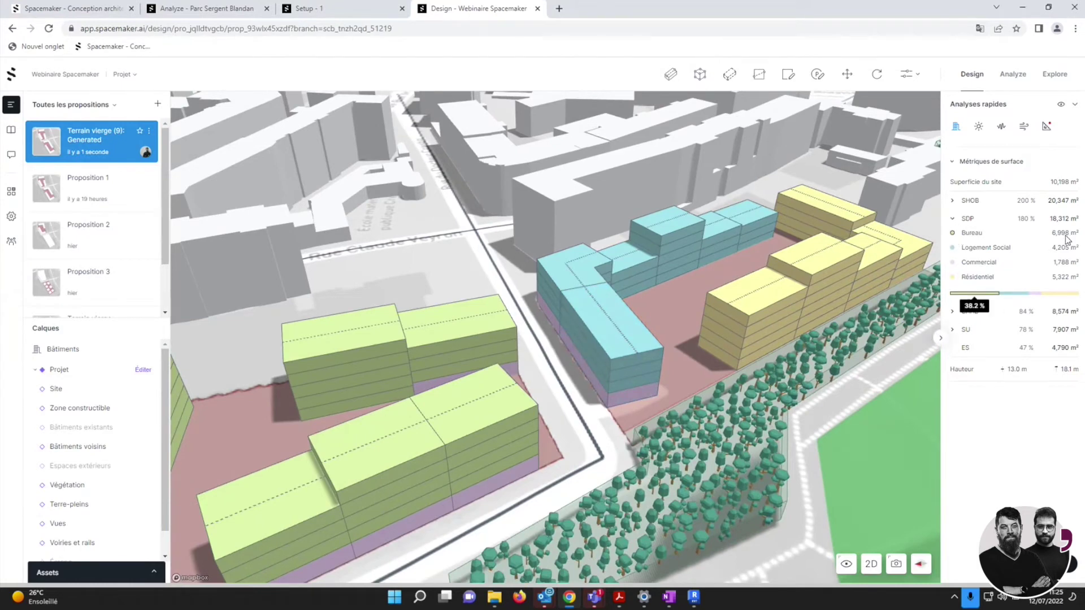
Try deleting the top-floor unit at the park end of the L-shaped social housing building, and restore it.
{"action": "left_click", "coordinate": [604, 353]}
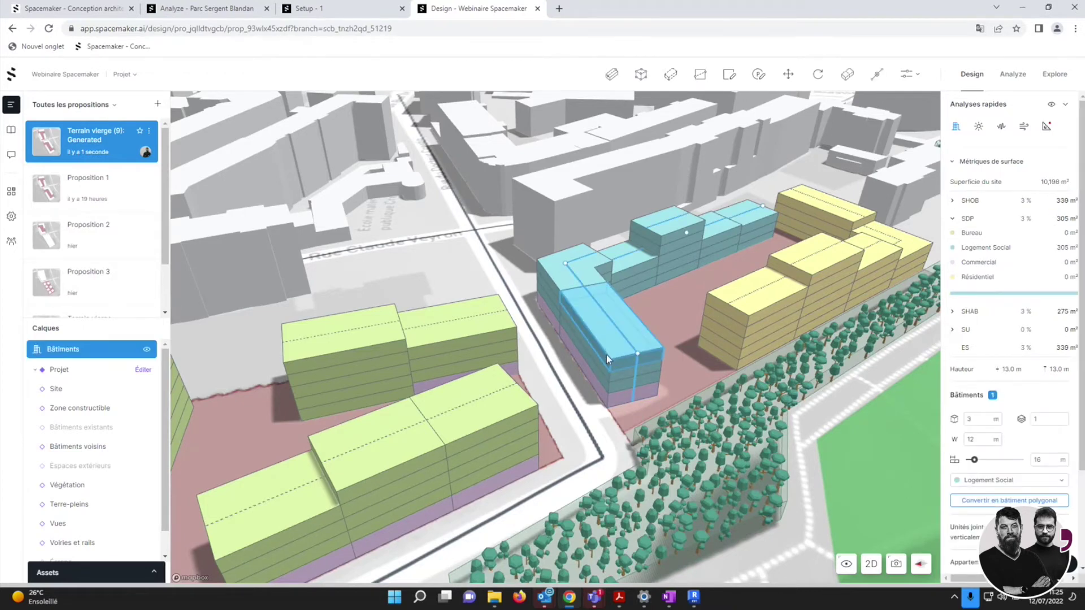
{"action": "left_click", "coordinate": [664, 286]}
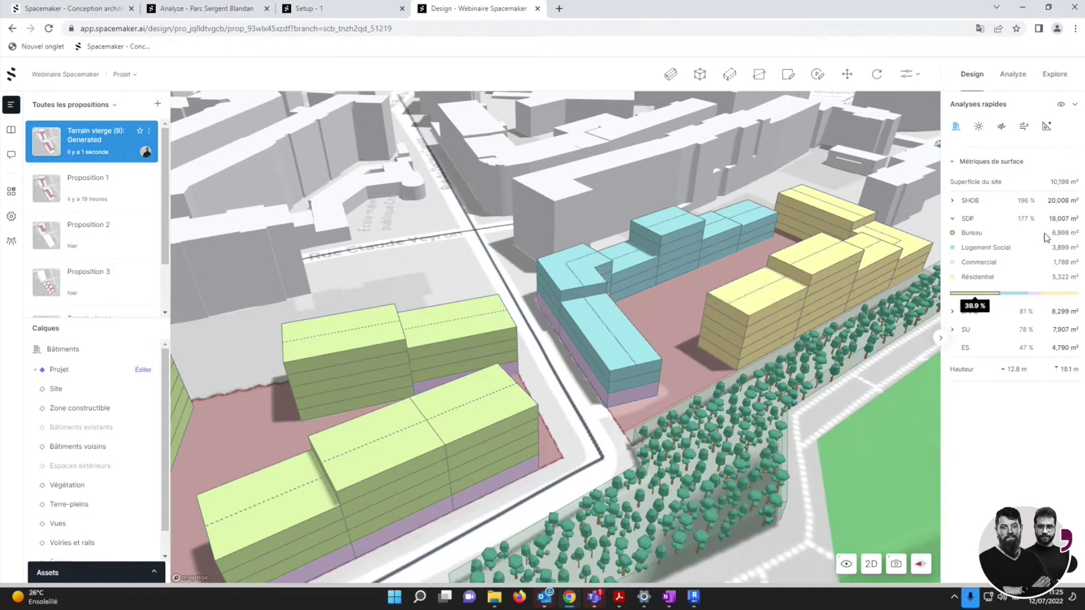
{"action": "left_click", "coordinate": [601, 322]}
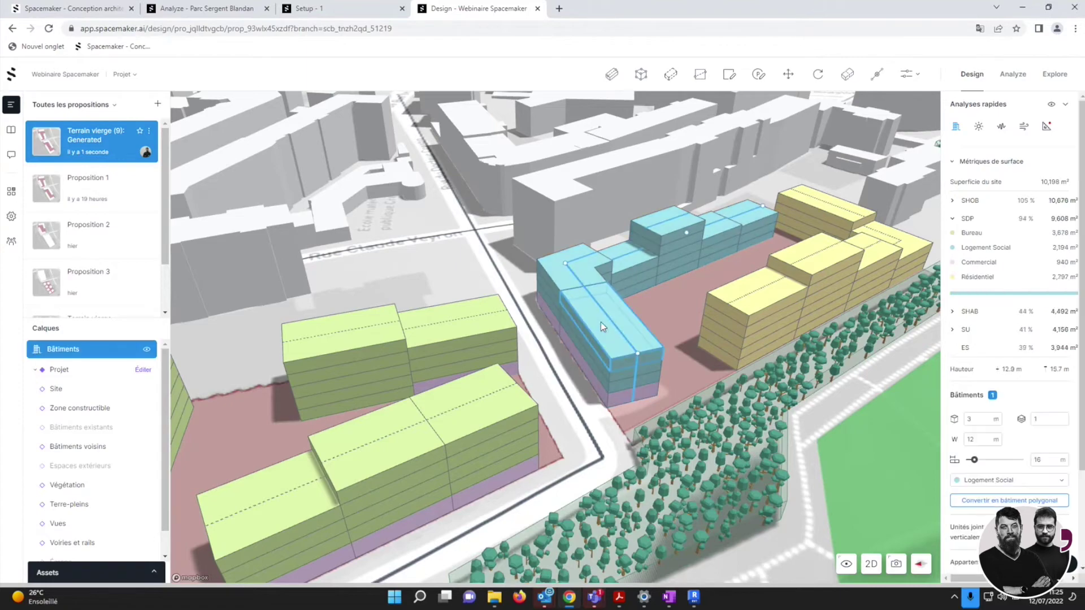
In 2D view, draw a parking polygon covering the whole larger parcel, following its boundary corners and the social housing building's outer corner.
{"action": "right_click_drag", "start_coordinate": [399, 247], "coordinate": [578, 311]}
{"action": "scroll", "coordinate": [578, 311], "scroll_direction": "down", "scroll_amount": 5}
{"action": "right_click_drag", "start_coordinate": [648, 293], "coordinate": [595, 330]}
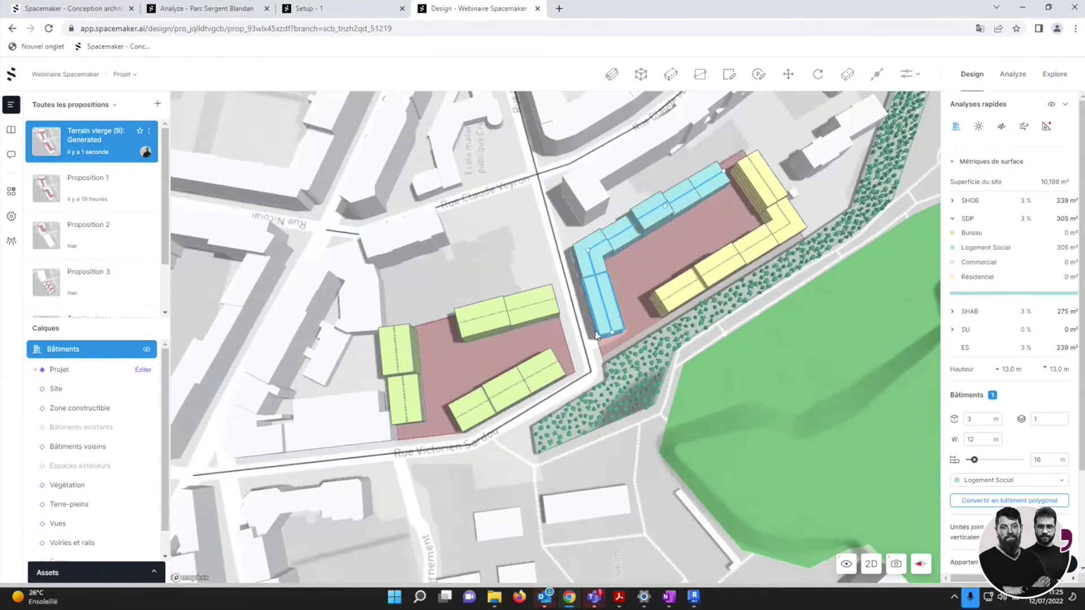
{"action": "scroll", "coordinate": [543, 326], "scroll_direction": "down", "scroll_amount": 4}
{"action": "left_click", "coordinate": [694, 203]}
{"action": "scroll", "coordinate": [694, 202], "scroll_direction": "up", "scroll_amount": 2}
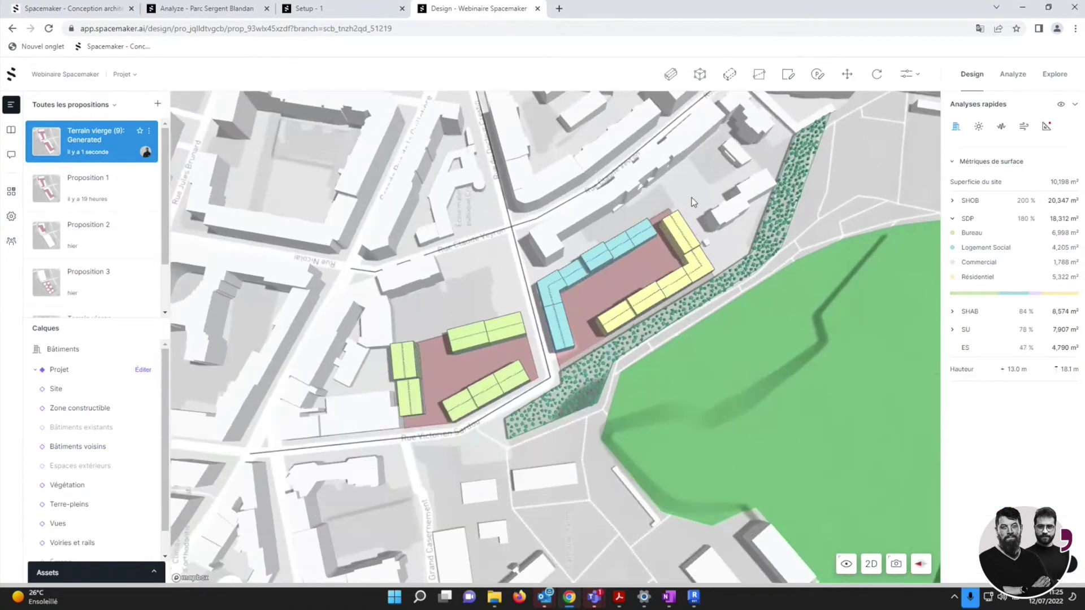
{"action": "scroll", "coordinate": [694, 202], "scroll_direction": "up", "scroll_amount": 2}
{"action": "left_click", "coordinate": [817, 76]}
{"action": "scroll", "coordinate": [695, 215], "scroll_direction": "up", "scroll_amount": 2}
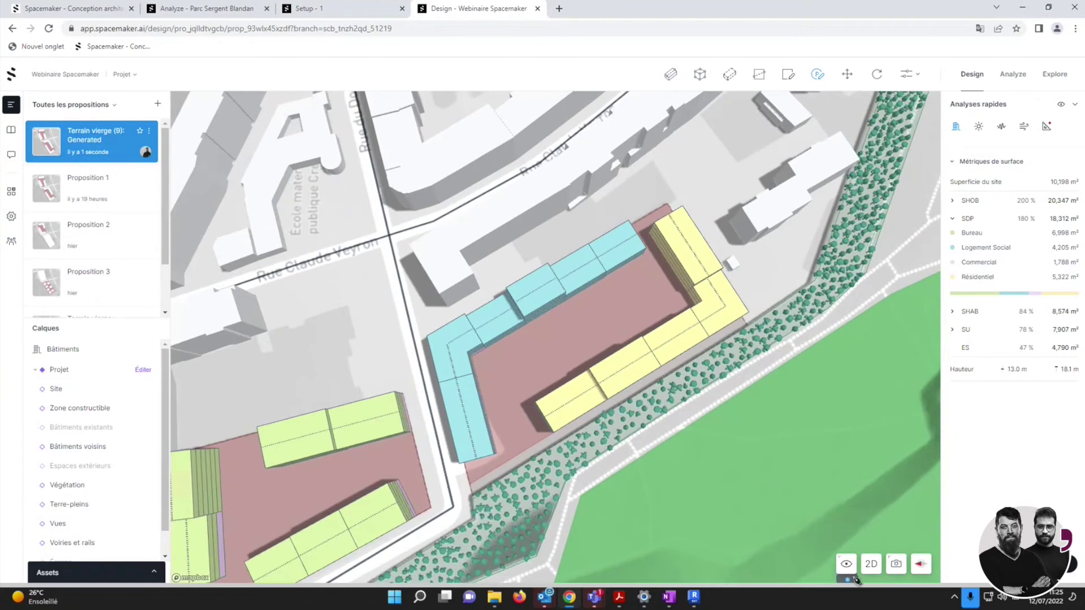
{"action": "left_click", "coordinate": [870, 563]}
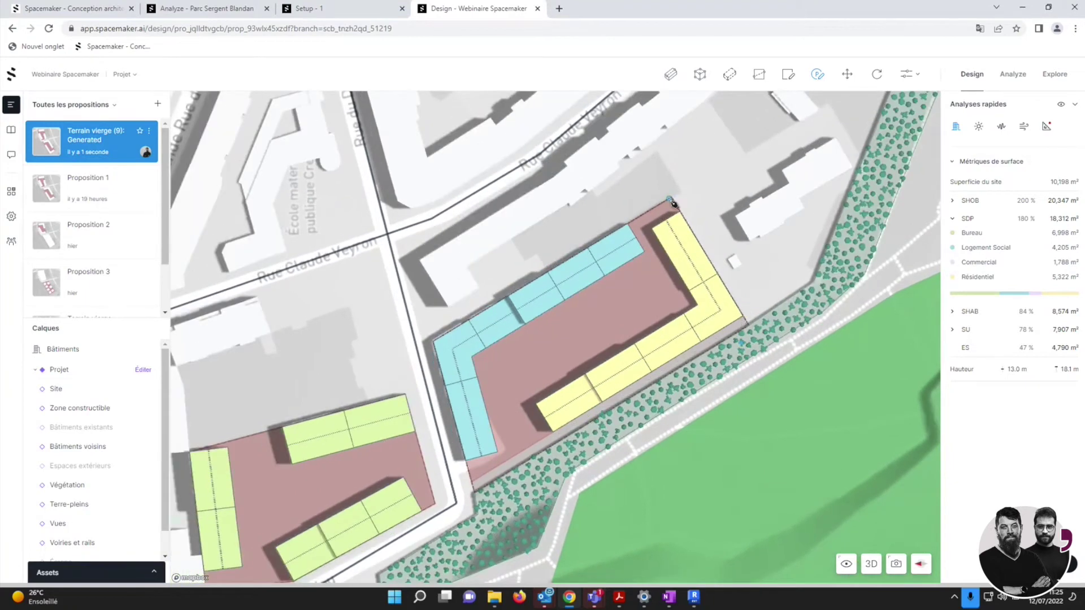
{"action": "left_click", "coordinate": [672, 198]}
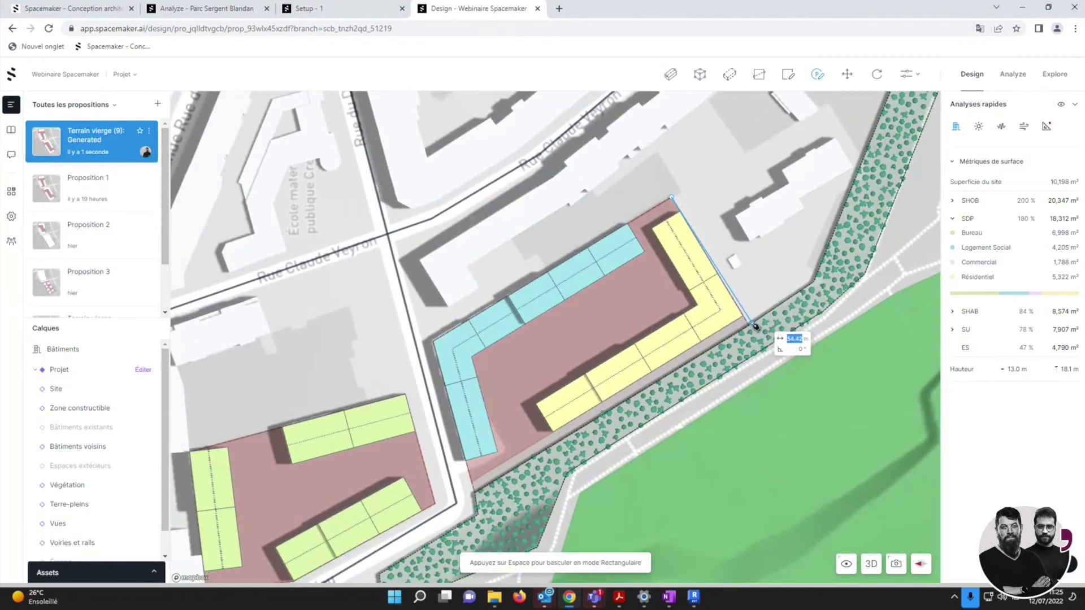
{"action": "left_click", "coordinate": [749, 326]}
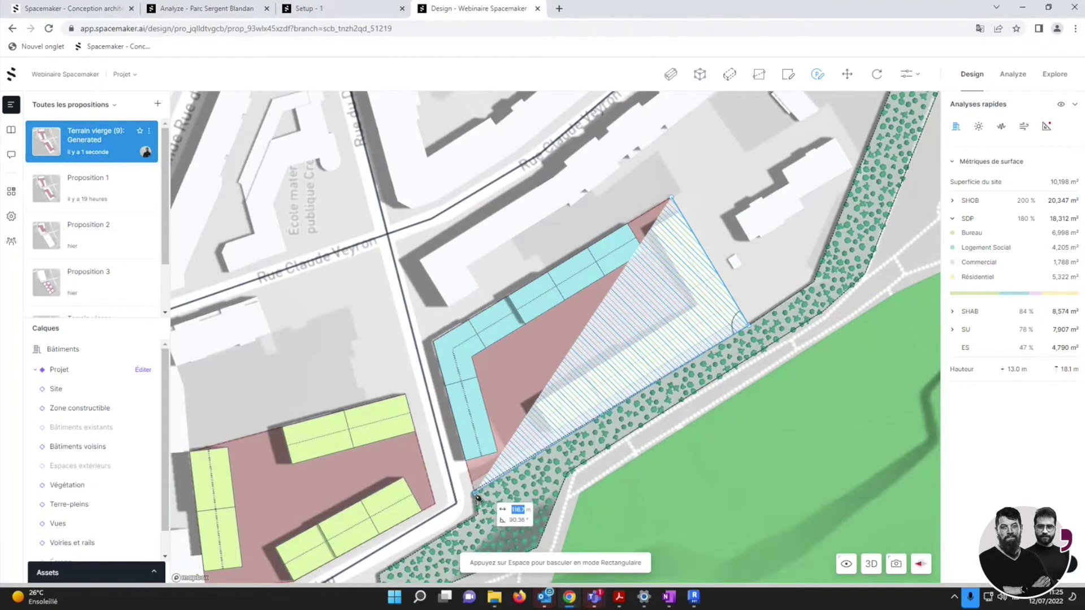
{"action": "scroll", "coordinate": [476, 498], "scroll_direction": "up", "scroll_amount": 5}
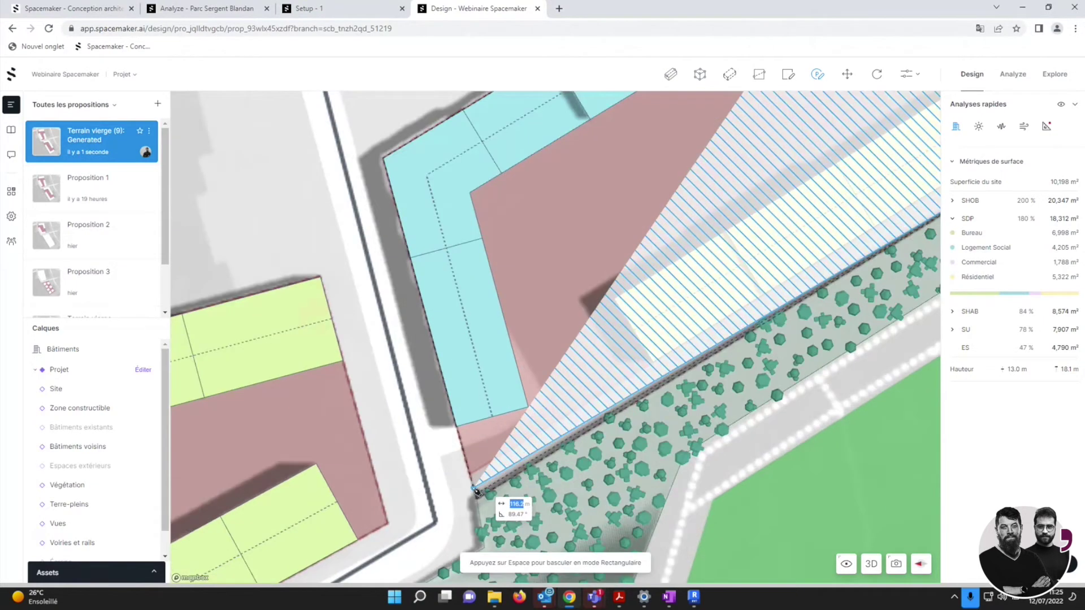
{"action": "left_click", "coordinate": [475, 497]}
{"action": "scroll", "coordinate": [476, 497], "scroll_direction": "down", "scroll_amount": 3}
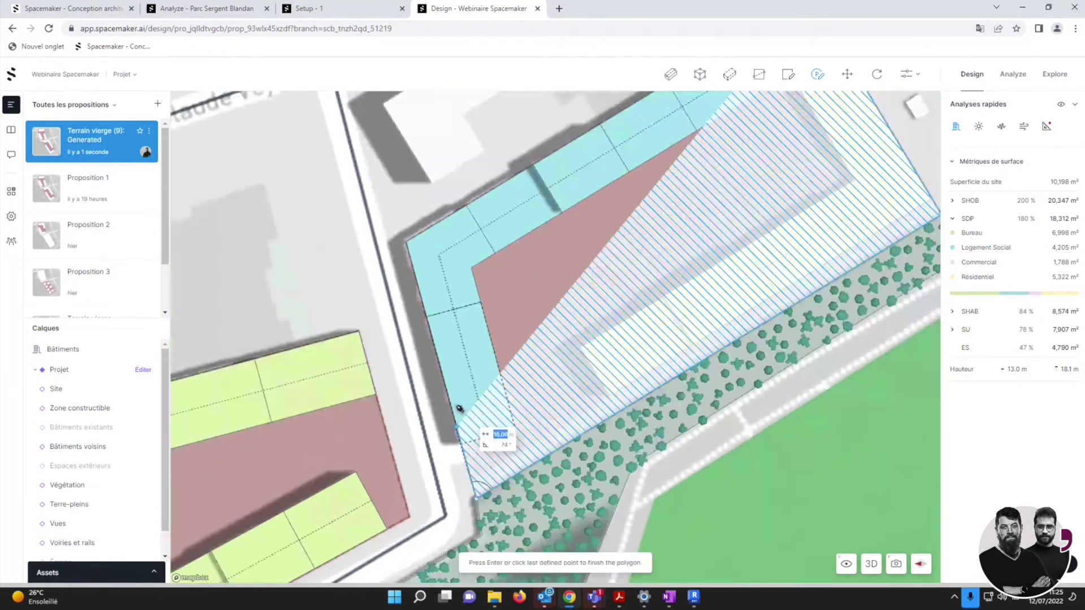
{"action": "left_click", "coordinate": [406, 242]}
{"action": "scroll", "coordinate": [428, 312], "scroll_direction": "down", "scroll_amount": 5}
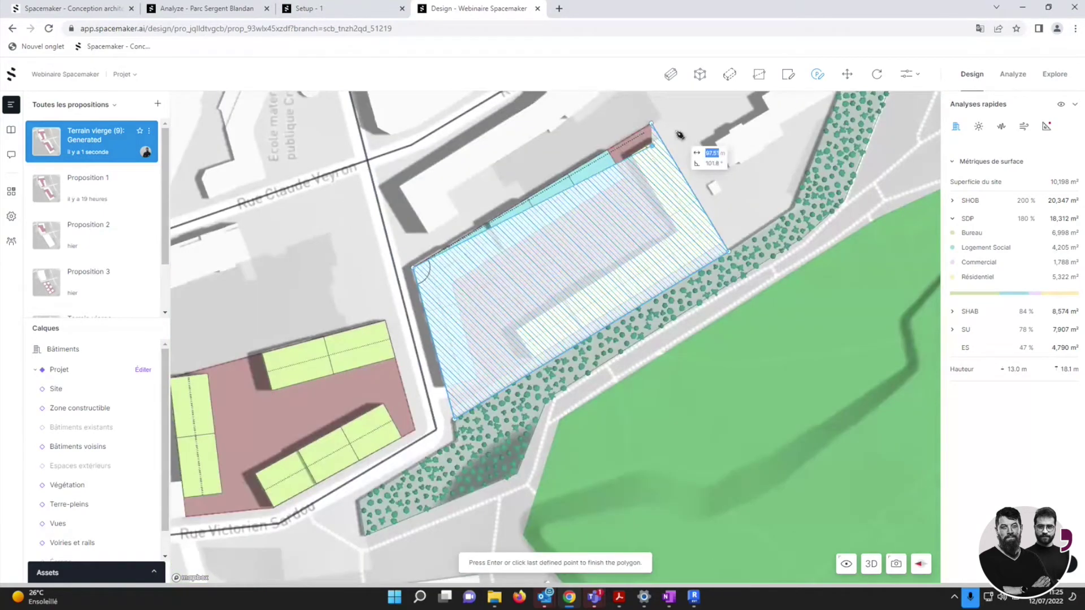
{"action": "left_click", "coordinate": [655, 129]}
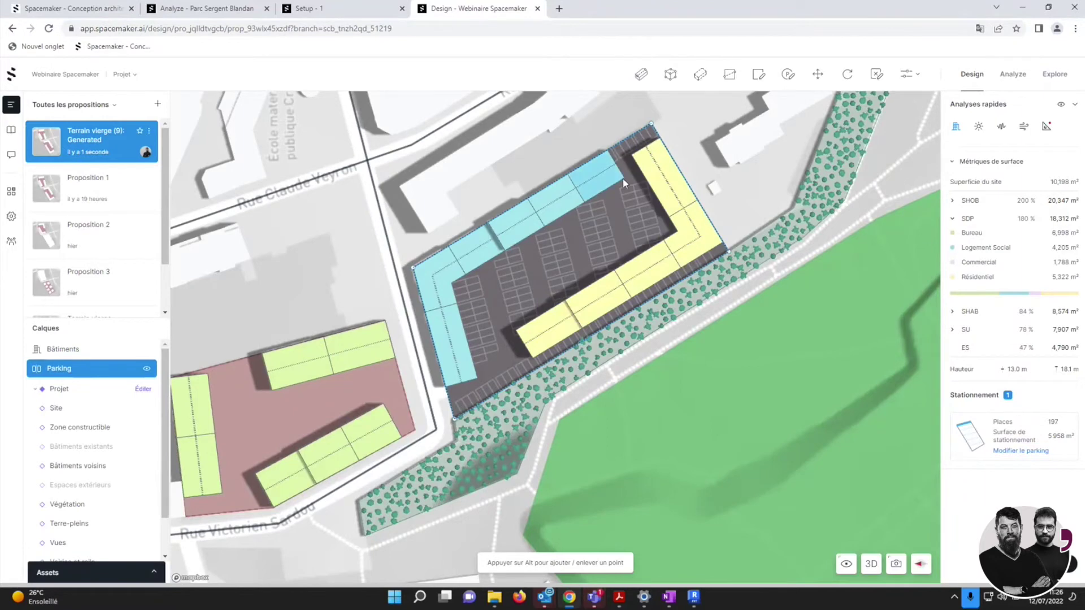
Hide the buildings, open the new parking area's settings and realign its rows along the parcel's long side.
{"action": "left_click", "coordinate": [147, 350]}
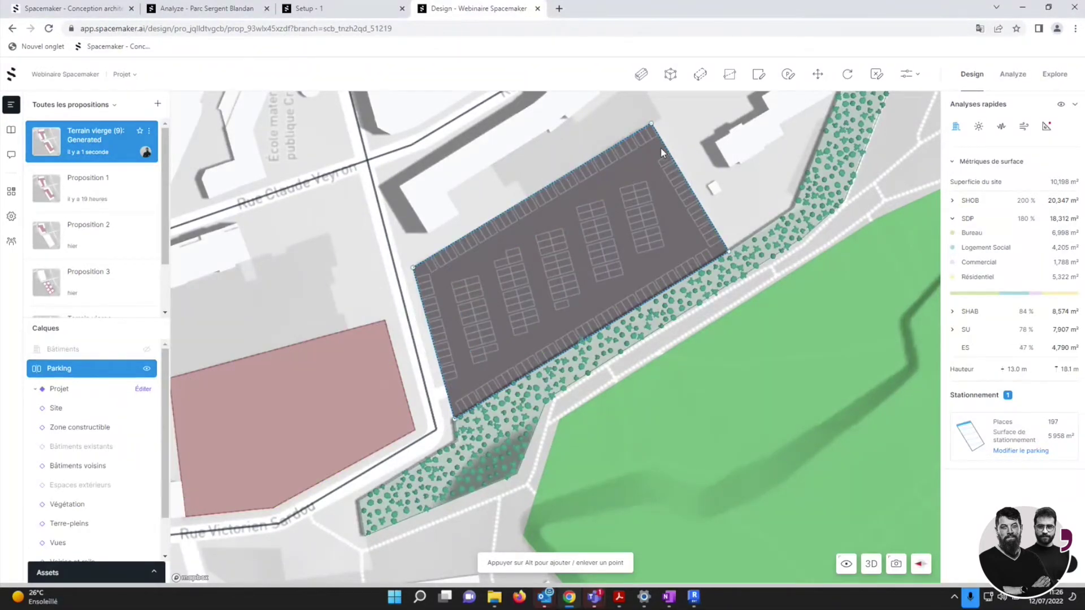
{"action": "left_click", "coordinate": [1021, 451]}
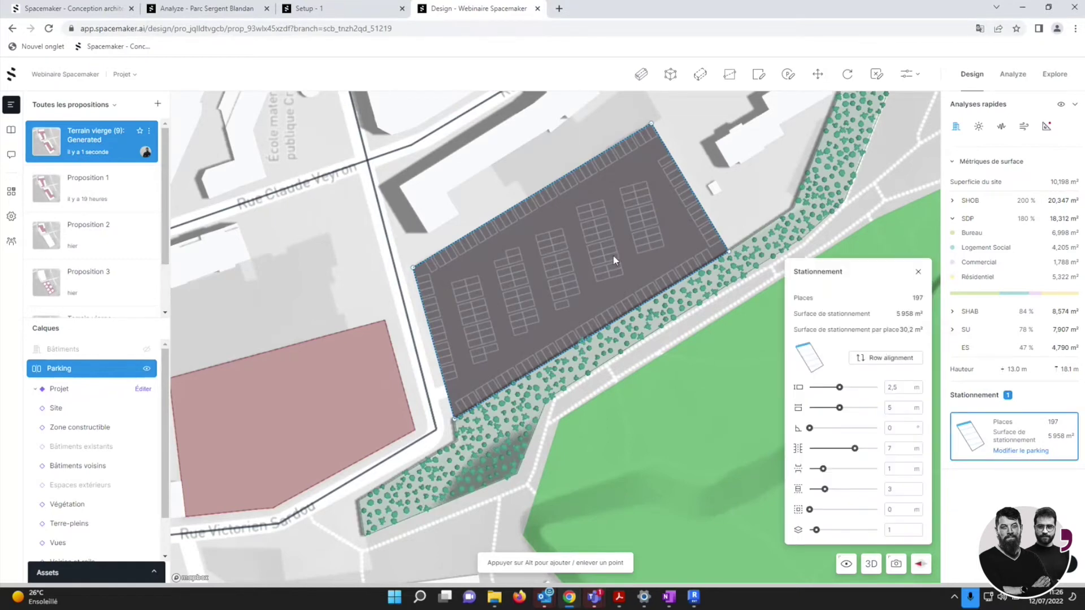
{"action": "left_click", "coordinate": [891, 358]}
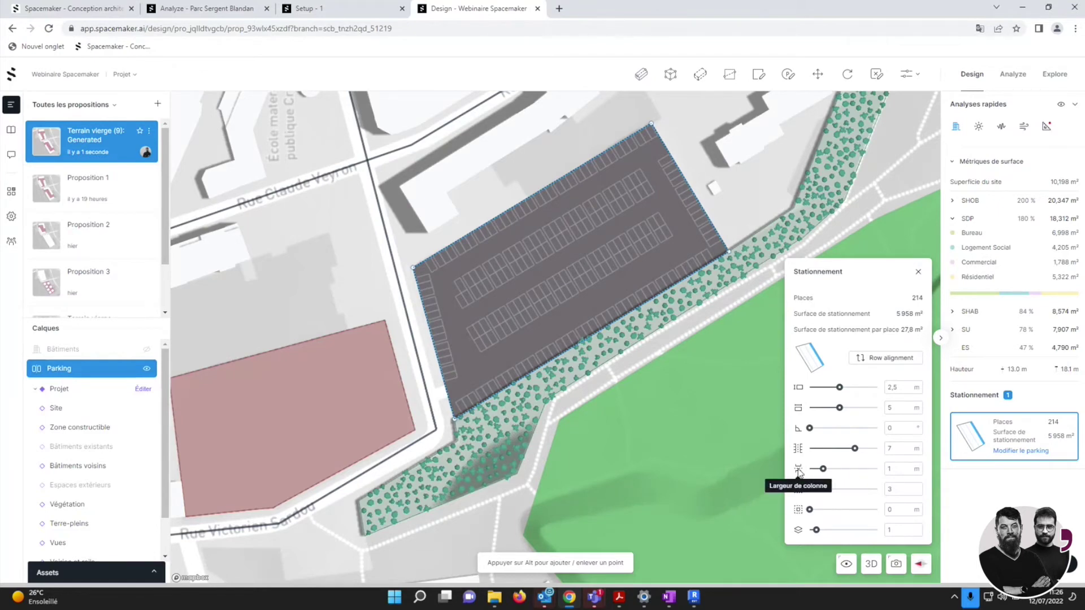
Set the parking's driving aisle width to 5.5 m and its number of levels to 2, and close its settings.
{"action": "double_click", "coordinate": [903, 449]}
{"action": "type", "text": "5.5"}
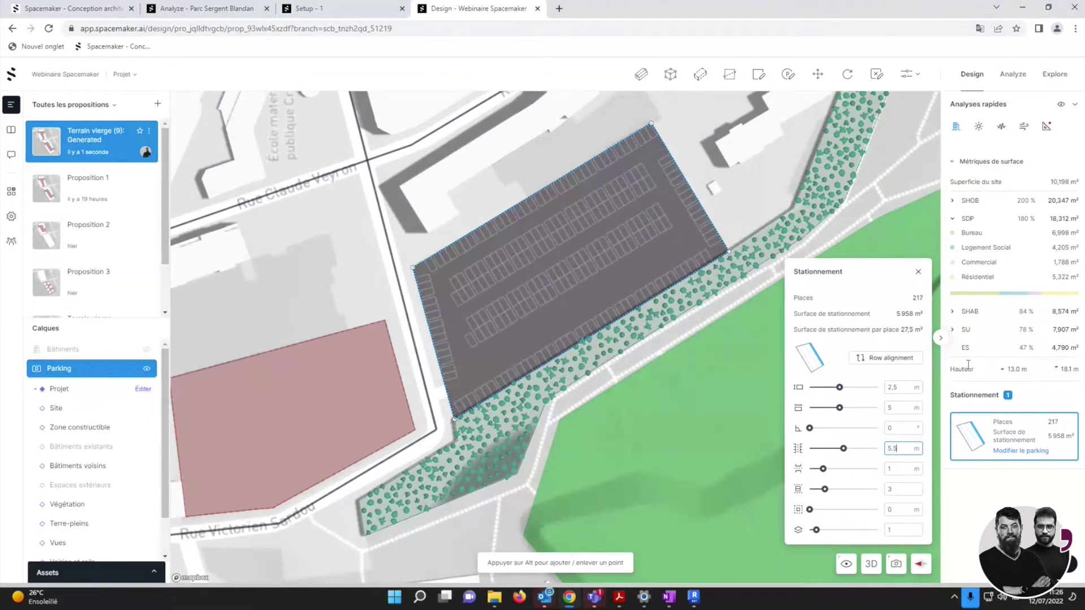
{"action": "double_click", "coordinate": [892, 530]}
{"action": "type", "text": "2"}
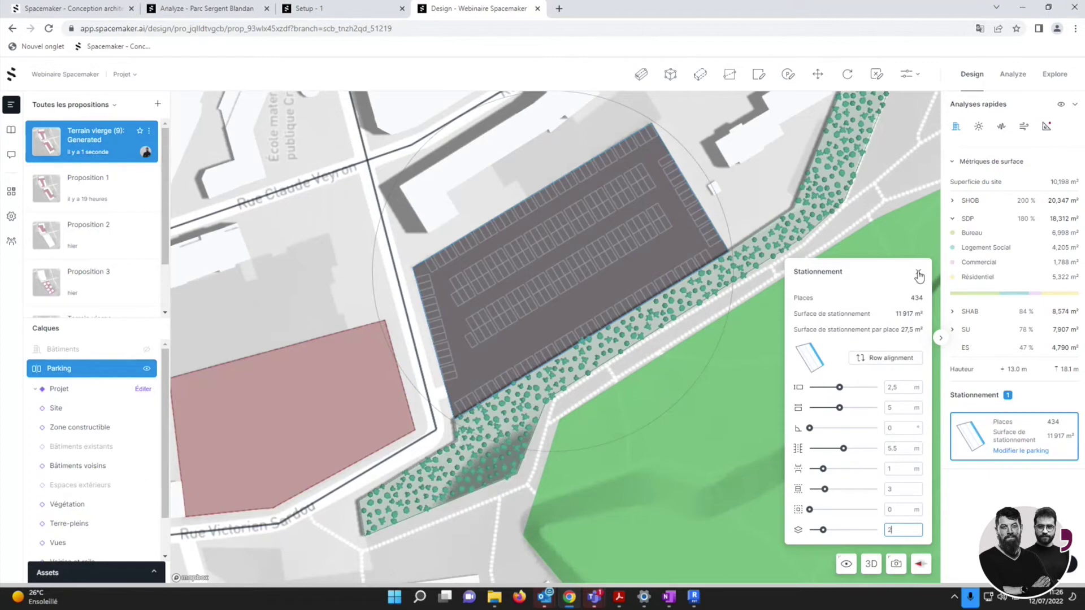
{"action": "left_click", "coordinate": [917, 274]}
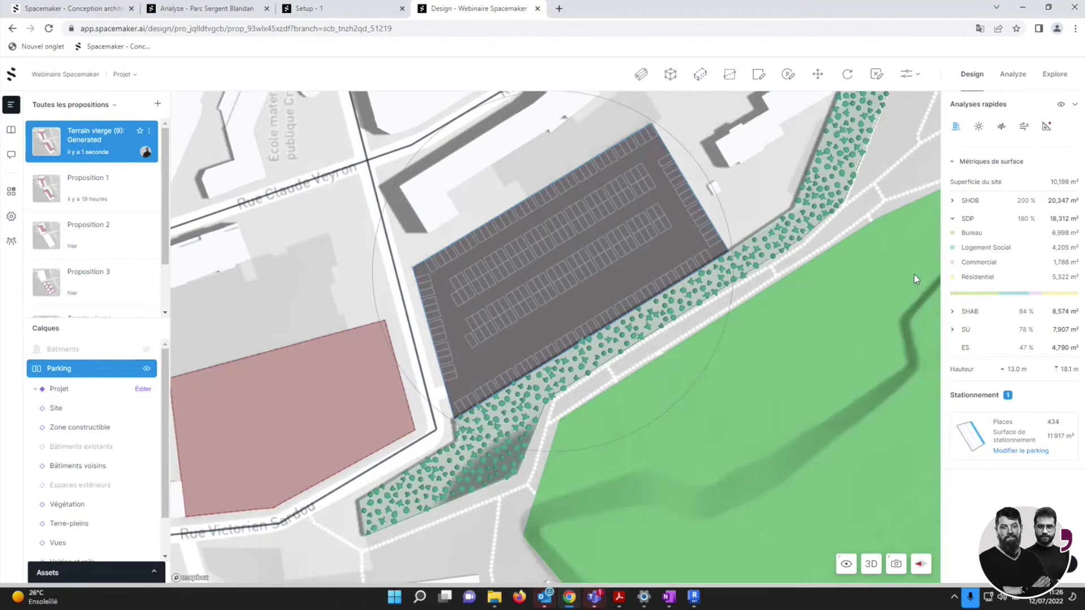
Show the buildings again above the parking area and return to the 3D view.
{"action": "left_click", "coordinate": [147, 349]}
{"action": "mouse_move", "coordinate": [673, 383]}
{"action": "right_mouse_down"}
{"action": "mouse_move", "coordinate": [672, 359]}
{"action": "mouse_move", "coordinate": [681, 368]}
{"action": "right_mouse_up"}
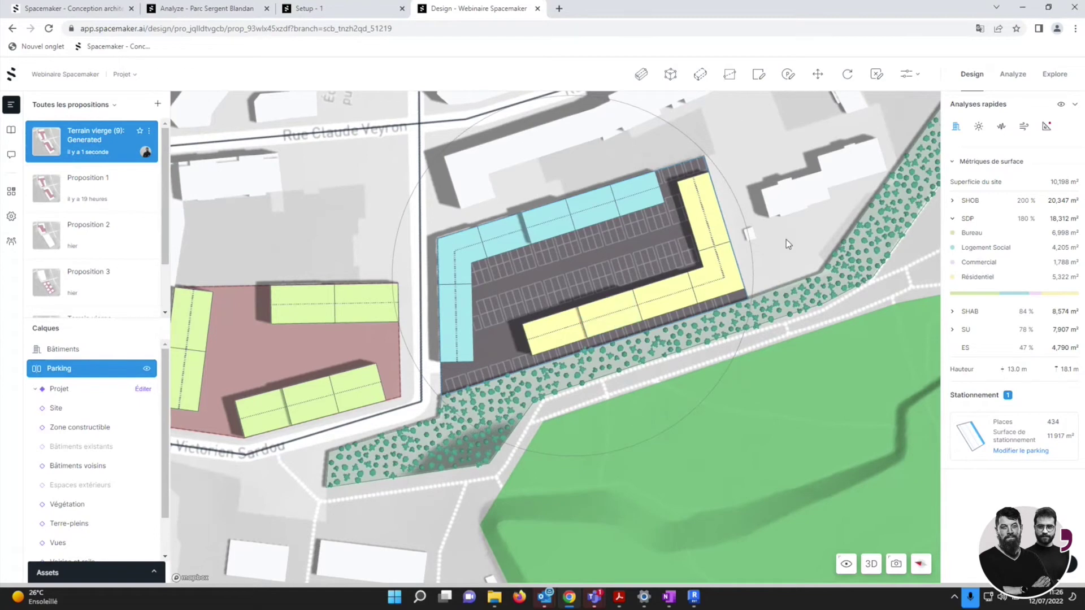
{"action": "left_click", "coordinate": [870, 569]}
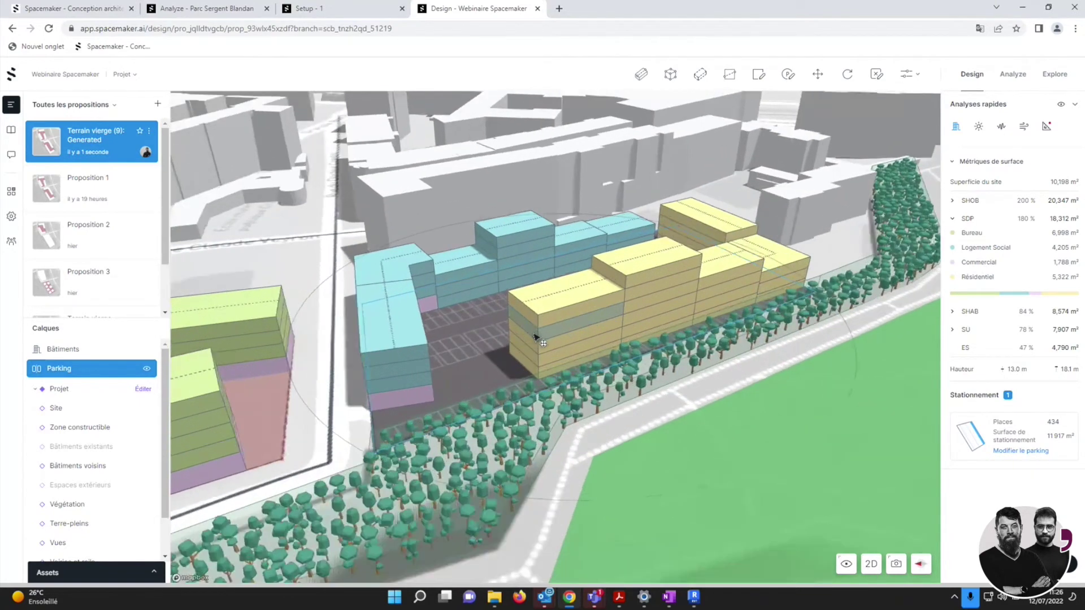
Add apartments to the larger parcel's park-side residential building and to its L-shaped social housing building.
{"action": "left_click", "coordinate": [632, 258]}
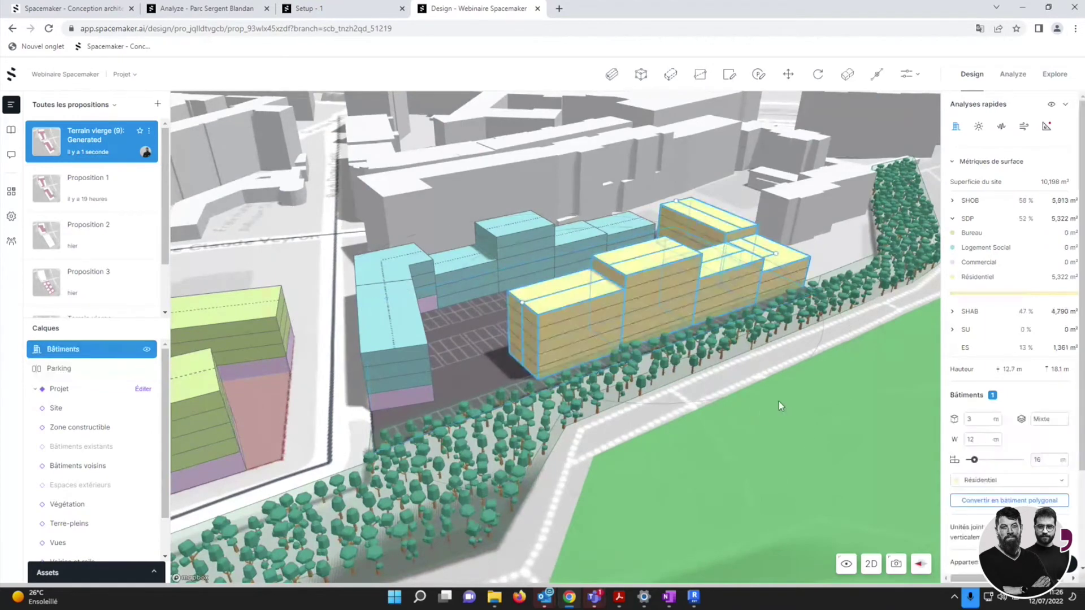
{"action": "left_click_drag", "start_coordinate": [806, 412], "coordinate": [724, 436]}
{"action": "scroll", "coordinate": [983, 480], "scroll_direction": "down", "scroll_amount": 3}
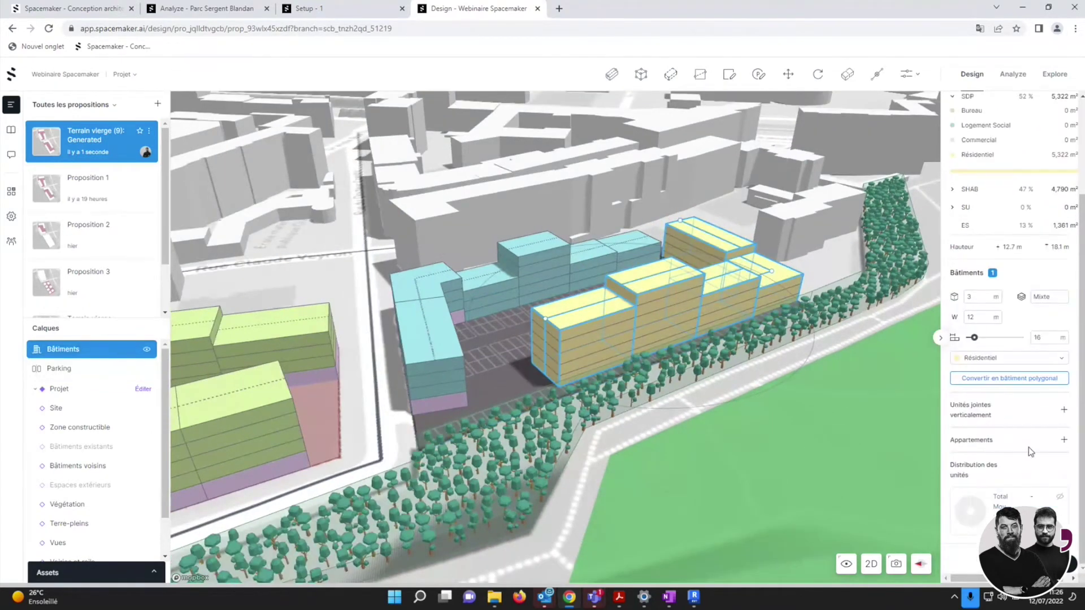
{"action": "left_click", "coordinate": [1066, 442]}
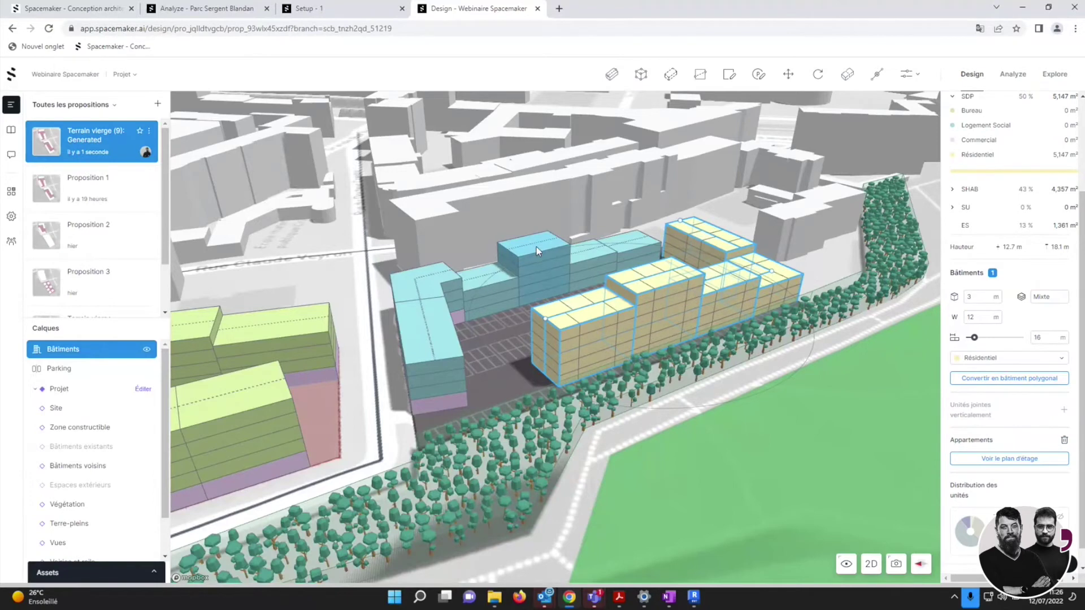
{"action": "left_click", "coordinate": [1064, 440]}
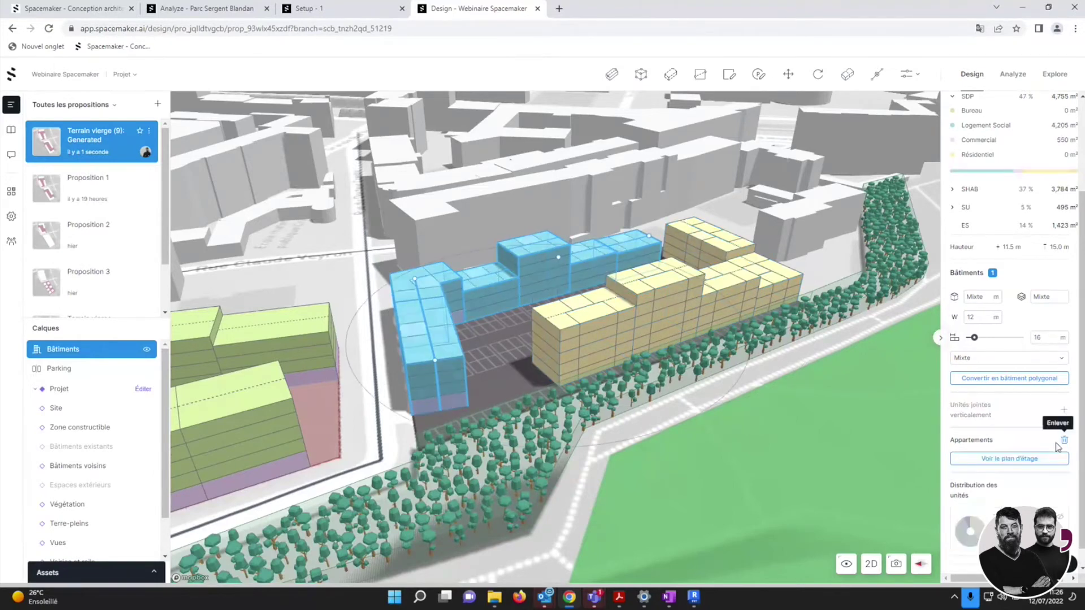
{"action": "left_click", "coordinate": [564, 259]}
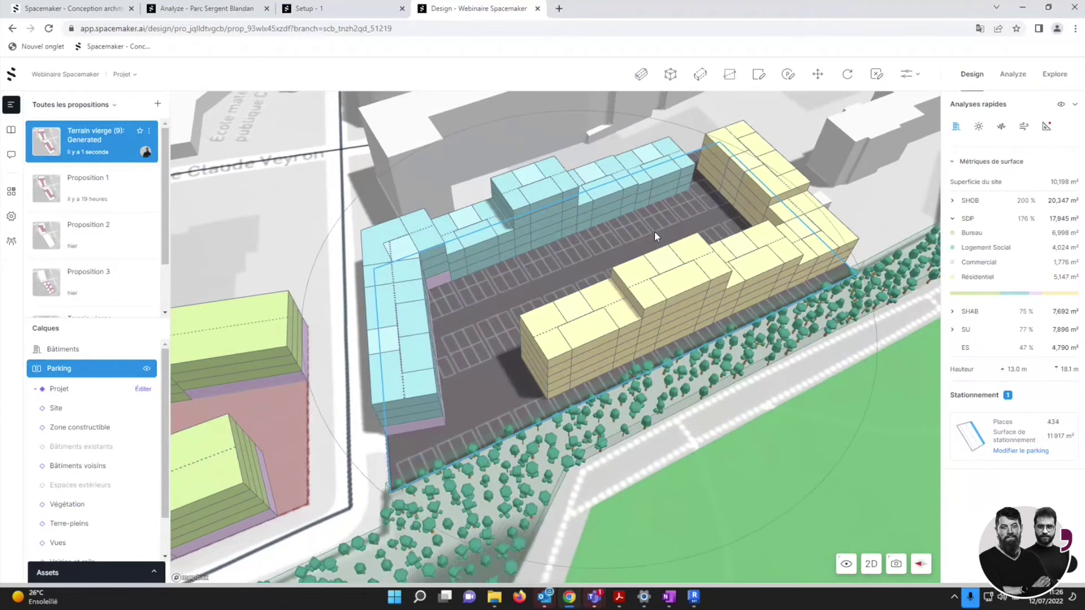
Check the park-side residential building's unit distribution and the project's apartment typology definitions, leaving the definitions unsaved.
{"action": "left_click", "coordinate": [670, 273]}
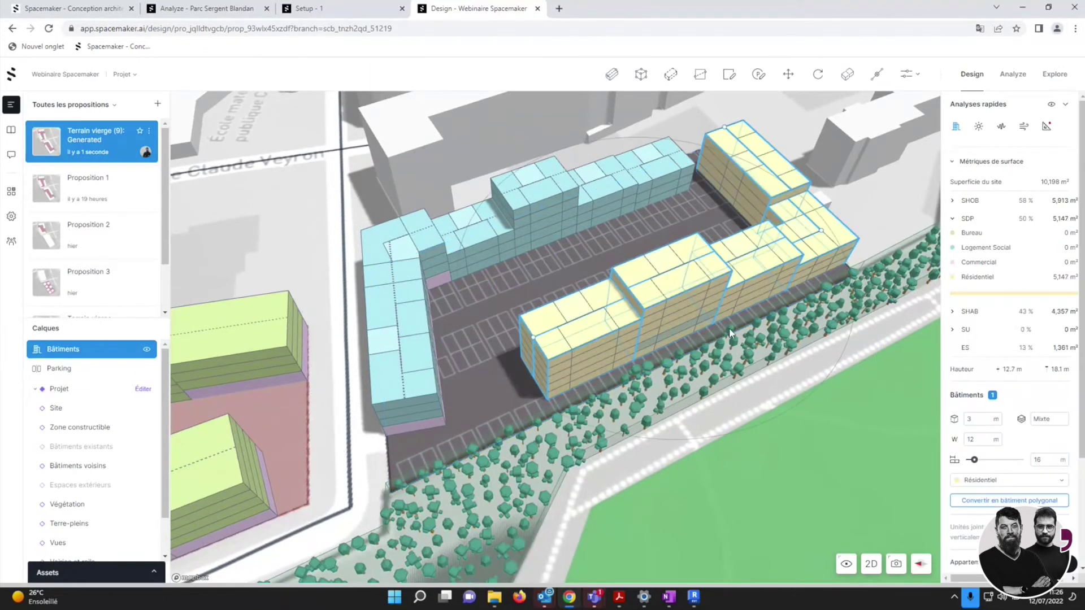
{"action": "scroll", "coordinate": [1008, 502], "scroll_direction": "down", "scroll_amount": 3}
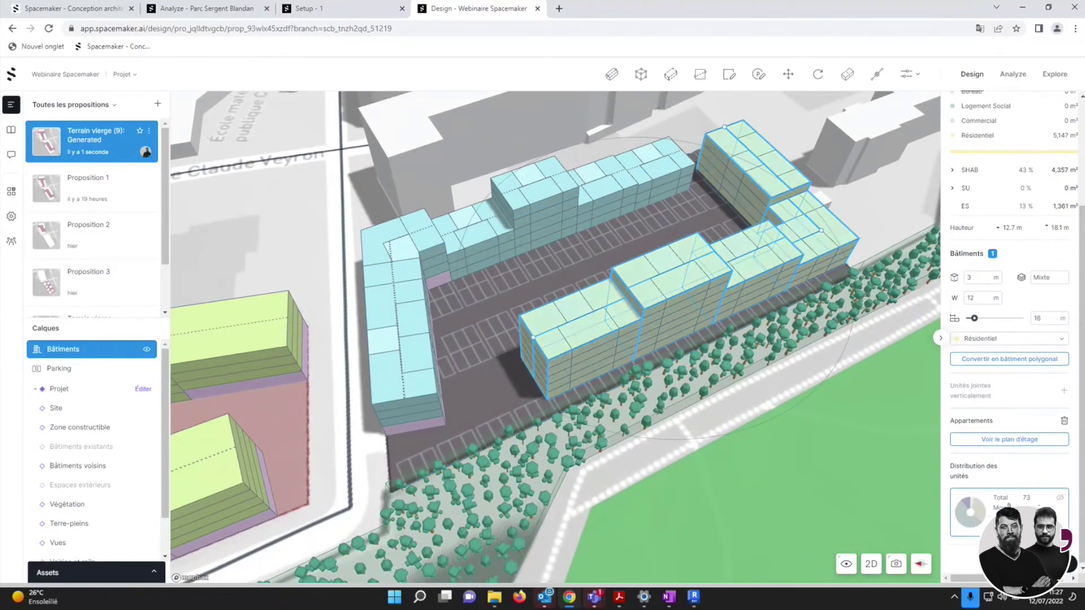
{"action": "left_click", "coordinate": [1010, 506]}
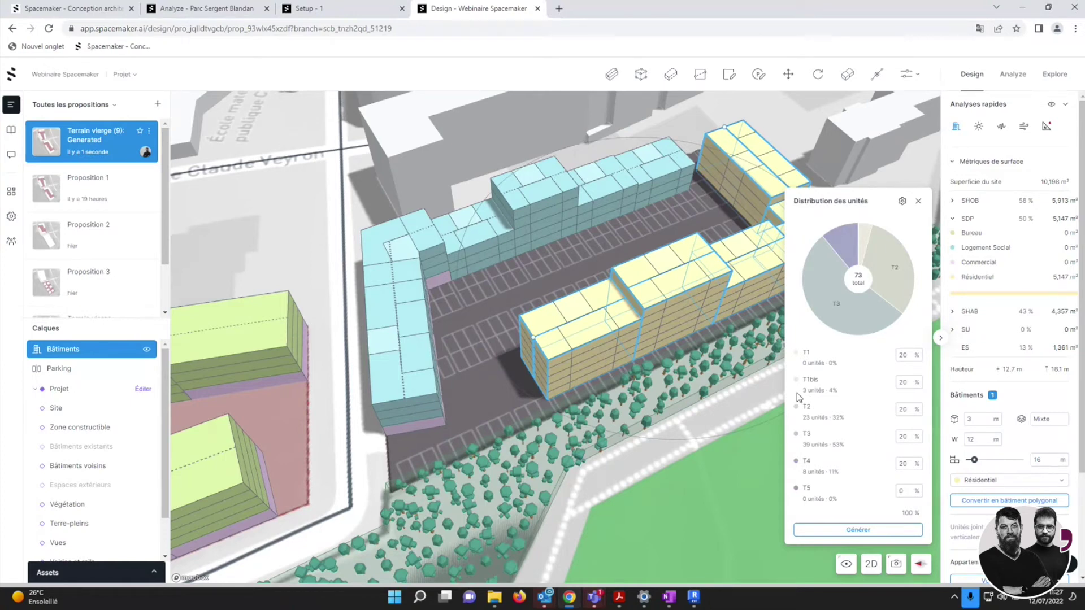
{"action": "left_click", "coordinate": [859, 532]}
{"action": "left_click", "coordinate": [902, 201]}
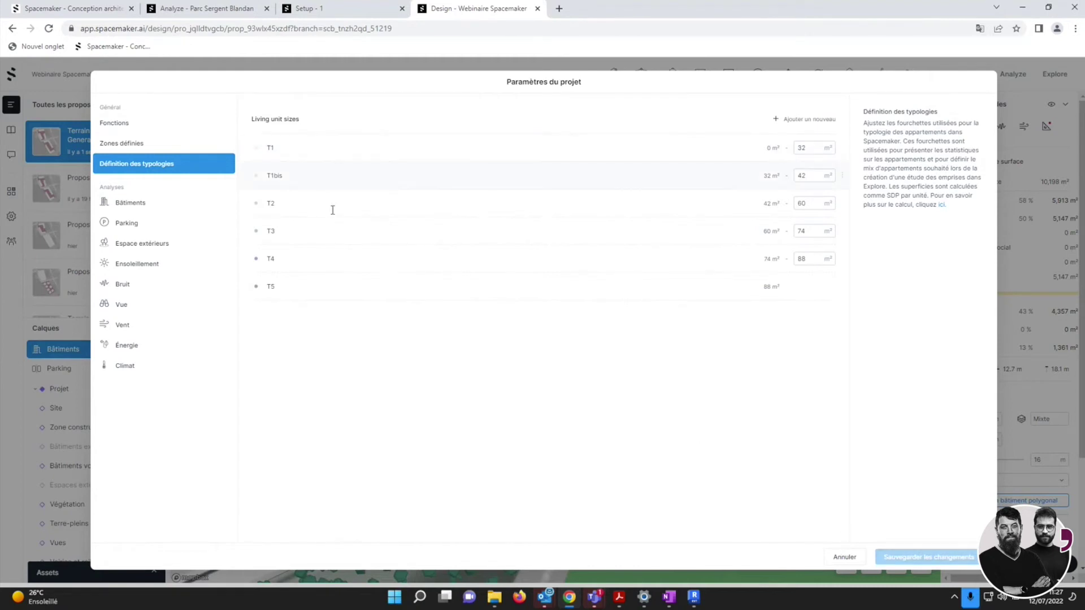
{"action": "left_click", "coordinate": [844, 557]}
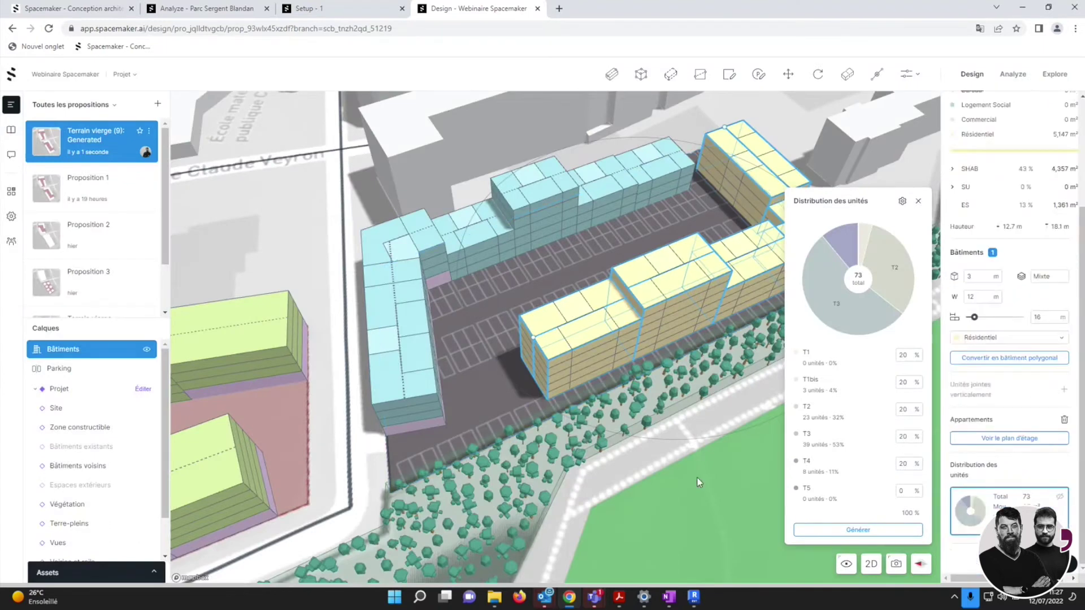
Open the park-side residential building's floor plans and display the first floor (1er étage).
{"action": "left_click", "coordinate": [700, 270]}
{"action": "scroll", "coordinate": [1014, 451], "scroll_direction": "down", "scroll_amount": 3}
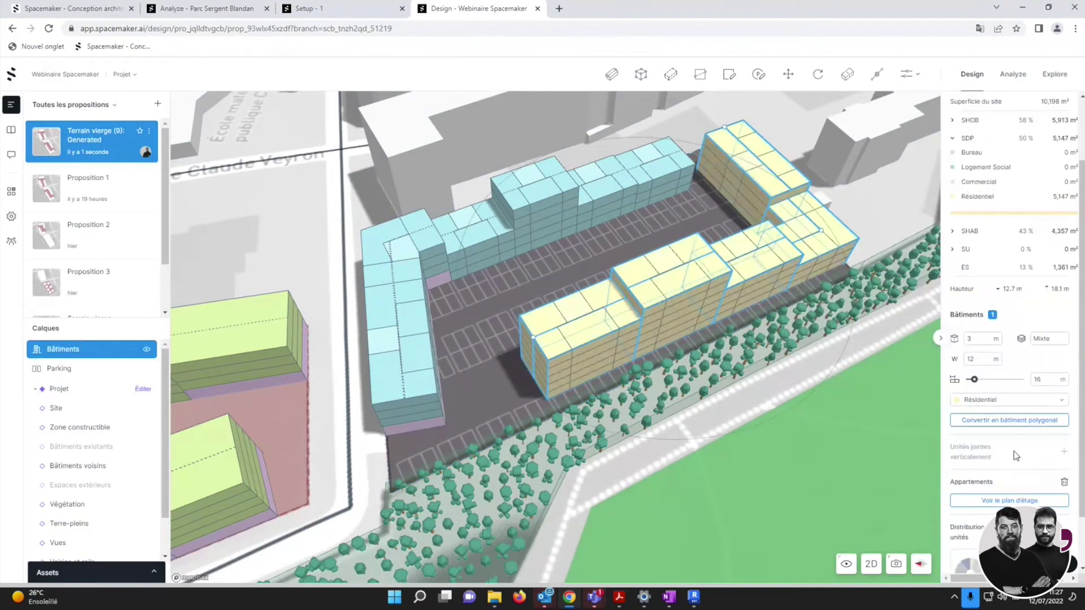
{"action": "left_click", "coordinate": [996, 440]}
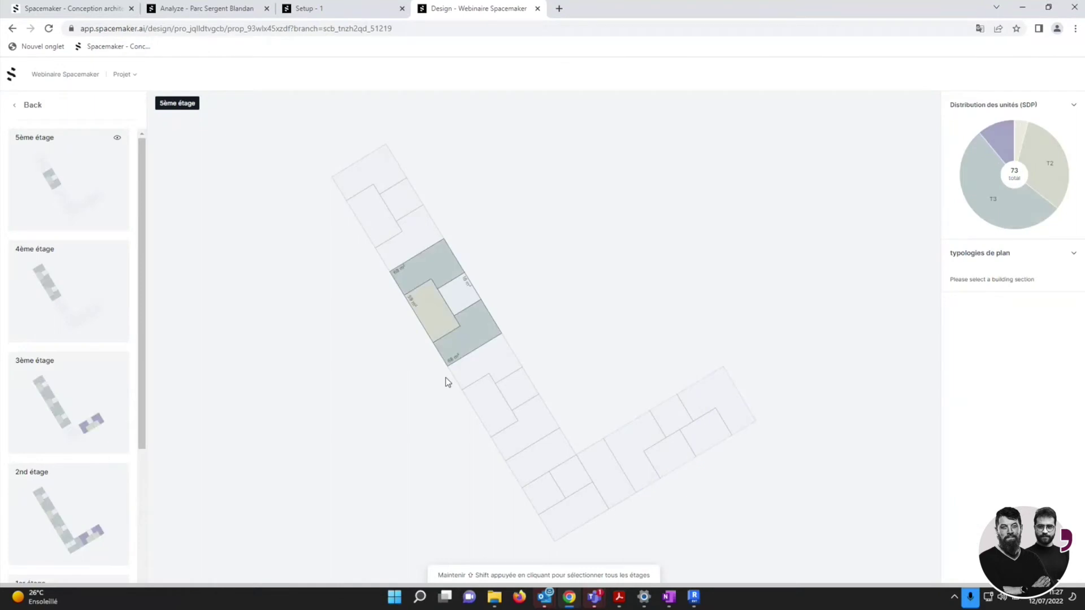
{"action": "scroll", "coordinate": [78, 419], "scroll_direction": "down", "scroll_amount": 3}
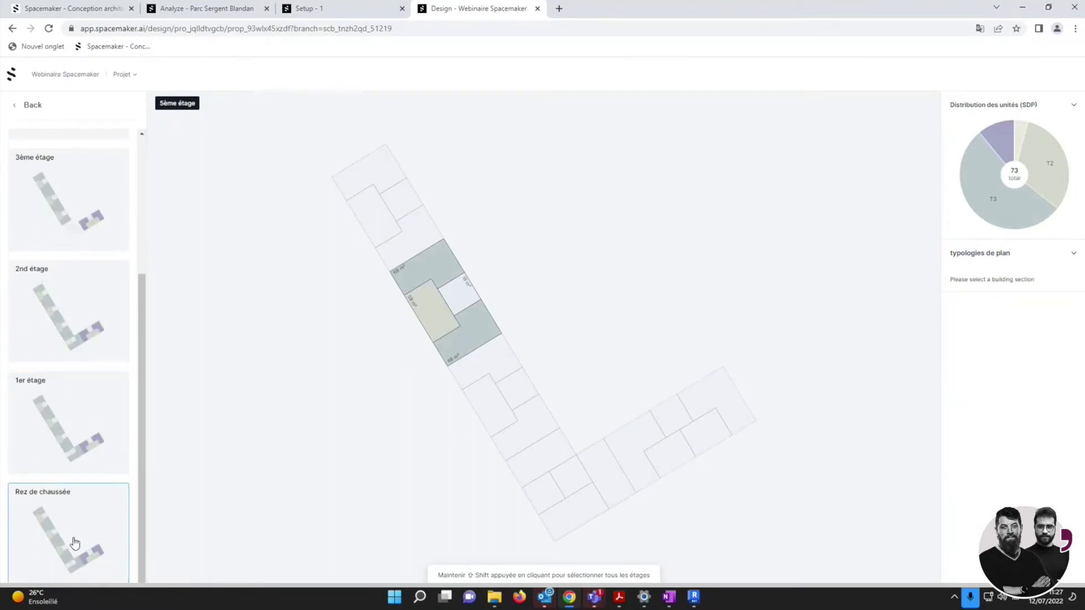
{"action": "scroll", "coordinate": [78, 339], "scroll_direction": "up", "scroll_amount": 3}
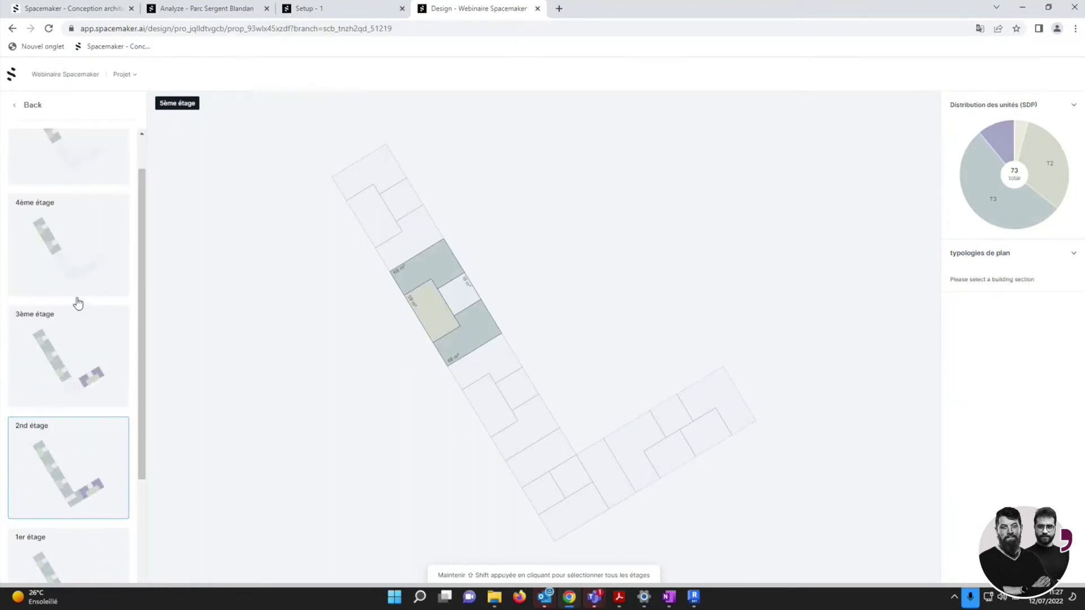
{"action": "scroll", "coordinate": [93, 361], "scroll_direction": "down", "scroll_amount": 3}
{"action": "left_click", "coordinate": [101, 441]}
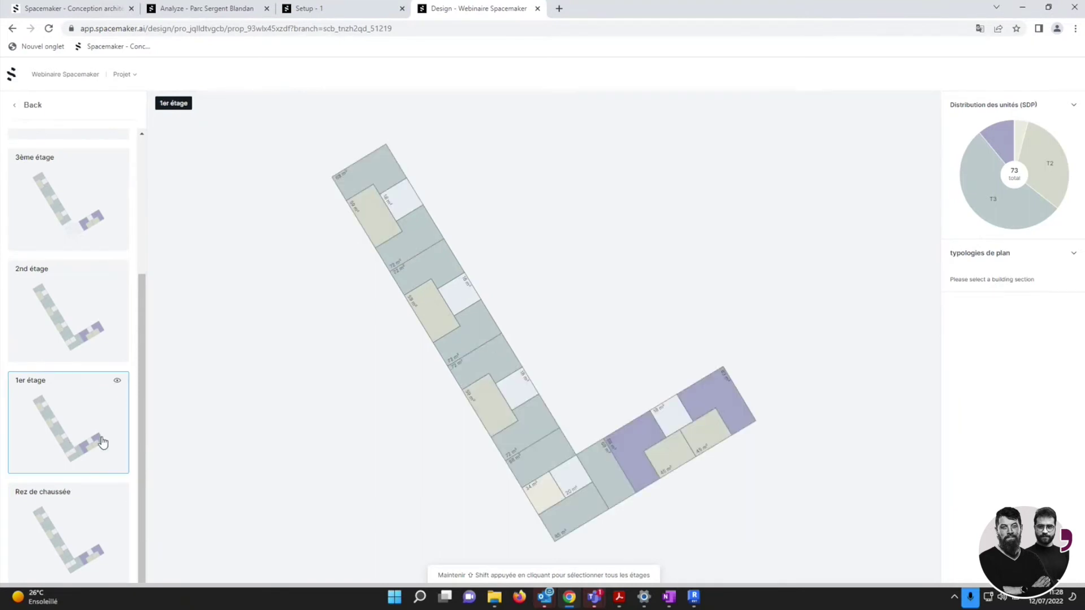
Try several Noyau-C plan typologies on the end section of the short wing on the first floor.
{"action": "left_click", "coordinate": [682, 425]}
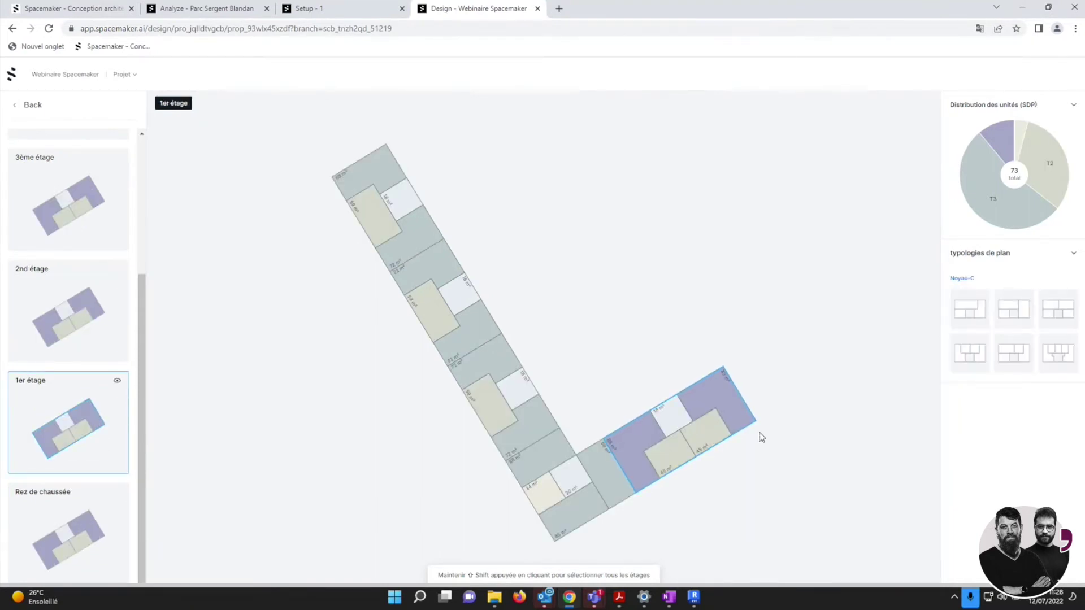
{"action": "left_click", "coordinate": [968, 320]}
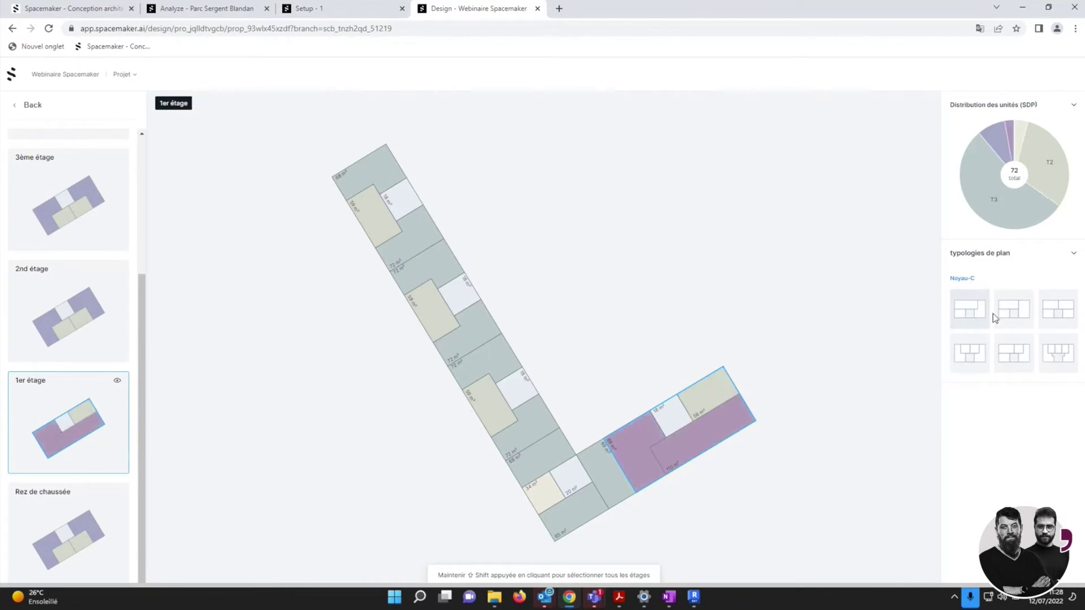
{"action": "left_click", "coordinate": [1055, 315]}
{"action": "left_click", "coordinate": [1059, 354]}
{"action": "left_click", "coordinate": [1011, 359]}
{"action": "left_click", "coordinate": [969, 354]}
Apply the Noyau-B plan typology to all floors of the long wing's section next to the corner section, and return to the model.
{"action": "left_click", "coordinate": [522, 428]}
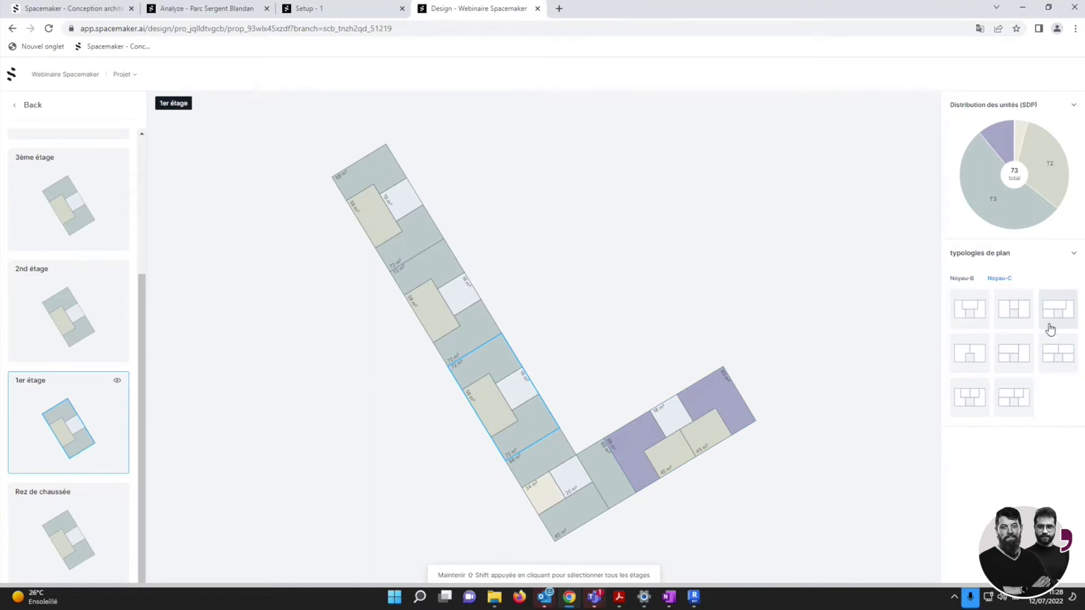
{"action": "left_click", "coordinate": [963, 281]}
{"action": "left_click", "coordinate": [969, 309]}
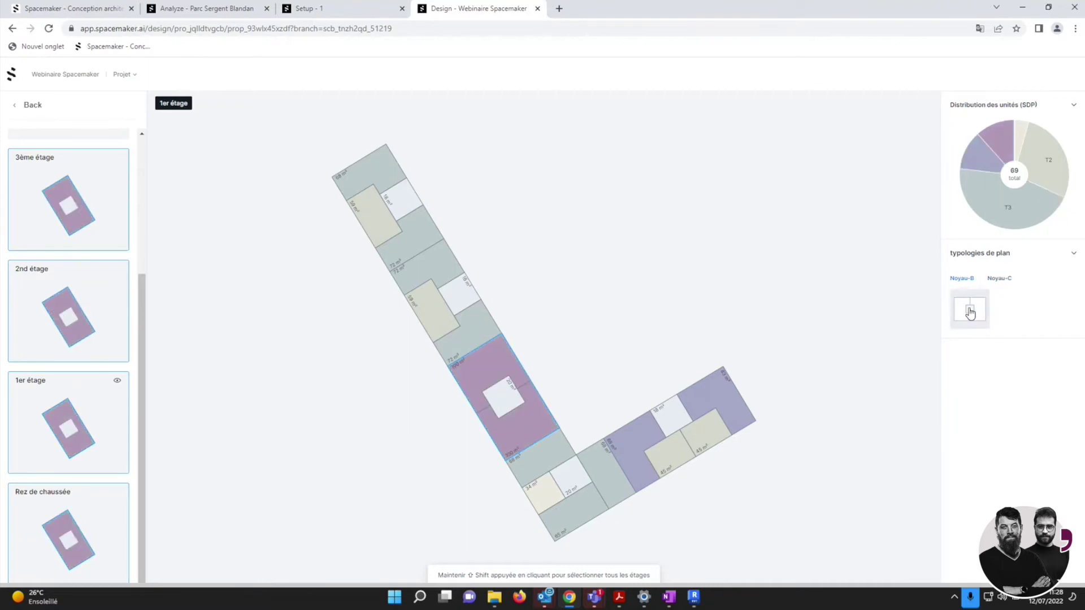
{"action": "left_click", "coordinate": [32, 106]}
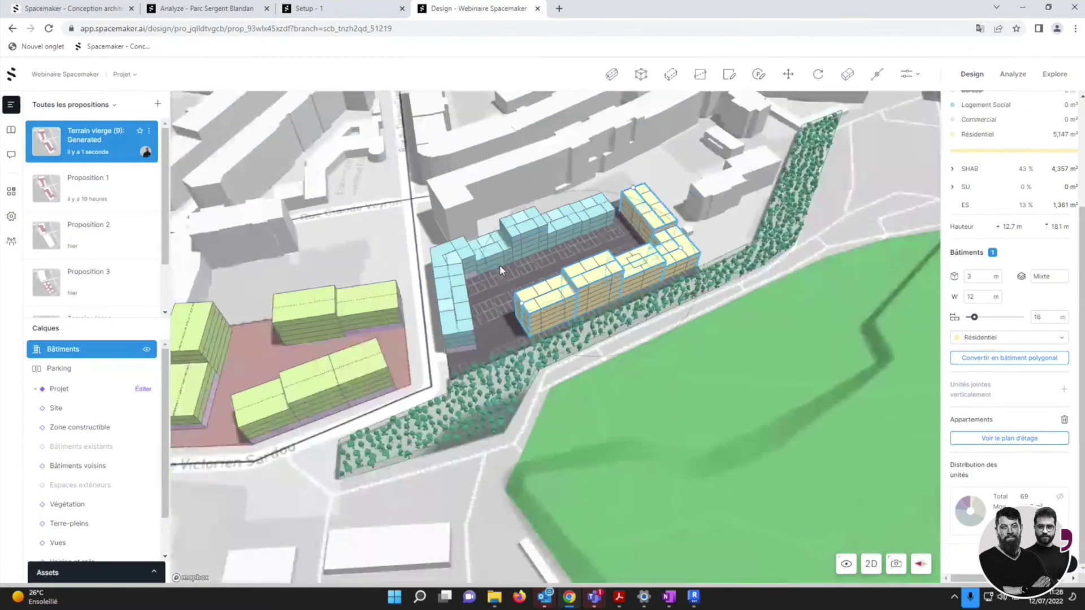
Deselect the residential building, hide the buildings layer and select the larger parcel's parking area.
{"action": "scroll", "coordinate": [388, 251], "scroll_direction": "up", "scroll_amount": 3}
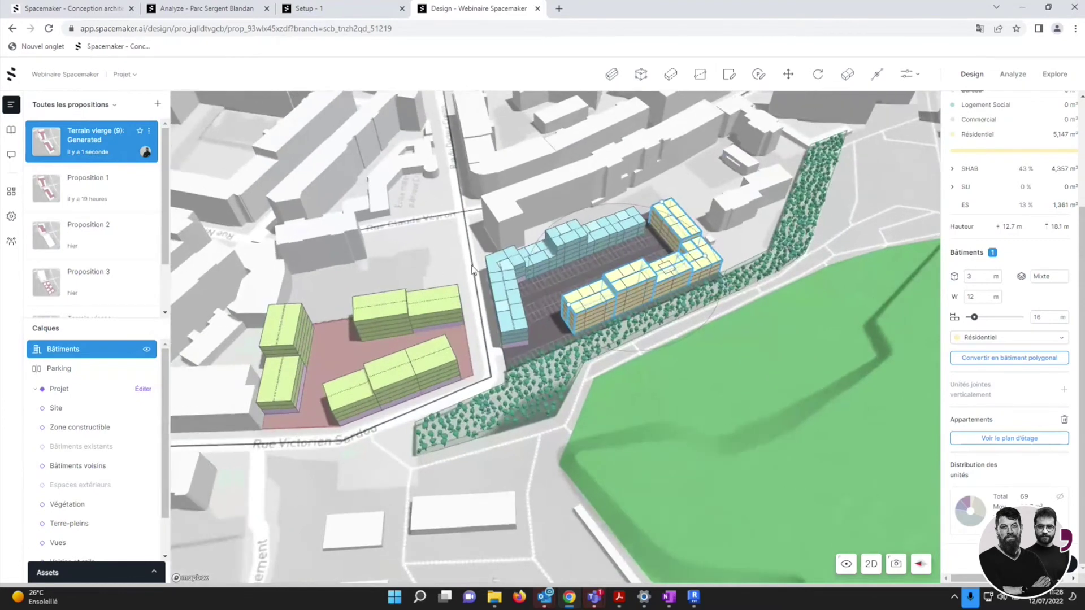
{"action": "right_click_drag", "start_coordinate": [589, 323], "coordinate": [644, 361]}
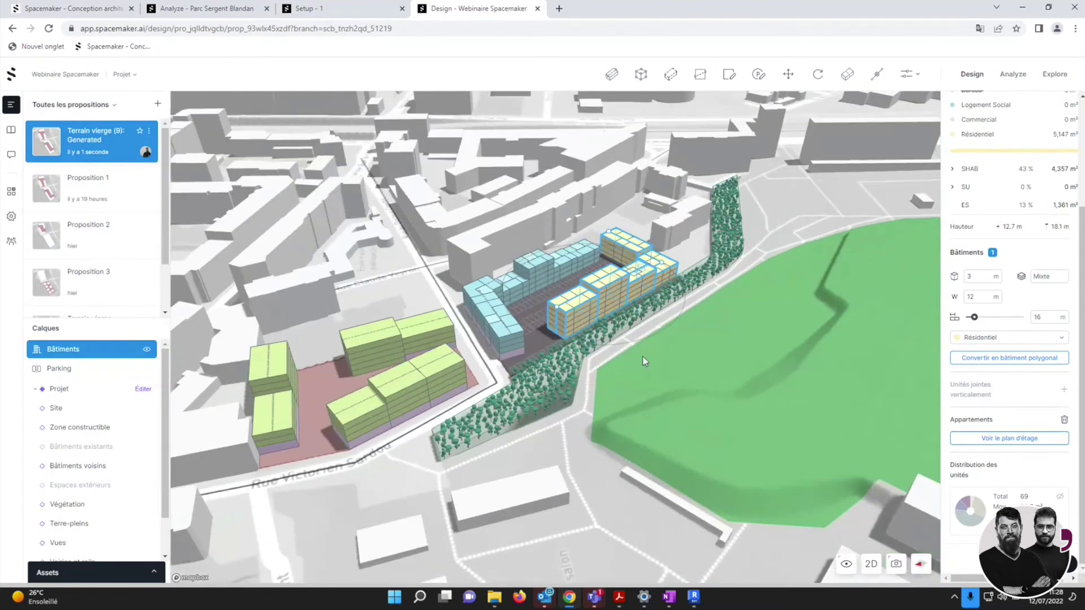
{"action": "left_click", "coordinate": [636, 355]}
{"action": "scroll", "coordinate": [500, 294], "scroll_direction": "up", "scroll_amount": 5}
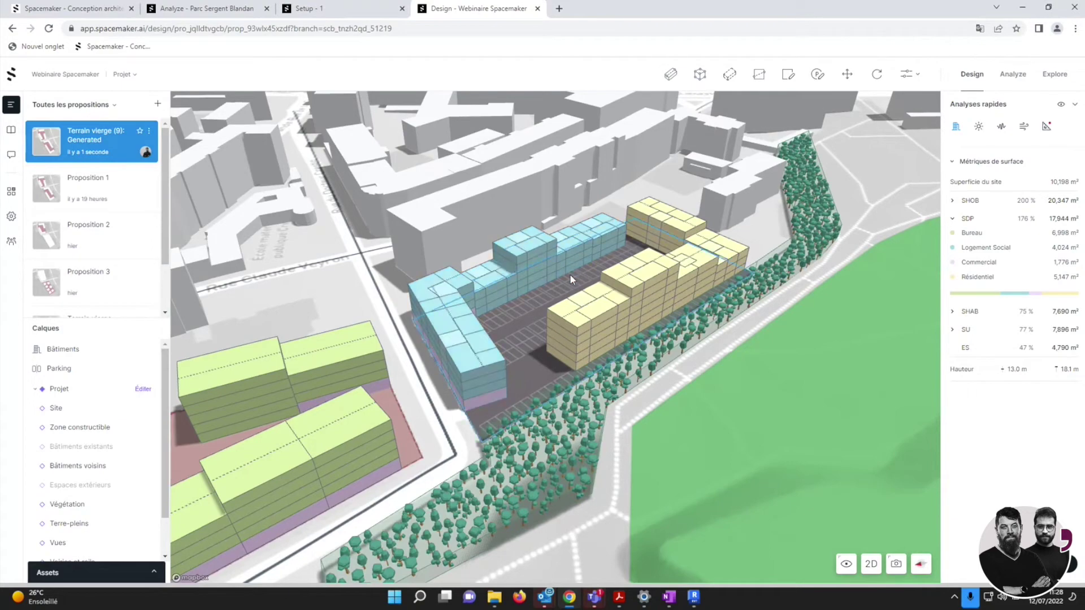
{"action": "right_click_drag", "start_coordinate": [570, 273], "coordinate": [598, 248]}
{"action": "scroll", "coordinate": [596, 242], "scroll_direction": "up", "scroll_amount": 2}
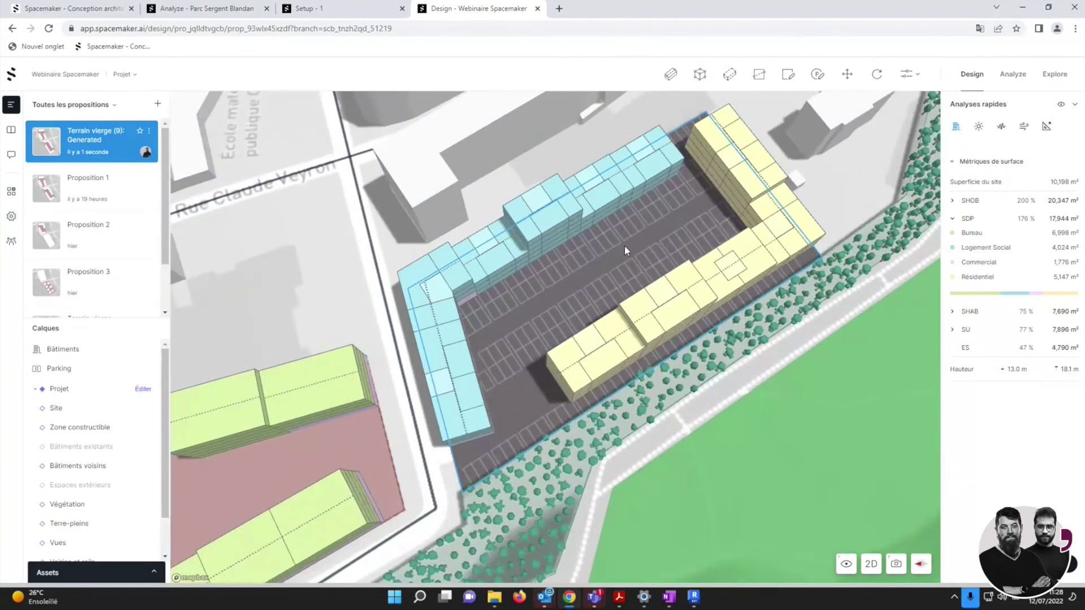
{"action": "scroll", "coordinate": [625, 246], "scroll_direction": "up", "scroll_amount": 2}
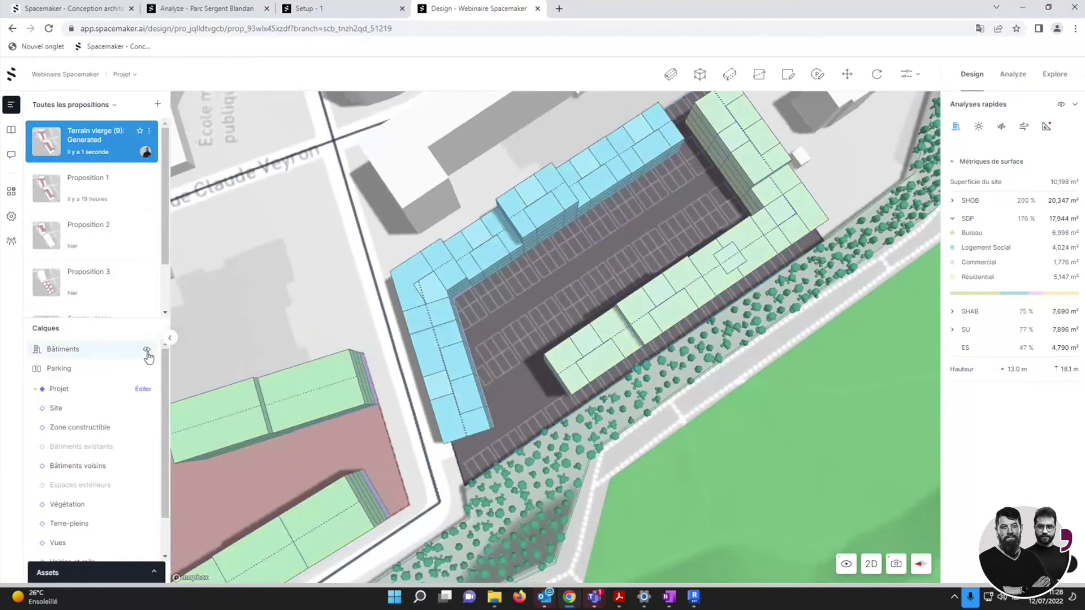
{"action": "left_click", "coordinate": [146, 349]}
{"action": "left_click", "coordinate": [588, 237]}
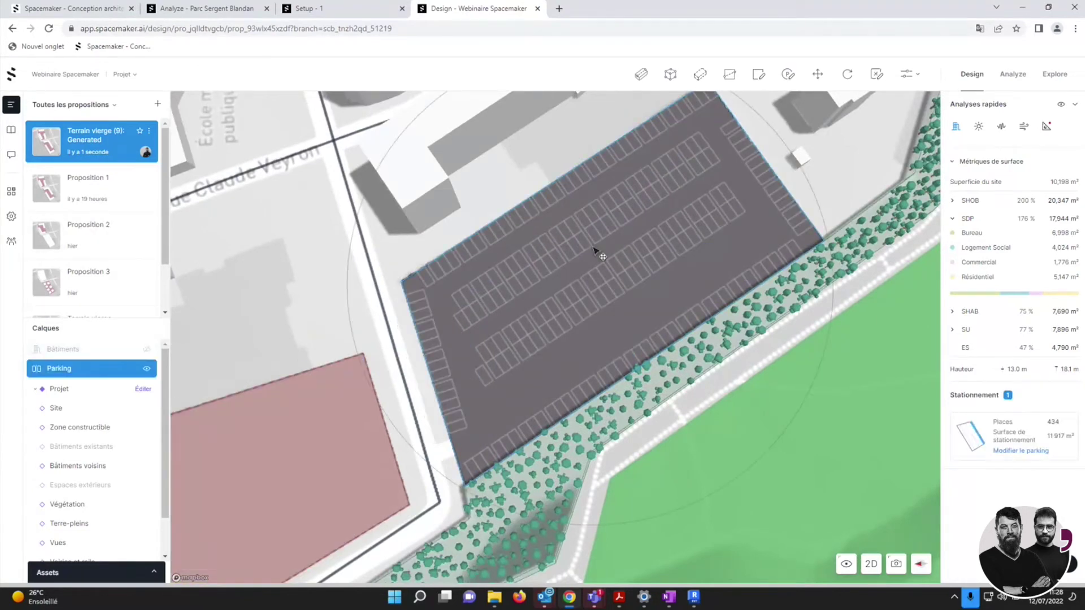
Check the parking area's Stationnement settings, close them and examine its layout of spaces.
{"action": "left_click", "coordinate": [1011, 450]}
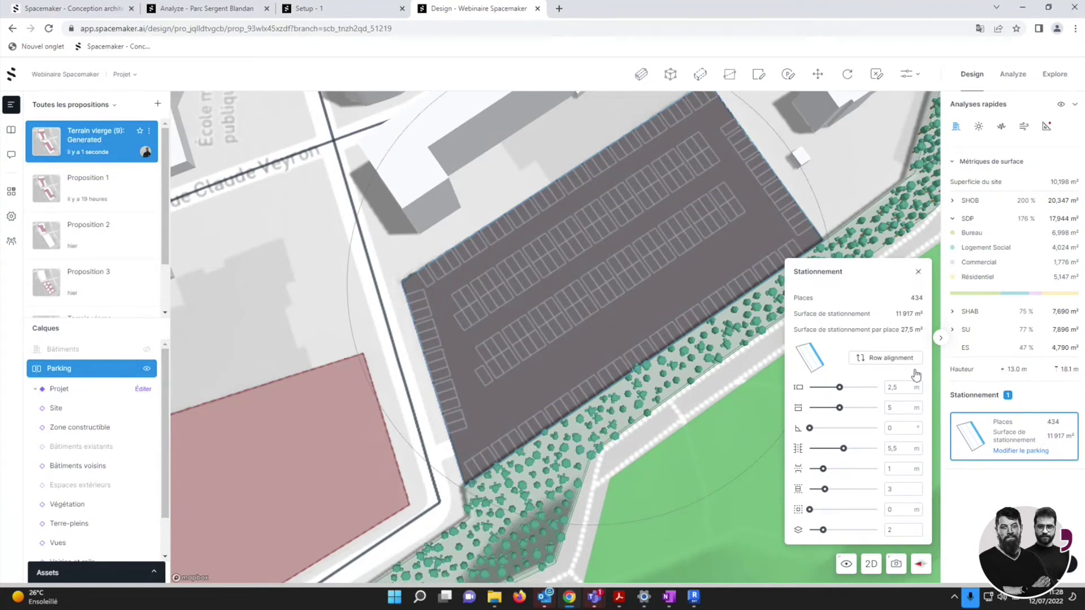
{"action": "left_click", "coordinate": [918, 273]}
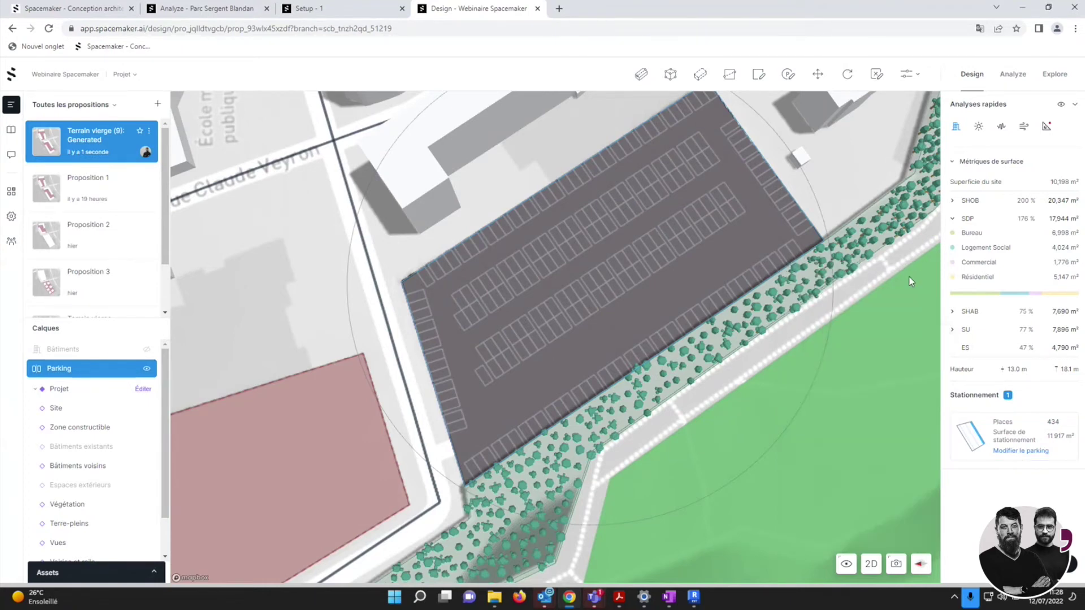
{"action": "right_click_drag", "start_coordinate": [791, 339], "coordinate": [767, 304]}
{"action": "scroll", "coordinate": [532, 305], "scroll_direction": "up", "scroll_amount": 3}
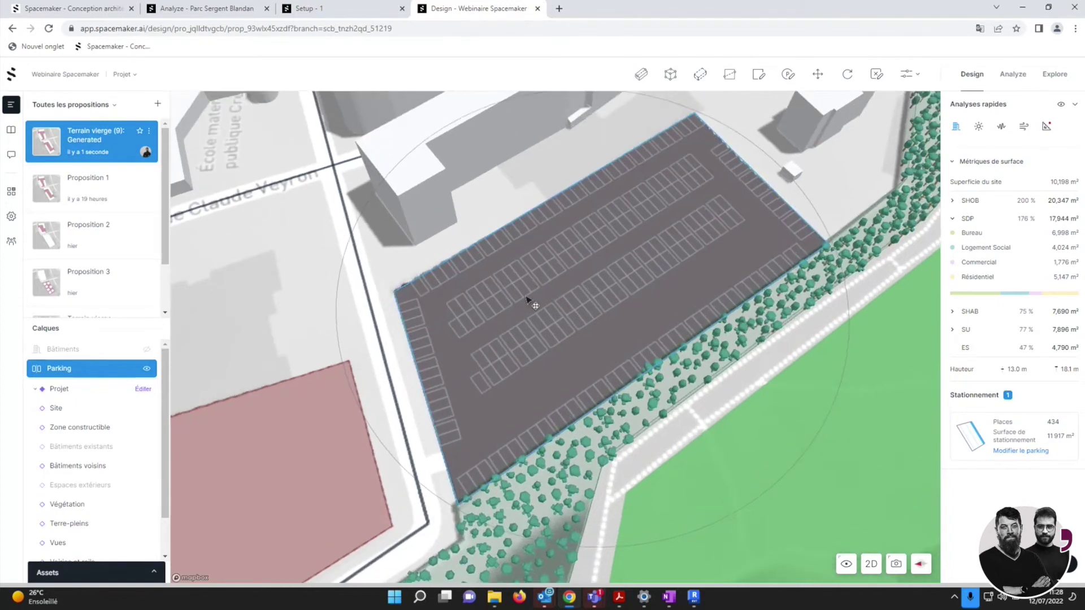
{"action": "scroll", "coordinate": [582, 328], "scroll_direction": "down", "scroll_amount": 2}
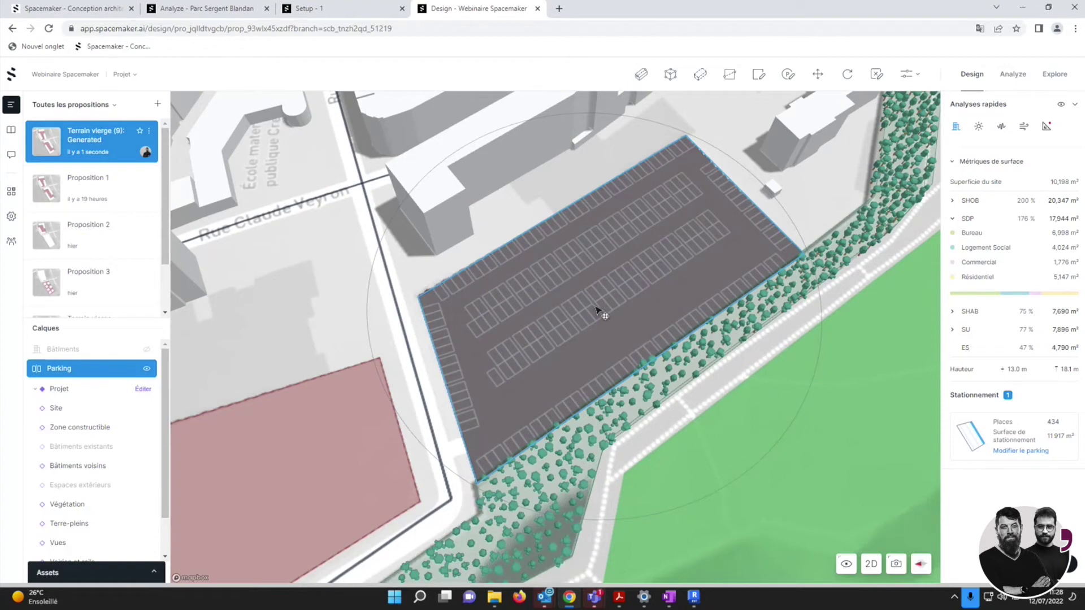
Draw a four-sided exclusion zone about 6.5 m wide along the park side at the parking's street corner to remove spaces there.
{"action": "left_click", "coordinate": [876, 75]}
{"action": "scroll", "coordinate": [486, 447], "scroll_direction": "up", "scroll_amount": 2}
{"action": "left_click", "coordinate": [469, 460]}
{"action": "left_click", "coordinate": [540, 414]}
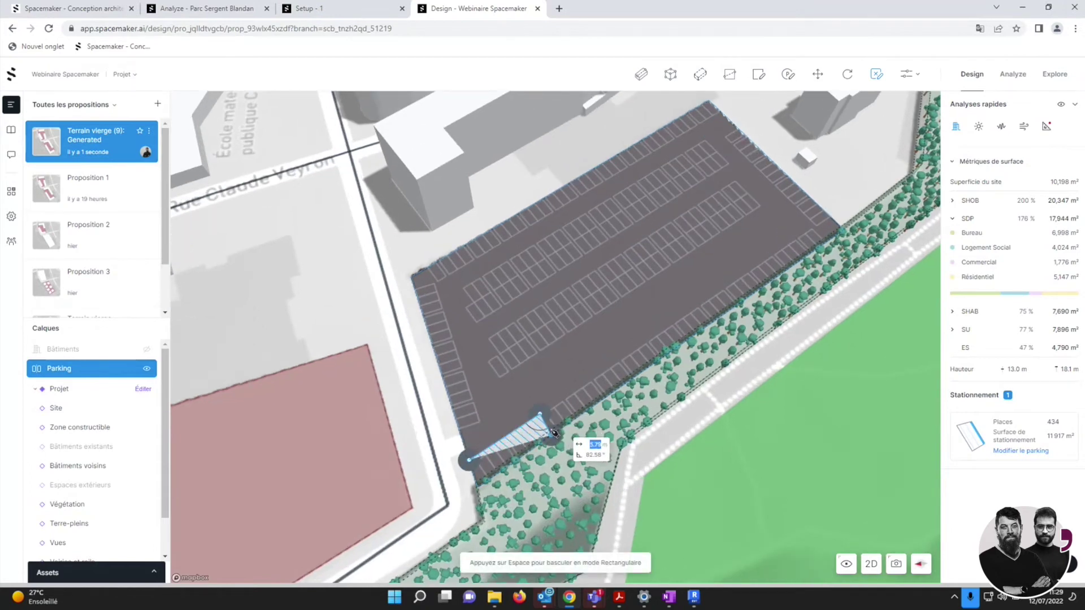
{"action": "left_click", "coordinate": [556, 433]}
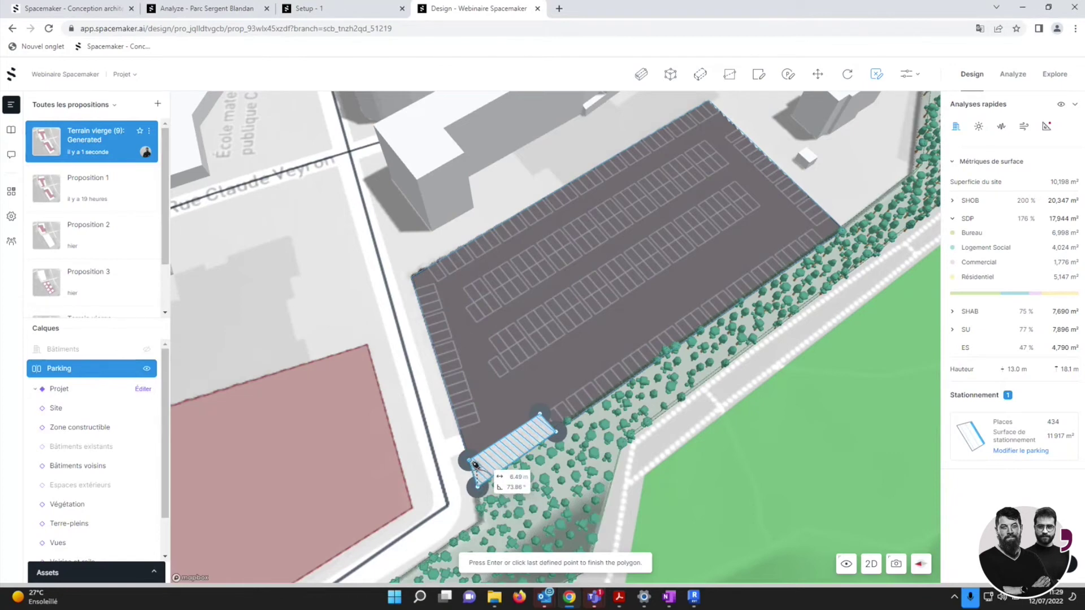
{"action": "double_click", "coordinate": [481, 487]}
{"action": "scroll", "coordinate": [531, 375], "scroll_direction": "down", "scroll_amount": 5}
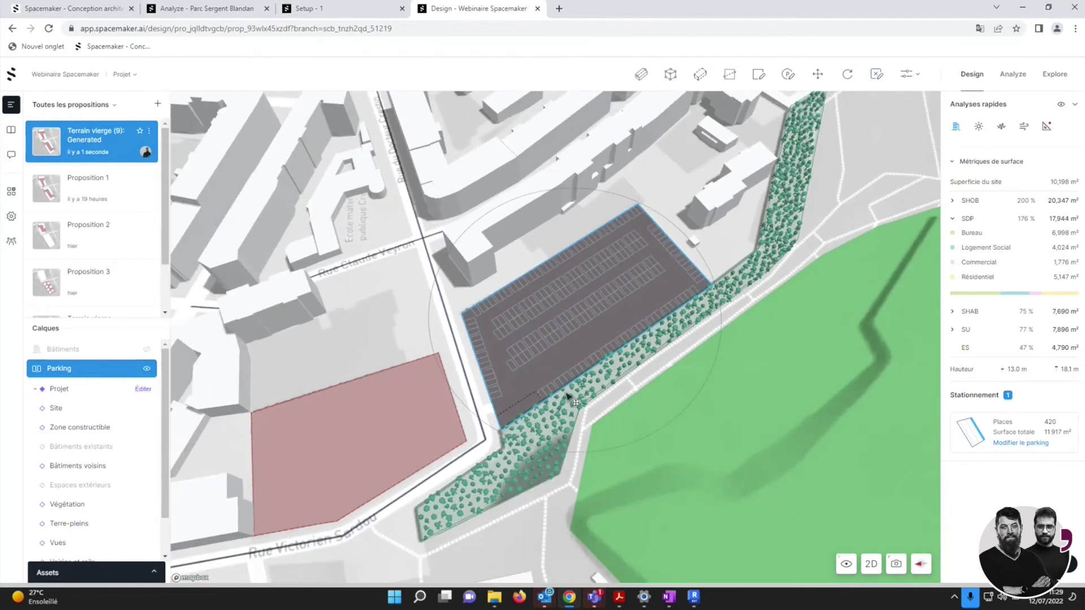
Show the buildings layer again and view the blocks above the modified parking area in perspective.
{"action": "left_click", "coordinate": [146, 348]}
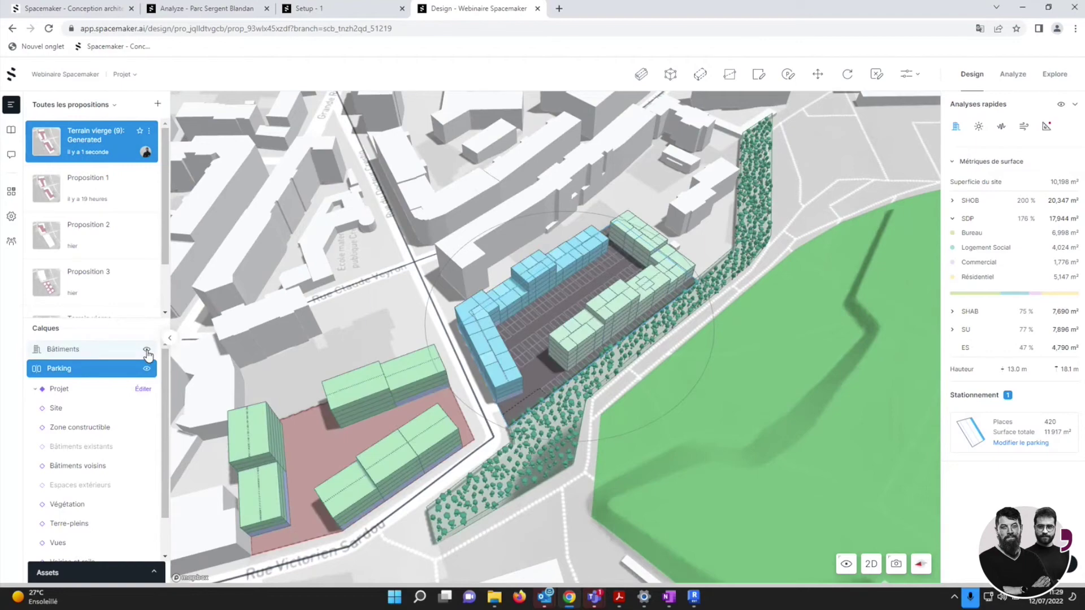
{"action": "right_click_drag", "start_coordinate": [589, 343], "coordinate": [590, 367]}
{"action": "scroll", "coordinate": [588, 364], "scroll_direction": "up", "scroll_amount": 5}
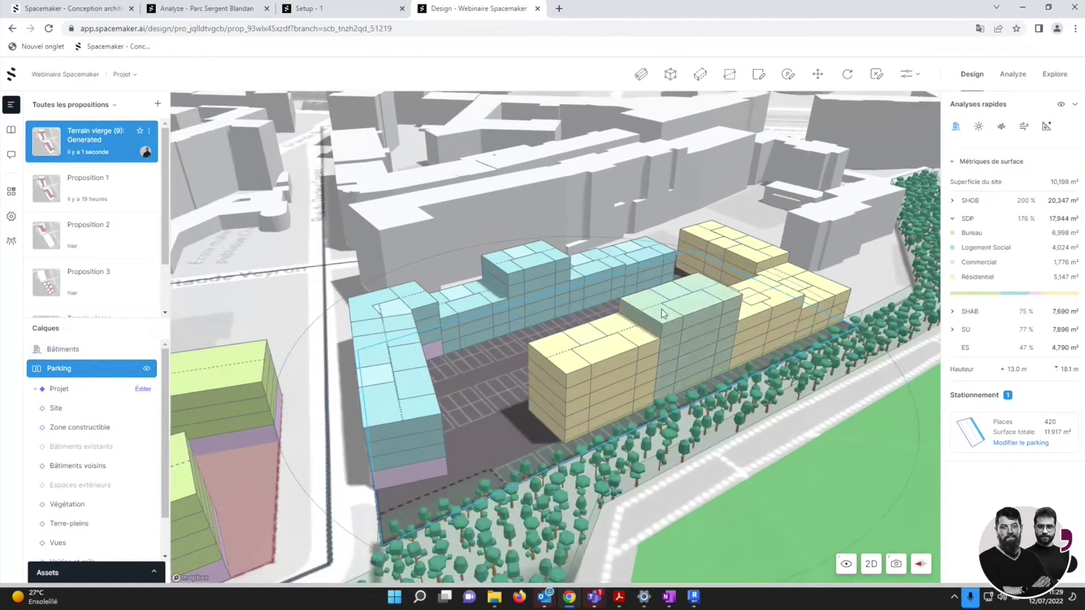
{"action": "right_click_drag", "start_coordinate": [662, 314], "coordinate": [655, 326]}
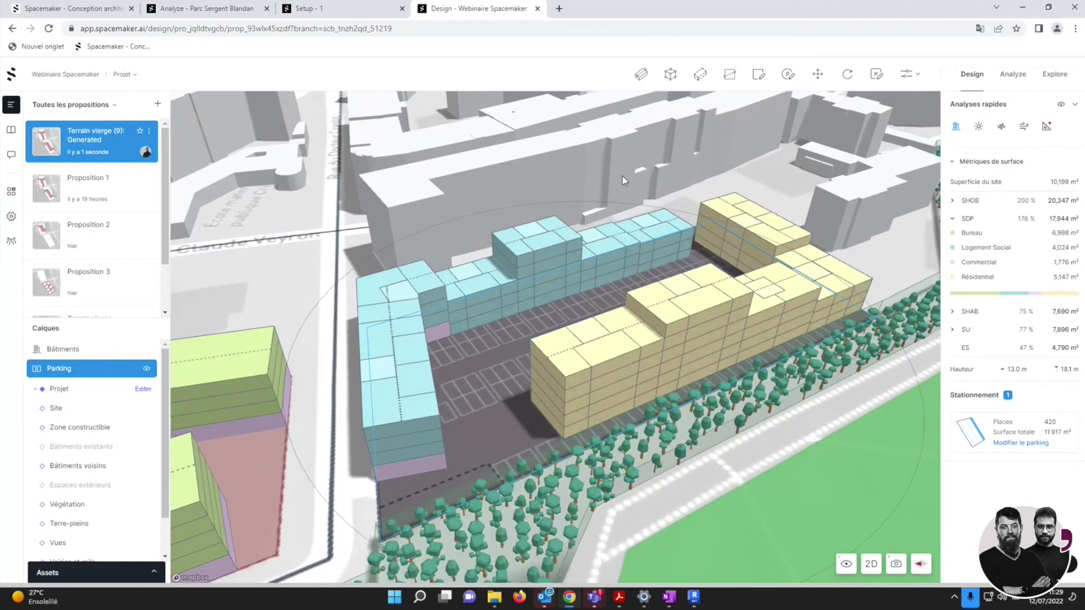
Display the PLU quick analysis over both parcels' buildings.
{"action": "right_click_drag", "start_coordinate": [615, 267], "coordinate": [617, 278]}
{"action": "scroll", "coordinate": [608, 276], "scroll_direction": "down", "scroll_amount": 5}
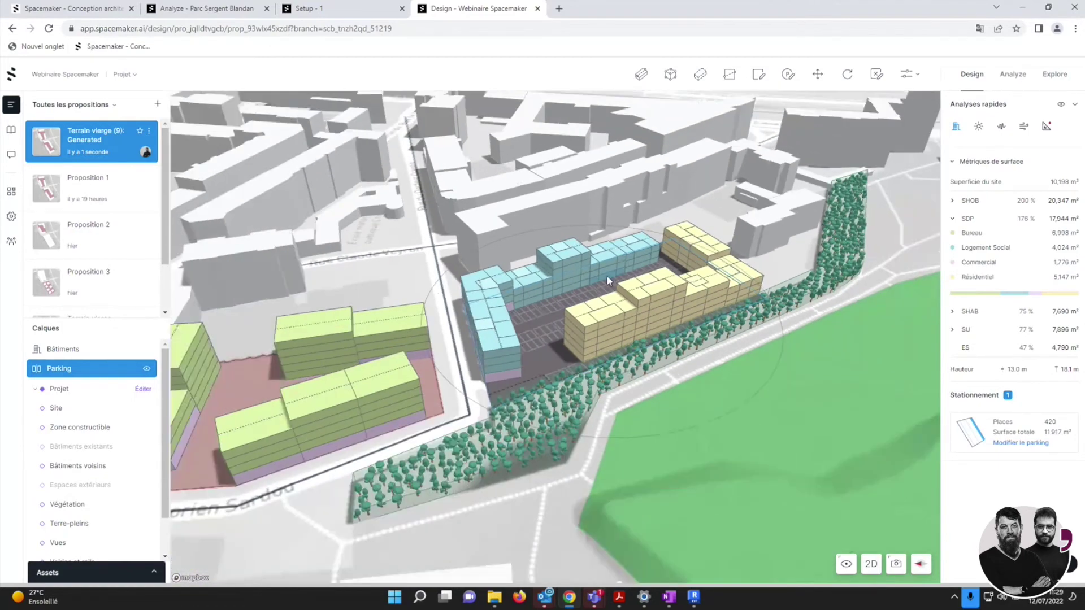
{"action": "scroll", "coordinate": [399, 335], "scroll_direction": "up", "scroll_amount": 3}
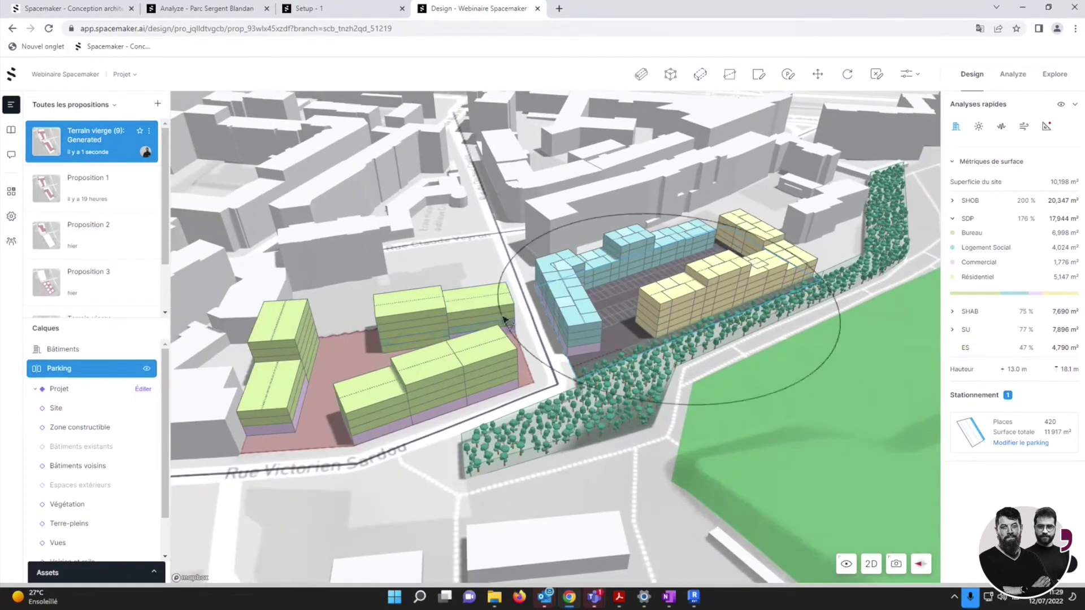
{"action": "right_click_drag", "start_coordinate": [502, 264], "coordinate": [505, 261]}
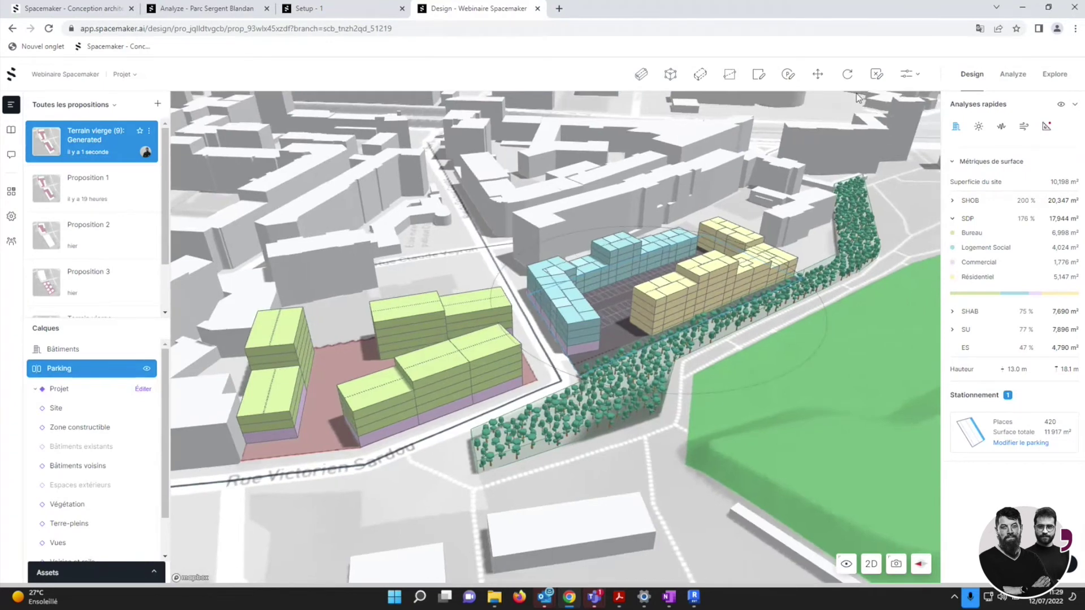
{"action": "left_click", "coordinate": [1046, 130]}
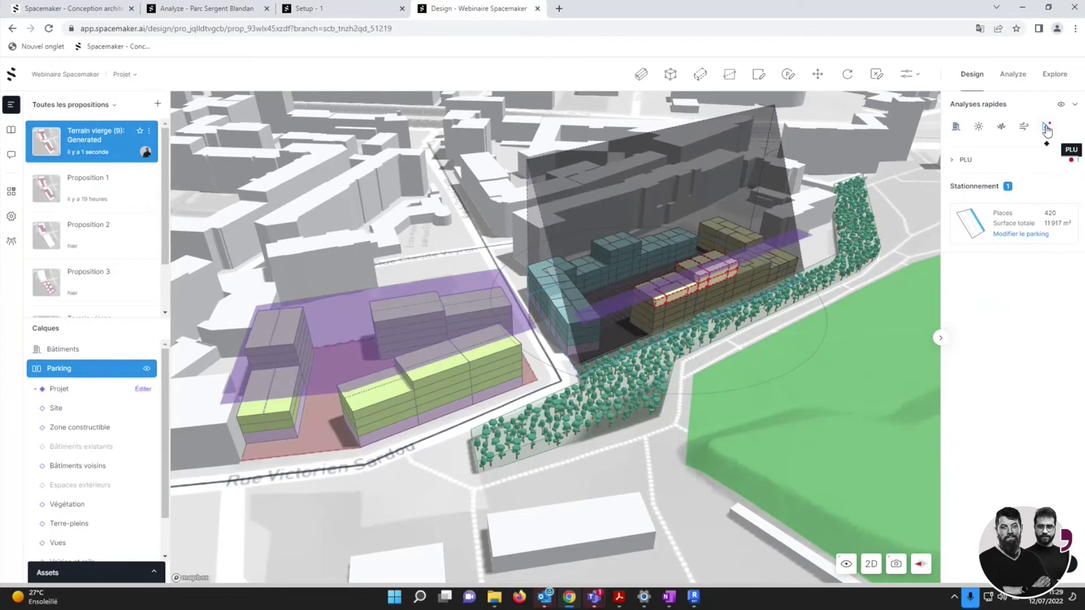
Expand the PLU rules and examine the park-side residential building where it breaches the H/2 limit.
{"action": "scroll", "coordinate": [697, 283], "scroll_direction": "up", "scroll_amount": 5}
{"action": "scroll", "coordinate": [689, 276], "scroll_direction": "up", "scroll_amount": 6}
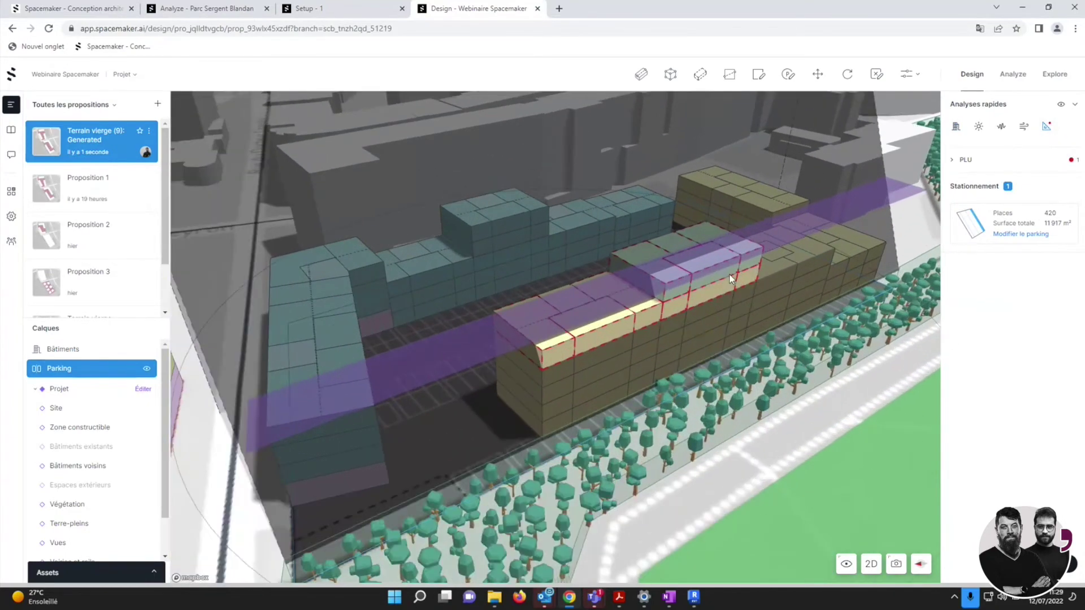
{"action": "scroll", "coordinate": [601, 286], "scroll_direction": "down", "scroll_amount": 3}
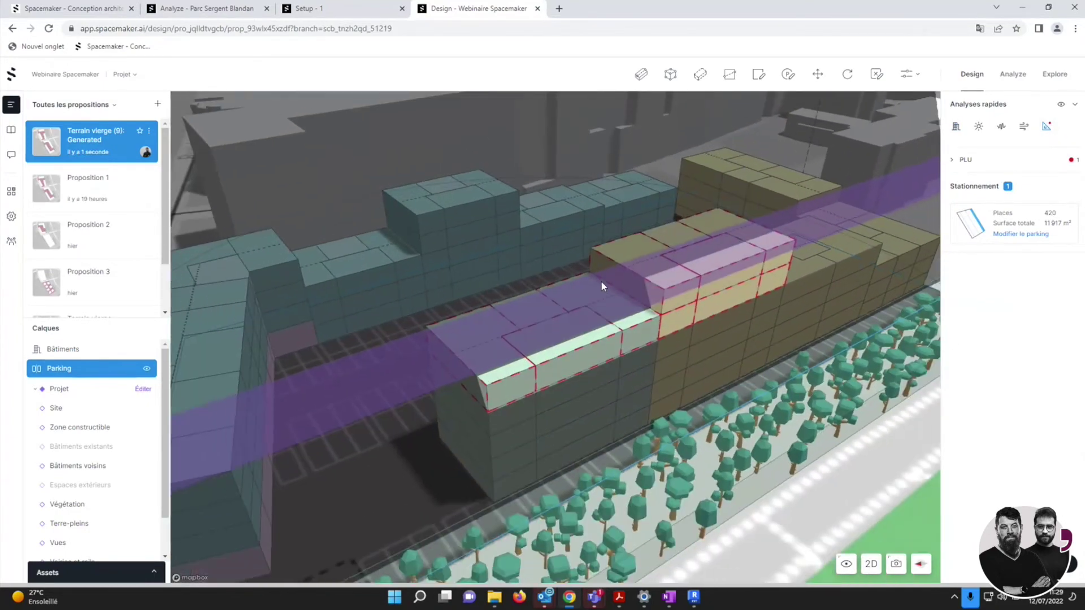
{"action": "left_click", "coordinate": [953, 163]}
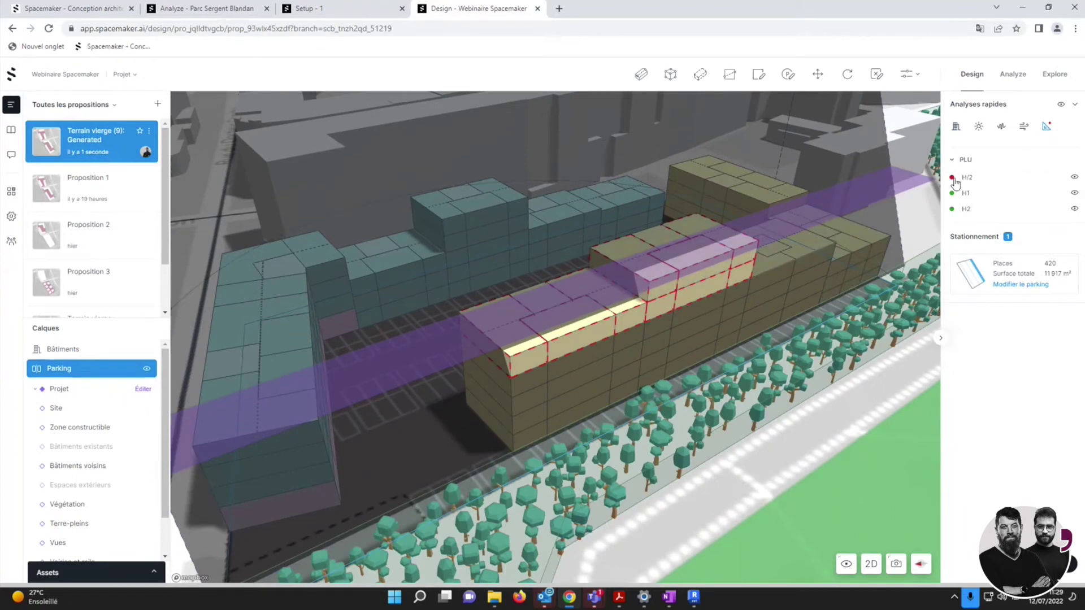
{"action": "scroll", "coordinate": [567, 299], "scroll_direction": "up", "scroll_amount": 2}
{"action": "scroll", "coordinate": [571, 328], "scroll_direction": "up", "scroll_amount": 3}
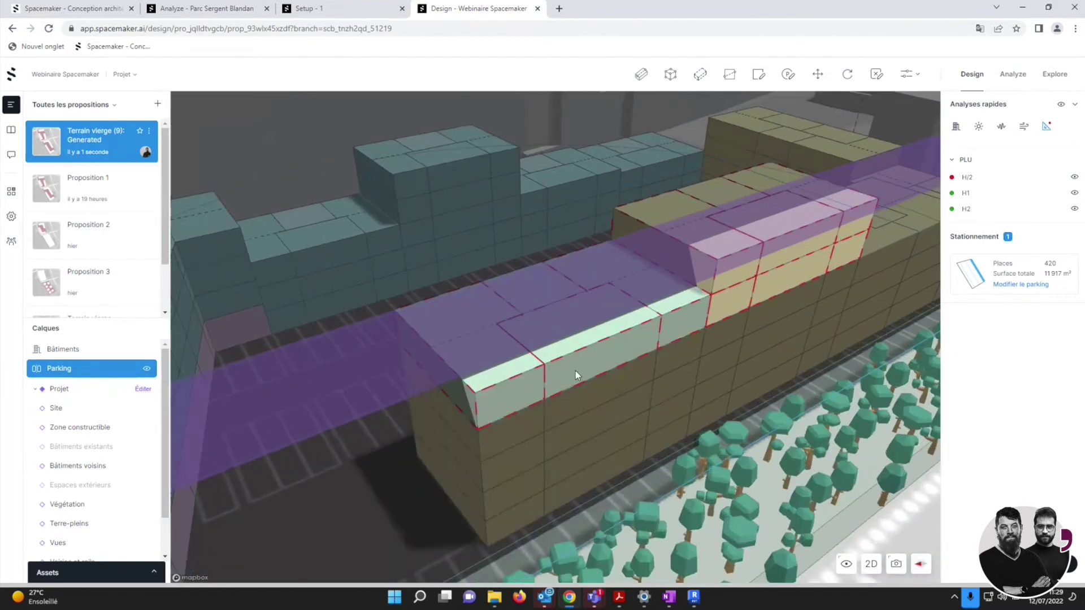
{"action": "scroll", "coordinate": [538, 365], "scroll_direction": "down", "scroll_amount": 1}
{"action": "scroll", "coordinate": [538, 365], "scroll_direction": "down", "scroll_amount": 1}
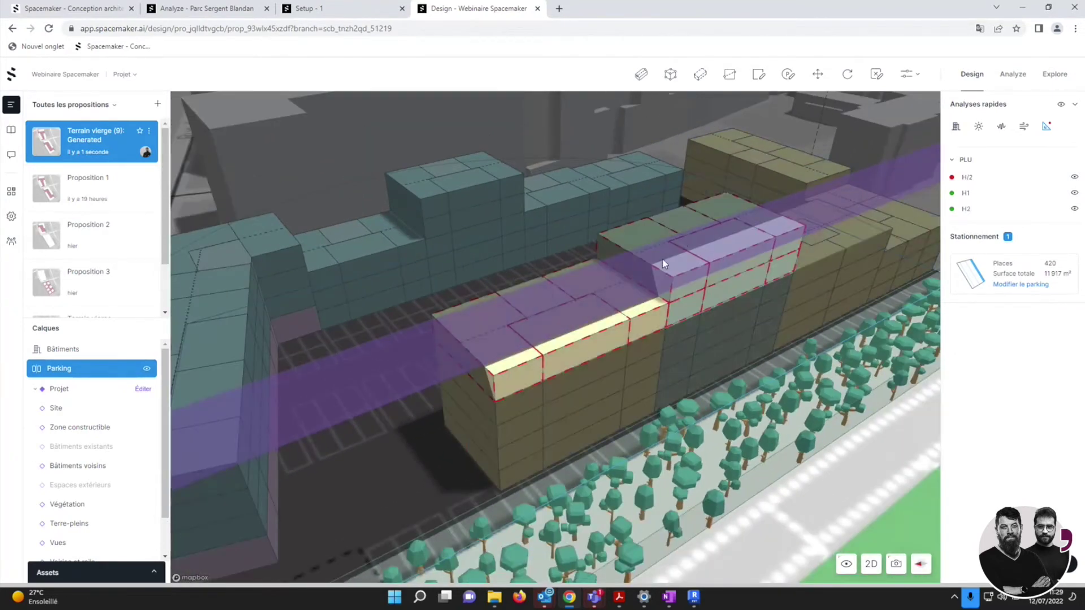
Convert the park-side residential building to a polygonal building and delete the flagged park-facing top-floor units of its lower end section.
{"action": "left_click", "coordinate": [670, 243]}
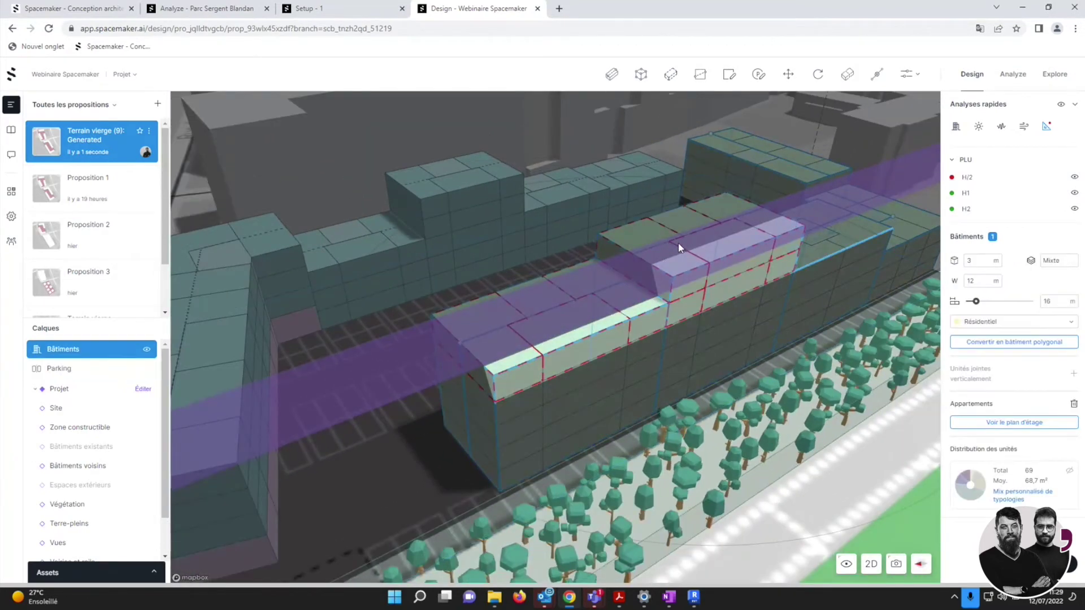
{"action": "left_click", "coordinate": [1008, 343]}
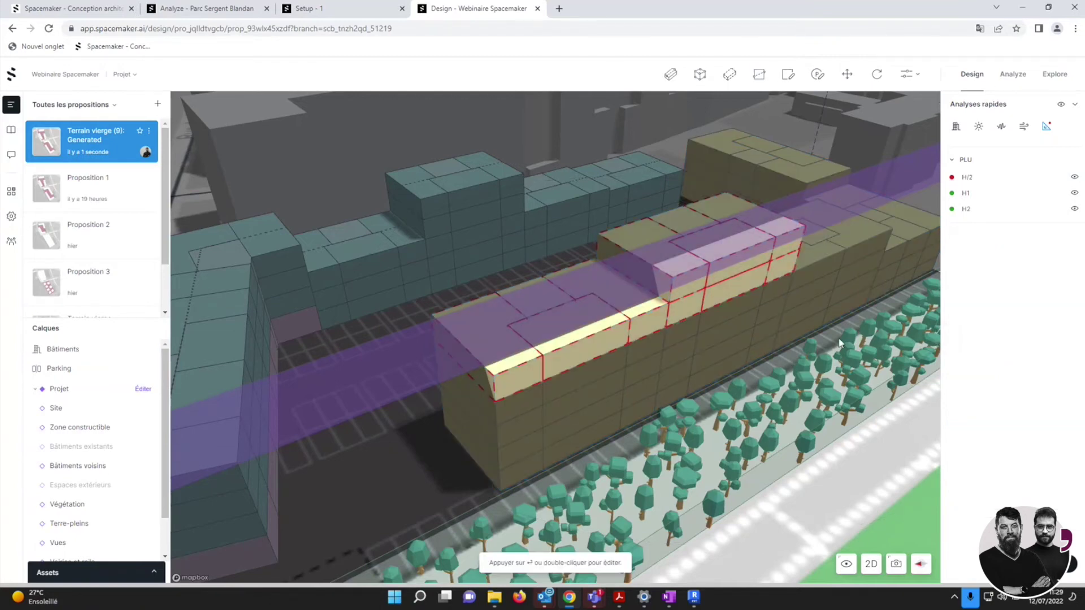
{"action": "left_click", "coordinate": [599, 346]}
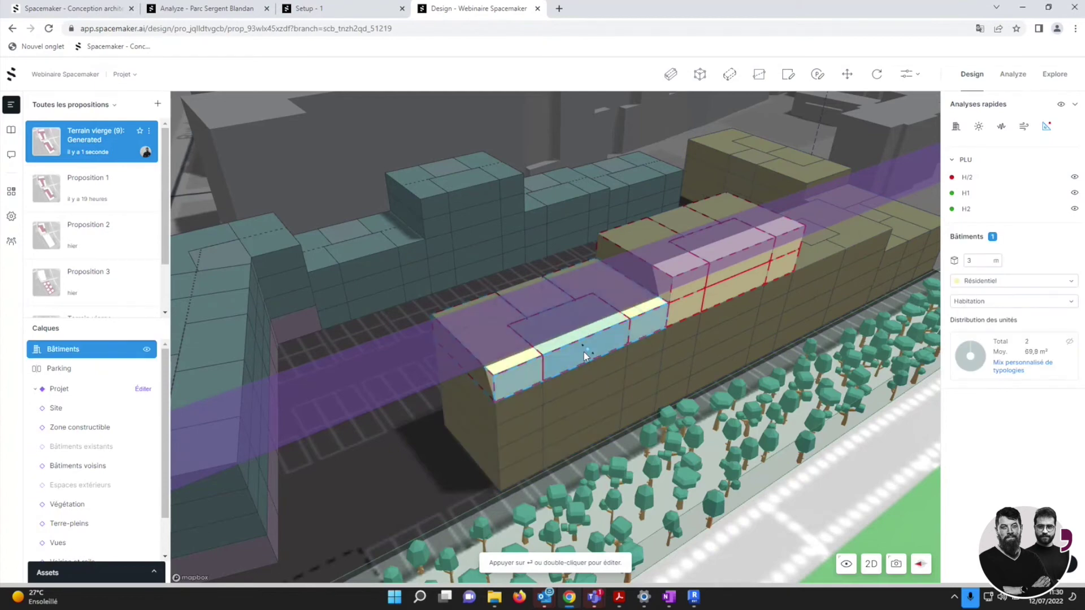
{"action": "left_click_drag", "start_coordinate": [587, 351], "coordinate": [574, 335]}
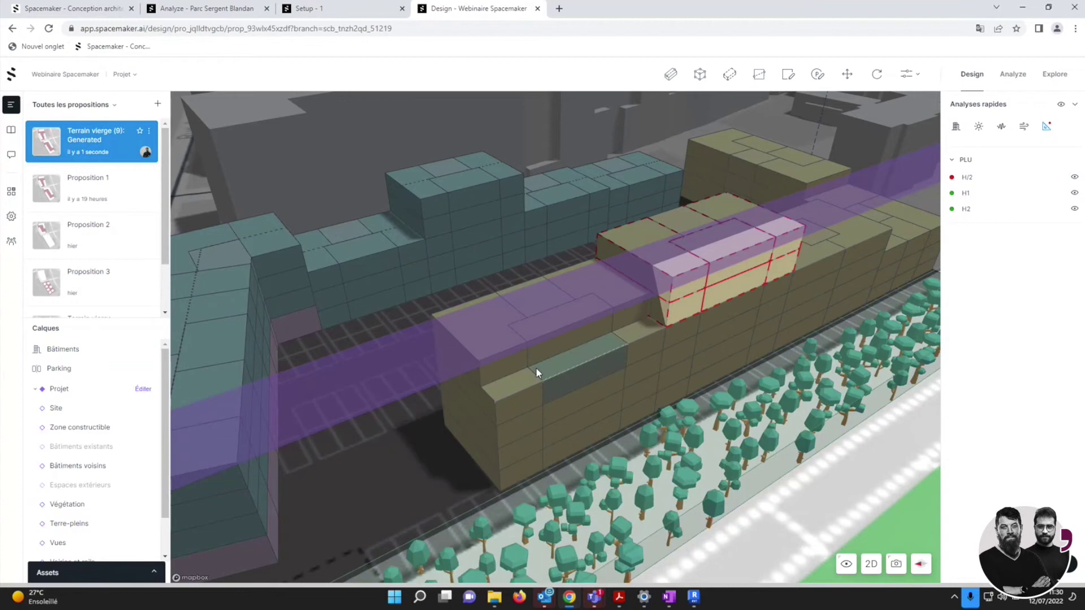
{"action": "scroll", "coordinate": [548, 337], "scroll_direction": "up", "scroll_amount": 4}
{"action": "scroll", "coordinate": [640, 320], "scroll_direction": "down", "scroll_amount": 3}
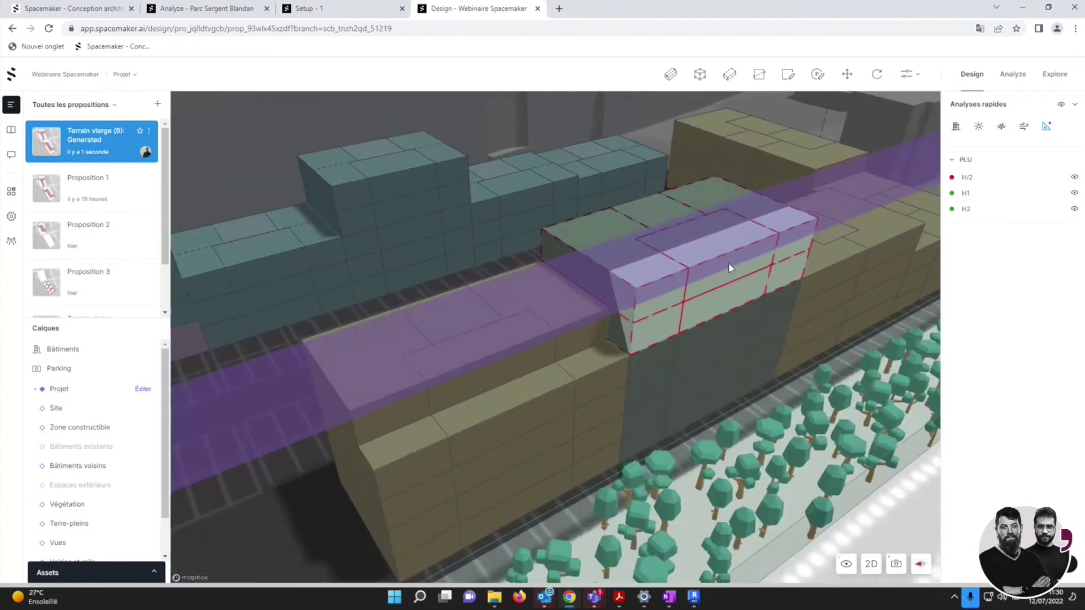
{"action": "left_click", "coordinate": [670, 301]}
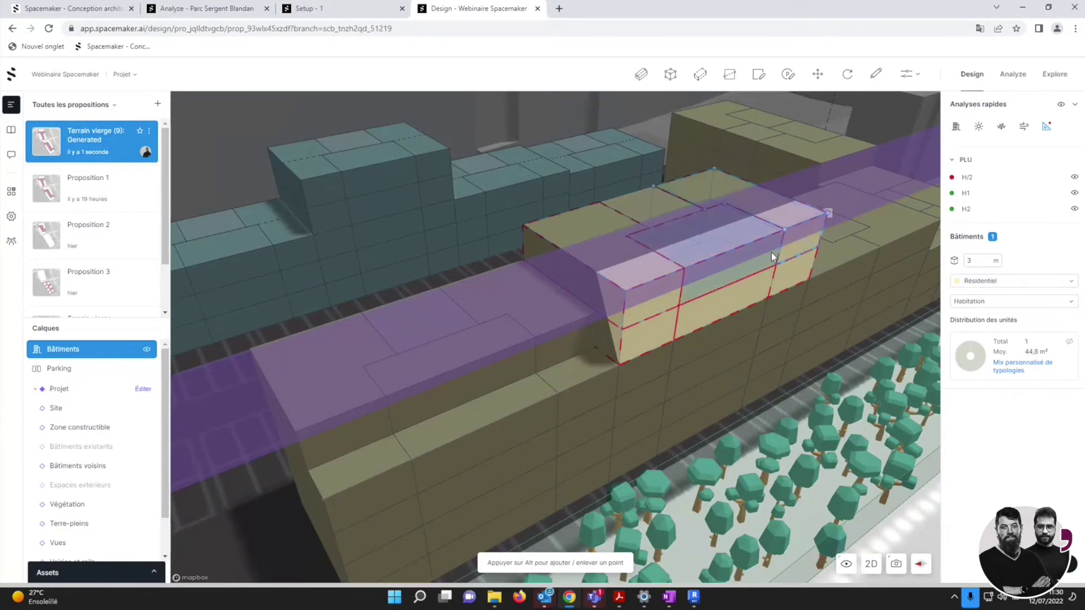
{"action": "left_click", "coordinate": [665, 282]}
{"action": "left_click", "coordinate": [732, 269]}
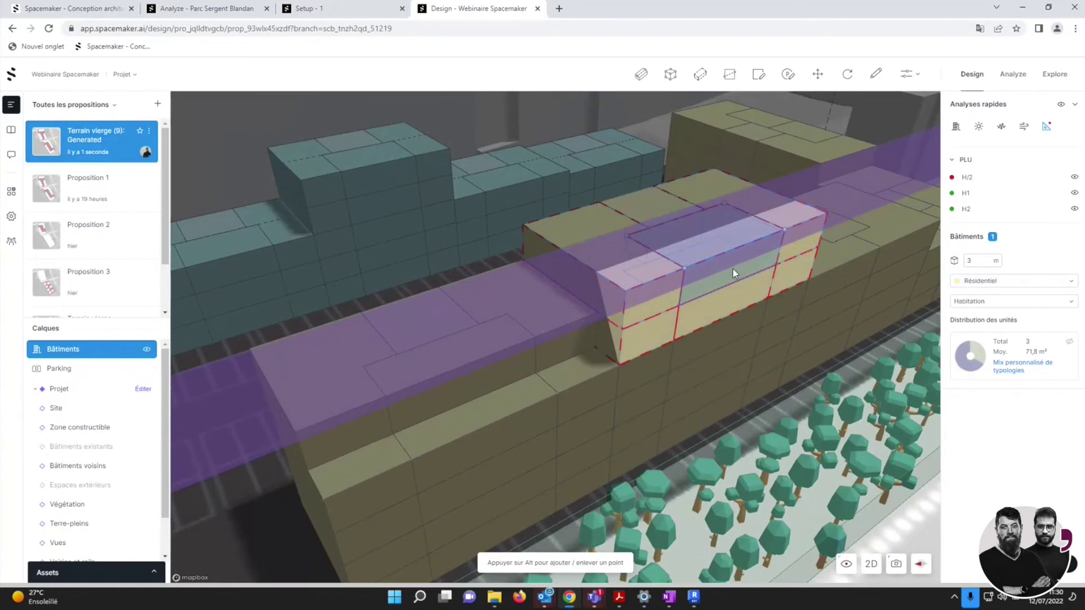
{"action": "left_click", "coordinate": [795, 242], "text": "shift"}
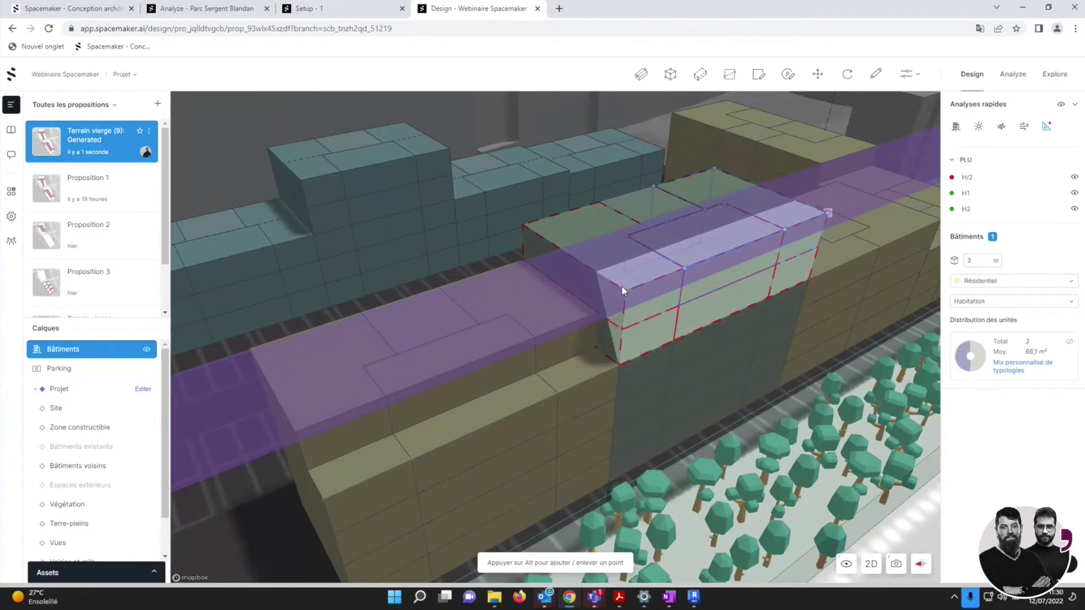
{"action": "left_click", "coordinate": [656, 283], "text": "shift"}
{"action": "left_click", "coordinate": [729, 266]}
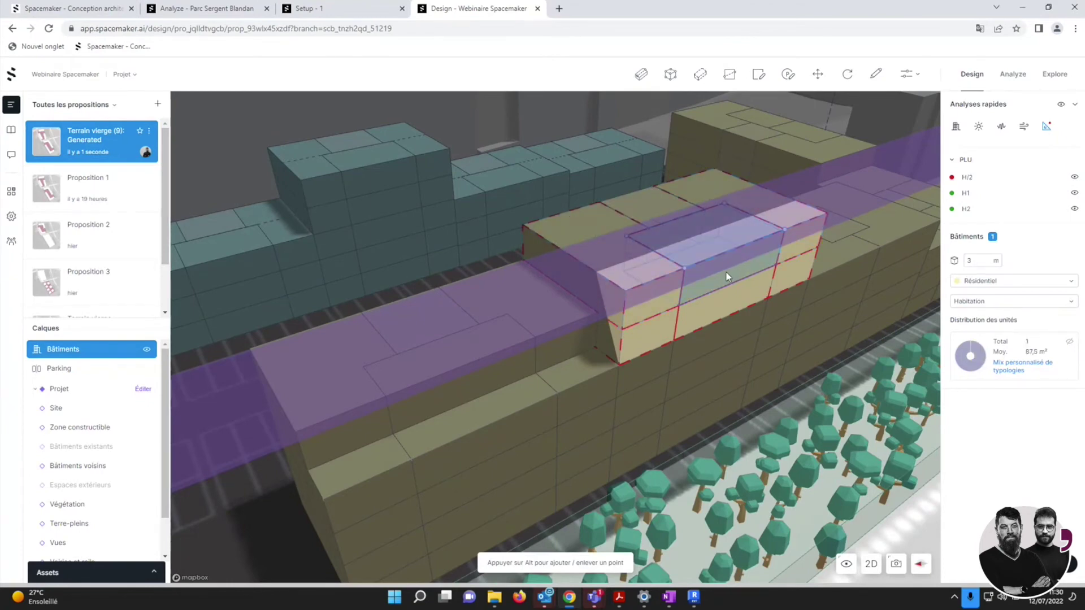
{"action": "left_click", "coordinate": [724, 304]}
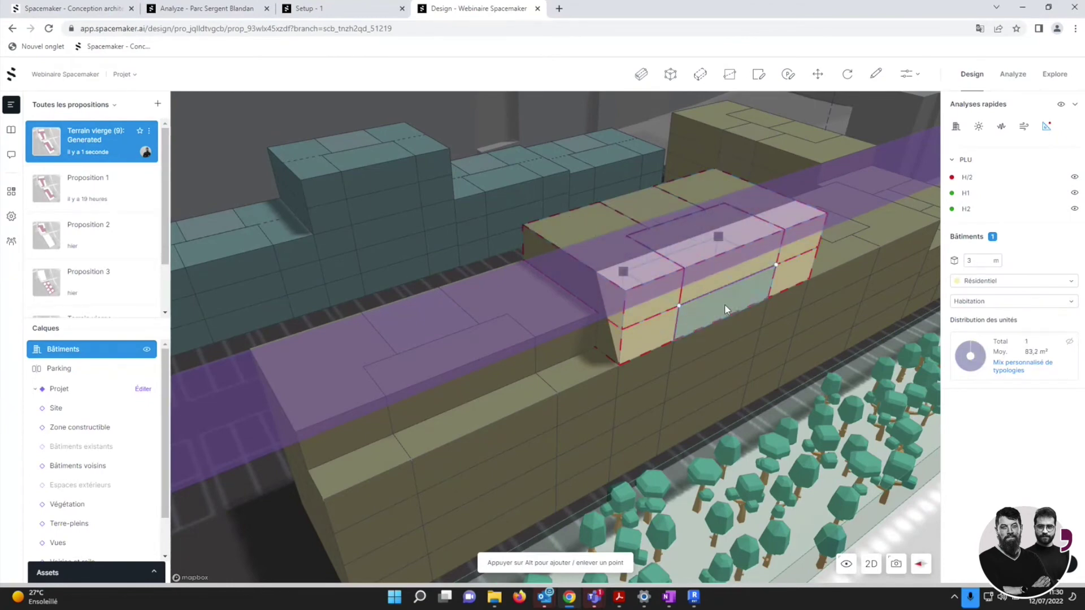
{"action": "left_click", "coordinate": [799, 264], "text": "shift"}
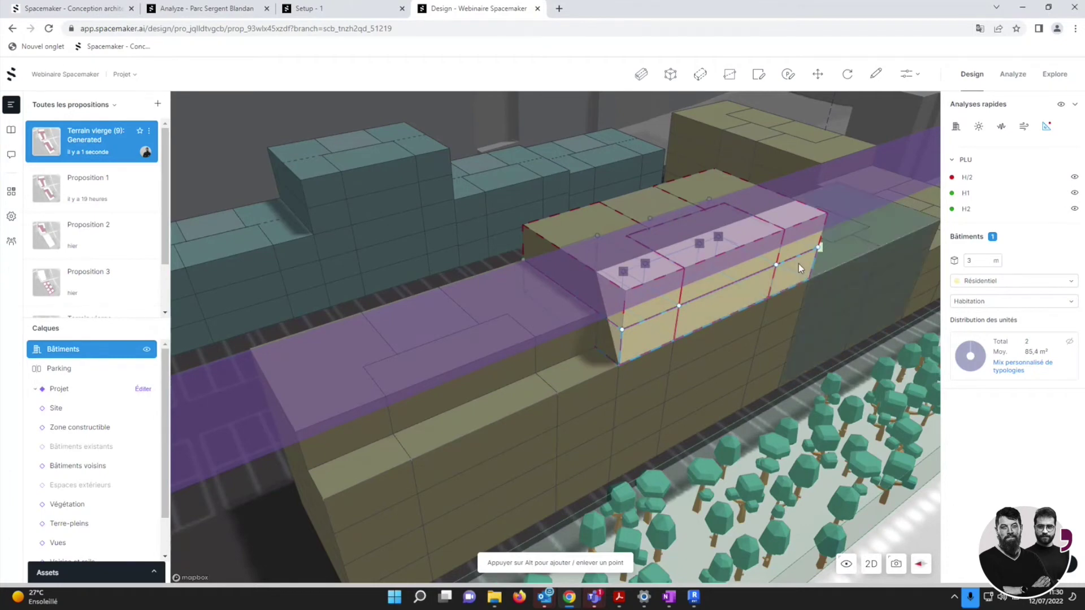
{"action": "scroll", "coordinate": [729, 293], "scroll_direction": "down", "scroll_amount": 3}
{"action": "left_click", "coordinate": [696, 164]}
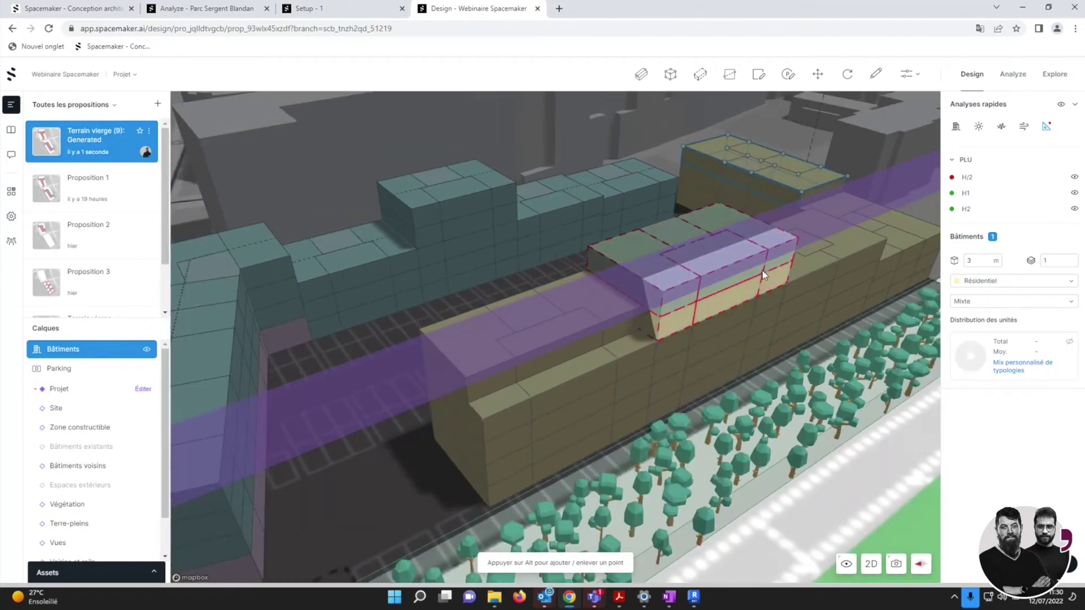
{"action": "left_click", "coordinate": [755, 294]}
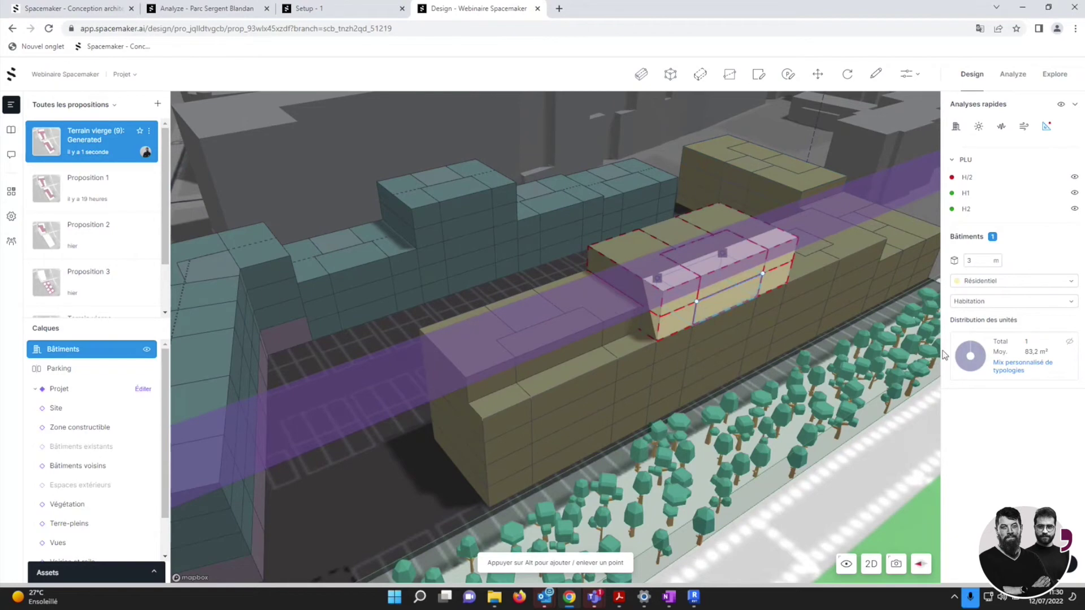
{"action": "left_click", "coordinate": [745, 338]}
{"action": "scroll", "coordinate": [754, 304], "scroll_direction": "up", "scroll_amount": 3}
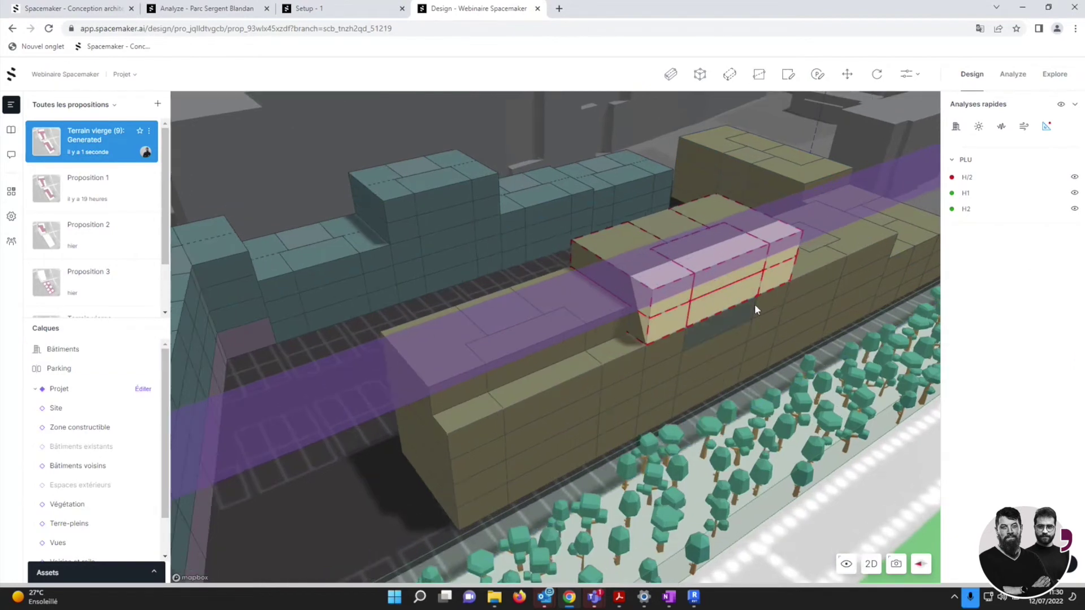
Delete the flagged park-facing units on the two upper floors of the park-side building's taller section.
{"action": "scroll", "coordinate": [735, 345], "scroll_direction": "down", "scroll_amount": 3}
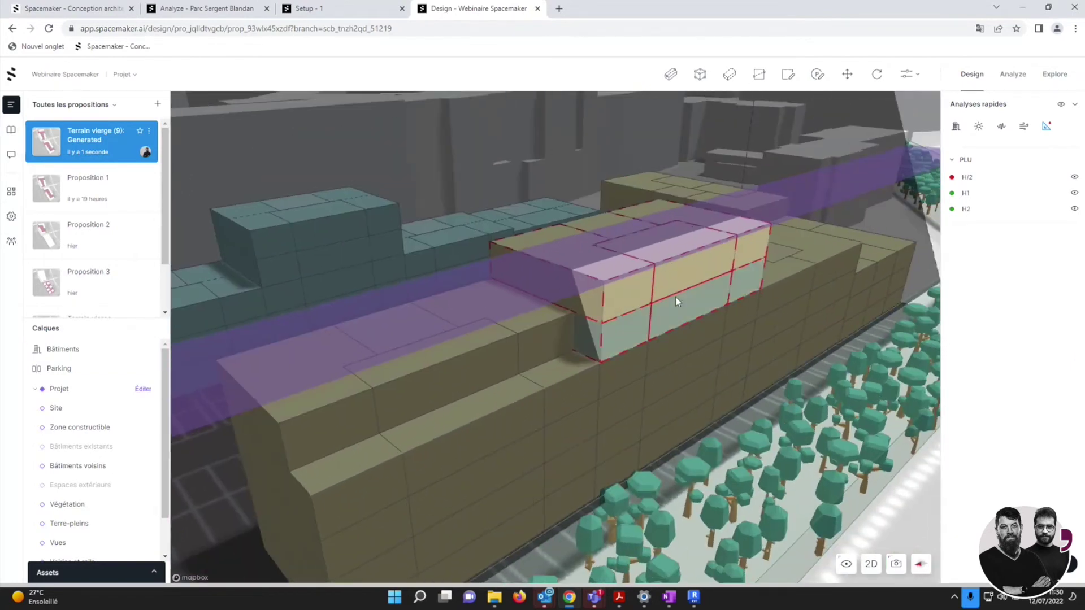
{"action": "left_click", "coordinate": [623, 296]}
{"action": "left_click_drag", "start_coordinate": [629, 295], "coordinate": [592, 274]}
{"action": "left_click", "coordinate": [689, 267]}
{"action": "left_click_drag", "start_coordinate": [691, 266], "coordinate": [714, 236]}
{"action": "left_click", "coordinate": [749, 247]}
{"action": "left_click", "coordinate": [636, 321]}
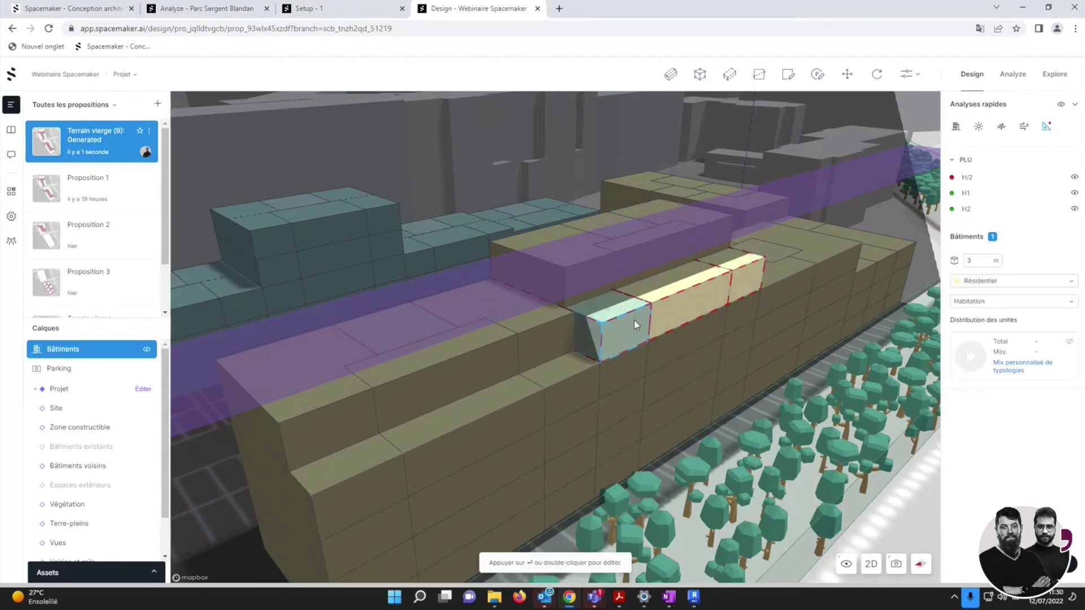
{"action": "left_click_drag", "start_coordinate": [690, 302], "coordinate": [672, 286]}
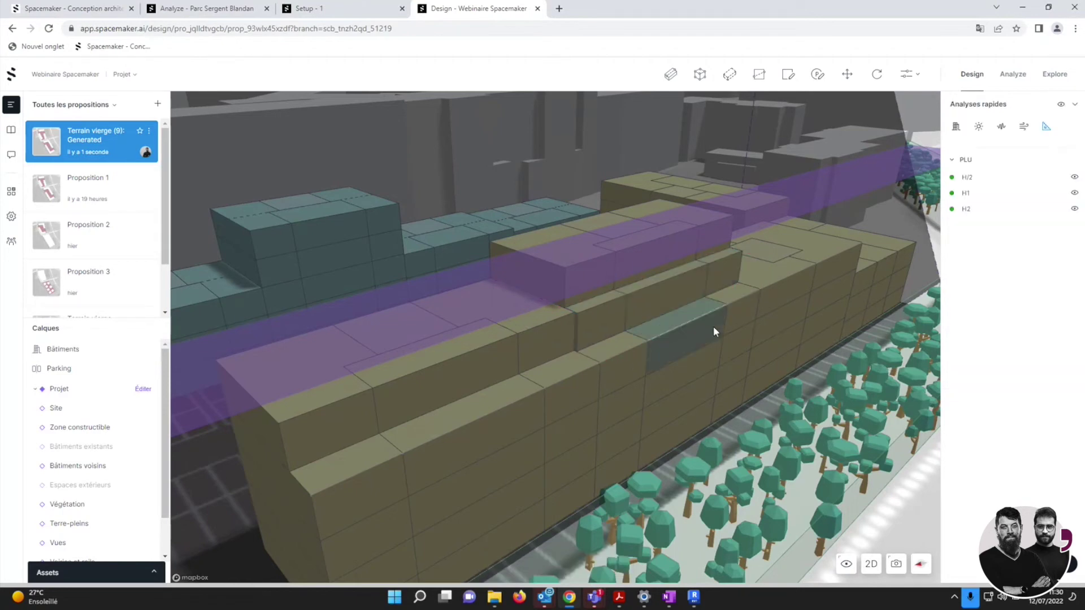
Check the H/2, H1 and H2 rules for the stepped-back building and display the surface metrics for both parcels.
{"action": "right_click_drag", "start_coordinate": [765, 325], "coordinate": [673, 319]}
{"action": "scroll", "coordinate": [708, 327], "scroll_direction": "down", "scroll_amount": 2}
{"action": "scroll", "coordinate": [709, 328], "scroll_direction": "down", "scroll_amount": 3}
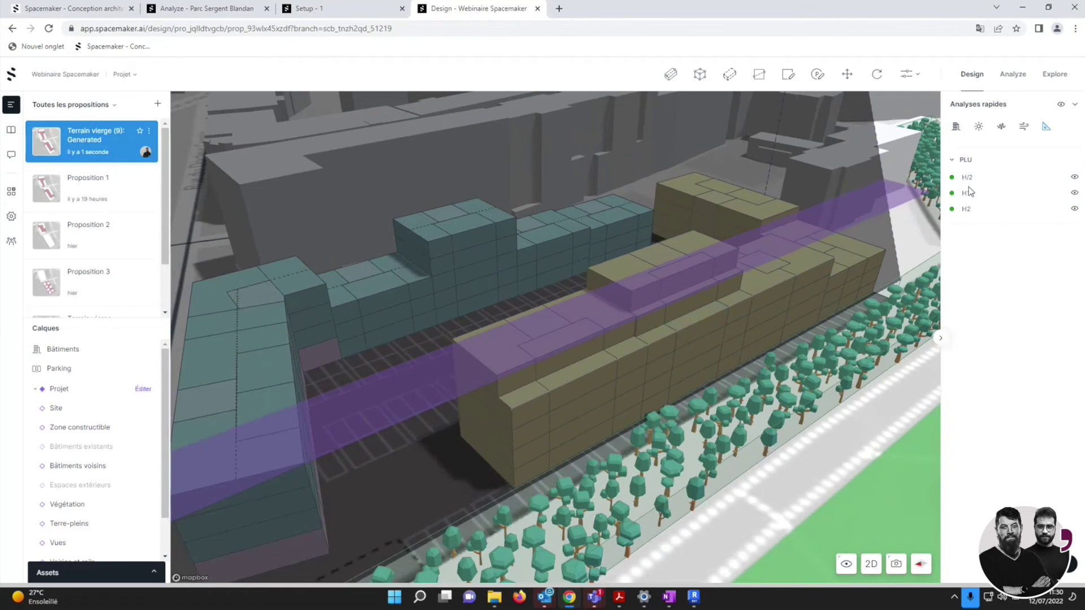
{"action": "scroll", "coordinate": [721, 333], "scroll_direction": "down", "scroll_amount": 5}
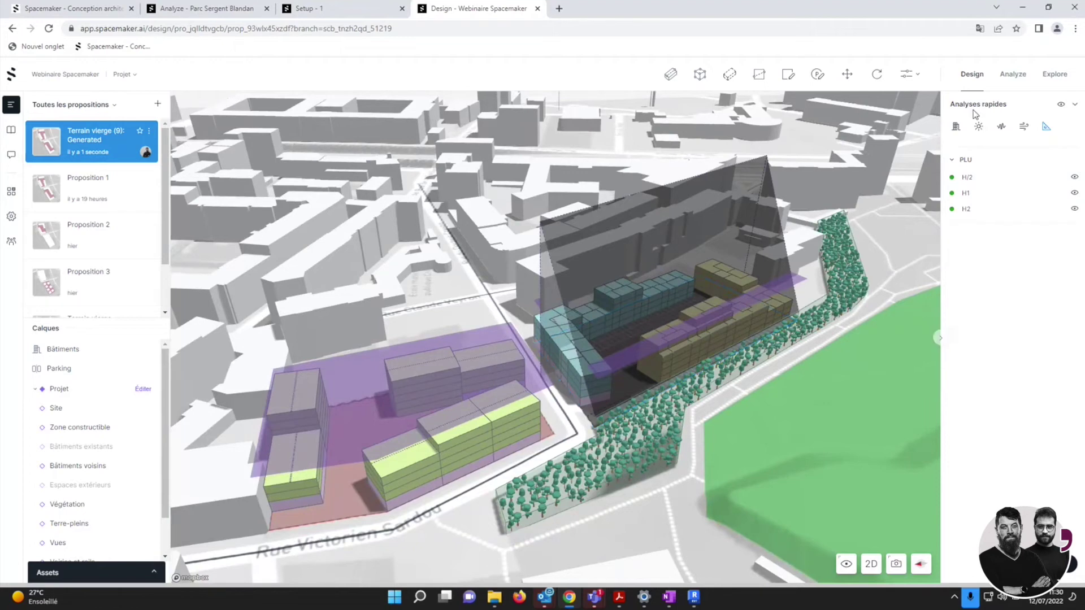
{"action": "left_click", "coordinate": [957, 129]}
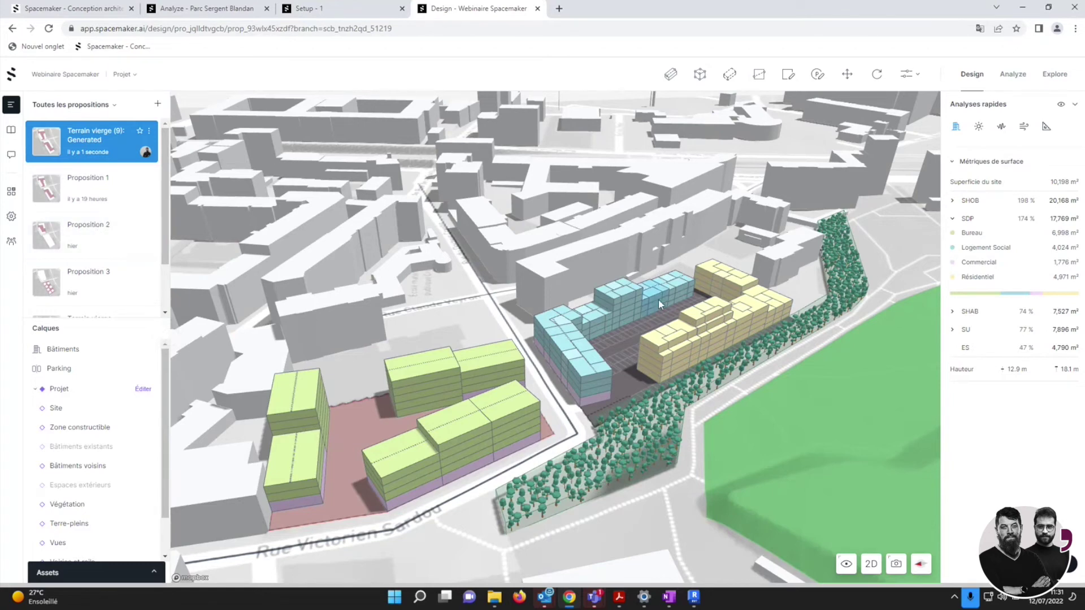
{"action": "right_click_drag", "start_coordinate": [751, 357], "coordinate": [711, 328]}
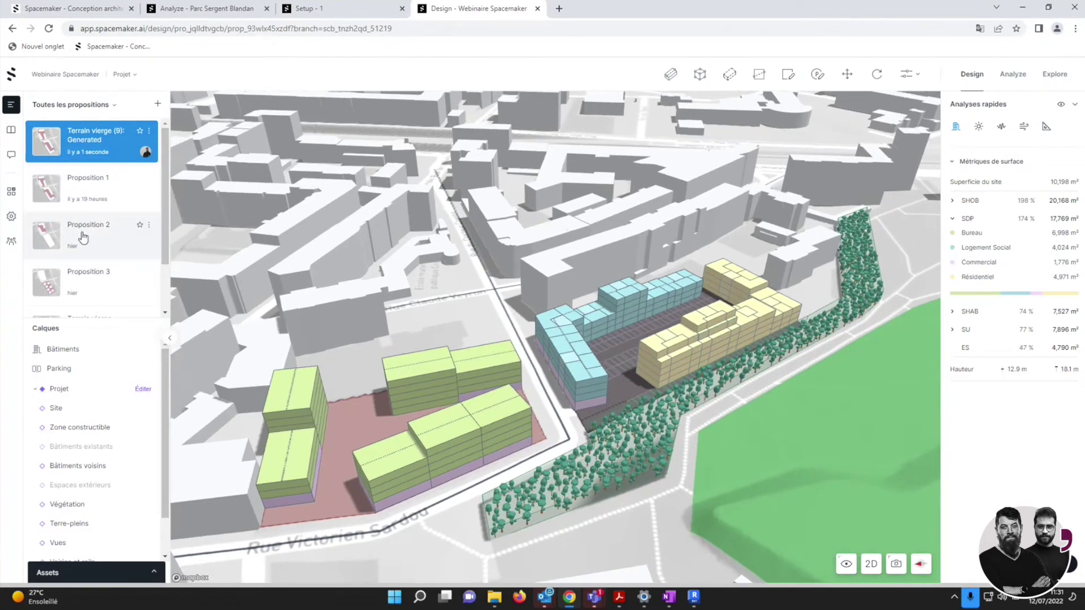
Open Proposition 2 and examine its building layout and surface metrics.
{"action": "left_click", "coordinate": [105, 238]}
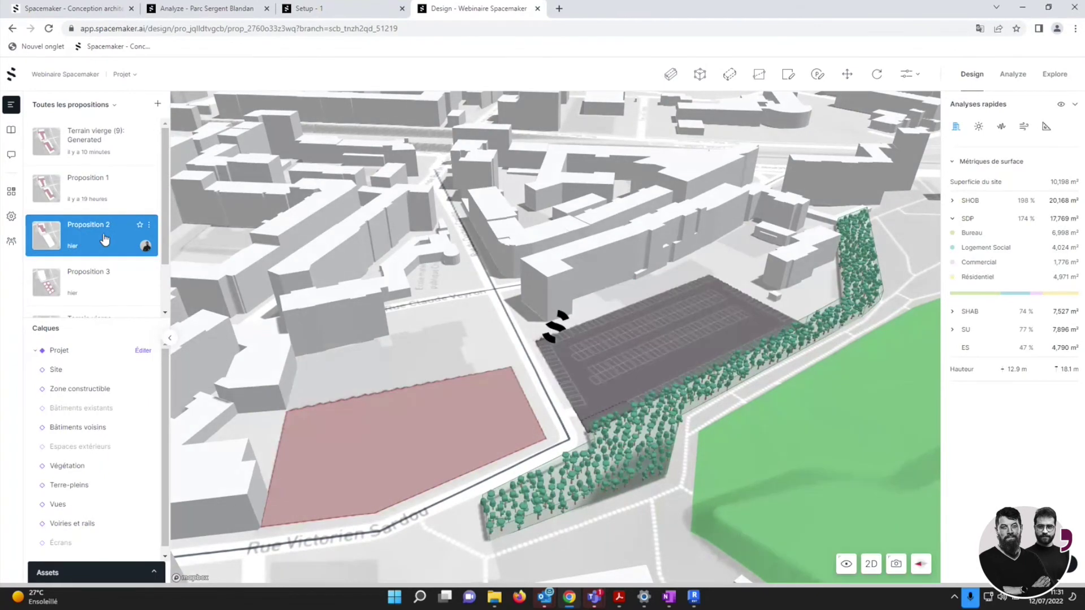
{"action": "scroll", "coordinate": [494, 332], "scroll_direction": "down", "scroll_amount": 2}
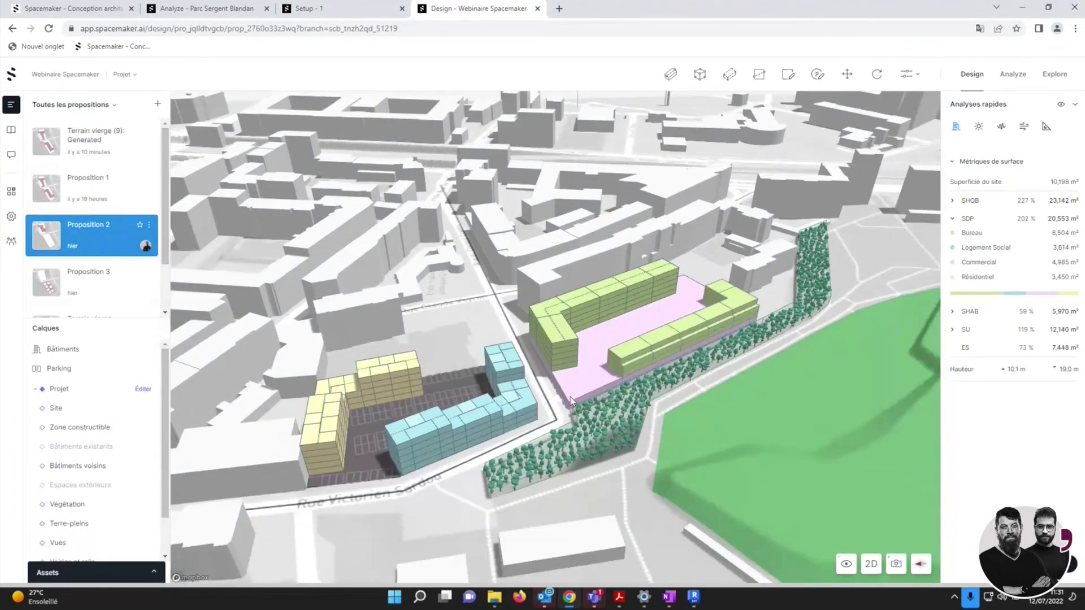
{"action": "scroll", "coordinate": [547, 385], "scroll_direction": "up", "scroll_amount": 4}
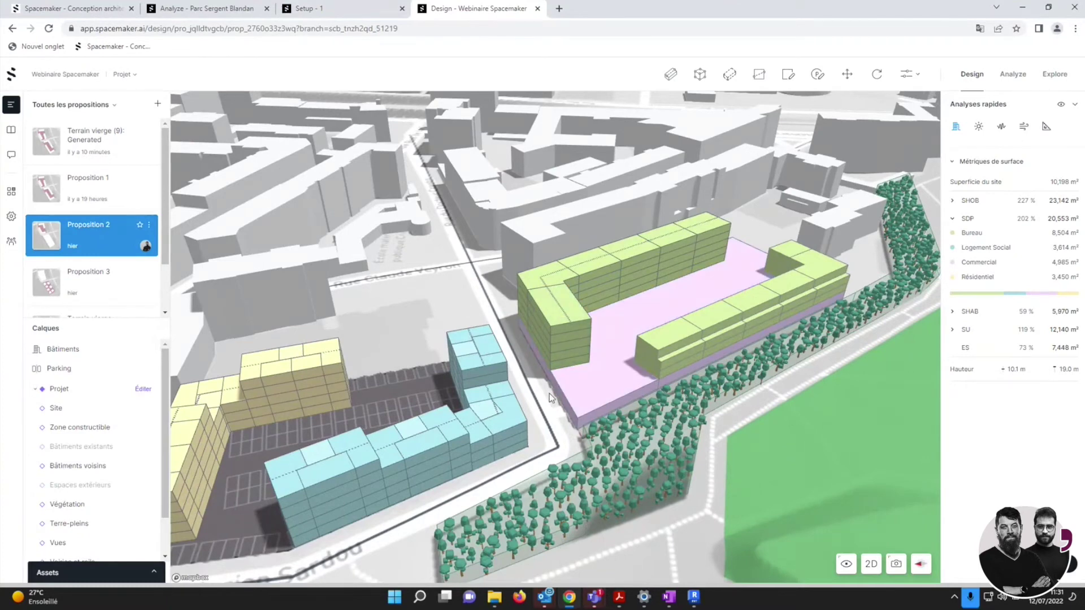
{"action": "scroll", "coordinate": [599, 393], "scroll_direction": "down", "scroll_amount": 3}
{"action": "scroll", "coordinate": [626, 387], "scroll_direction": "up", "scroll_amount": 2}
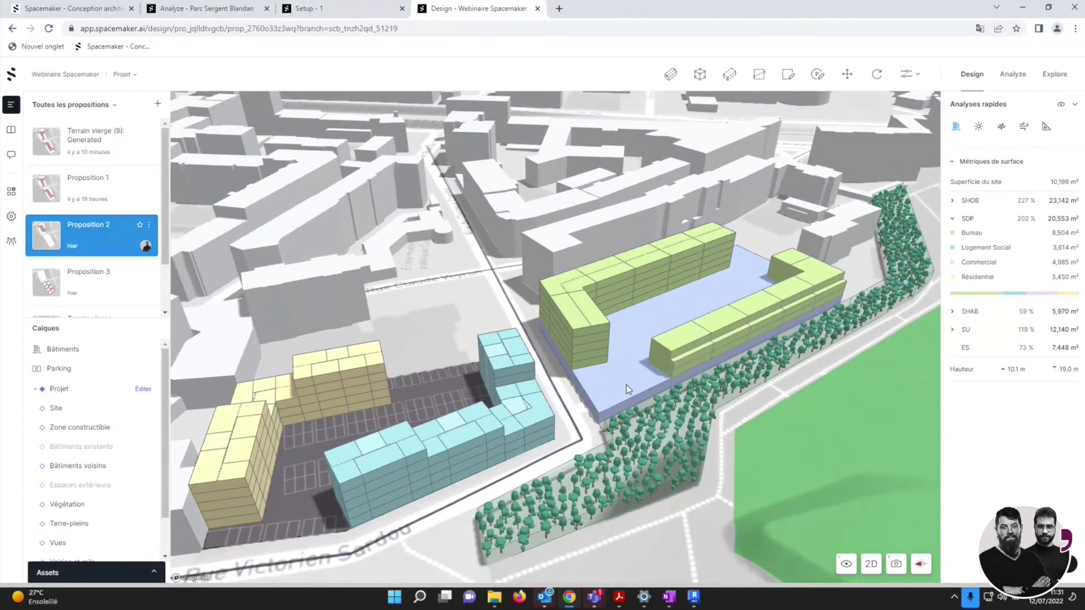
Open Proposition 3 and view its blocks on both parcels within the surrounding neighbourhood.
{"action": "left_click", "coordinate": [74, 273]}
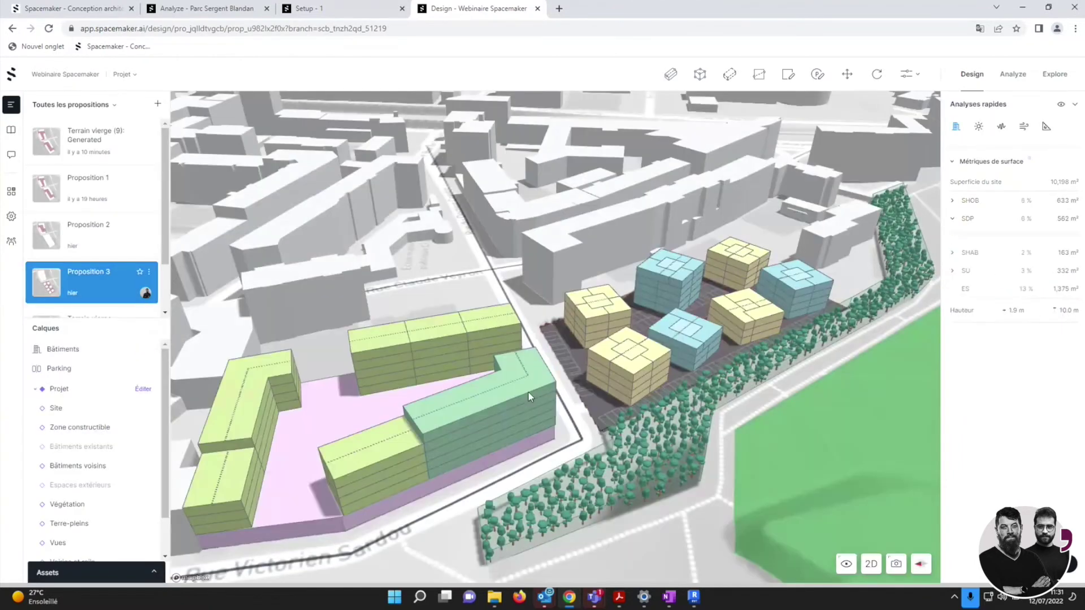
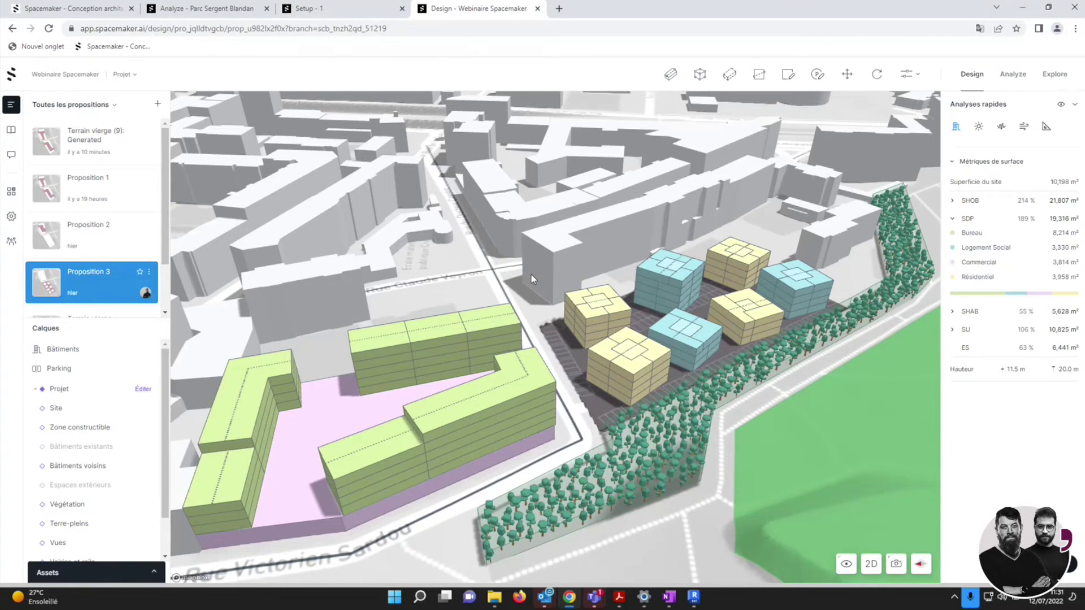
{"action": "scroll", "coordinate": [537, 279], "scroll_direction": "down", "scroll_amount": 5}
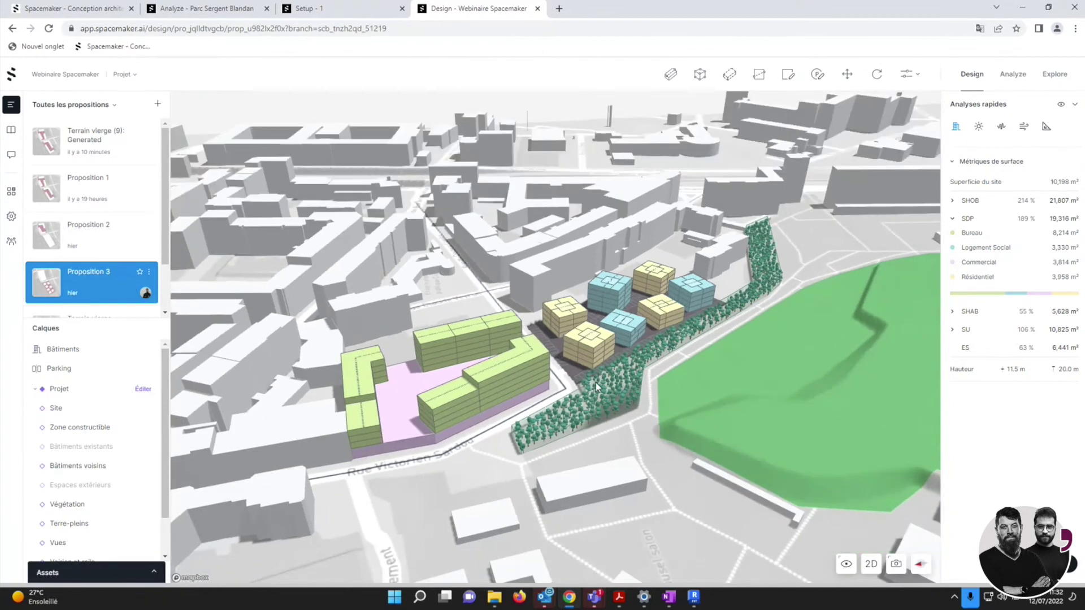
{"action": "scroll", "coordinate": [596, 387], "scroll_direction": "up", "scroll_amount": 4}
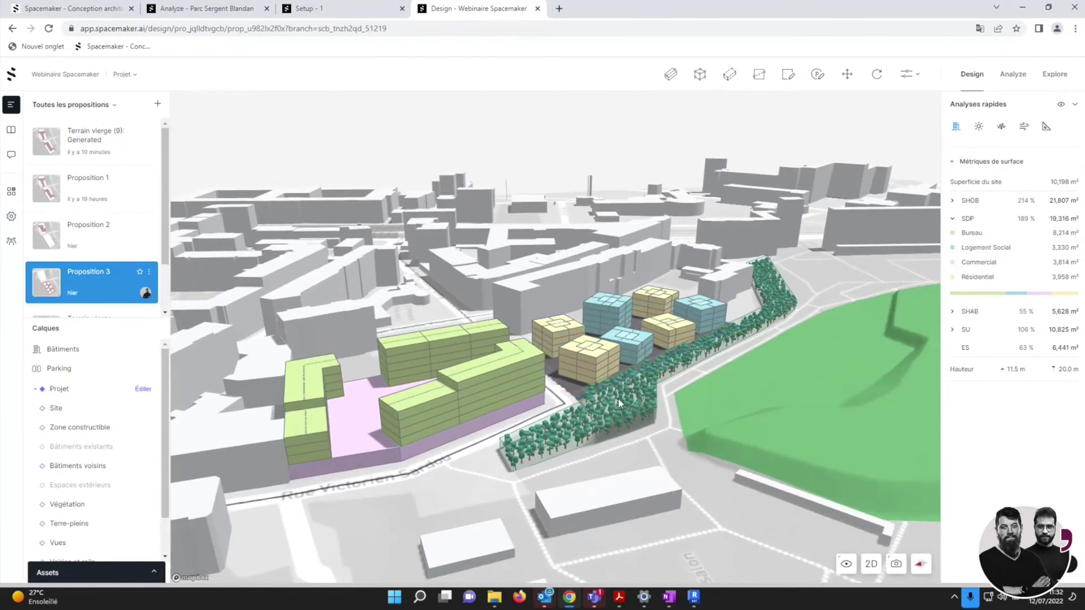
{"action": "right_click_drag", "start_coordinate": [618, 398], "coordinate": [601, 404]}
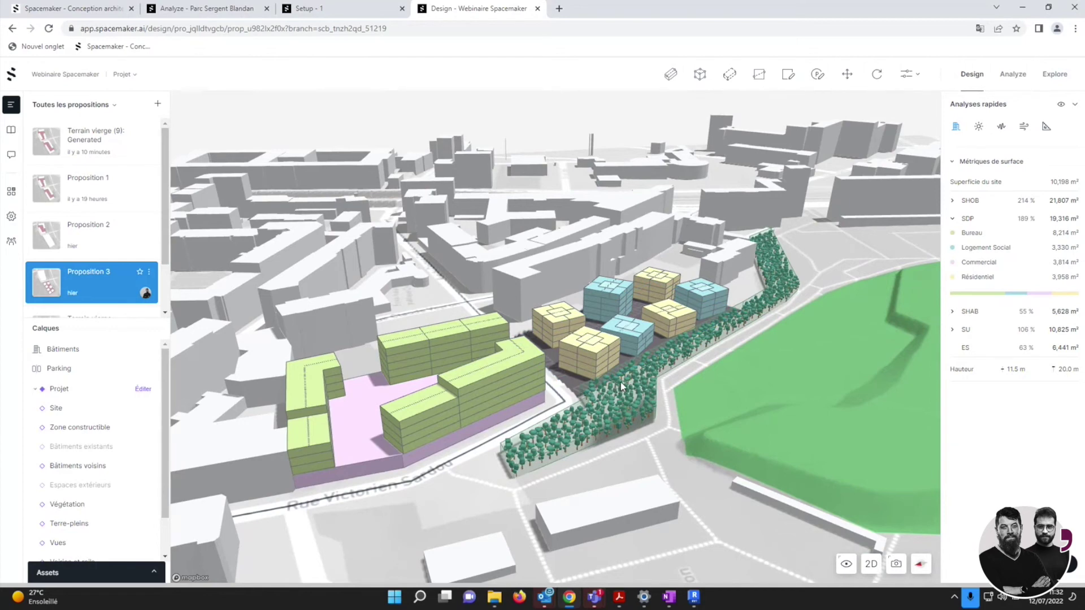
Examine Proposition 3's blocks and view the floor plan of the central park-side social housing block before returning to the model.
{"action": "scroll", "coordinate": [513, 331], "scroll_direction": "down", "scroll_amount": 1}
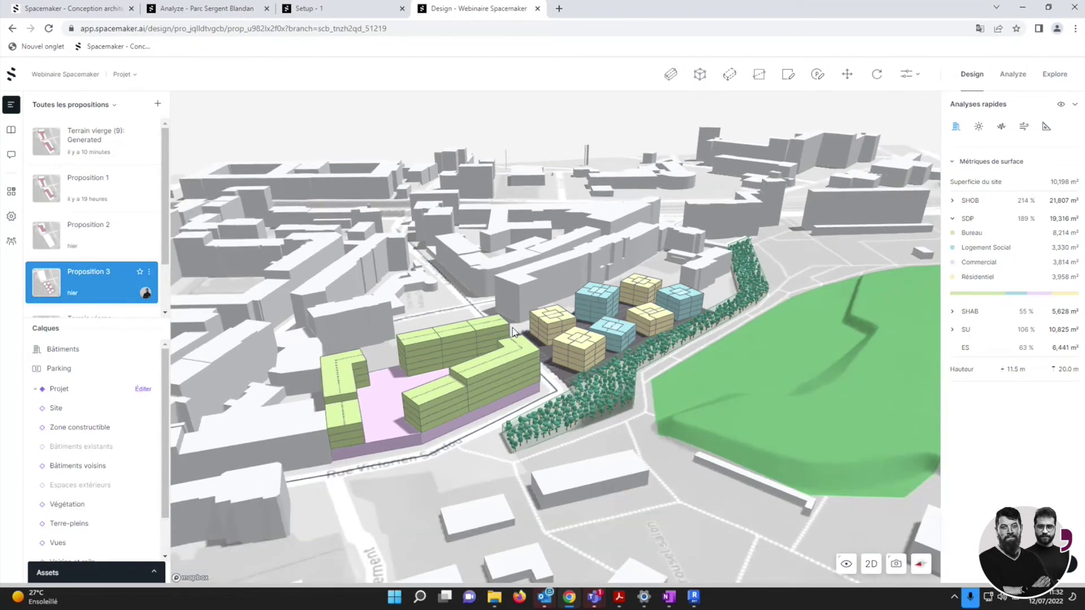
{"action": "scroll", "coordinate": [513, 331], "scroll_direction": "down", "scroll_amount": 1}
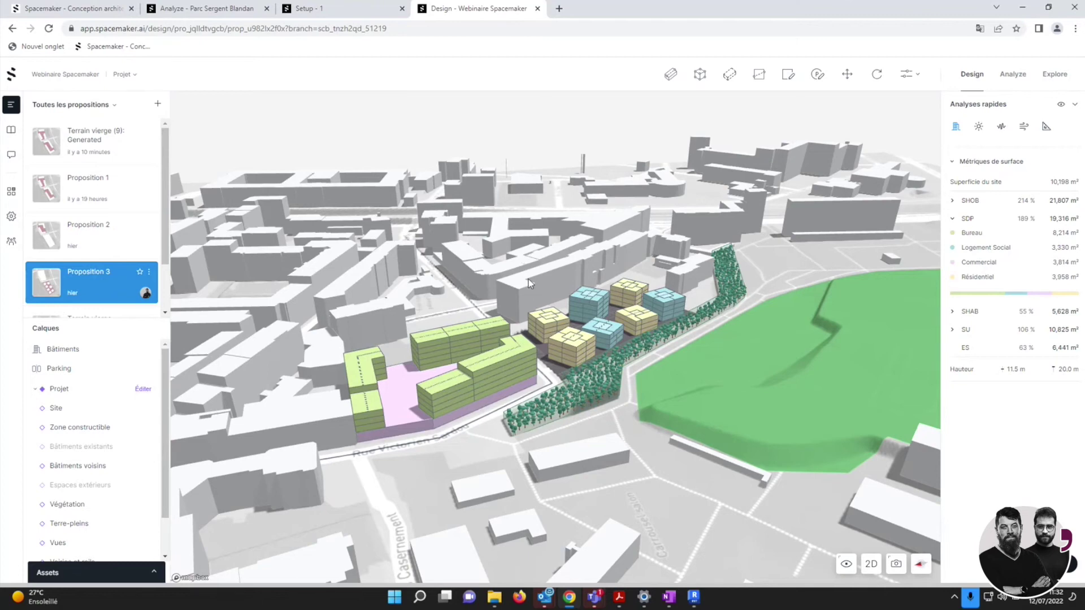
{"action": "scroll", "coordinate": [541, 266], "scroll_direction": "up", "scroll_amount": 2}
{"action": "scroll", "coordinate": [540, 266], "scroll_direction": "up", "scroll_amount": 1}
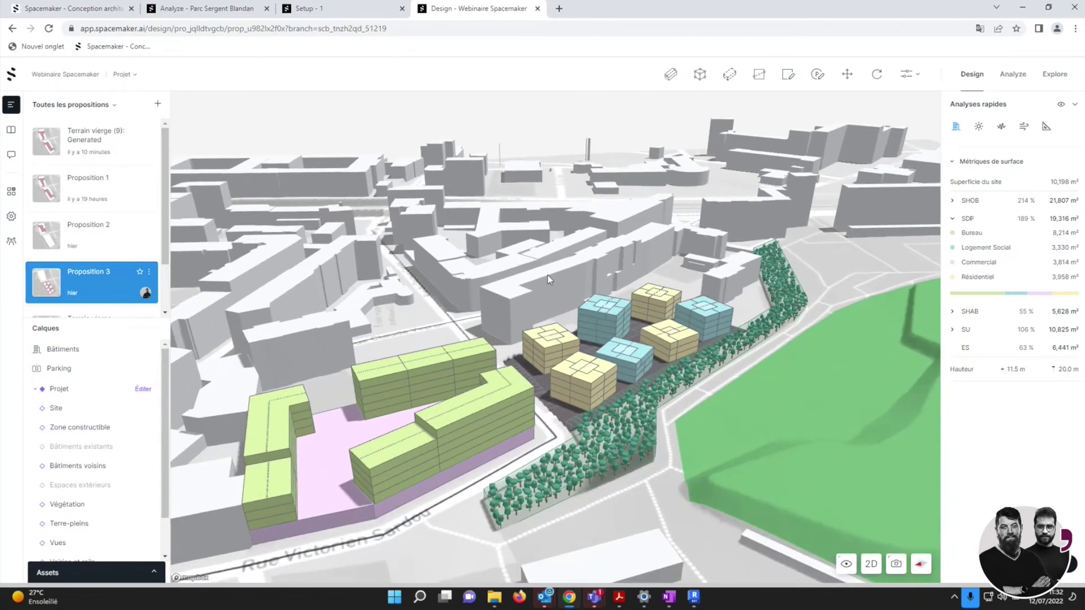
{"action": "scroll", "coordinate": [546, 271], "scroll_direction": "up", "scroll_amount": 1}
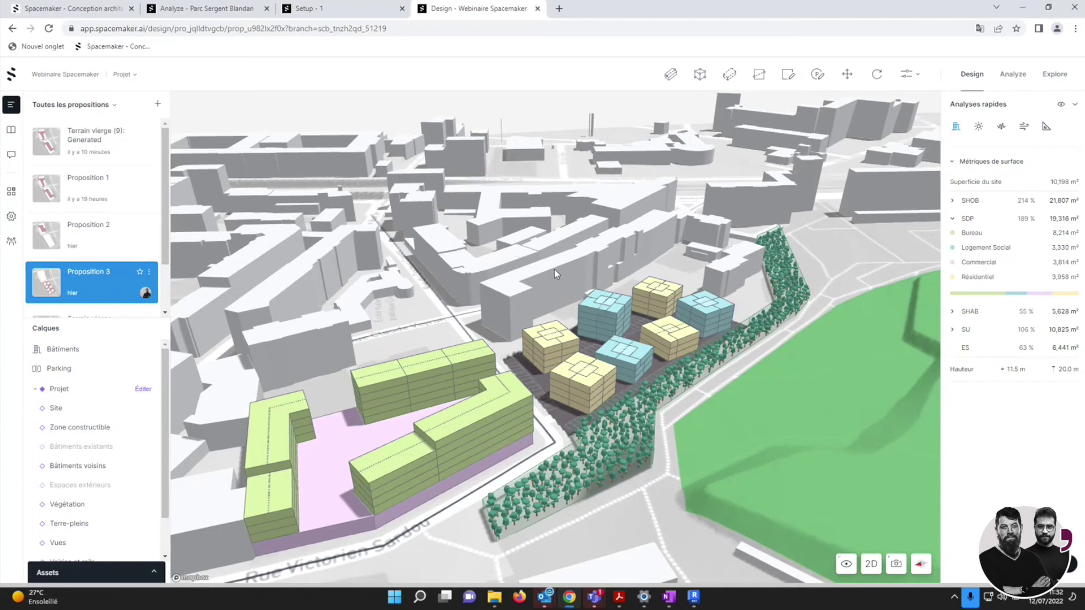
{"action": "scroll", "coordinate": [618, 334], "scroll_direction": "up", "scroll_amount": 2}
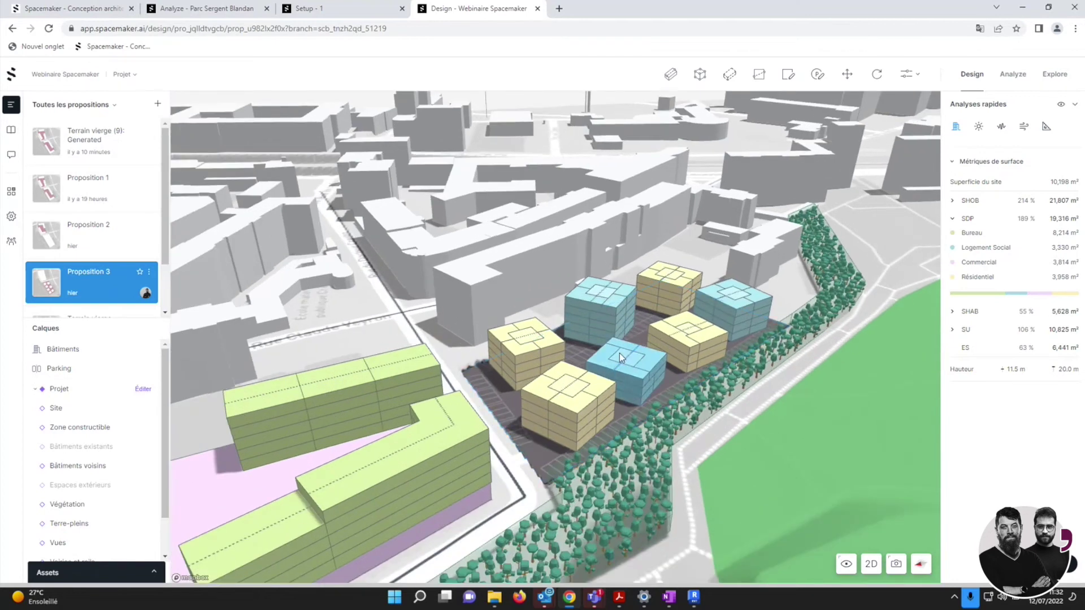
{"action": "left_click", "coordinate": [619, 354]}
{"action": "scroll", "coordinate": [998, 481], "scroll_direction": "down", "scroll_amount": 2}
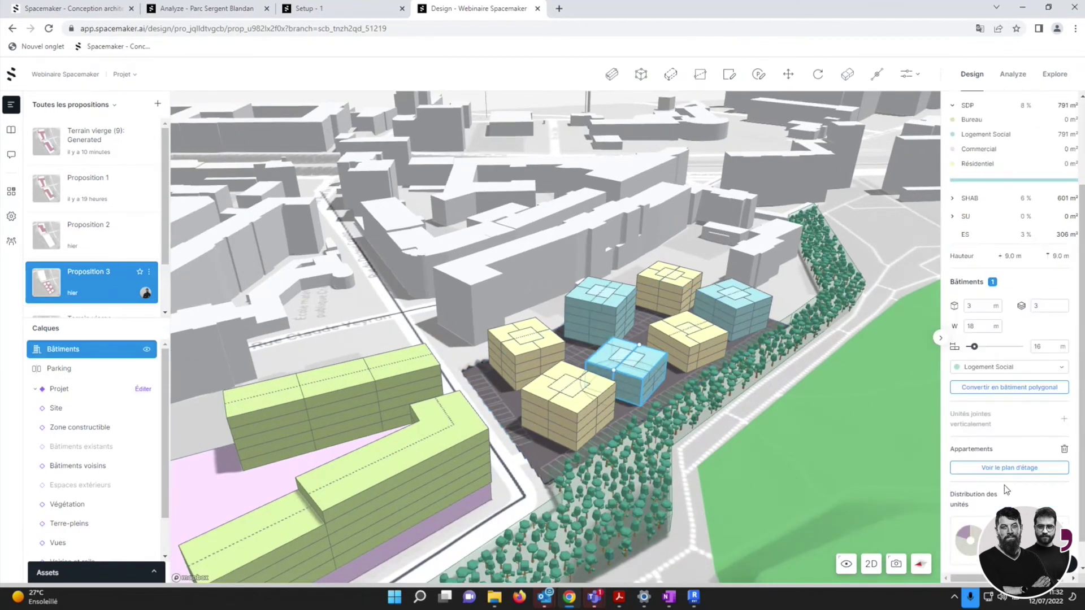
{"action": "left_click", "coordinate": [997, 472]}
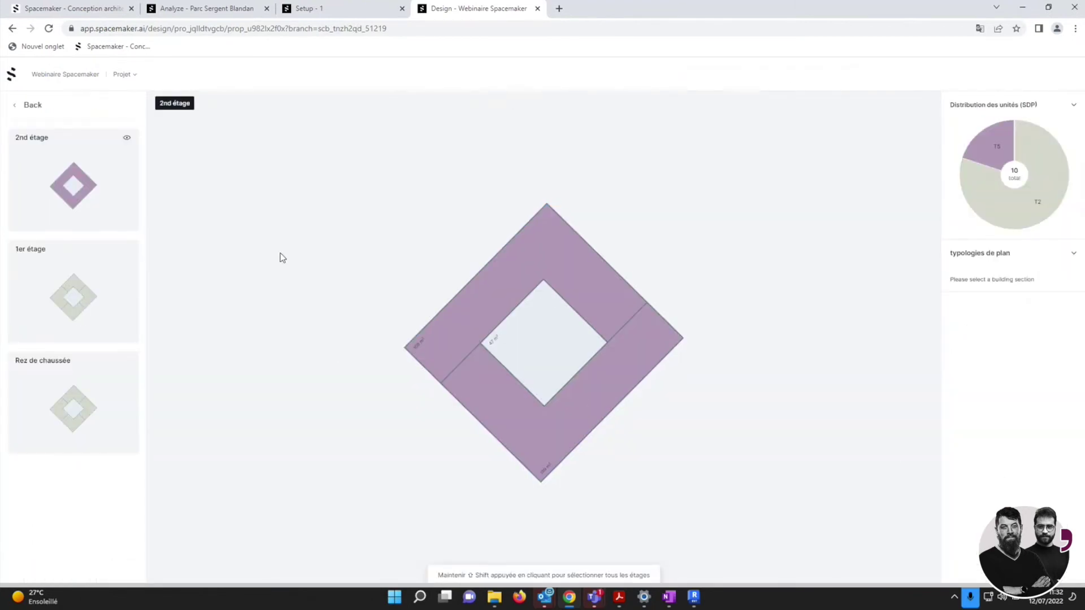
{"action": "left_click", "coordinate": [33, 106]}
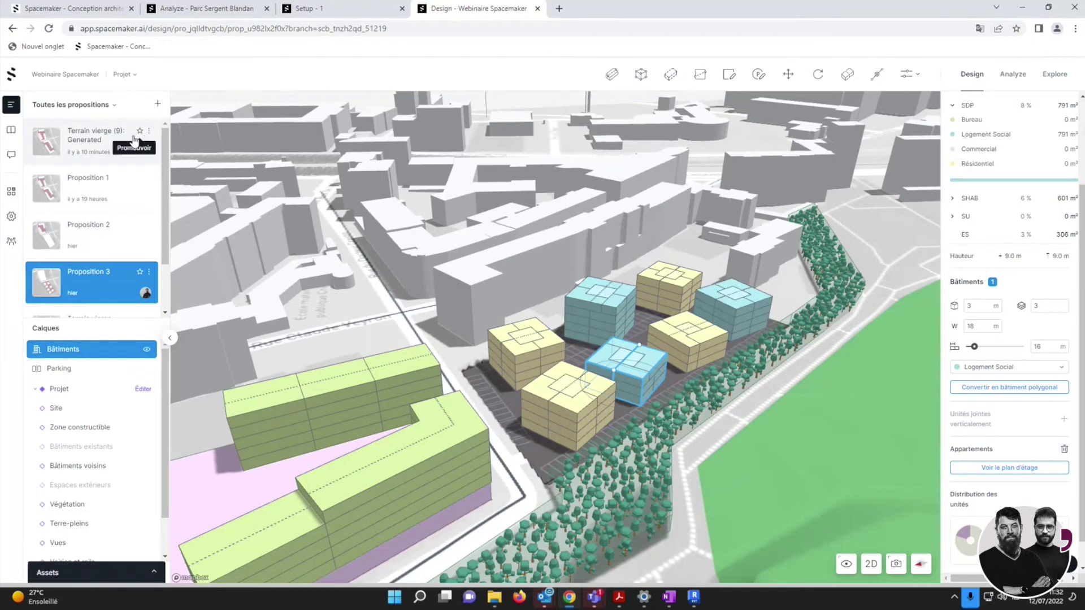
Open the Terrain vierge (9): Generated proposition, review its buildings in context and switch to Analyze mode.
{"action": "left_click", "coordinate": [99, 152]}
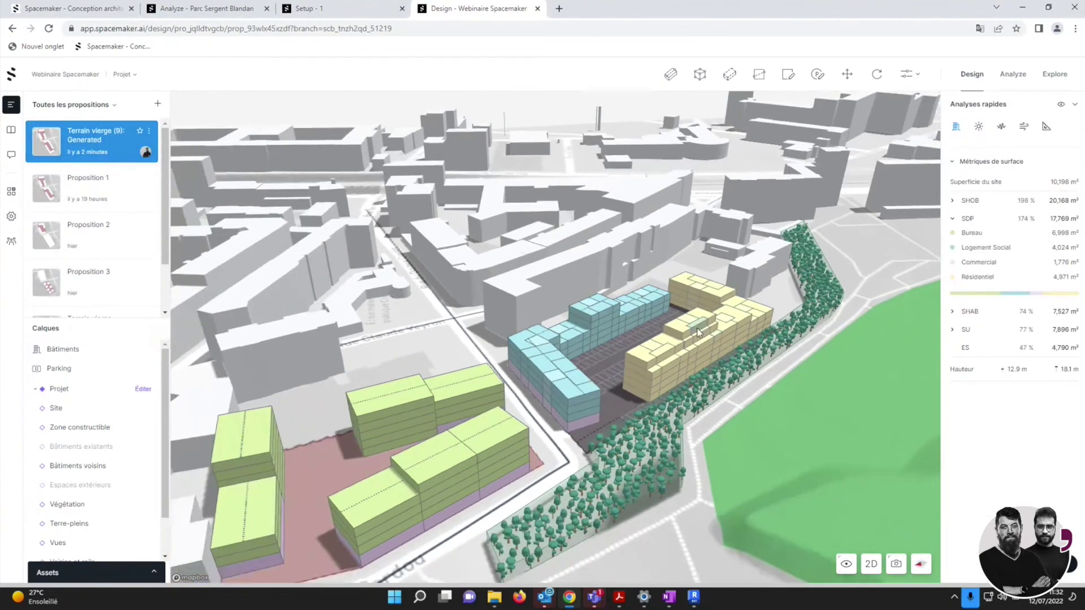
{"action": "right_click_drag", "start_coordinate": [643, 359], "coordinate": [672, 391]}
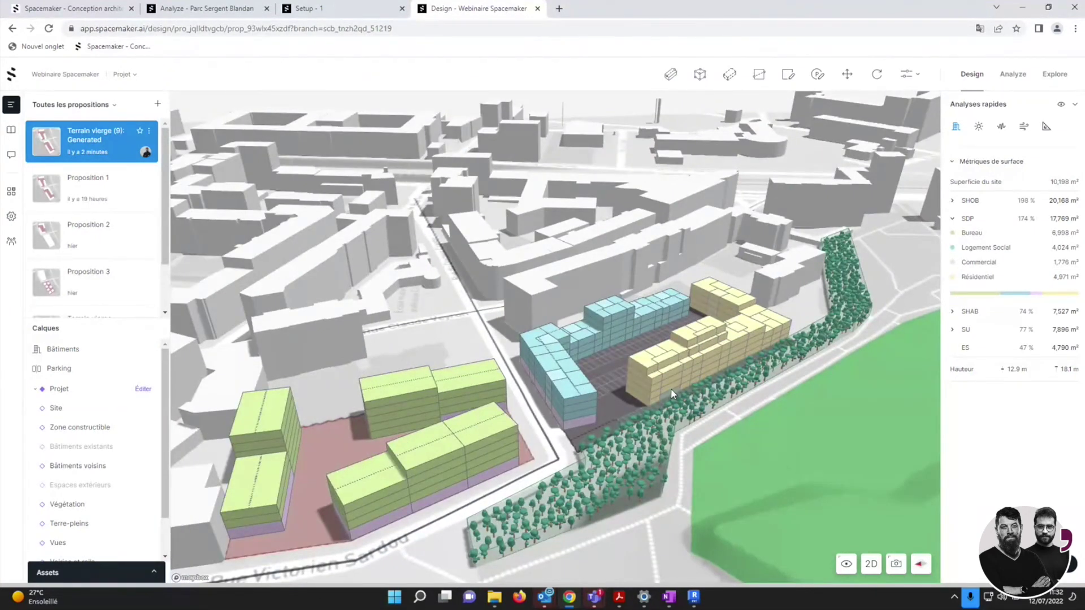
{"action": "scroll", "coordinate": [623, 287], "scroll_direction": "up", "scroll_amount": 5}
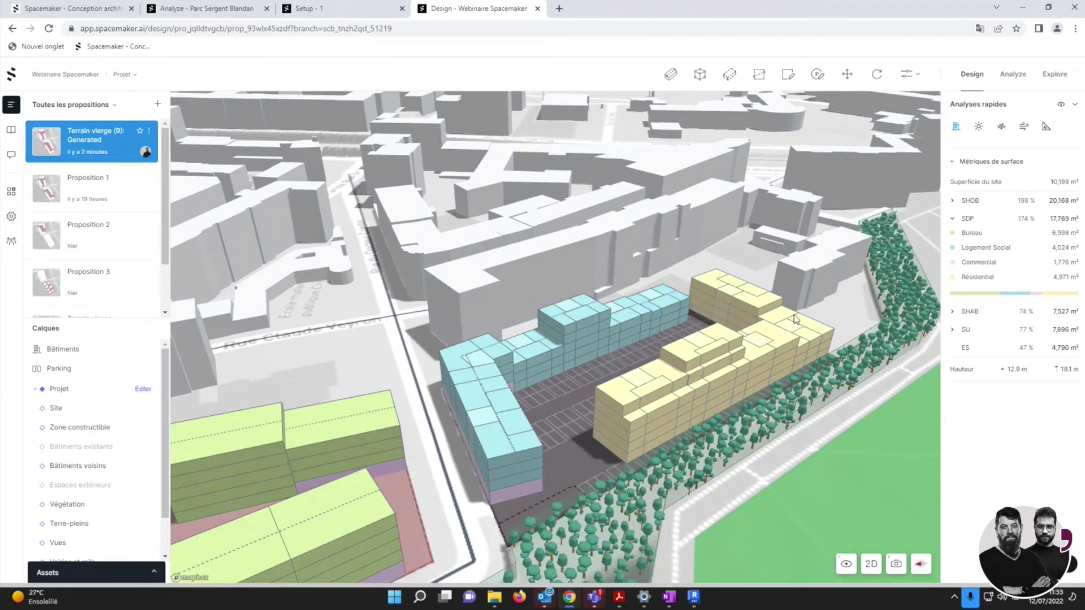
{"action": "scroll", "coordinate": [615, 299], "scroll_direction": "down", "scroll_amount": 5}
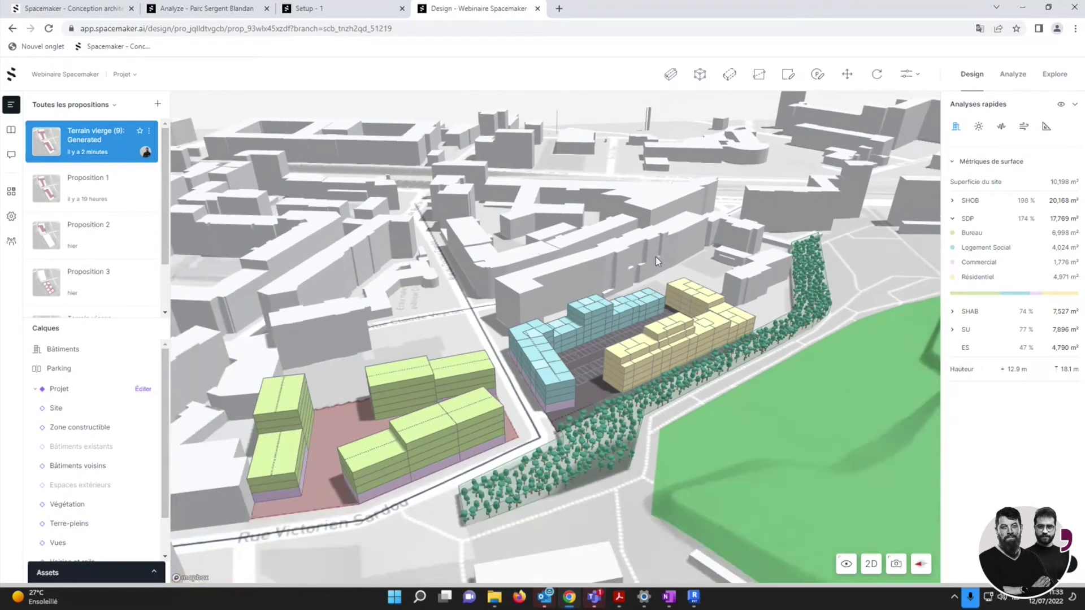
{"action": "left_click", "coordinate": [1012, 77]}
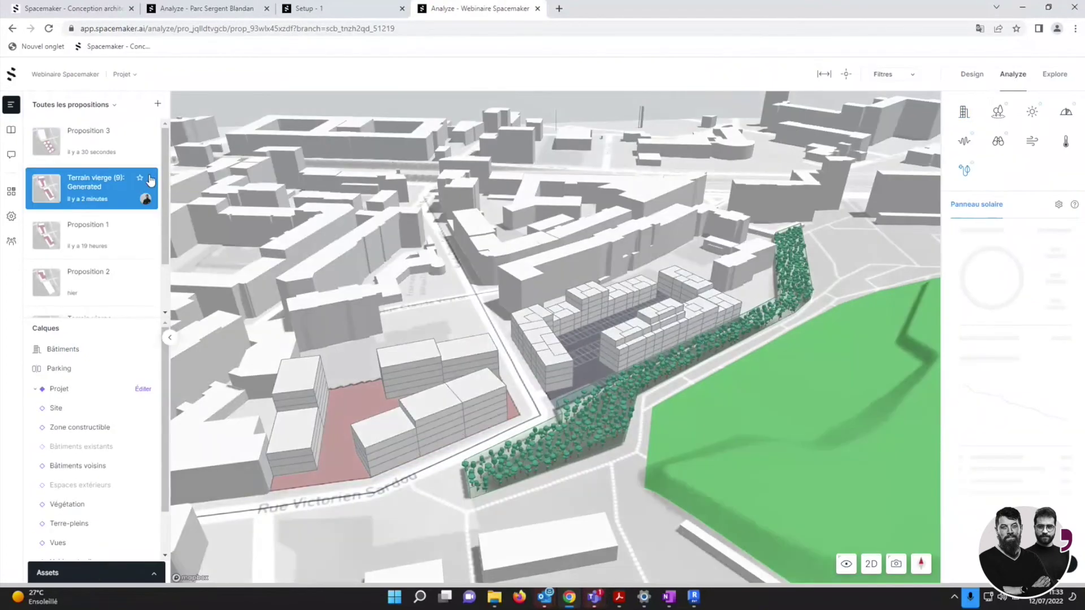
Rename the Terrain vierge (9): Generated proposition as Proposition webinaire.
{"action": "left_click", "coordinate": [151, 180]}
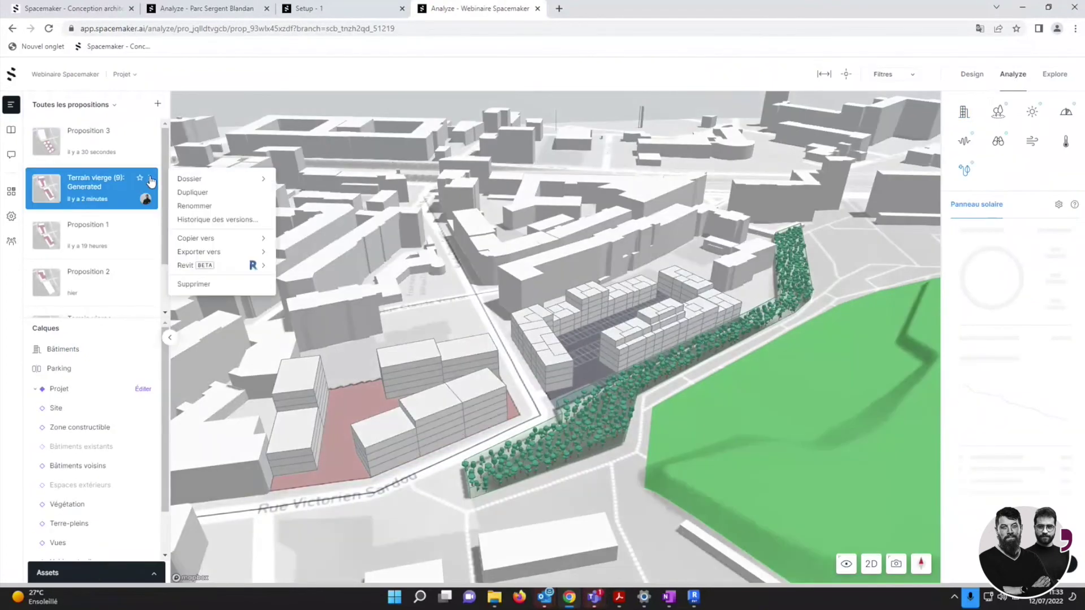
{"action": "left_click", "coordinate": [182, 207]}
{"action": "left_click_drag", "start_coordinate": [99, 191], "coordinate": [64, 174]}
{"action": "type", "text": "Generated"}
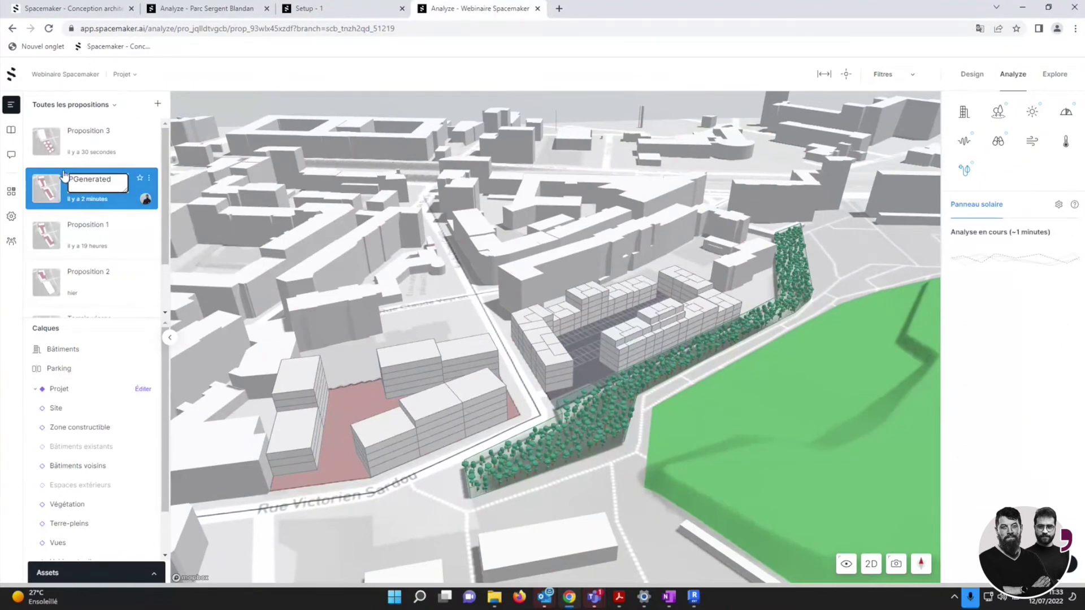
{"action": "key", "text": "BackSpace"}
{"action": "key", "text": "BackSpace"}
{"action": "key", "text": "BackSpace"}
{"action": "key", "text": "BackSpace"}
{"action": "key", "text": "BackSpace"}
{"action": "key", "text": "BackSpace"}
{"action": "key", "text": "BackSpace"}
{"action": "key", "text": "BackSpace"}
{"action": "key", "text": "BackSpace"}
{"action": "type", "text": "rop"}
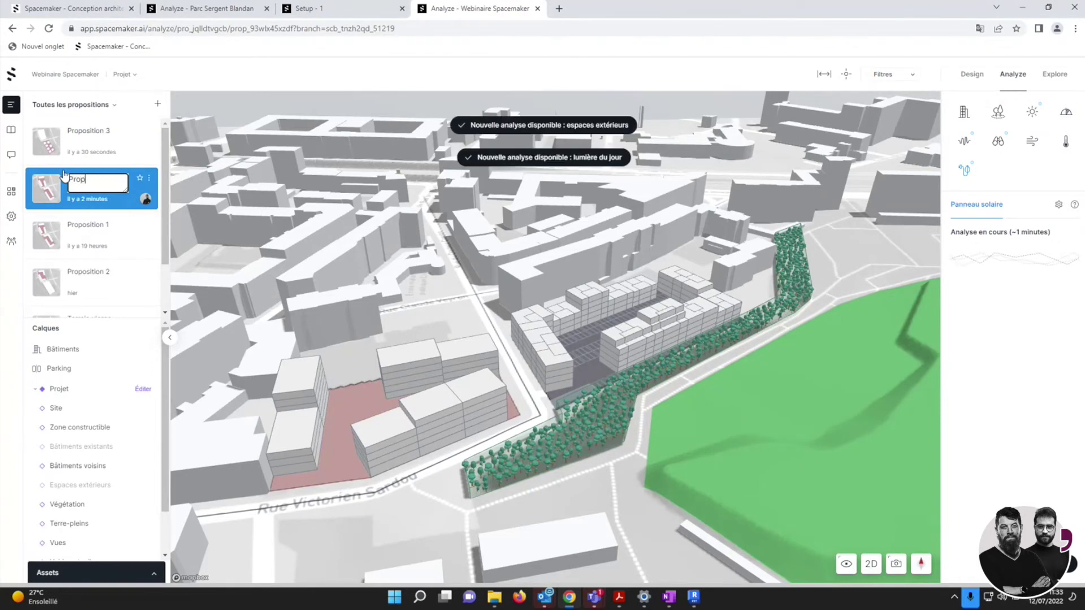
{"action": "type", "text": "ositioin"}
{"action": "key", "text": "BackSpace"}
{"action": "key", "text": "BackSpace"}
{"action": "key", "text": "BackSpace"}
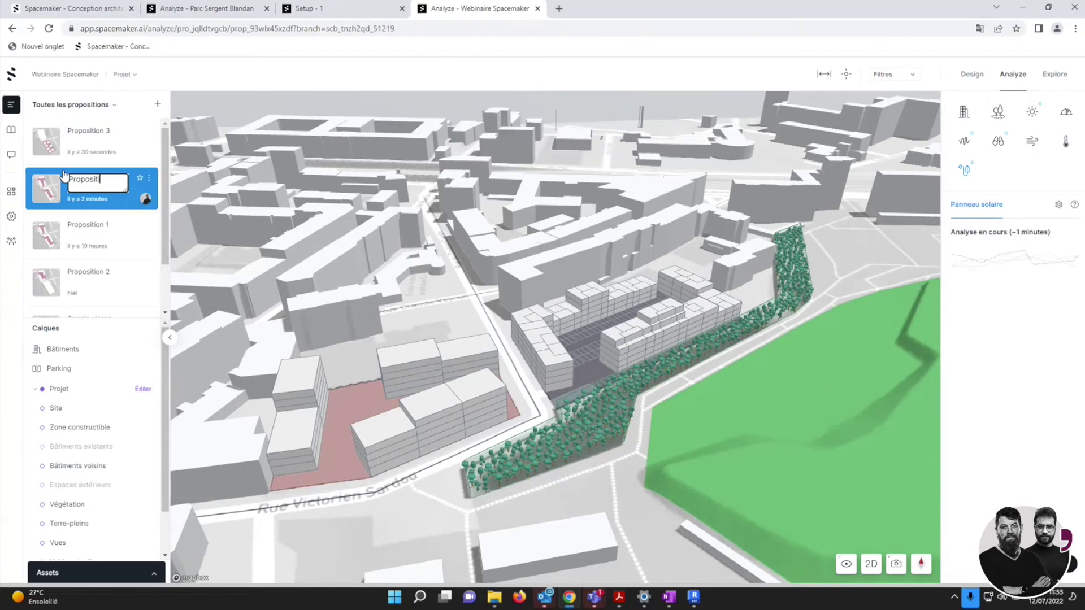
{"action": "type", "text": "ion webinaire"}
{"action": "key", "text": "Return"}
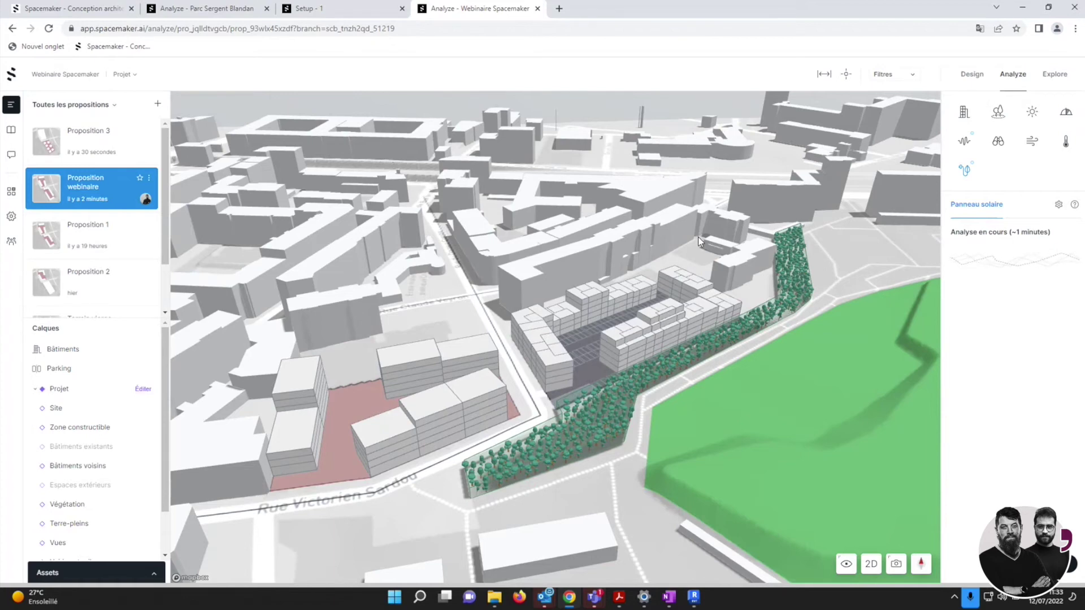
Open Proposition 1 in the analysis and review its surface metrics, unit distribution and parking figures.
{"action": "left_click", "coordinate": [100, 243]}
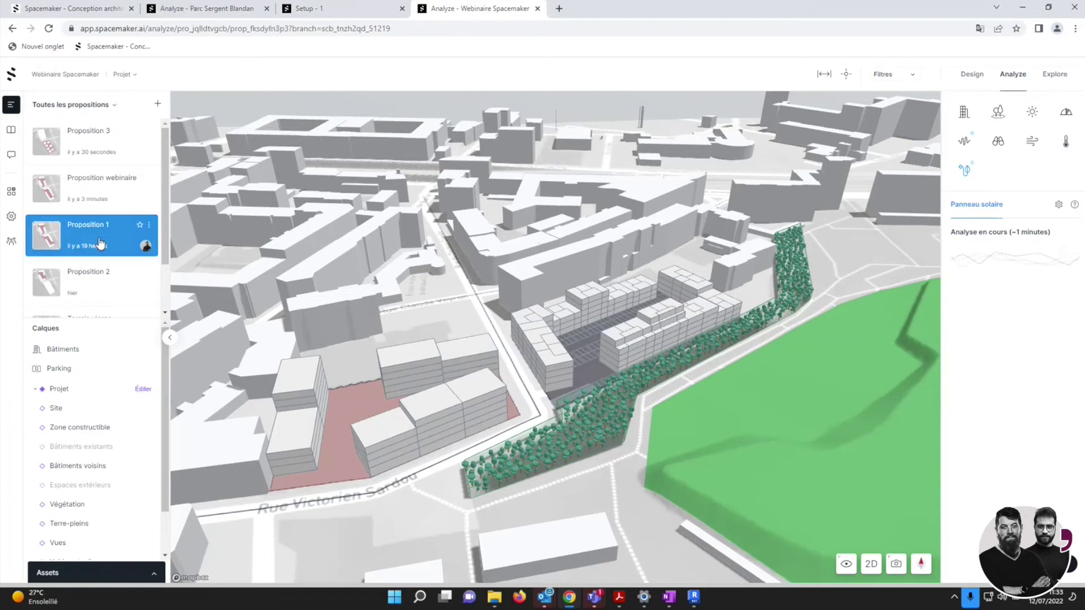
{"action": "left_click_drag", "start_coordinate": [596, 273], "coordinate": [561, 318]}
{"action": "scroll", "coordinate": [562, 318], "scroll_direction": "up", "scroll_amount": 2}
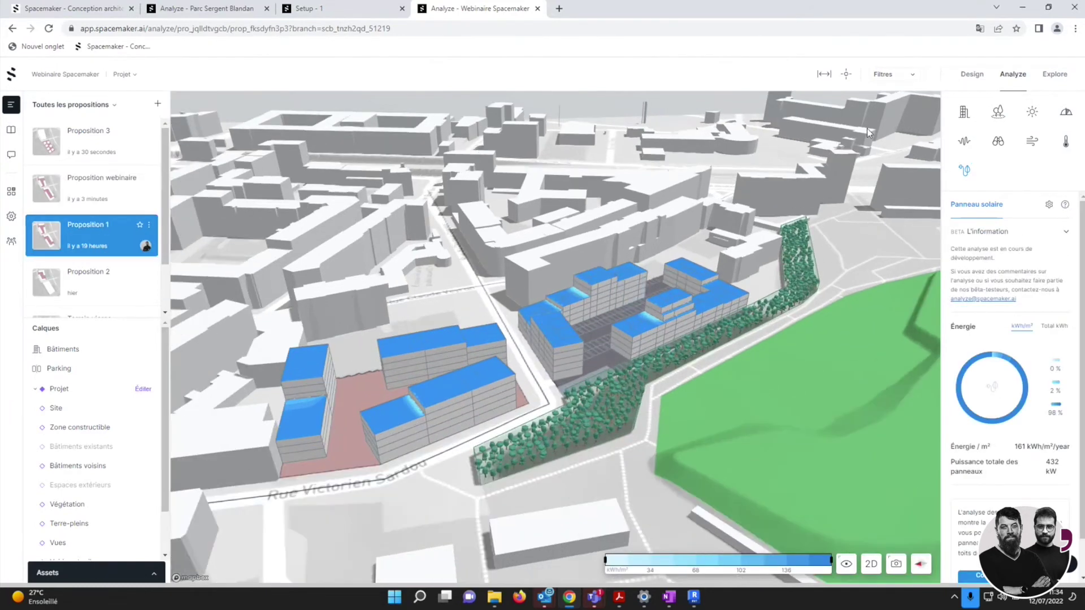
{"action": "left_click", "coordinate": [963, 113]}
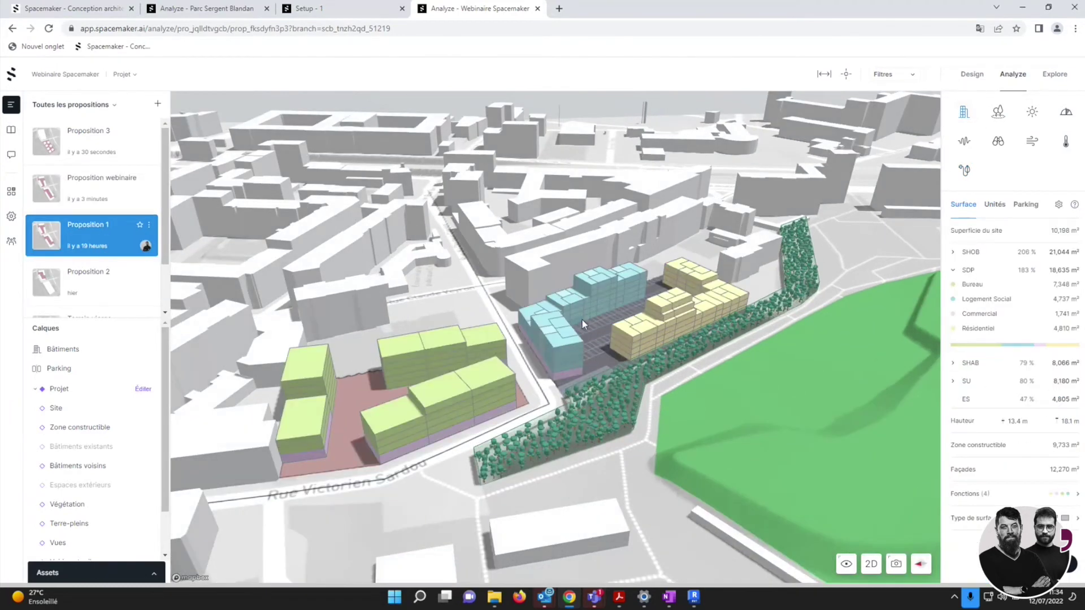
{"action": "scroll", "coordinate": [581, 318], "scroll_direction": "up", "scroll_amount": 2}
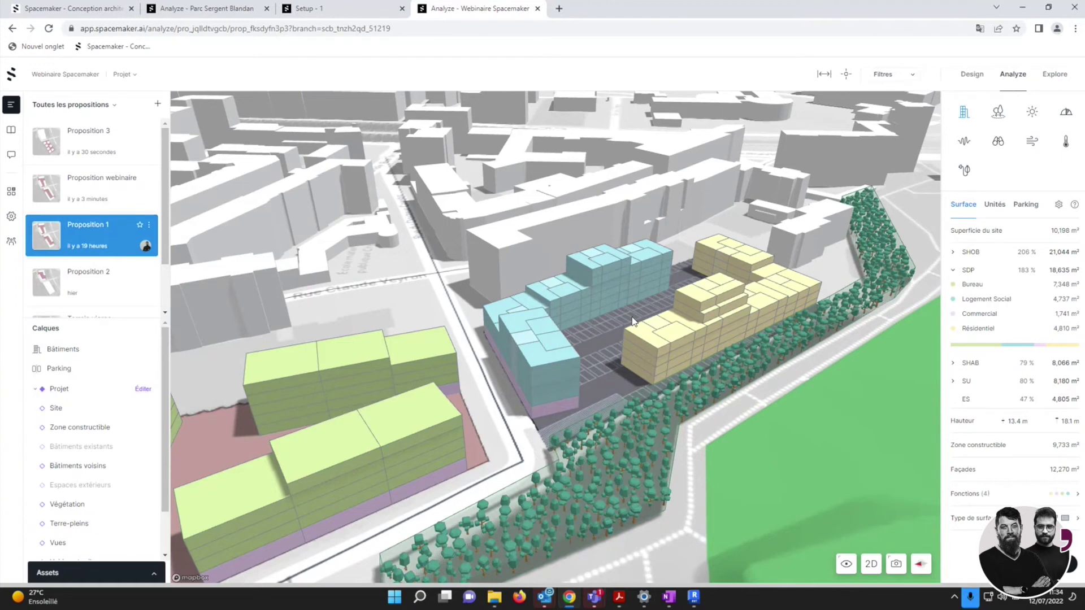
{"action": "left_click", "coordinate": [996, 205]}
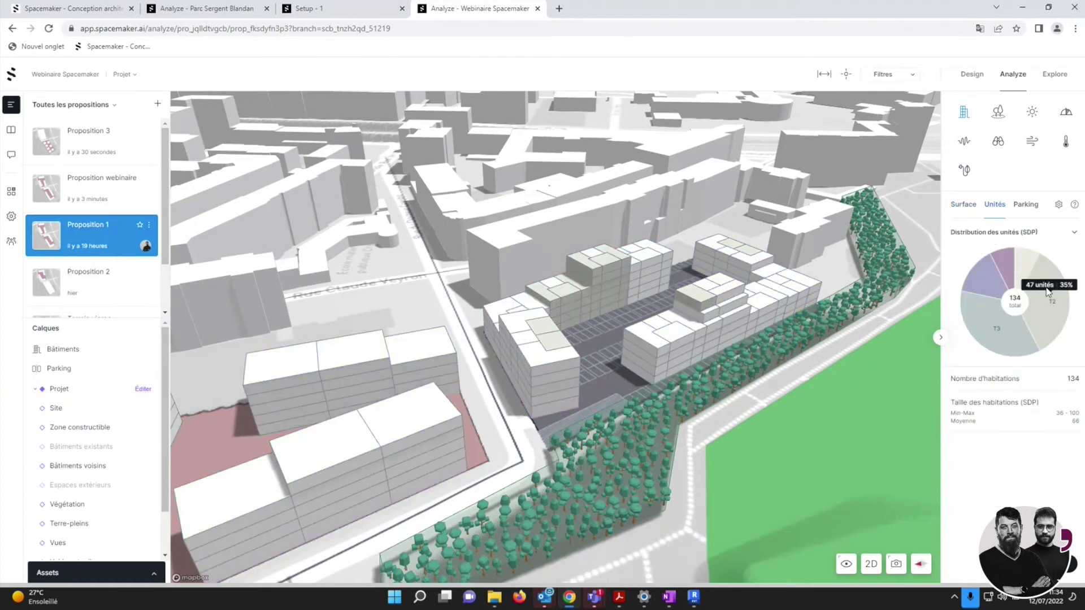
{"action": "left_click", "coordinate": [1025, 205]}
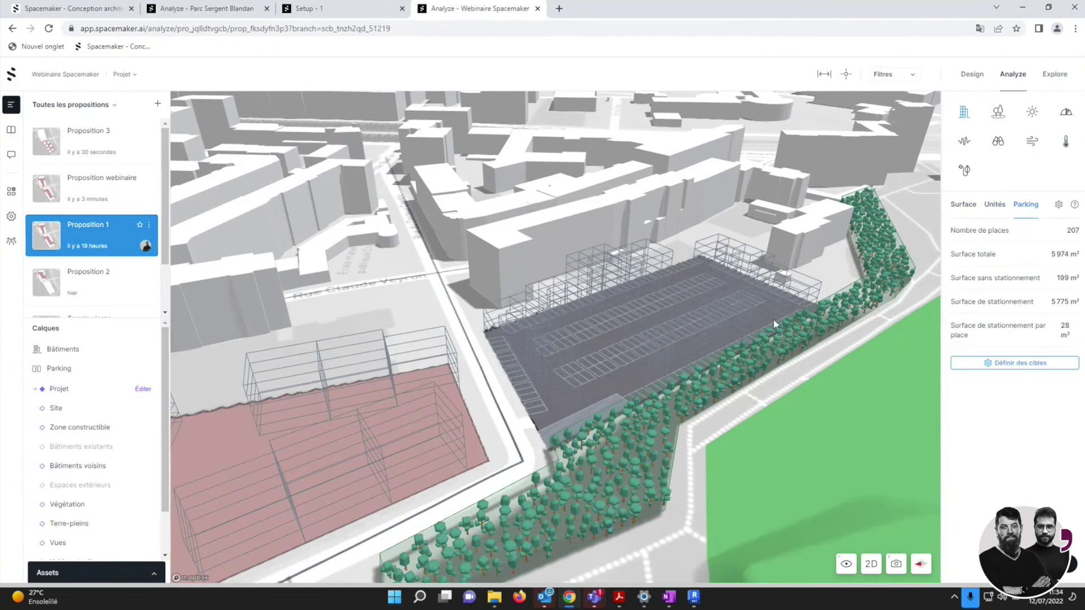
Display Proposition 1's outdoor space quality analysis for June 21, restricted to the roofs (Toitures).
{"action": "left_click", "coordinate": [996, 113]}
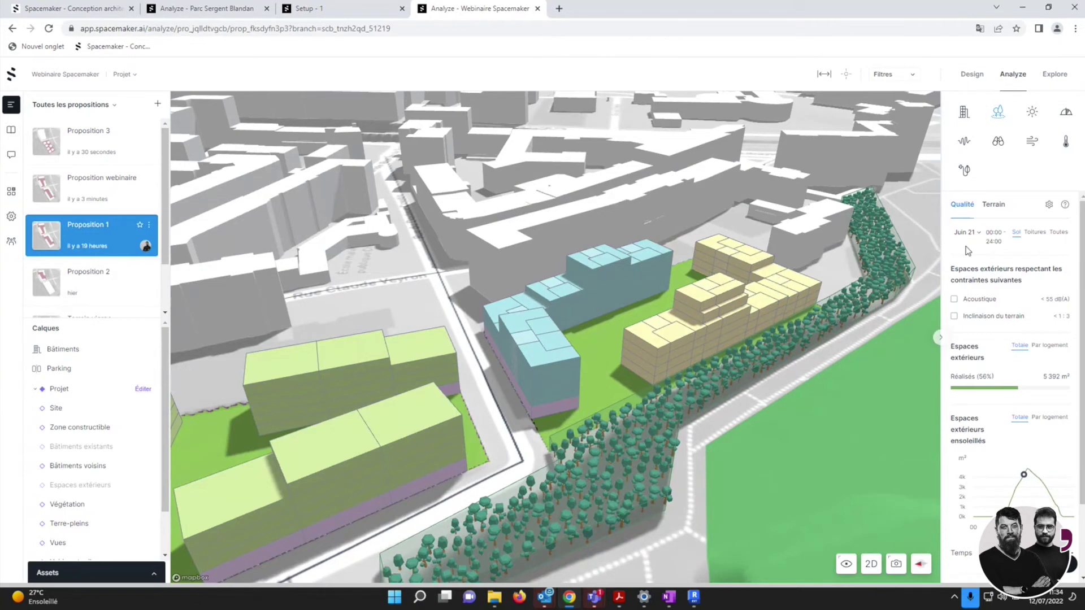
{"action": "left_click", "coordinate": [1035, 233]}
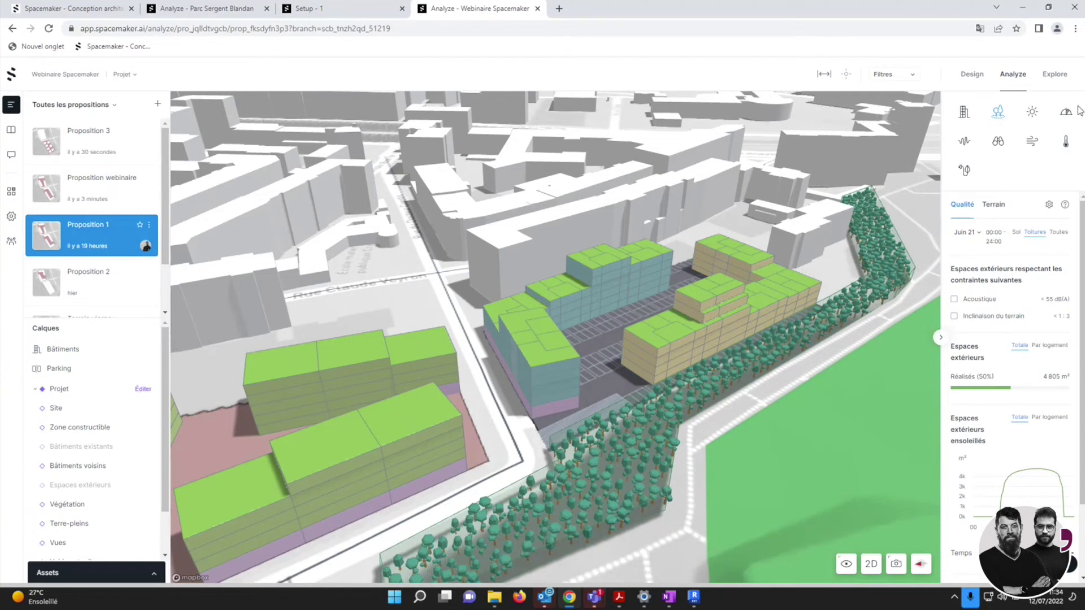
Run the sunlight analysis for June 21 and examine sun exposure on the courtyard facades and ground from several angles.
{"action": "left_click", "coordinate": [1032, 116]}
{"action": "right_click_drag", "start_coordinate": [558, 375], "coordinate": [649, 377]}
{"action": "scroll", "coordinate": [467, 232], "scroll_direction": "up", "scroll_amount": 6}
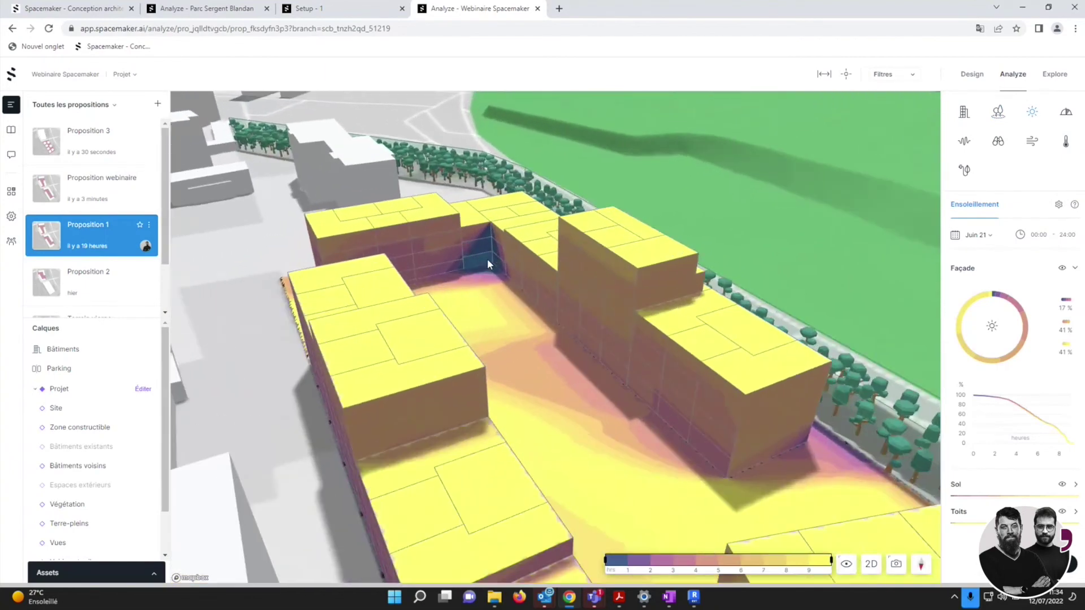
{"action": "right_click_drag", "start_coordinate": [510, 301], "coordinate": [528, 286]}
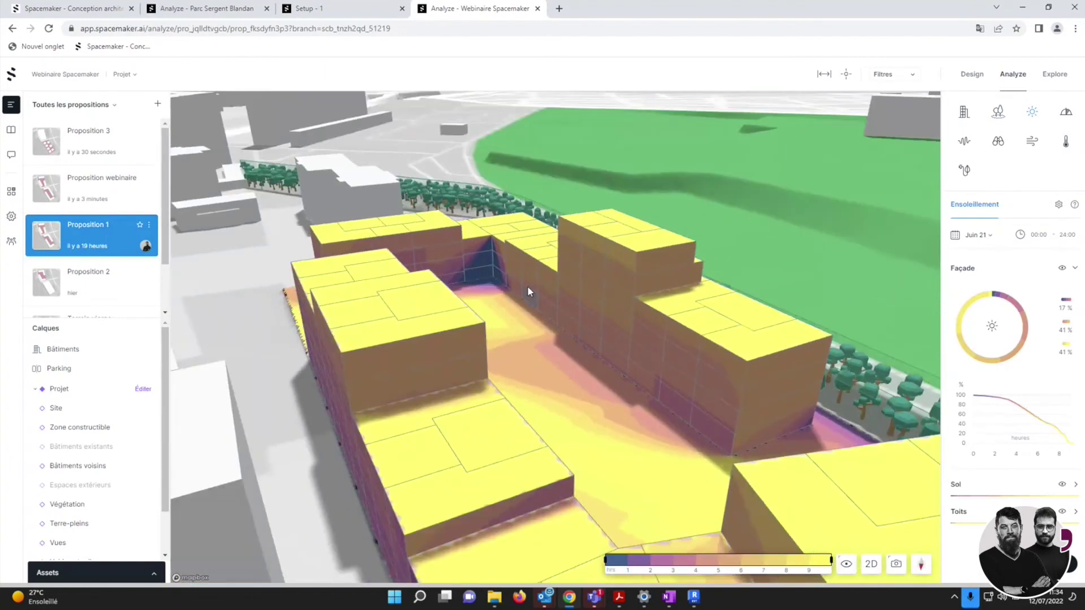
{"action": "scroll", "coordinate": [516, 277], "scroll_direction": "down", "scroll_amount": 5}
{"action": "right_click_drag", "start_coordinate": [492, 410], "coordinate": [690, 307]}
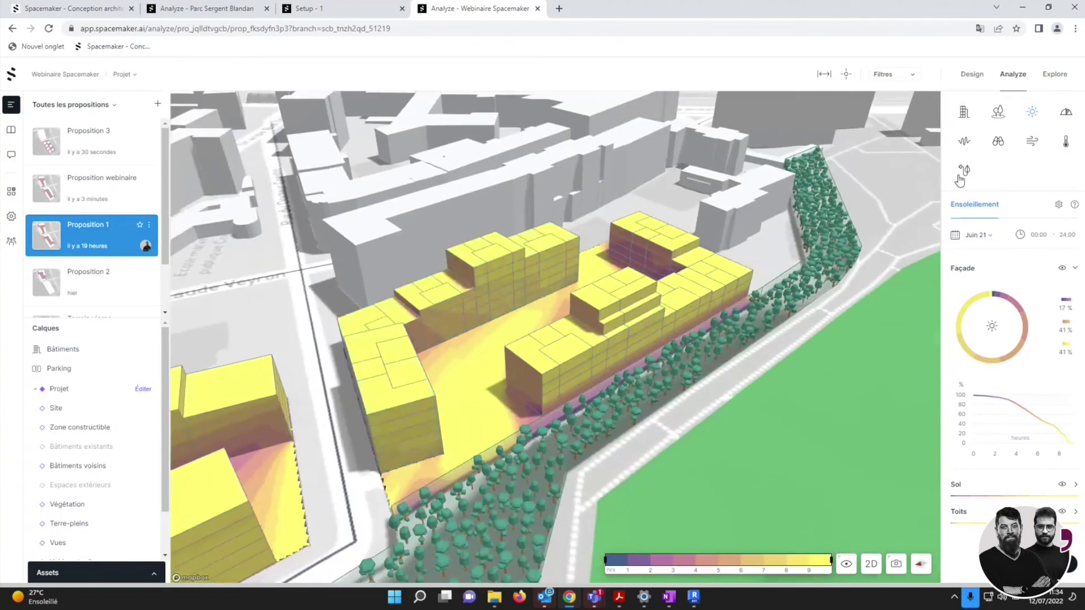
Display the CVC daylight analysis on the facades and filter the scale to show only values up to 27.
{"action": "left_click", "coordinate": [1066, 112]}
{"action": "scroll", "coordinate": [551, 355], "scroll_direction": "up", "scroll_amount": 5}
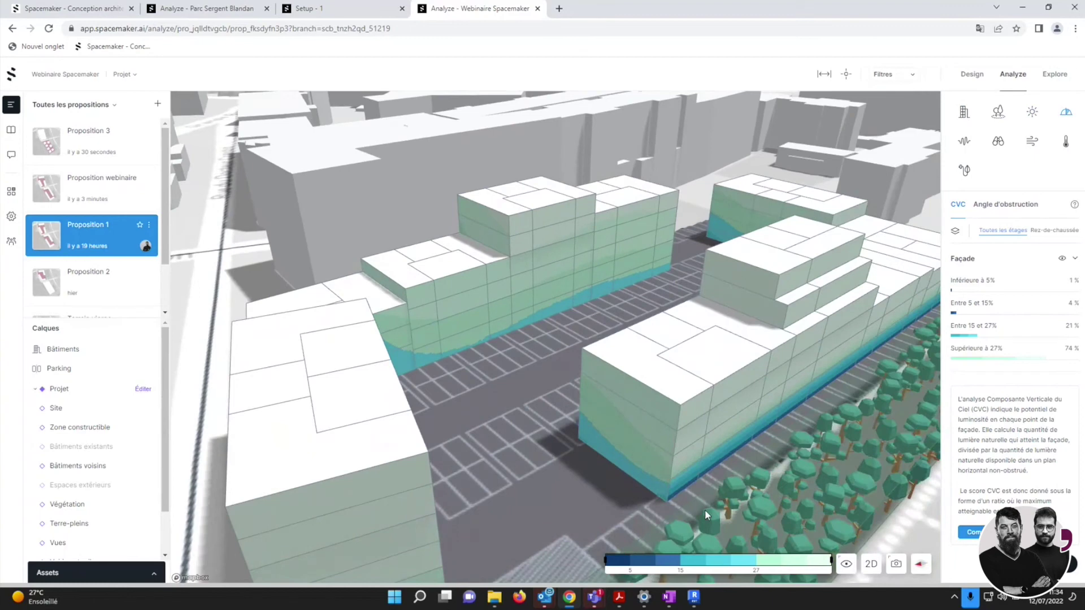
{"action": "mouse_move", "coordinate": [815, 564]}
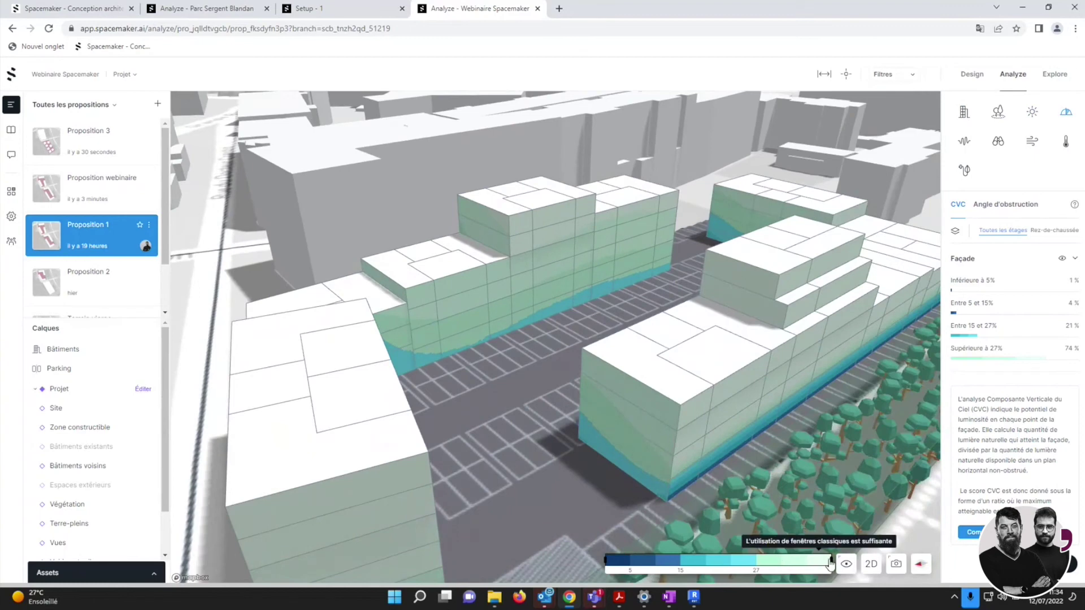
{"action": "left_click_drag", "start_coordinate": [829, 563], "coordinate": [755, 563]}
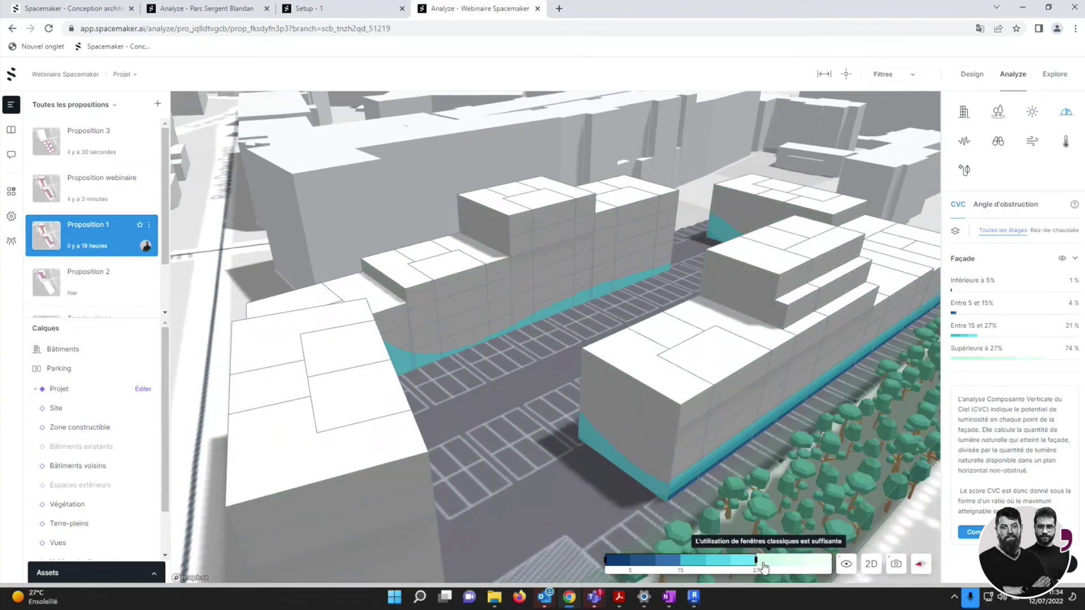
{"action": "mouse_move", "coordinate": [720, 561]}
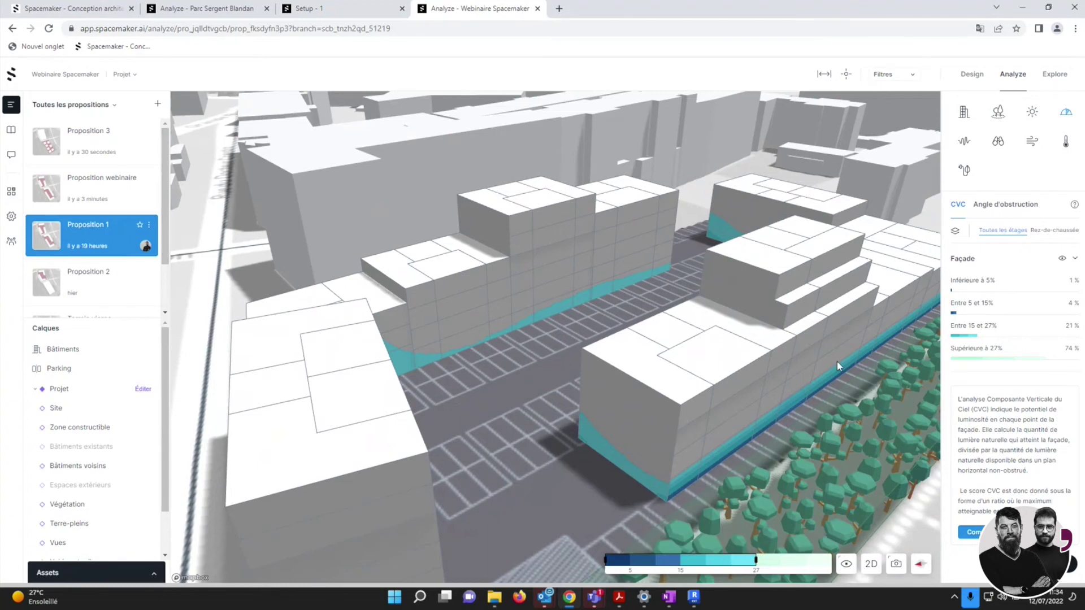
Display the total noise analysis for Proposition 1 and examine the facades and ground along the surrounding streets.
{"action": "left_click", "coordinate": [964, 141]}
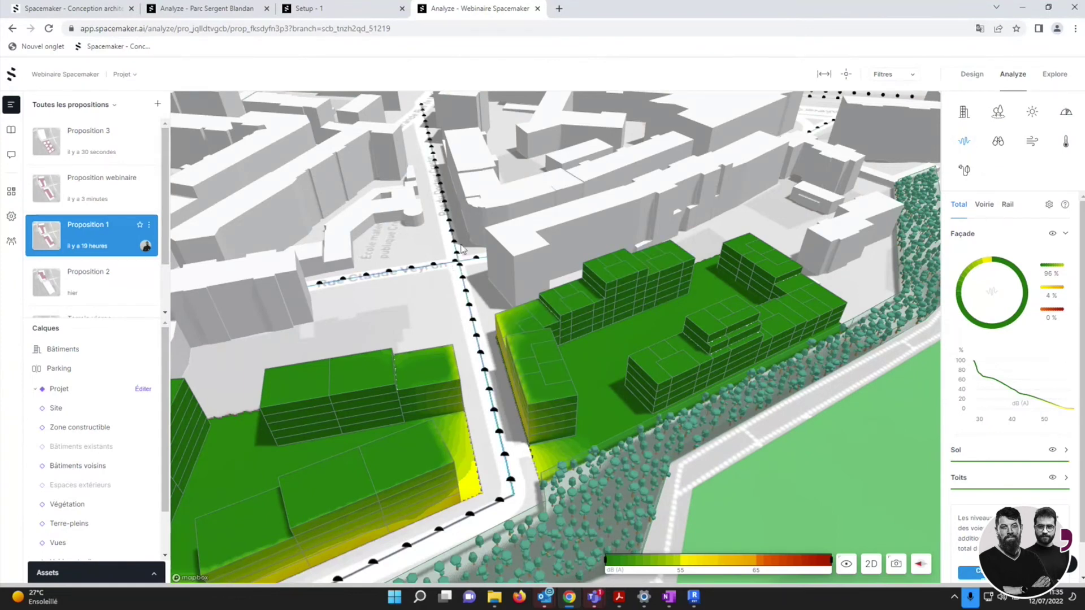
{"action": "scroll", "coordinate": [429, 540], "scroll_direction": "down", "scroll_amount": 3}
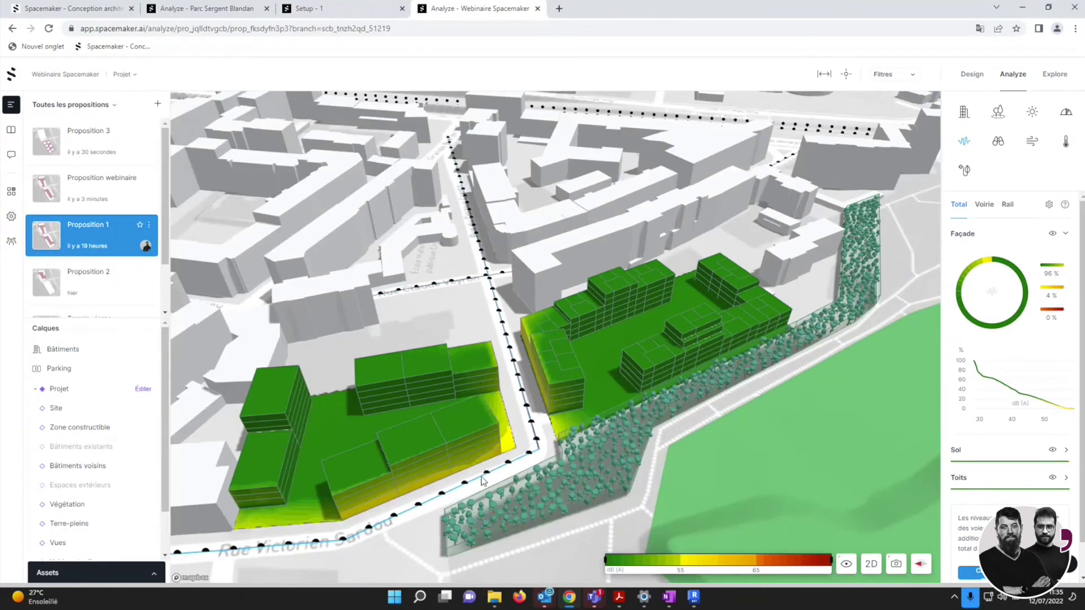
Display Proposition 1's view distance analysis and inspect the view depth from the upper courtyard facade of the northern building.
{"action": "scroll", "coordinate": [486, 479], "scroll_direction": "up", "scroll_amount": 3}
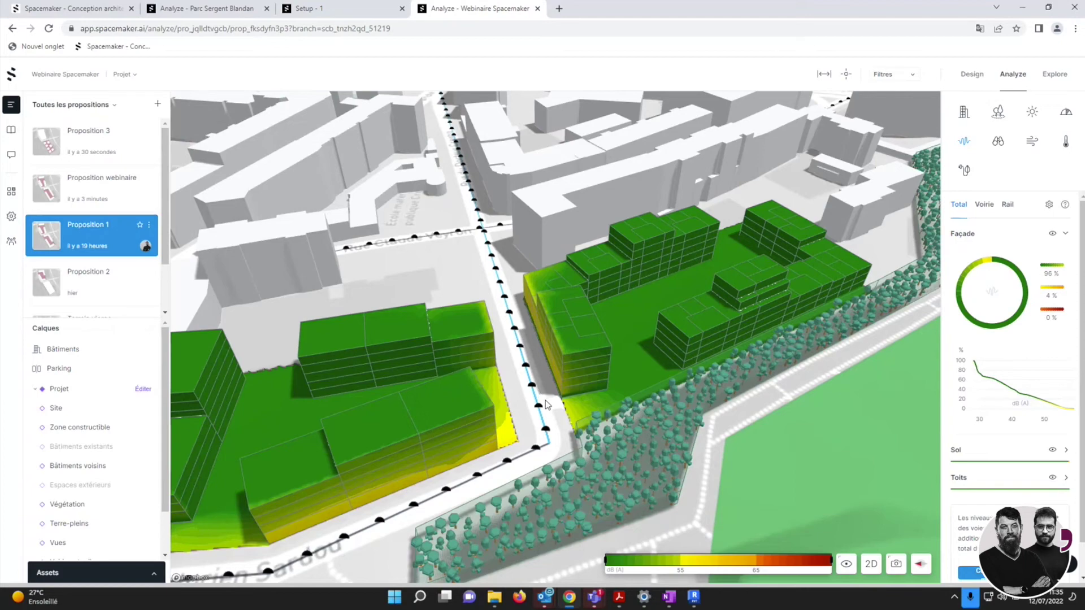
{"action": "left_click", "coordinate": [998, 141]}
{"action": "right_click_drag", "start_coordinate": [623, 406], "coordinate": [610, 397]}
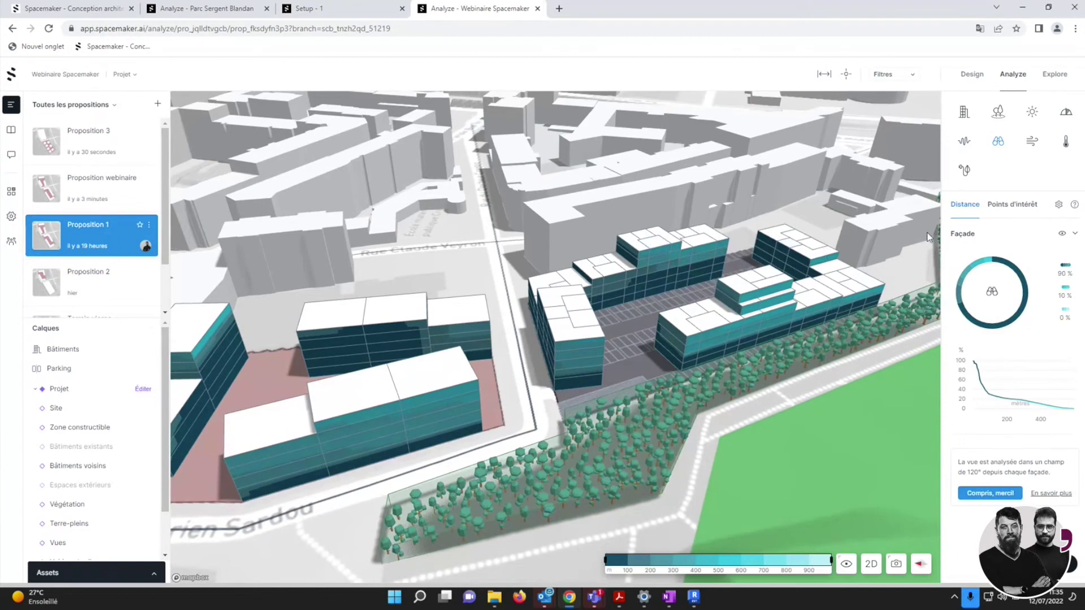
{"action": "left_click", "coordinate": [846, 74]}
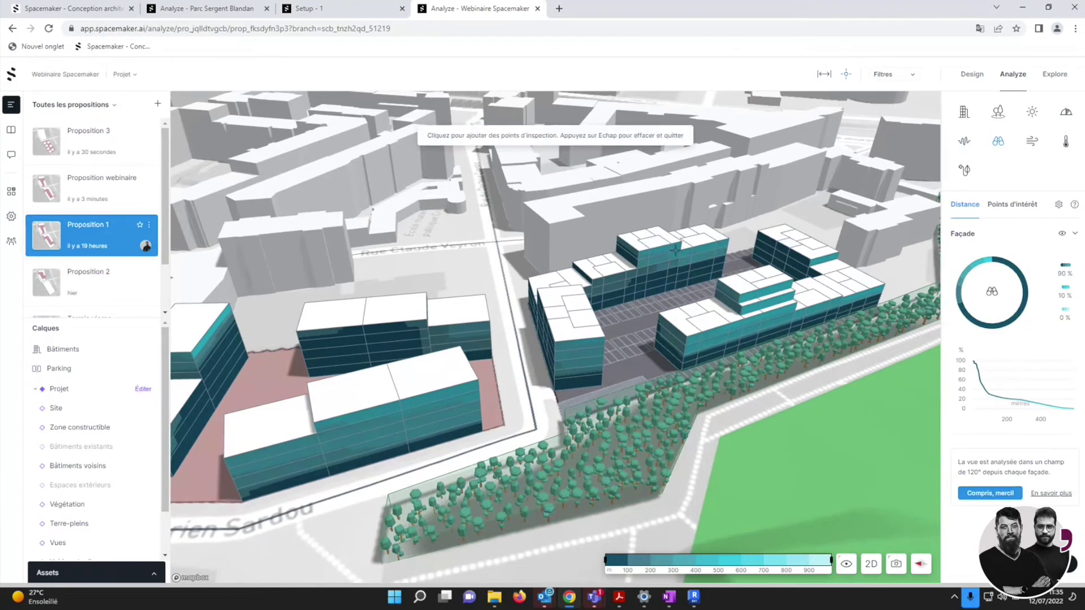
{"action": "left_click", "coordinate": [660, 250]}
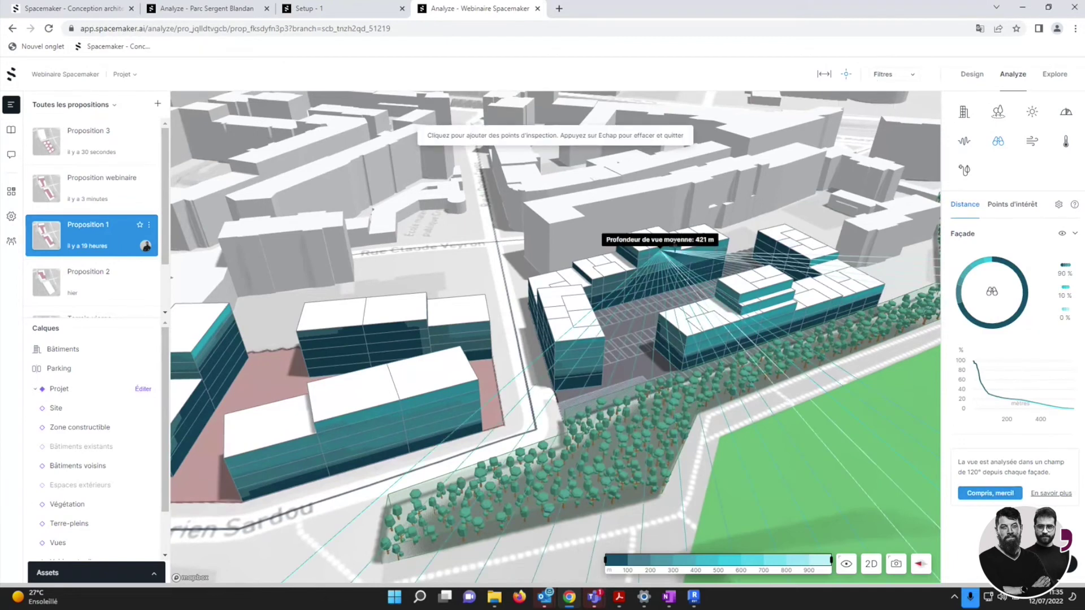
Display the points of interest view analysis and examine which facades see the Projet Sergent Blandan zone.
{"action": "left_click", "coordinate": [1011, 205]}
{"action": "scroll", "coordinate": [617, 382], "scroll_direction": "down", "scroll_amount": 10}
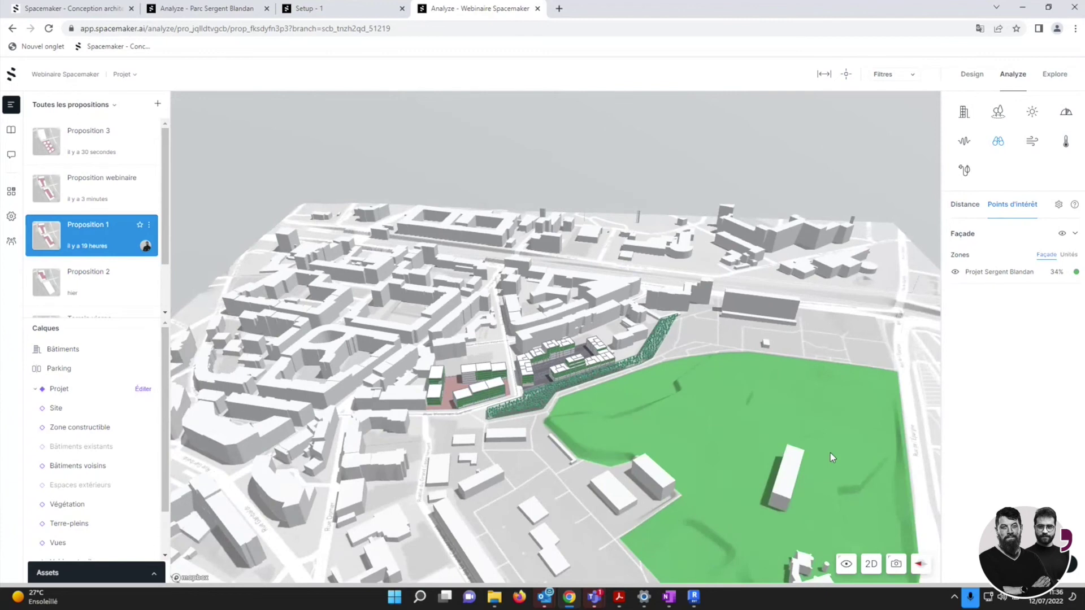
{"action": "scroll", "coordinate": [533, 348], "scroll_direction": "up", "scroll_amount": 10}
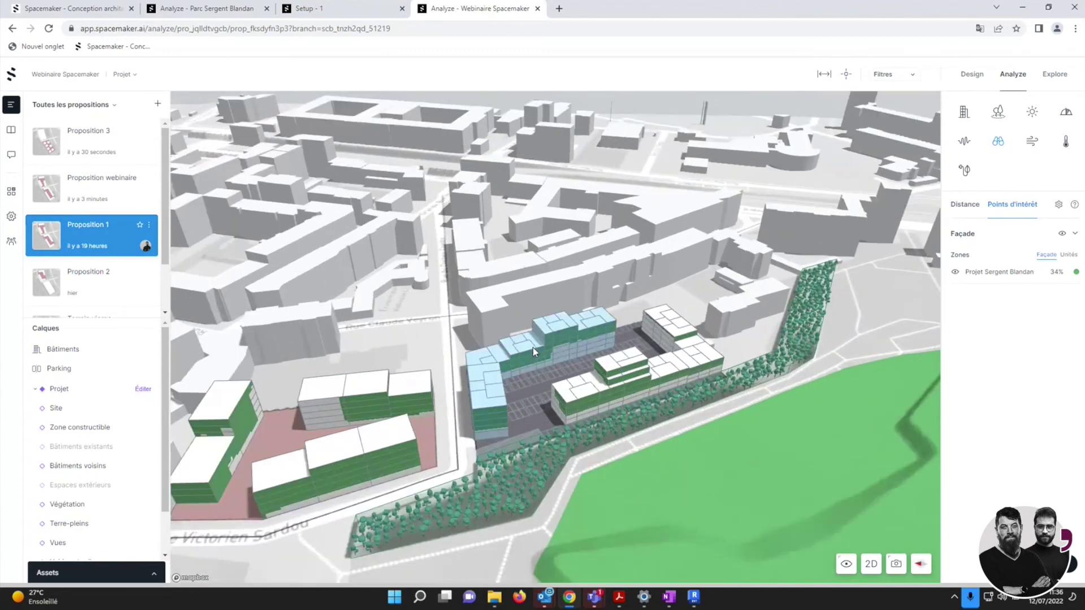
{"action": "scroll", "coordinate": [533, 347], "scroll_direction": "up", "scroll_amount": 2}
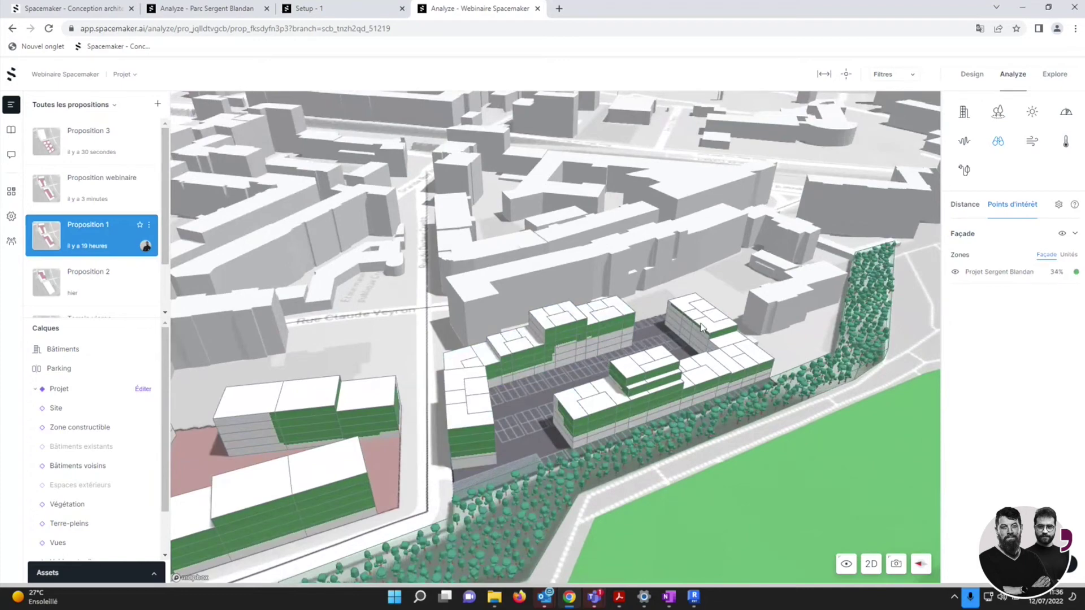
Display the wind comfort analysis, and run the thermal comfort analysis for the full day of June 21.
{"action": "left_click", "coordinate": [1033, 142]}
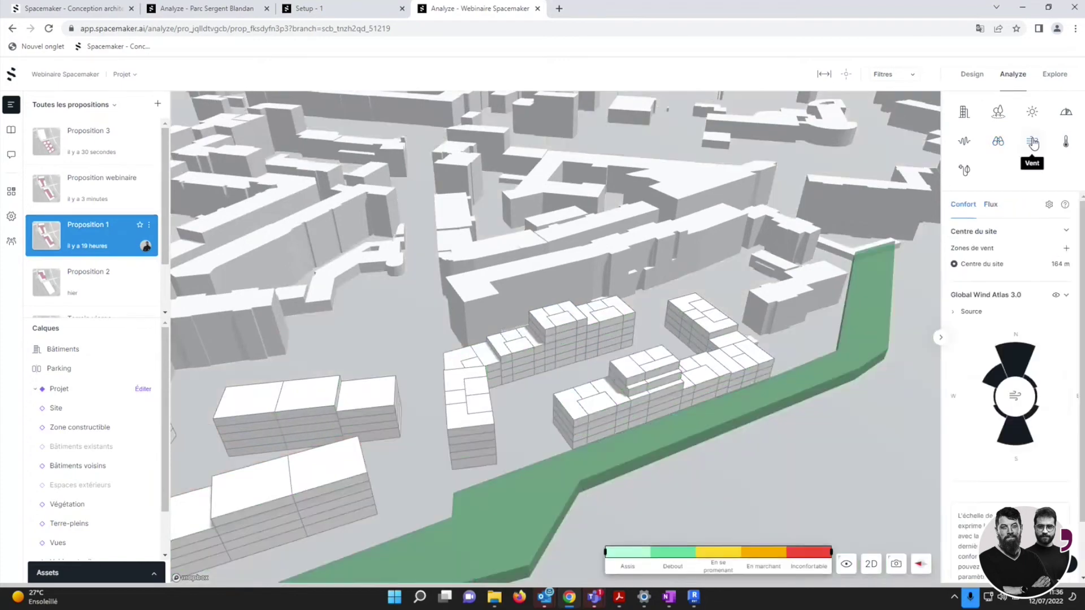
{"action": "left_click", "coordinate": [1066, 144]}
{"action": "scroll", "coordinate": [685, 313], "scroll_direction": "down", "scroll_amount": 3}
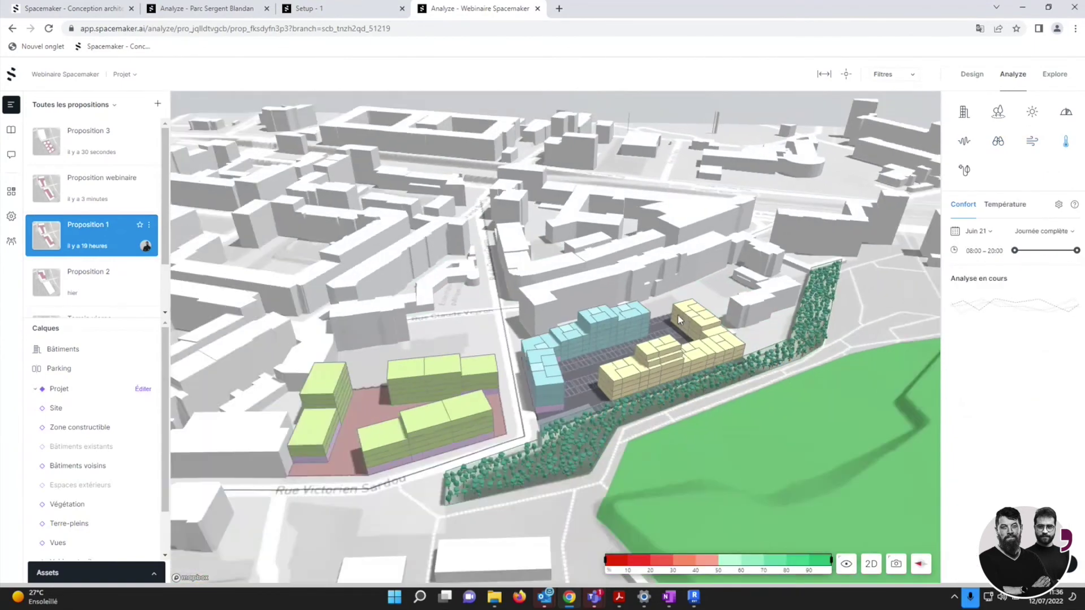
{"action": "scroll", "coordinate": [545, 386], "scroll_direction": "up", "scroll_amount": 4}
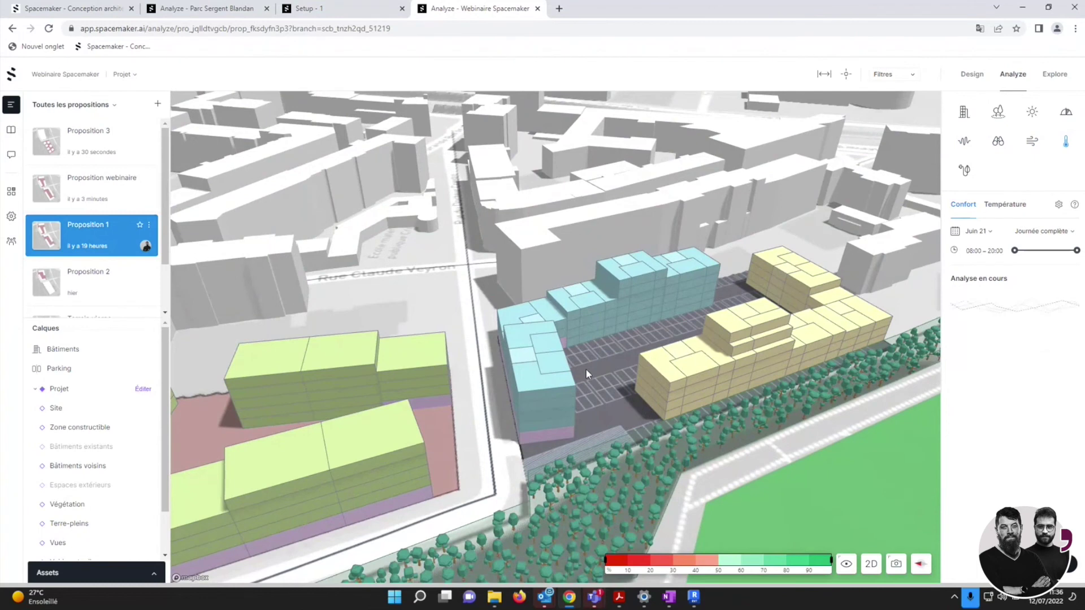
Filter the thermal comfort scale to values of 80 % and above and examine the courtyard ground areas.
{"action": "left_click_drag", "start_coordinate": [605, 559], "coordinate": [773, 564]}
{"action": "right_click_drag", "start_coordinate": [684, 492], "coordinate": [647, 504]}
{"action": "scroll", "coordinate": [367, 333], "scroll_direction": "up", "scroll_amount": 3}
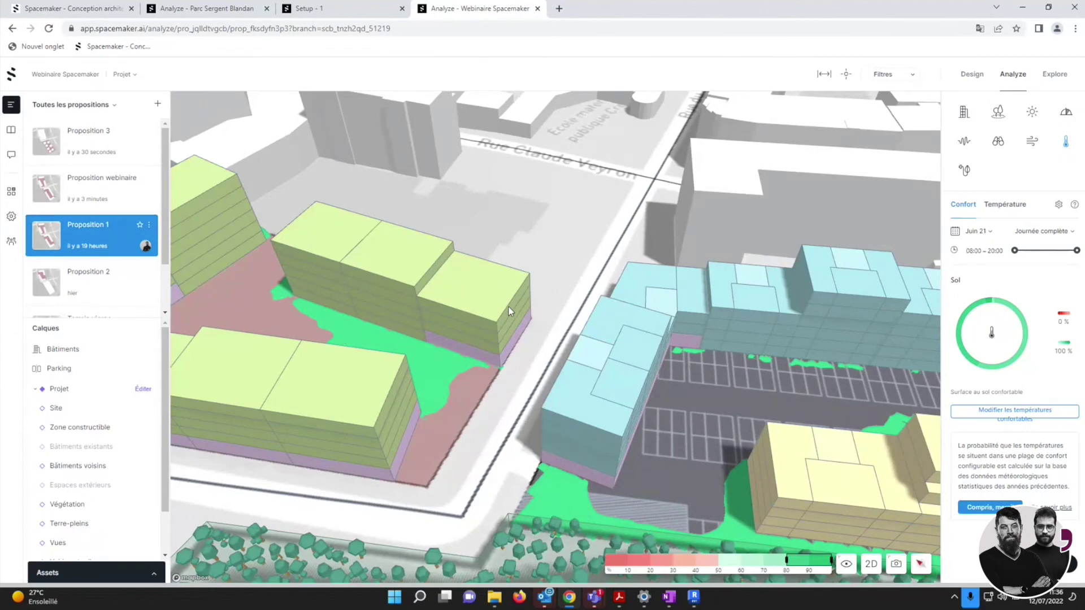
{"action": "scroll", "coordinate": [512, 302], "scroll_direction": "down", "scroll_amount": 2}
{"action": "scroll", "coordinate": [516, 298], "scroll_direction": "down", "scroll_amount": 5}
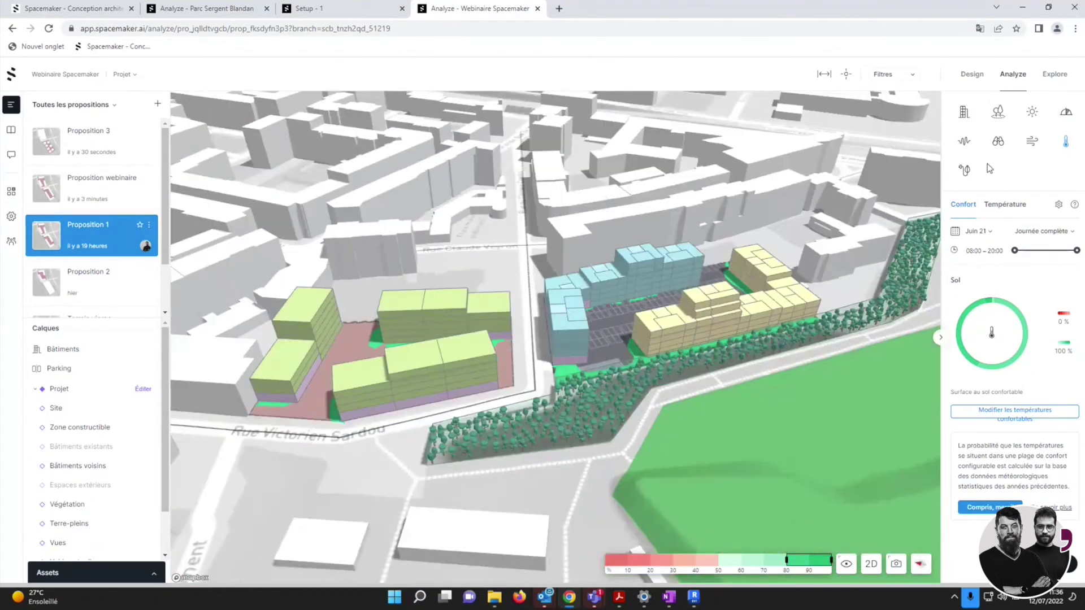
Run the solar panel analysis on Proposition 1's roofs and view the options for saving the camera position or capturing in 4K.
{"action": "left_click", "coordinate": [968, 172]}
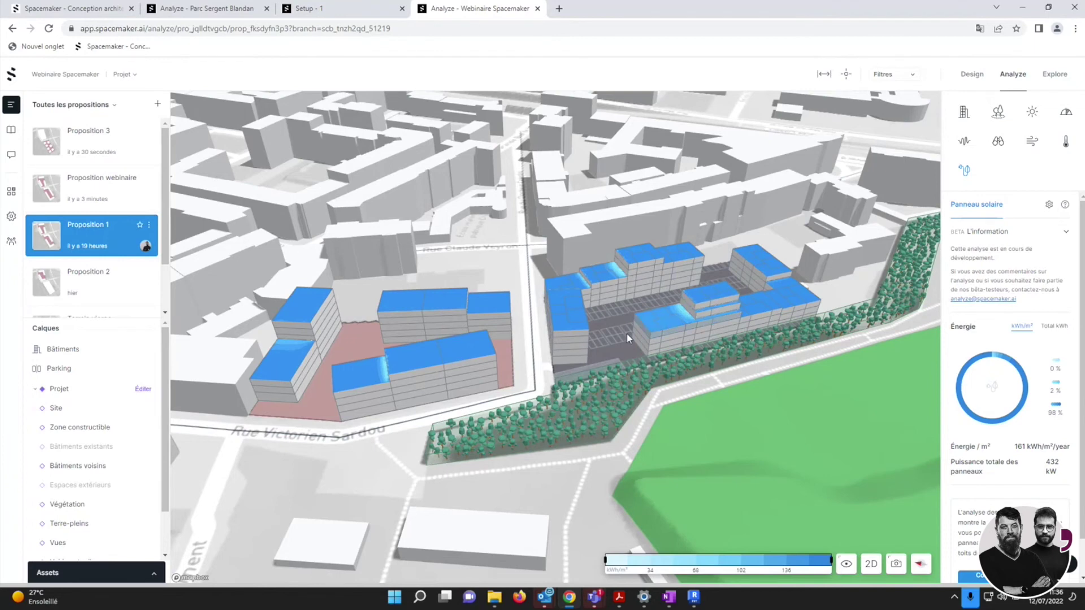
{"action": "scroll", "coordinate": [582, 343], "scroll_direction": "up", "scroll_amount": 5}
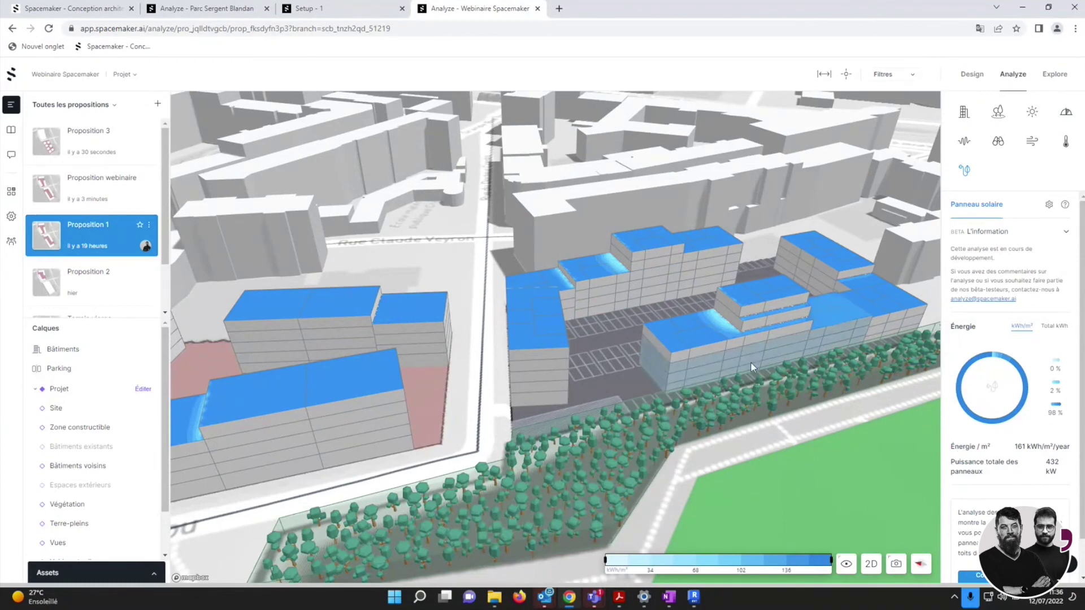
{"action": "scroll", "coordinate": [721, 339], "scroll_direction": "down", "scroll_amount": 3}
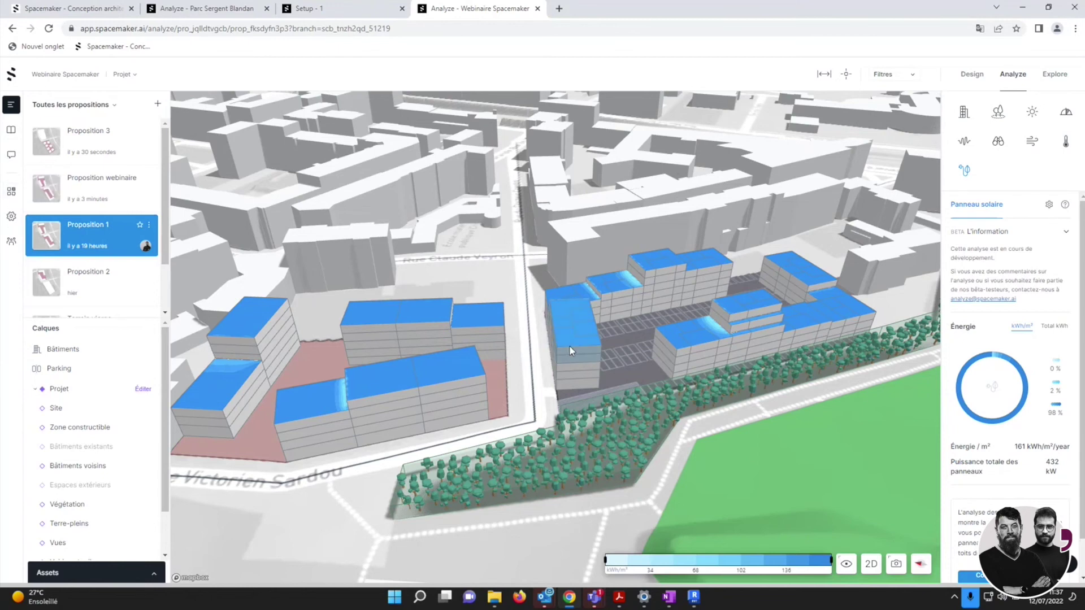
{"action": "left_click", "coordinate": [893, 563]}
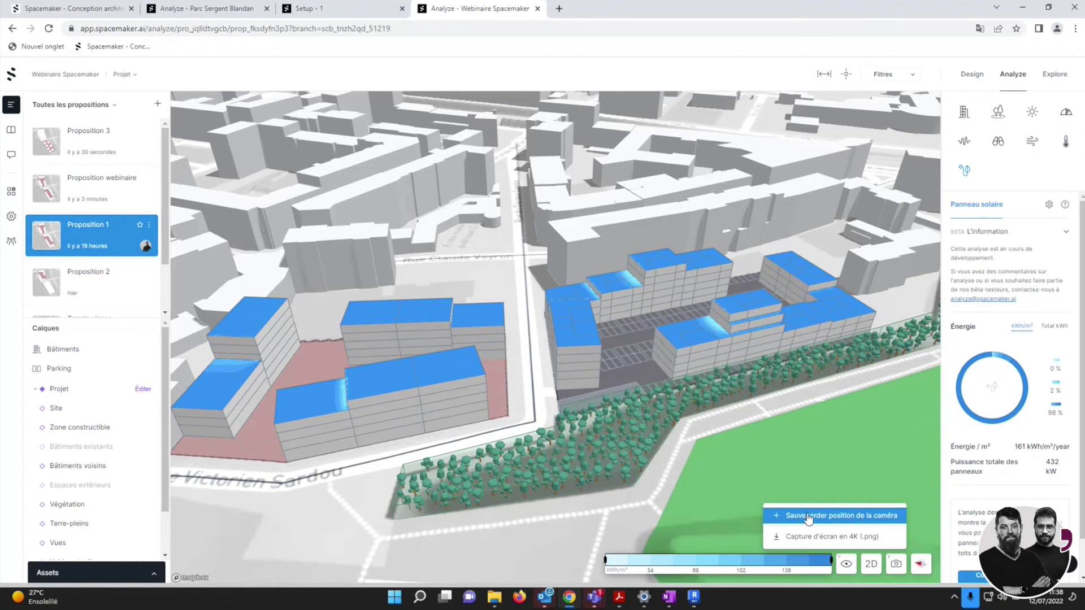
{"action": "left_click", "coordinate": [775, 432]}
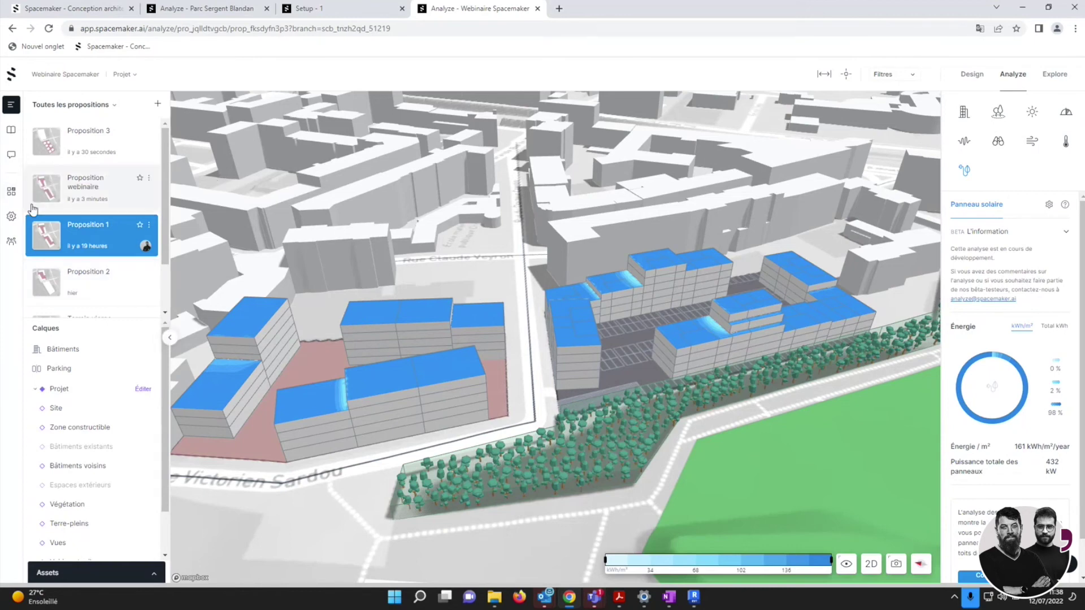
Compare Propositions 1, 2 and 3 across surface, buildings, parking, outdoor space, sunlight, daylight, acoustic and view distance metrics.
{"action": "left_click", "coordinate": [12, 193]}
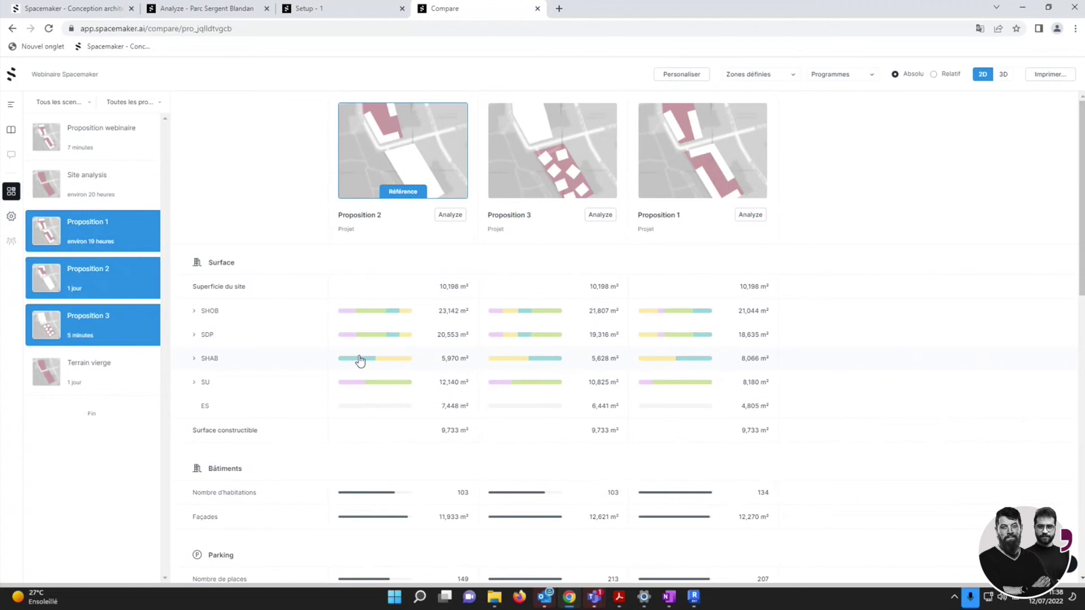
{"action": "mouse_move", "coordinate": [384, 318]}
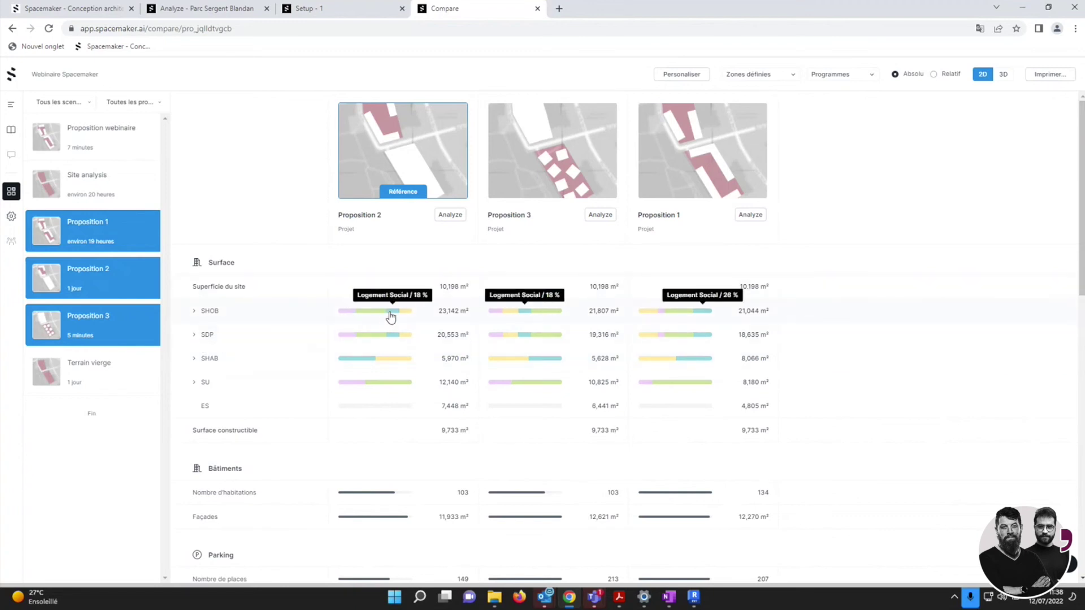
{"action": "scroll", "coordinate": [407, 396], "scroll_direction": "down", "scroll_amount": 5}
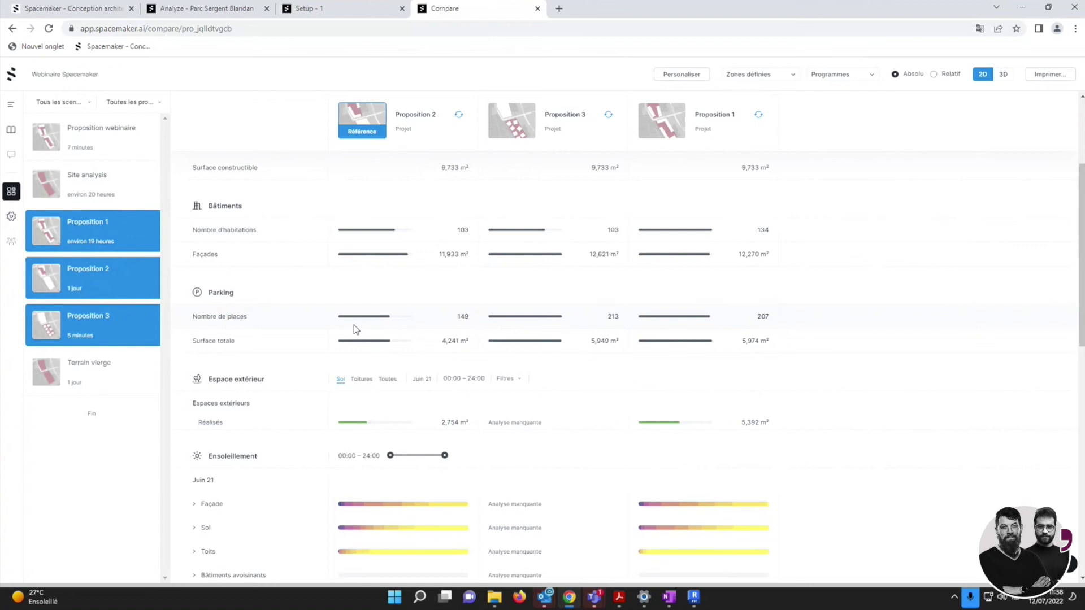
{"action": "scroll", "coordinate": [475, 339], "scroll_direction": "down", "scroll_amount": 3}
{"action": "scroll", "coordinate": [462, 374], "scroll_direction": "down", "scroll_amount": 2}
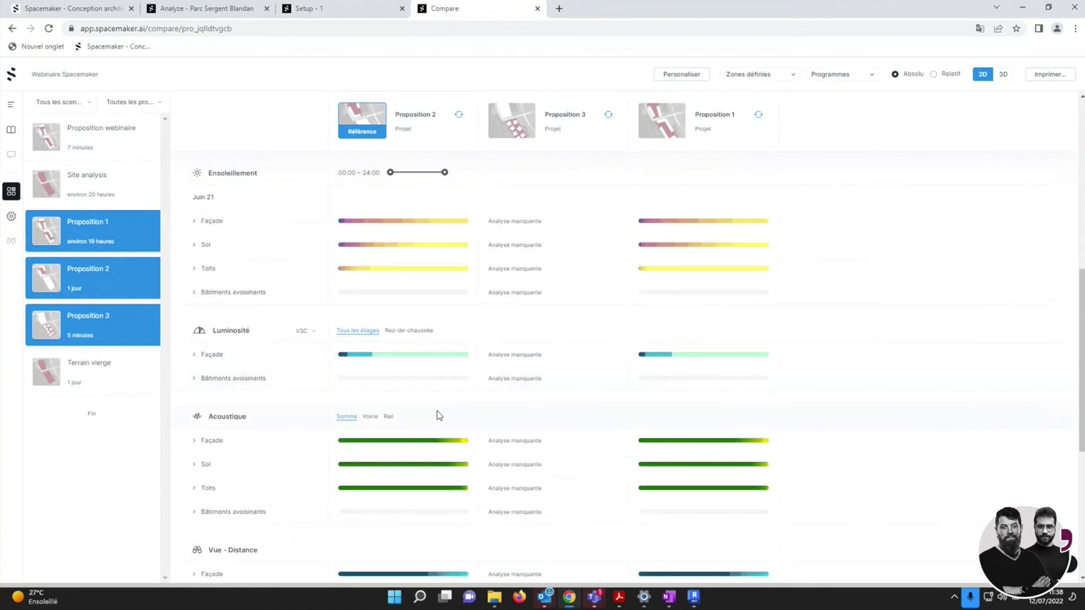
{"action": "scroll", "coordinate": [440, 346], "scroll_direction": "down", "scroll_amount": 6}
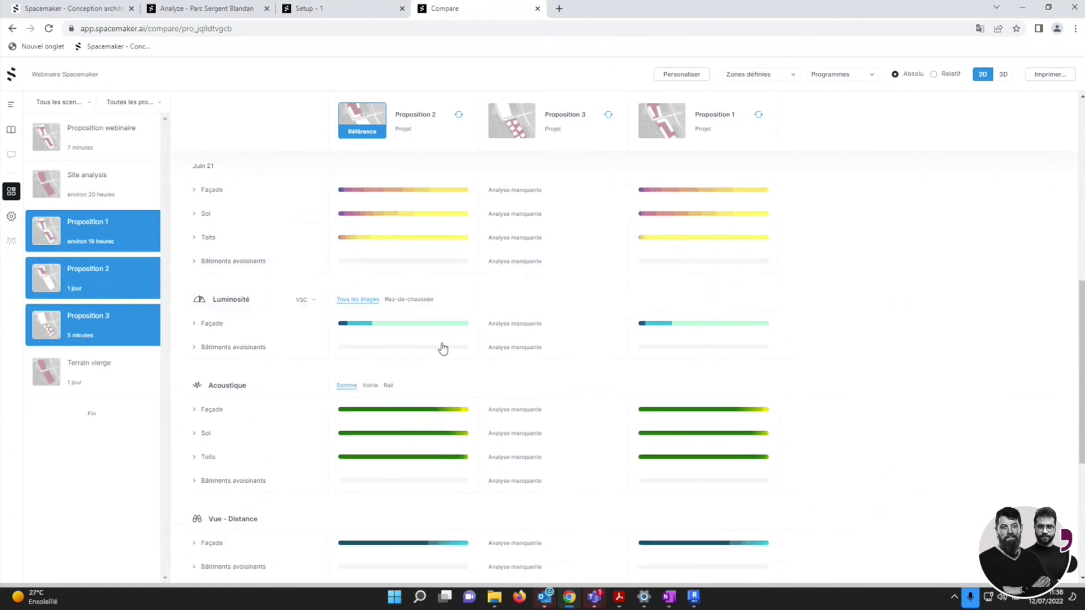
{"action": "scroll", "coordinate": [458, 353], "scroll_direction": "up", "scroll_amount": 9}
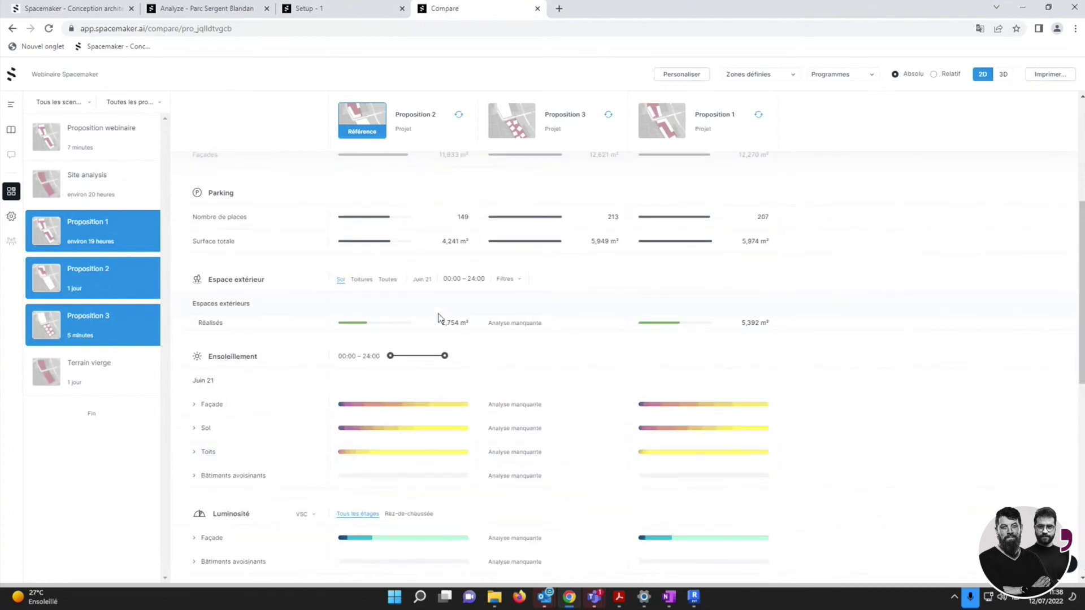
{"action": "scroll", "coordinate": [439, 310], "scroll_direction": "up", "scroll_amount": 6}
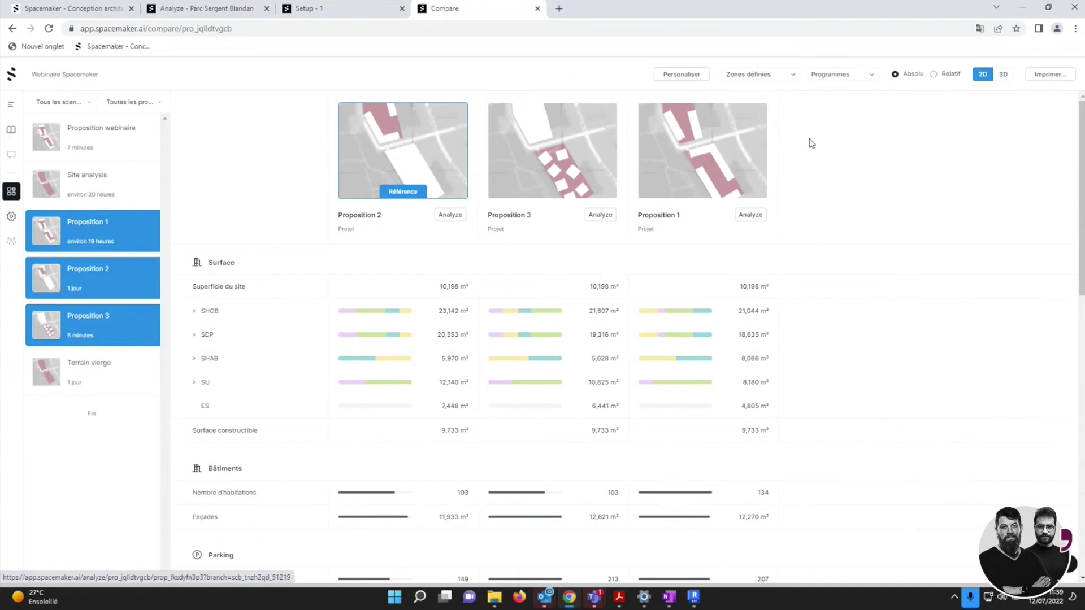
Preview the comparison table for printing, review both pages, and cancel the print.
{"action": "left_click", "coordinate": [1048, 75]}
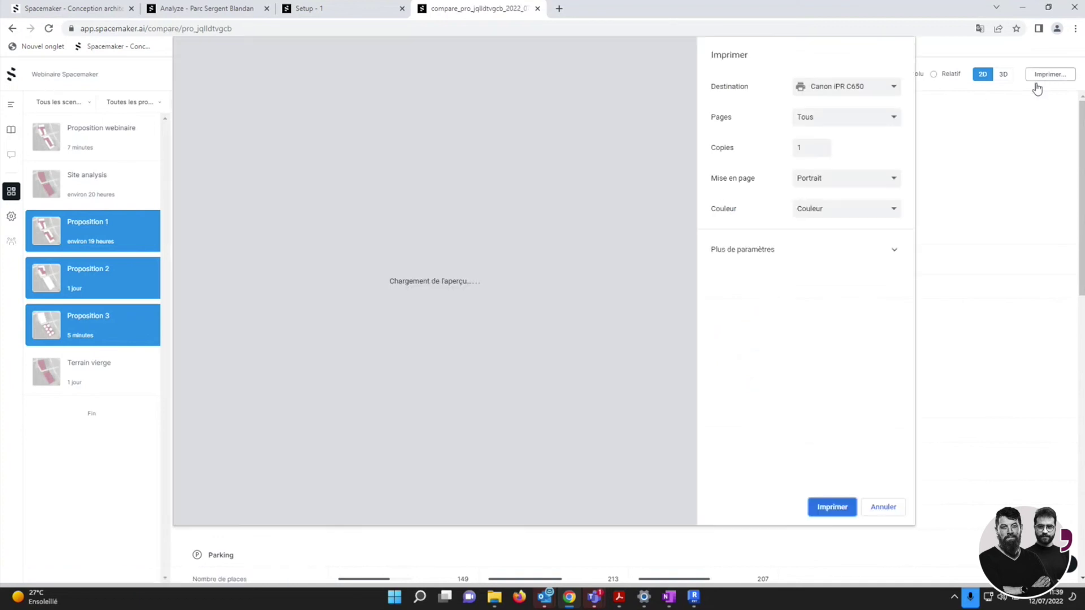
{"action": "scroll", "coordinate": [537, 271], "scroll_direction": "down", "scroll_amount": 8}
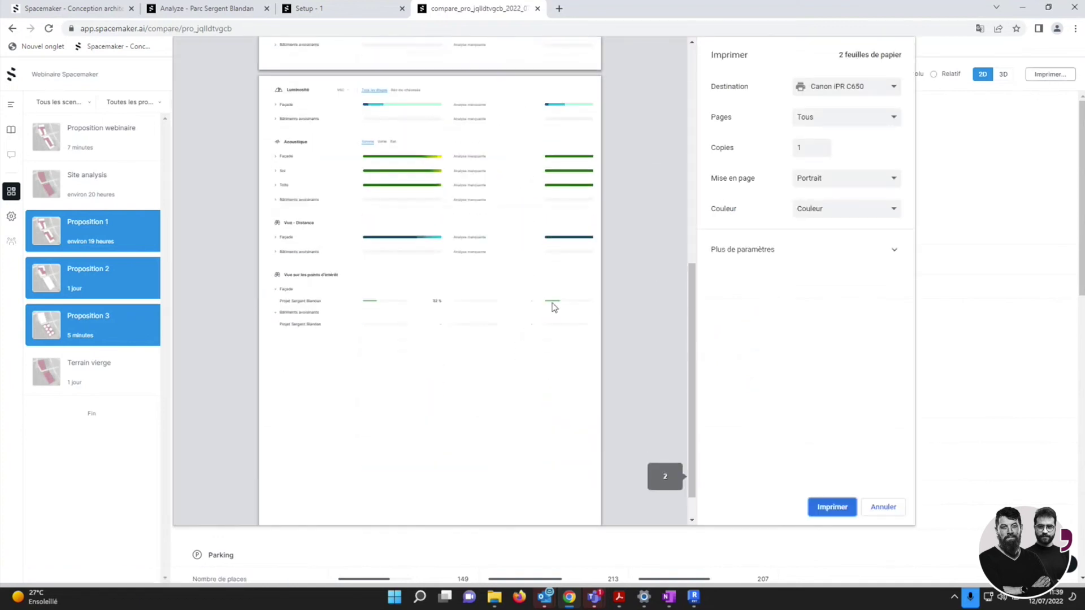
{"action": "scroll", "coordinate": [553, 307], "scroll_direction": "up", "scroll_amount": 5}
{"action": "scroll", "coordinate": [393, 206], "scroll_direction": "up", "scroll_amount": 3}
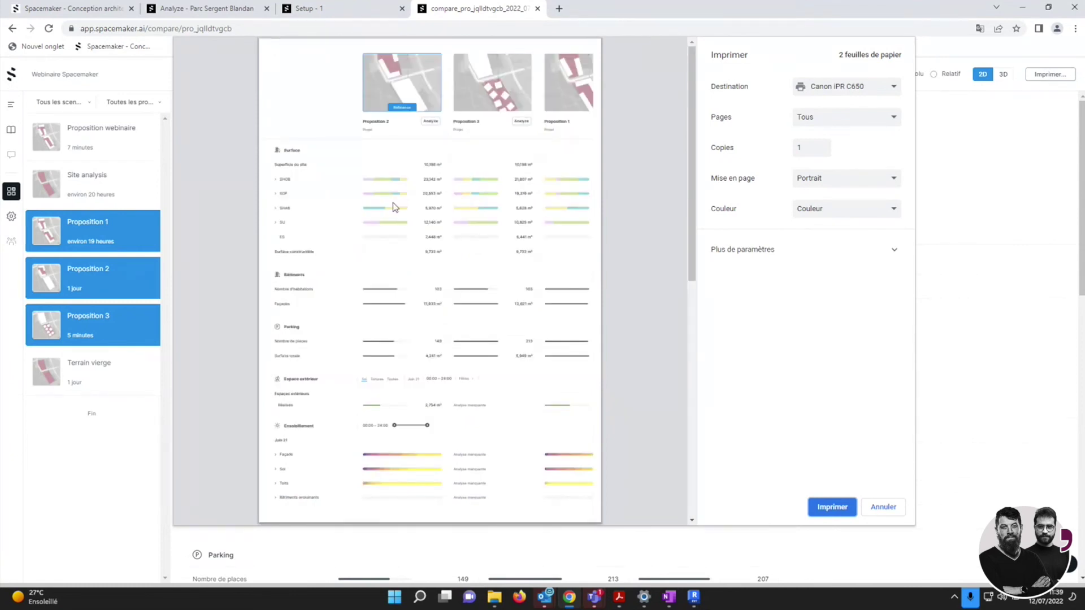
{"action": "left_click", "coordinate": [884, 507]}
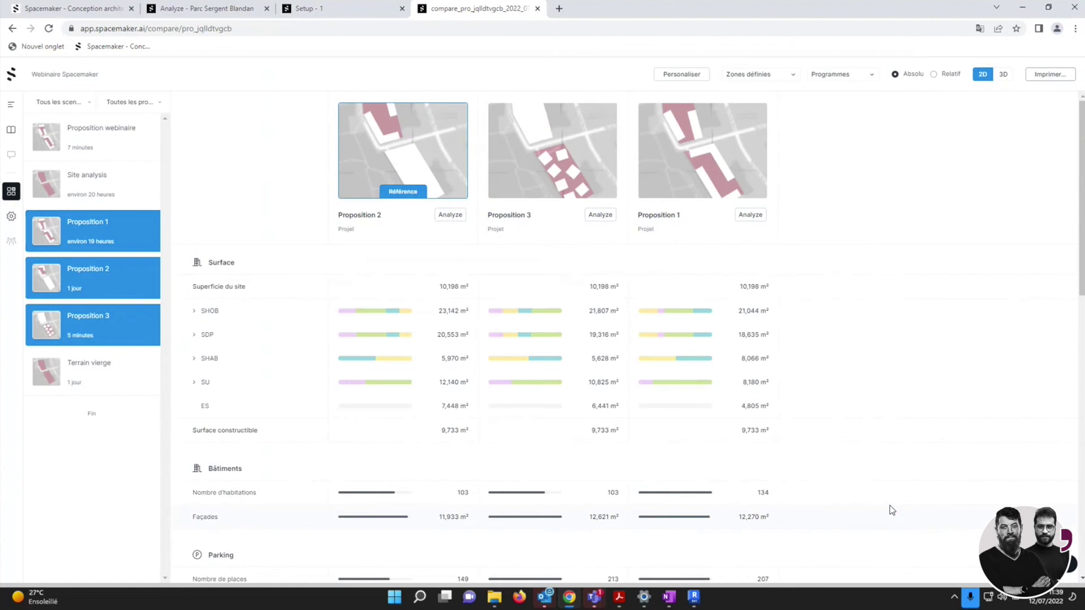
Open Proposition 3 from the comparison and start its solar panel analysis.
{"action": "left_click", "coordinate": [552, 165]}
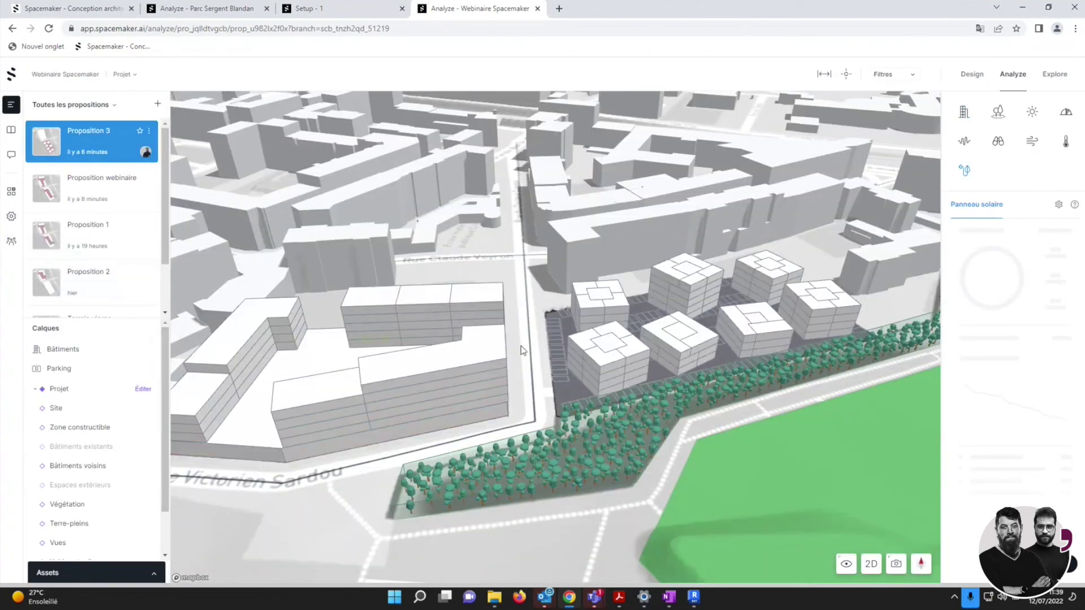
{"action": "scroll", "coordinate": [446, 325], "scroll_direction": "up", "scroll_amount": 4}
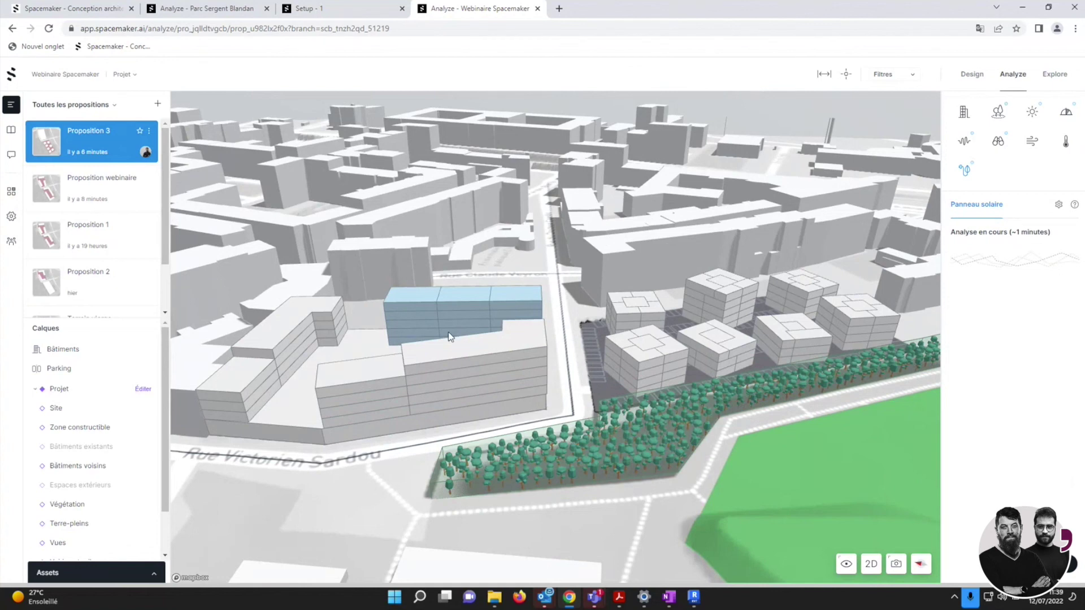
View the project members and the roles available for an invitation, and return Proposition 3 to Design mode.
{"action": "left_click", "coordinate": [11, 246]}
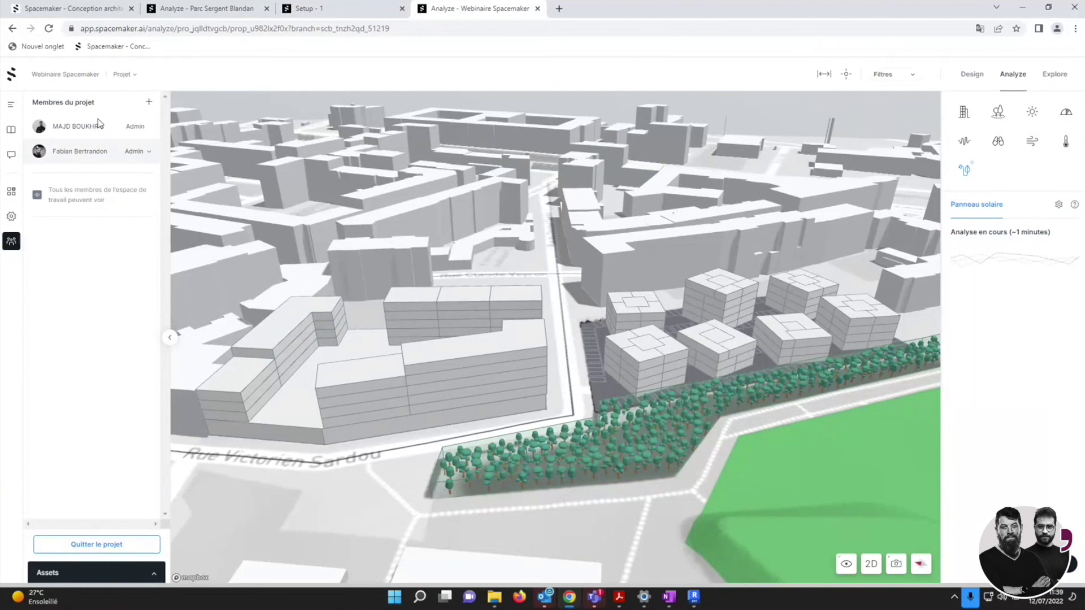
{"action": "left_click", "coordinate": [149, 102]}
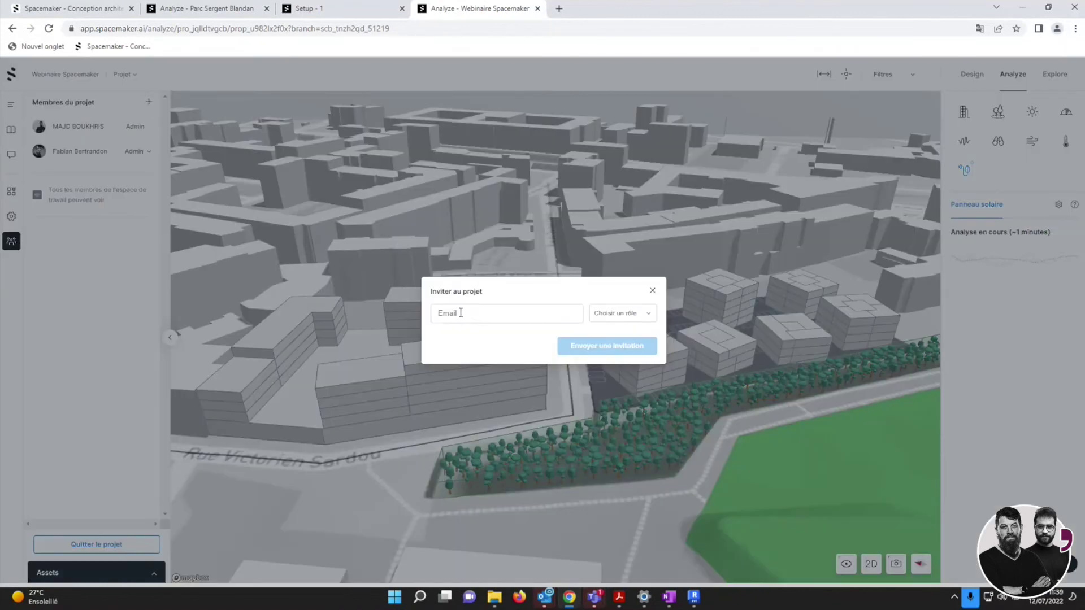
{"action": "left_click", "coordinate": [639, 313]}
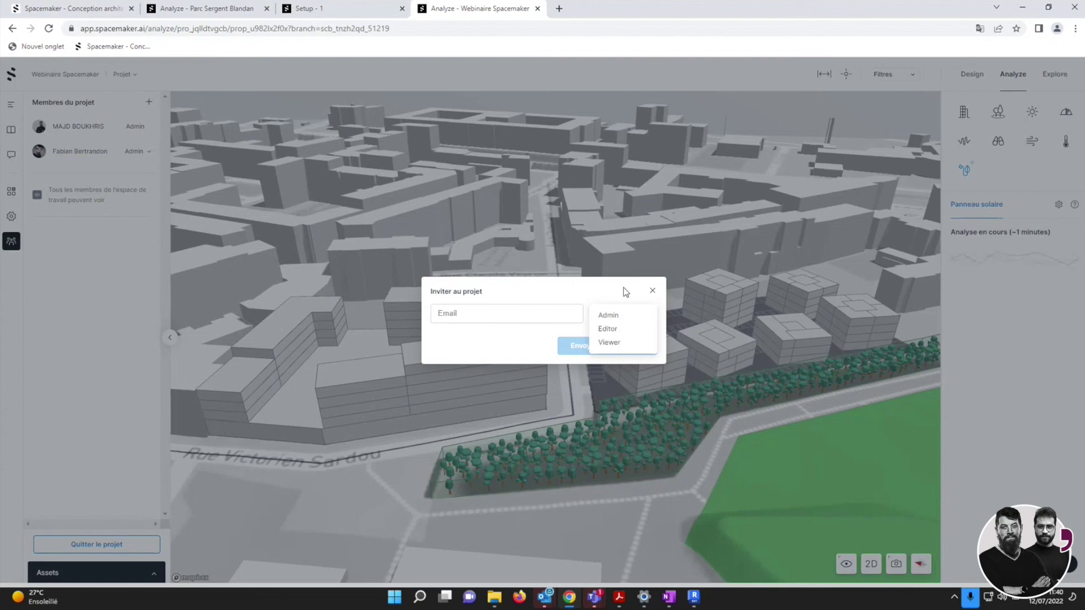
{"action": "left_click", "coordinate": [620, 262]}
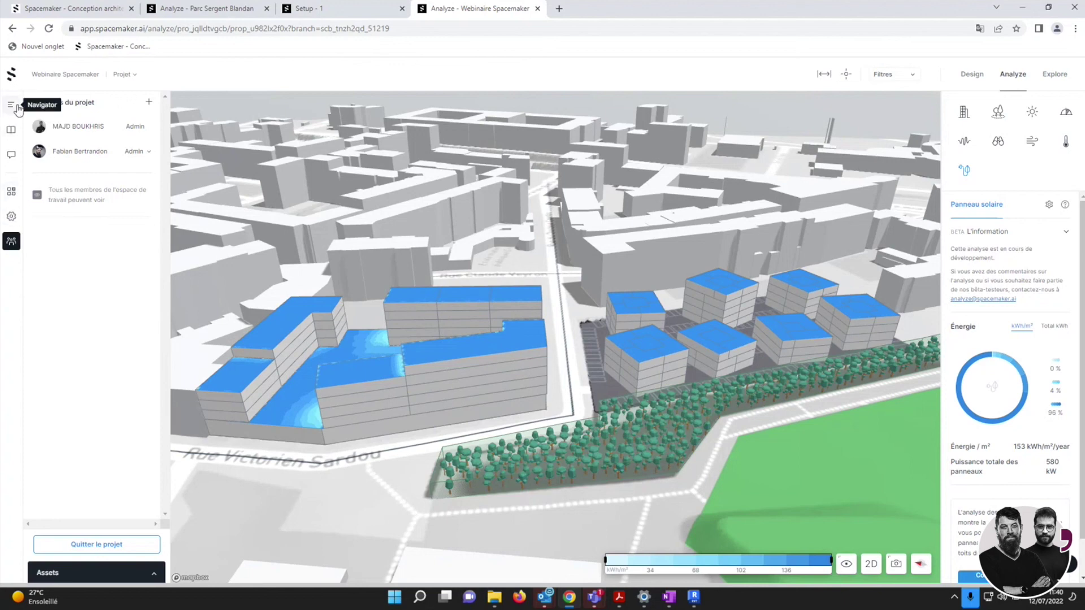
{"action": "left_click", "coordinate": [972, 75]}
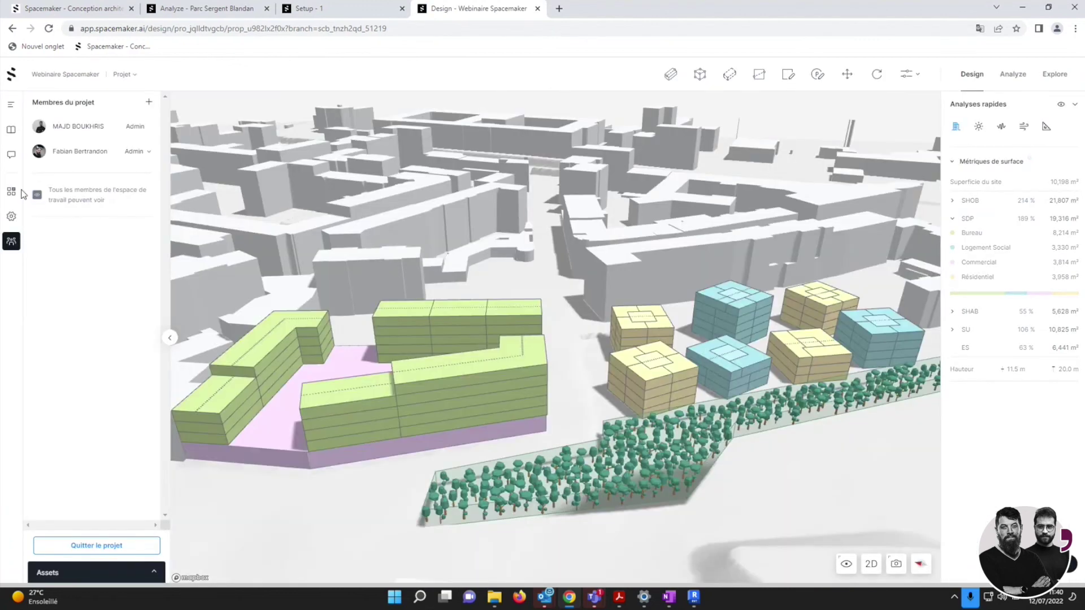
Return to the list of all propositions and view the export and Revit options available for Proposition 3.
{"action": "left_click", "coordinate": [12, 106]}
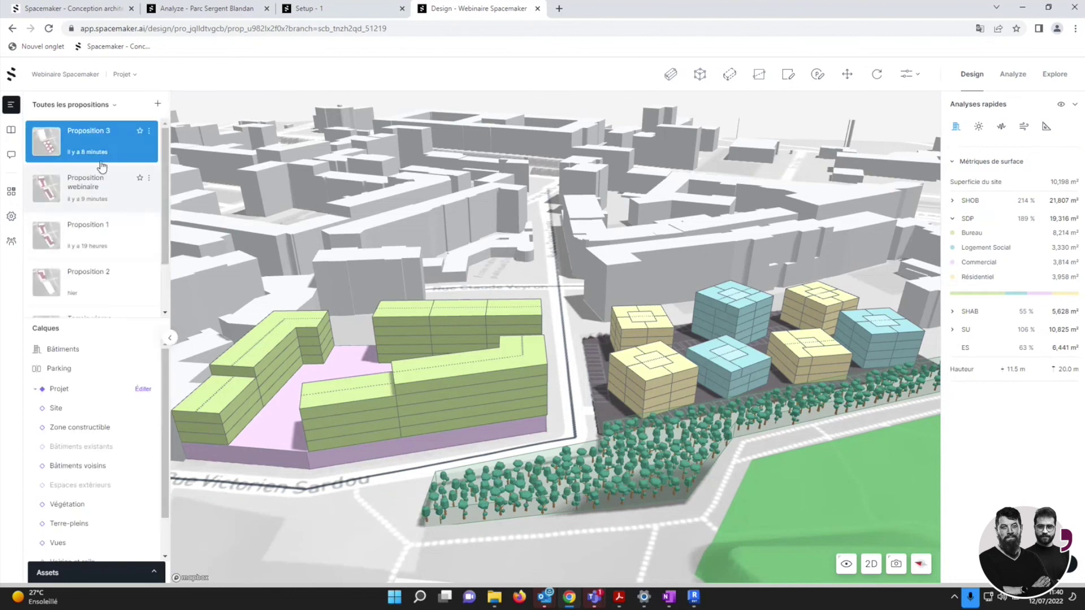
{"action": "left_click", "coordinate": [149, 132]}
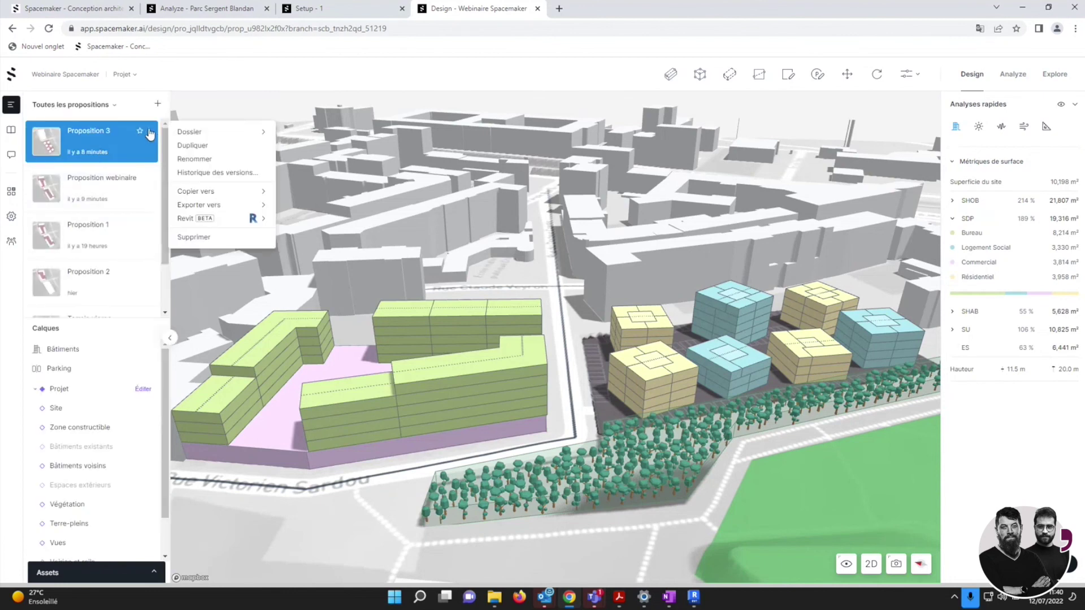
{"action": "mouse_move", "coordinate": [251, 206]}
{"action": "left_click", "coordinate": [524, 211]}
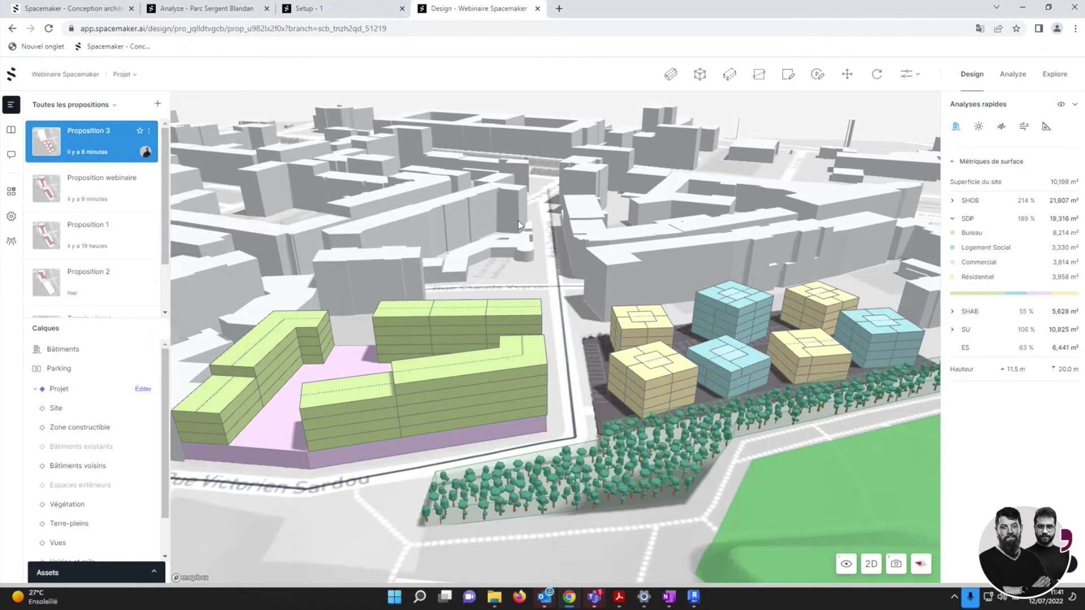
Switch to Revit and examine the whole imported neighbourhood model, with its terrain and surrounding buildings, in the 3D view.
{"action": "left_click", "coordinate": [694, 598]}
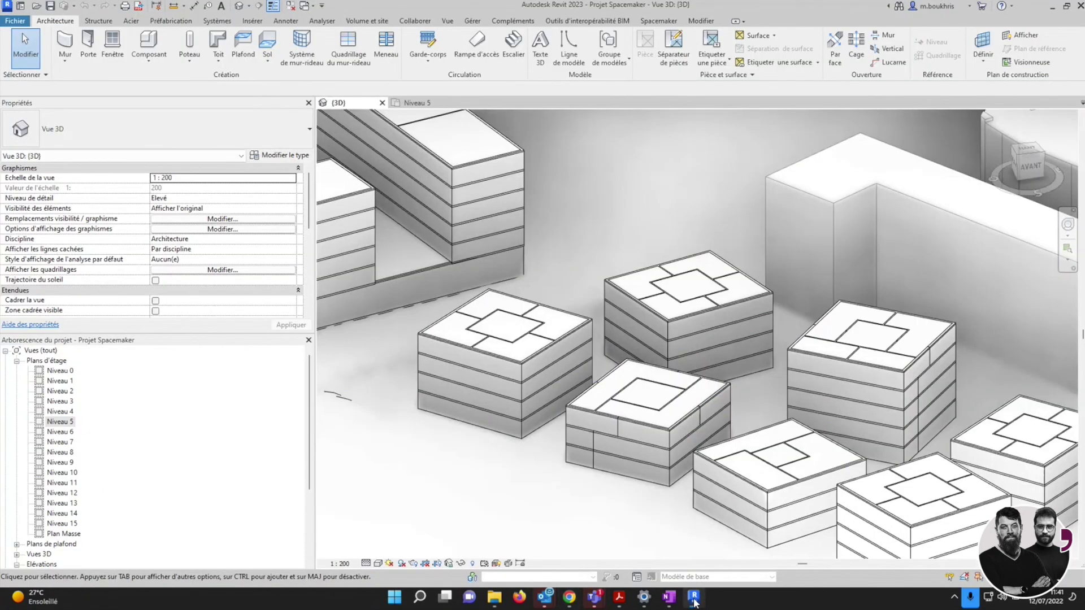
{"action": "scroll", "coordinate": [610, 351], "scroll_direction": "down", "scroll_amount": 9}
{"action": "scroll", "coordinate": [604, 333], "scroll_direction": "up", "scroll_amount": 2}
{"action": "middle_click_drag", "start_coordinate": [637, 453], "coordinate": [661, 416]}
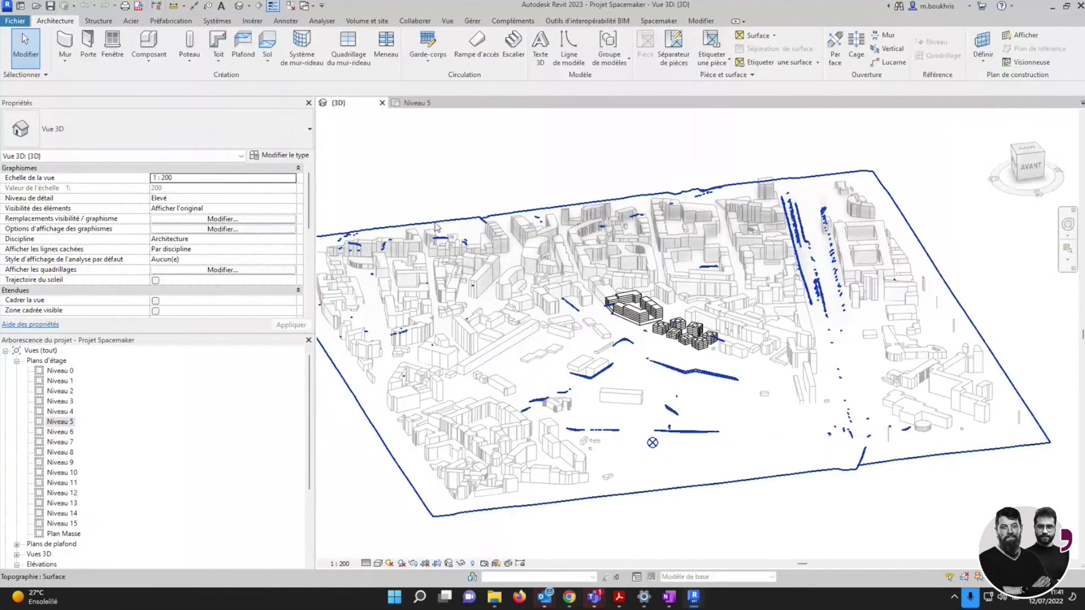
{"action": "middle_click_drag", "start_coordinate": [751, 484], "coordinate": [761, 472]}
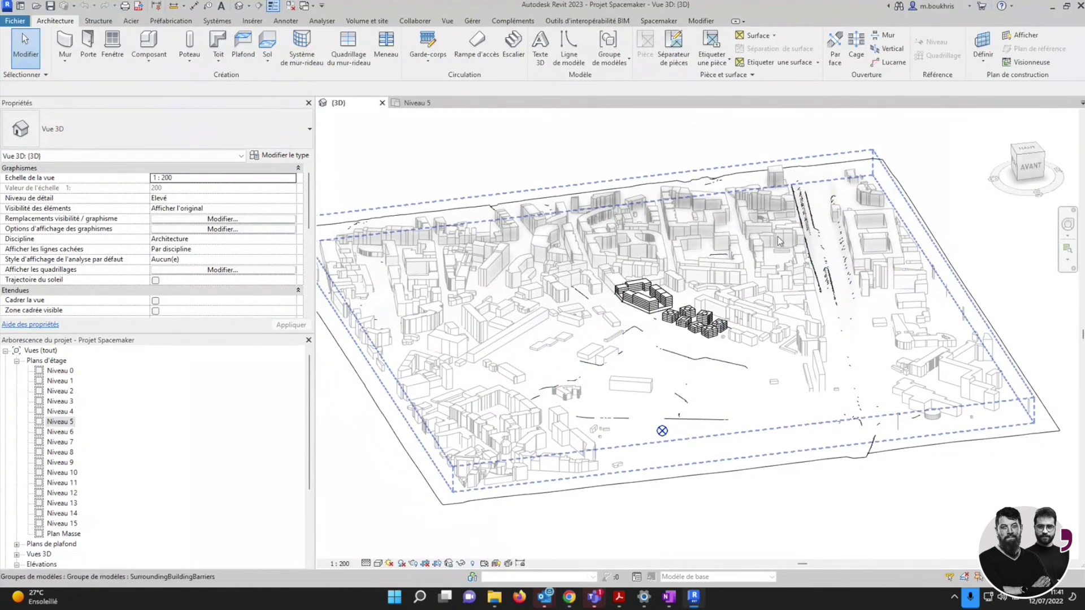
Check the project base point's shared-site coordinates, deselect it and look closely at the proposed buildings in 3D.
{"action": "left_click", "coordinate": [661, 430]}
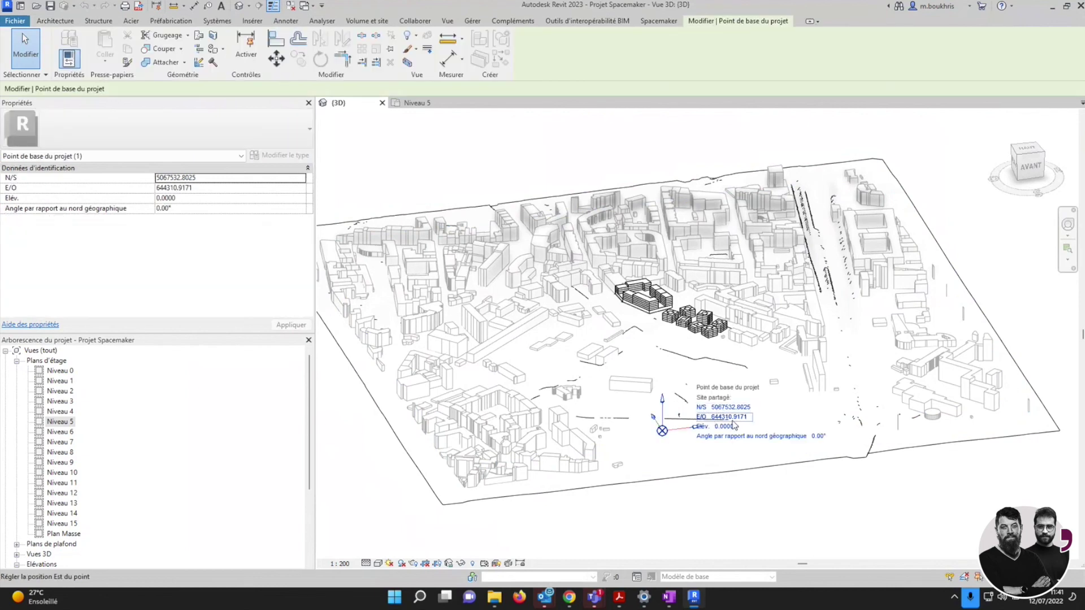
{"action": "left_click", "coordinate": [784, 506]}
{"action": "scroll", "coordinate": [645, 383], "scroll_direction": "up", "scroll_amount": 5}
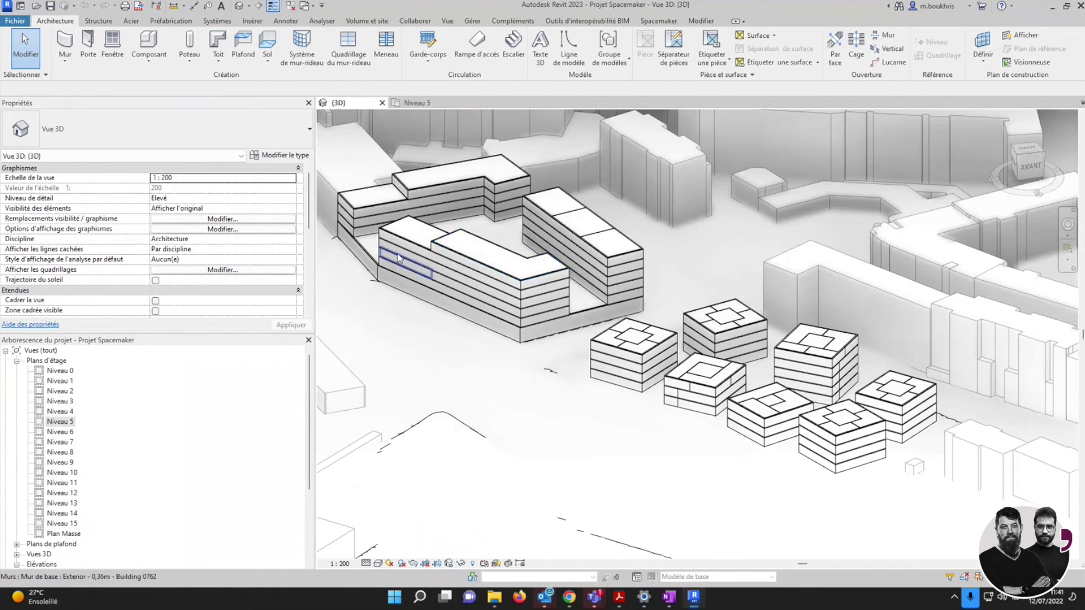
Open the Niveau 5 floor plan and examine the walls, unit divisions and grid lines of the proposed buildings.
{"action": "left_click", "coordinate": [407, 108]}
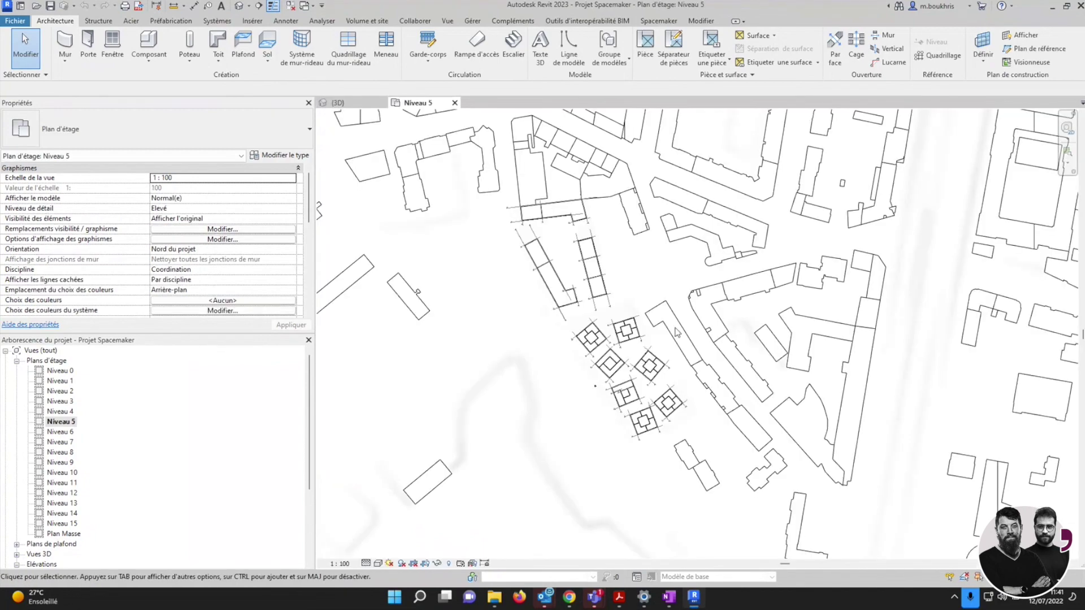
{"action": "scroll", "coordinate": [666, 401], "scroll_direction": "up", "scroll_amount": 5}
{"action": "scroll", "coordinate": [666, 401], "scroll_direction": "up", "scroll_amount": 2}
{"action": "scroll", "coordinate": [796, 370], "scroll_direction": "up", "scroll_amount": 1}
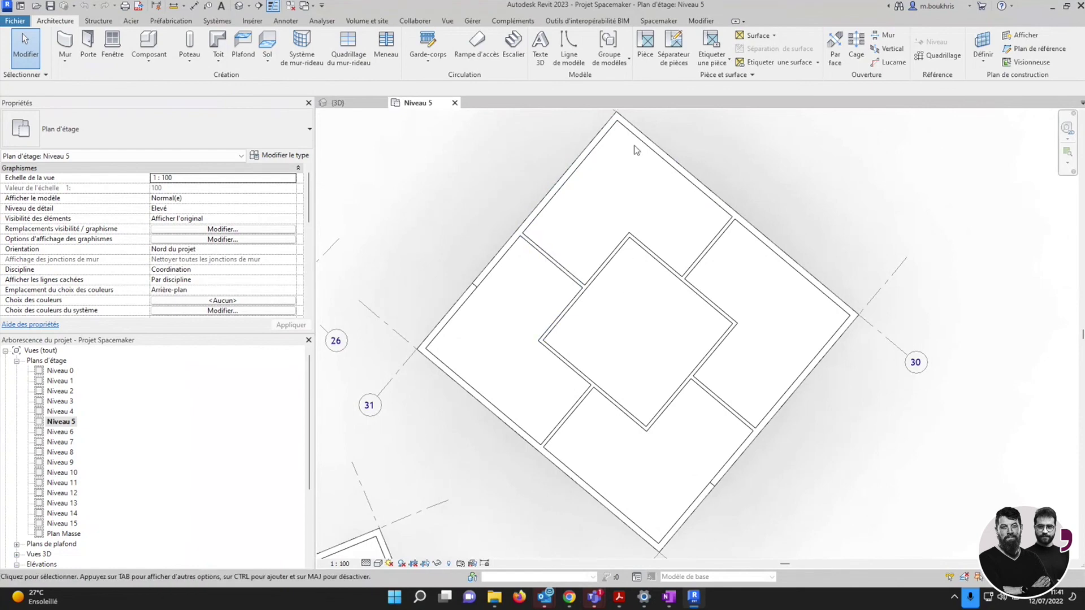
{"action": "scroll", "coordinate": [731, 296], "scroll_direction": "down", "scroll_amount": 2}
{"action": "scroll", "coordinate": [785, 339], "scroll_direction": "down", "scroll_amount": 1}
{"action": "scroll", "coordinate": [617, 289], "scroll_direction": "down", "scroll_amount": 3}
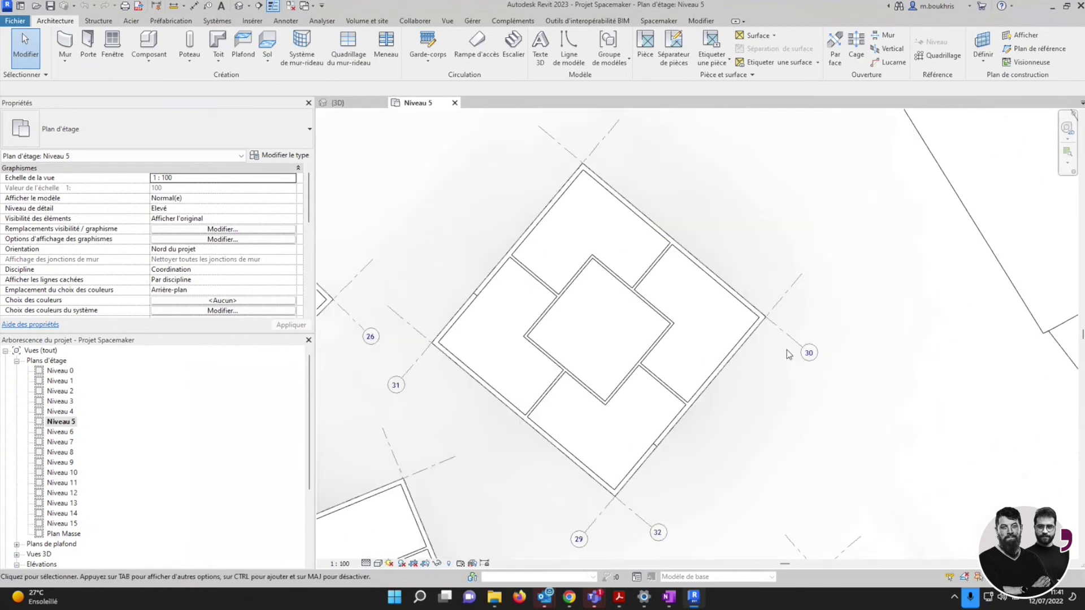
{"action": "scroll", "coordinate": [617, 289], "scroll_direction": "down", "scroll_amount": 2}
{"action": "middle_click_drag", "start_coordinate": [576, 290], "coordinate": [622, 388]}
{"action": "middle_click_drag", "start_coordinate": [602, 273], "coordinate": [643, 335]}
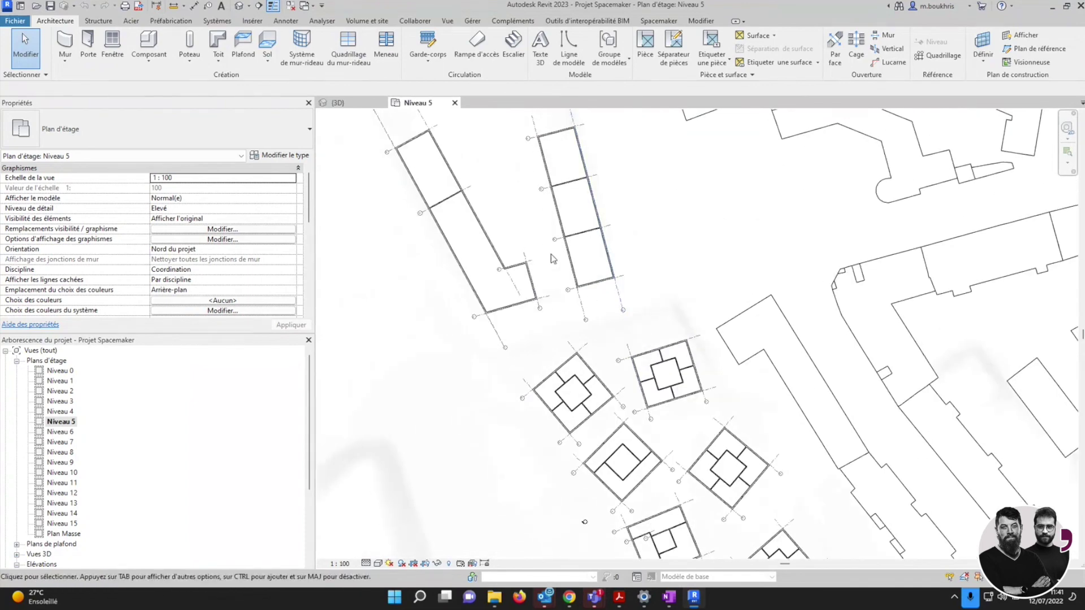